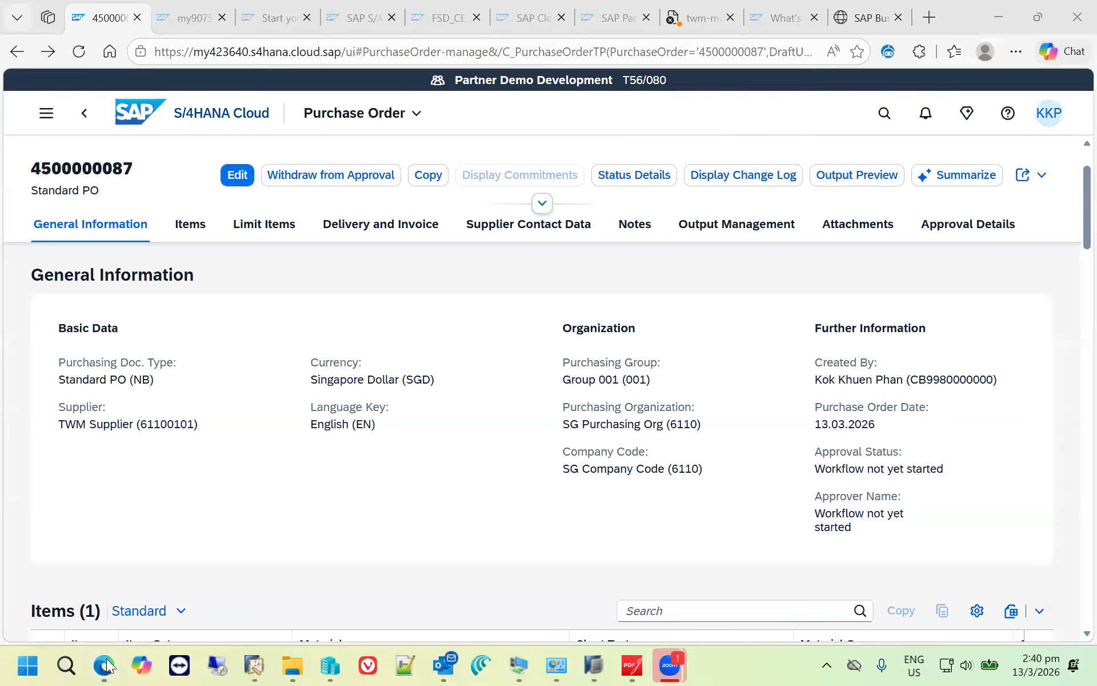
# - Return to the S/4HANA Cloud home page from the purchase order and sign out of the system
pyautogui.moveTo(104, 667)
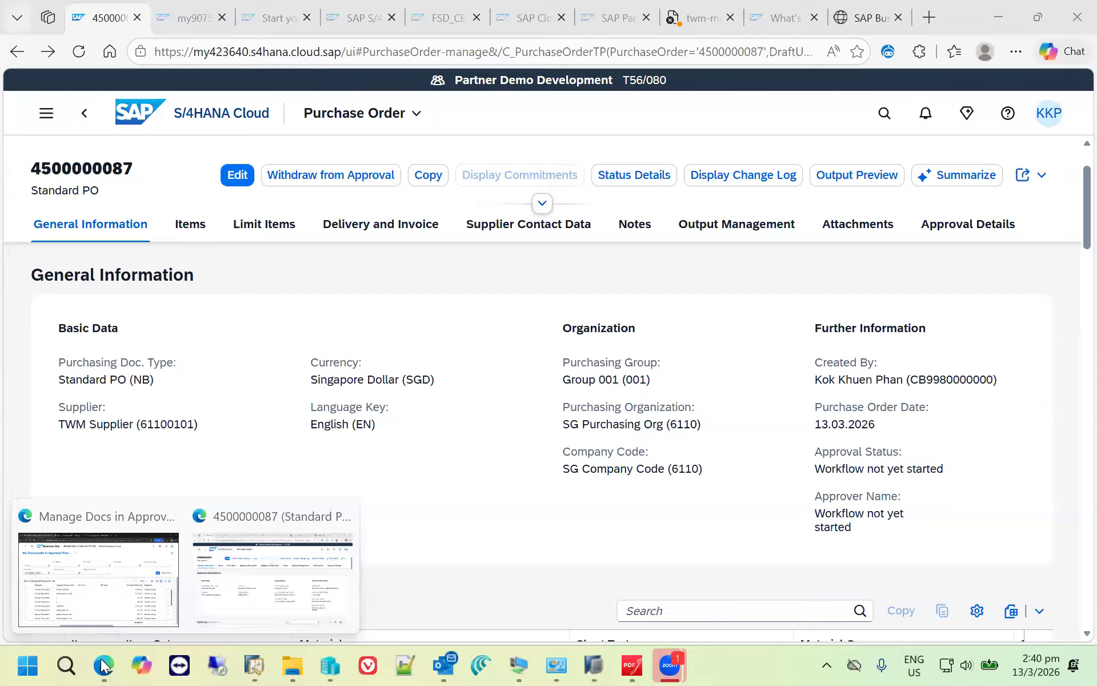
pyautogui.click(284, 560)
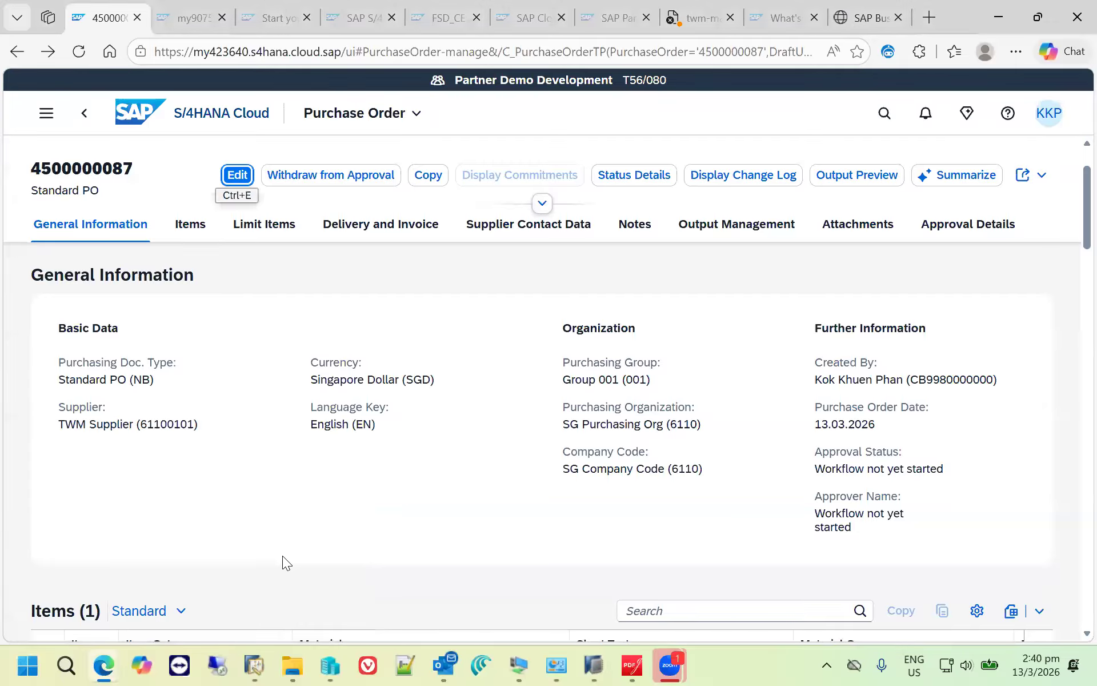
pyautogui.click(215, 125)
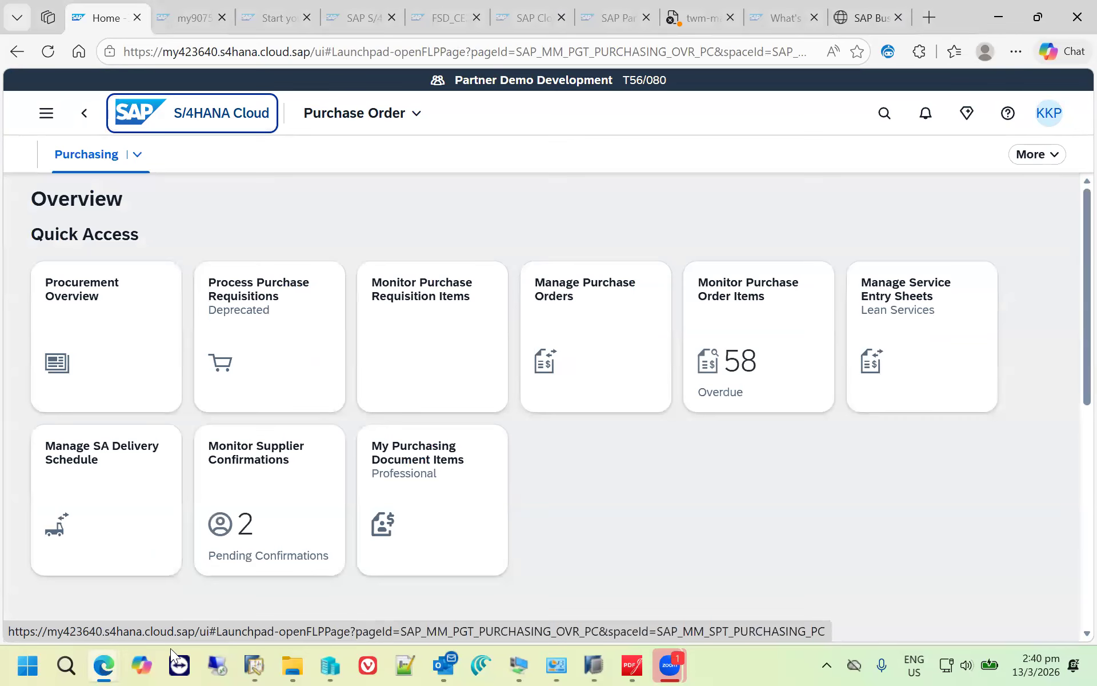
pyautogui.moveTo(108, 665)
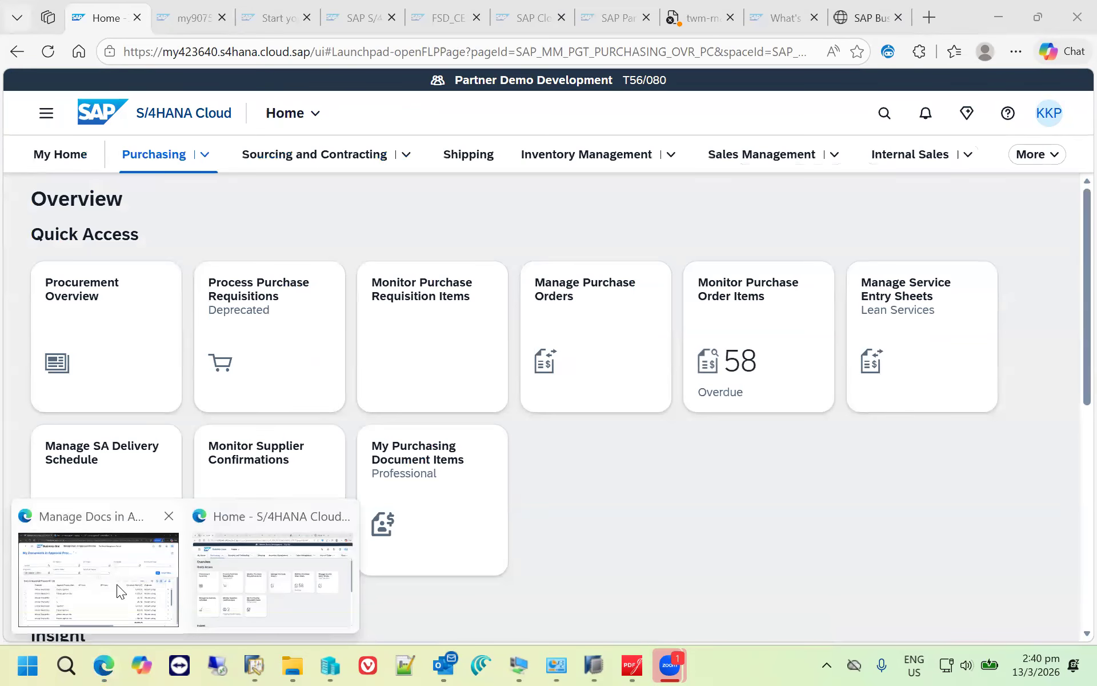
pyautogui.click(224, 580)
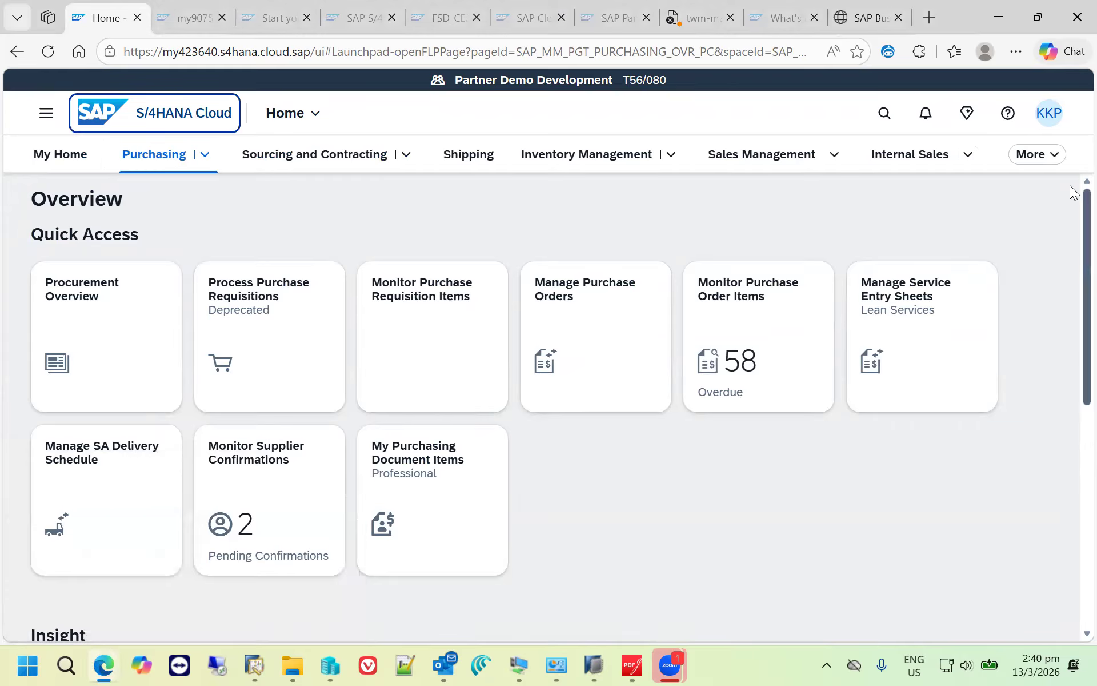
pyautogui.click(1059, 118)
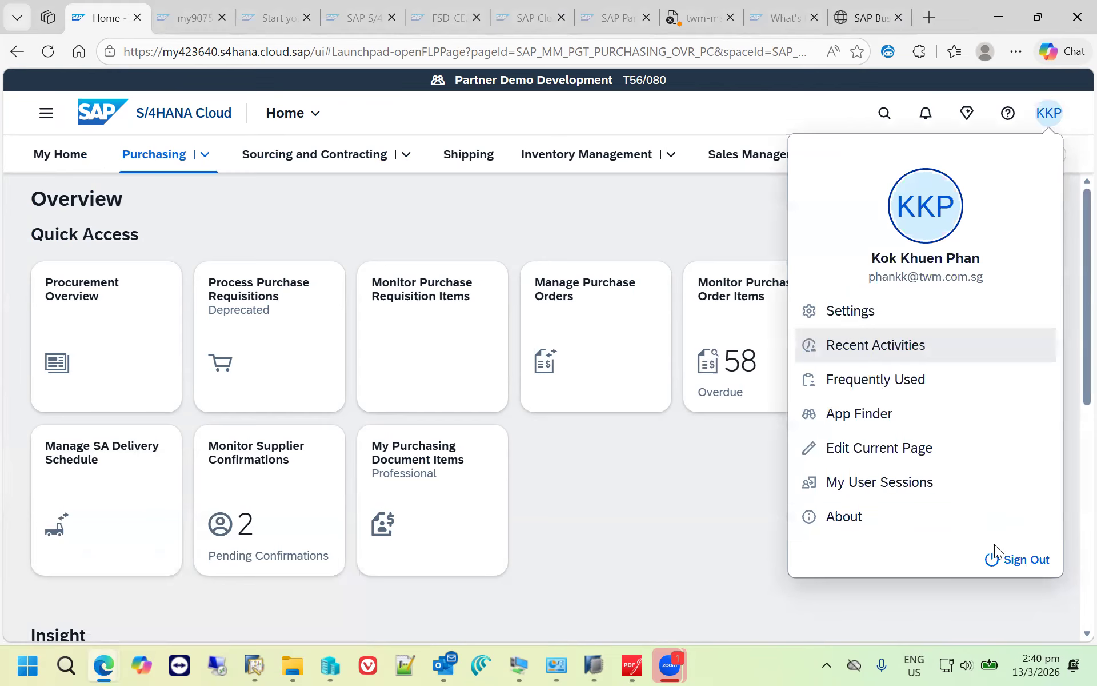
pyautogui.click(1017, 559)
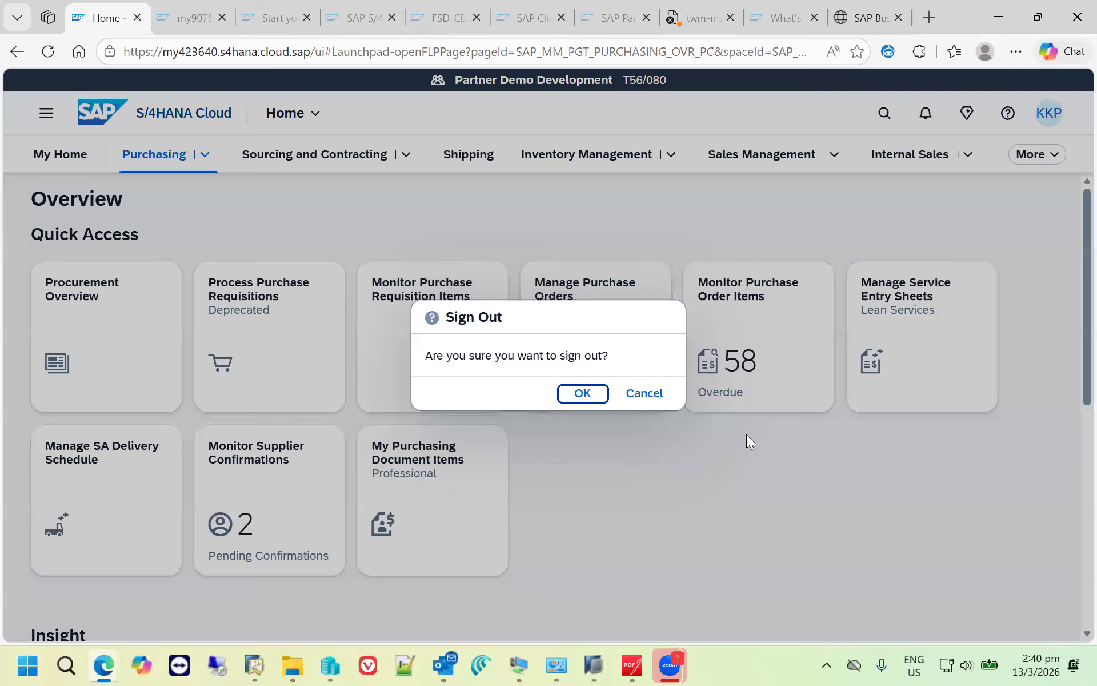
pyautogui.click(589, 395)
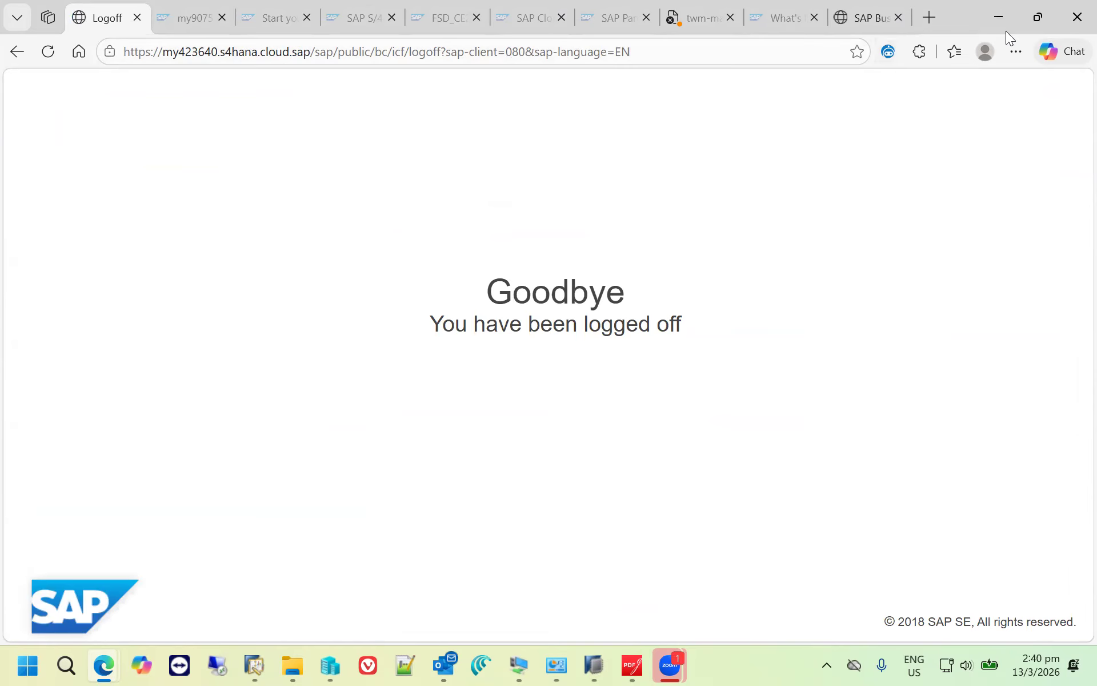
# - Switch to SAP Business One, reload its web client at hanabone.twm.com.sg and log in to The World Management Pte Ltd
pyautogui.click(874, 15)
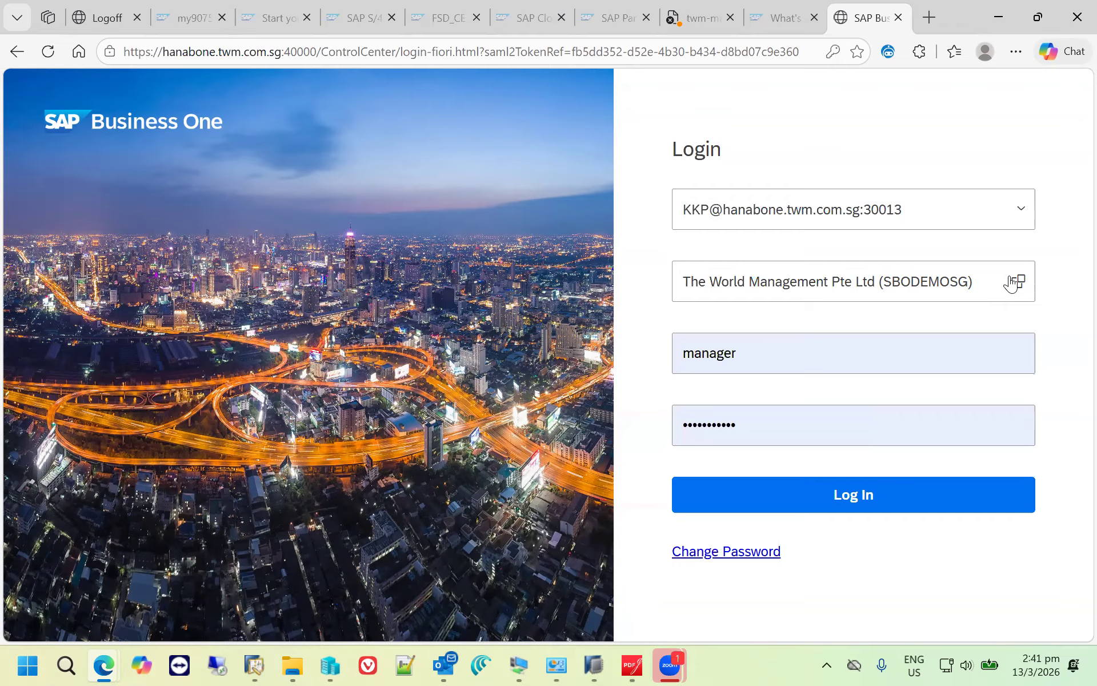
pyautogui.click(876, 495)
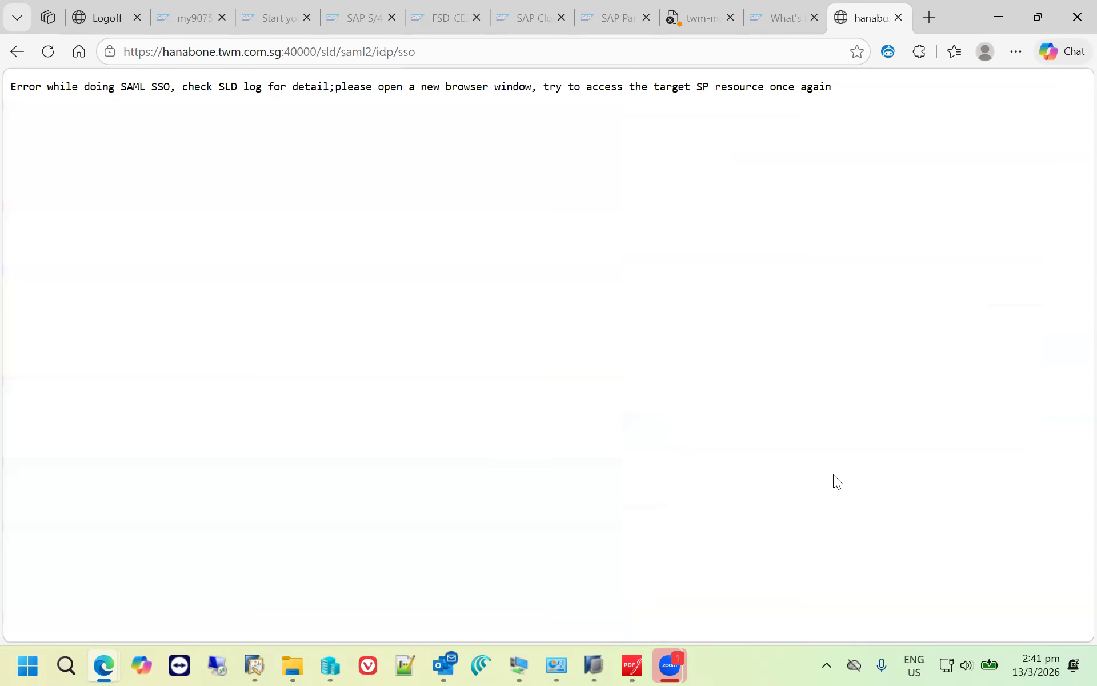
pyautogui.click(551, 50)
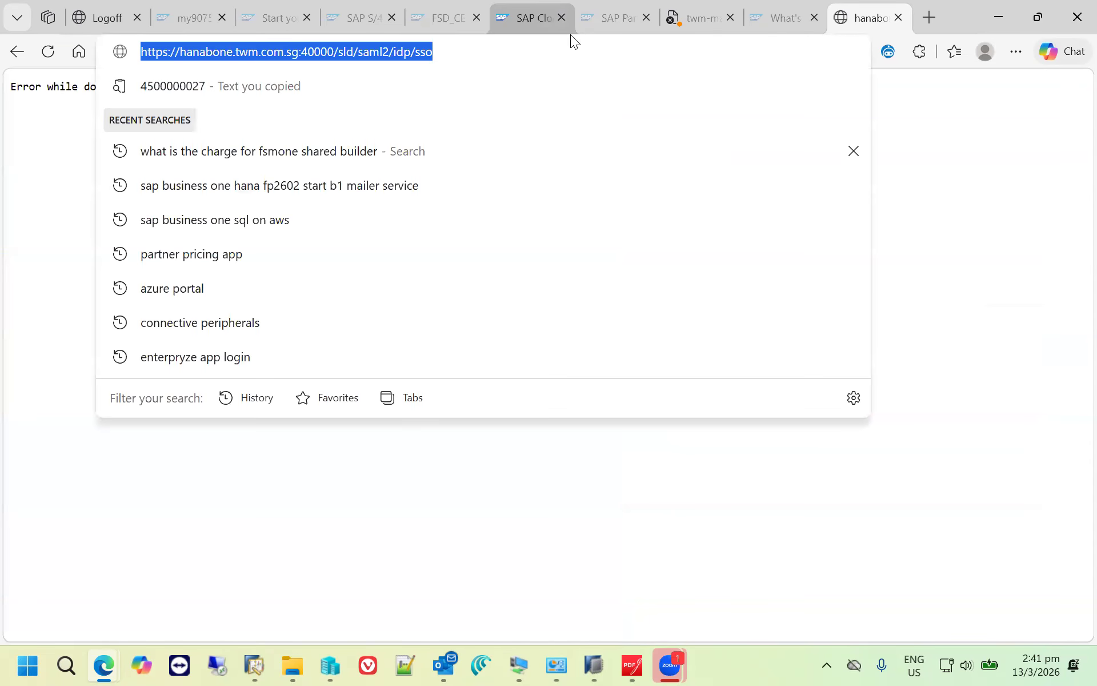
pyautogui.write('han')
pyautogui.press('Return')
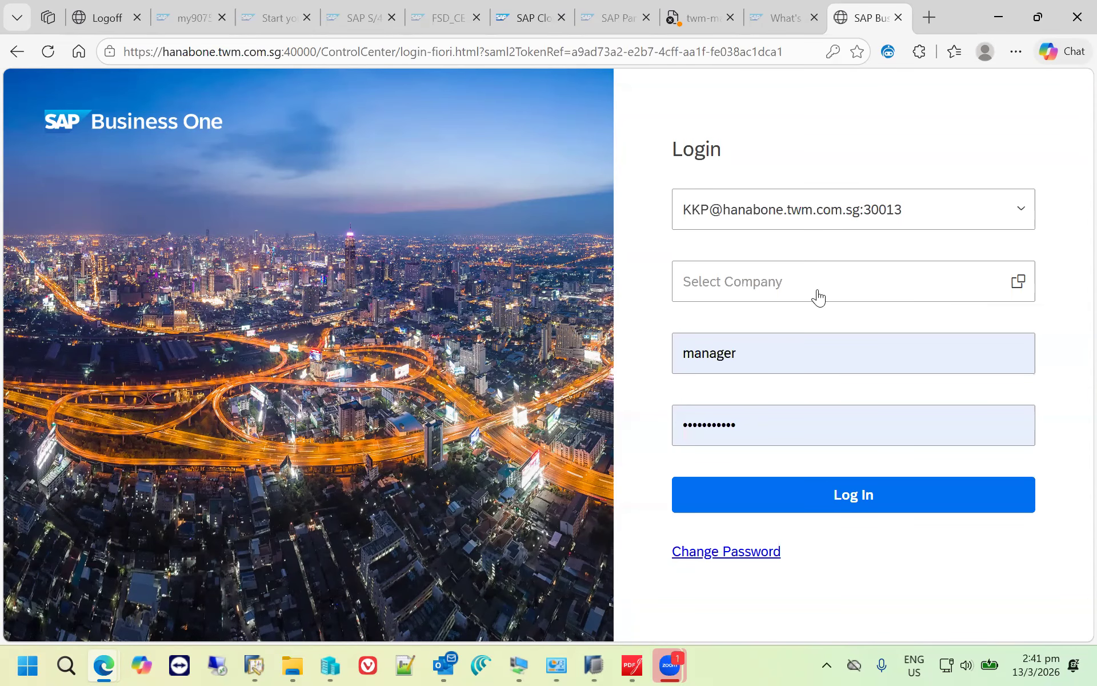
pyautogui.click(818, 295)
pyautogui.click(803, 382)
pyautogui.click(806, 495)
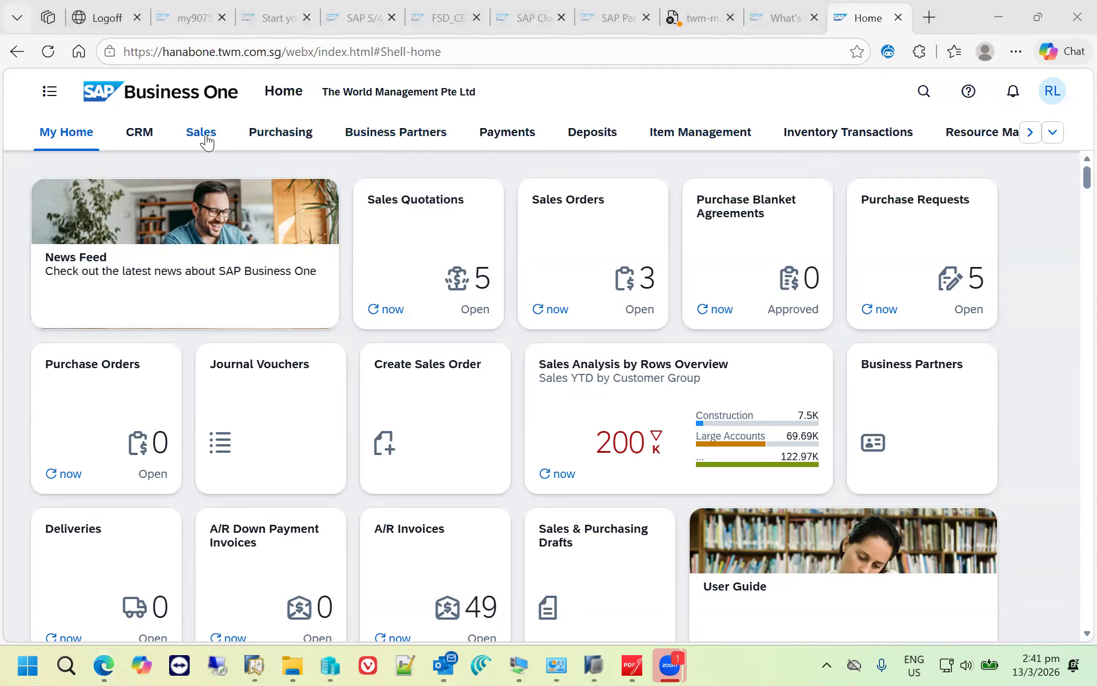
# - Start a new business partner in the CRM area, entering its customer code and the name Lead 001
pyautogui.click(141, 133)
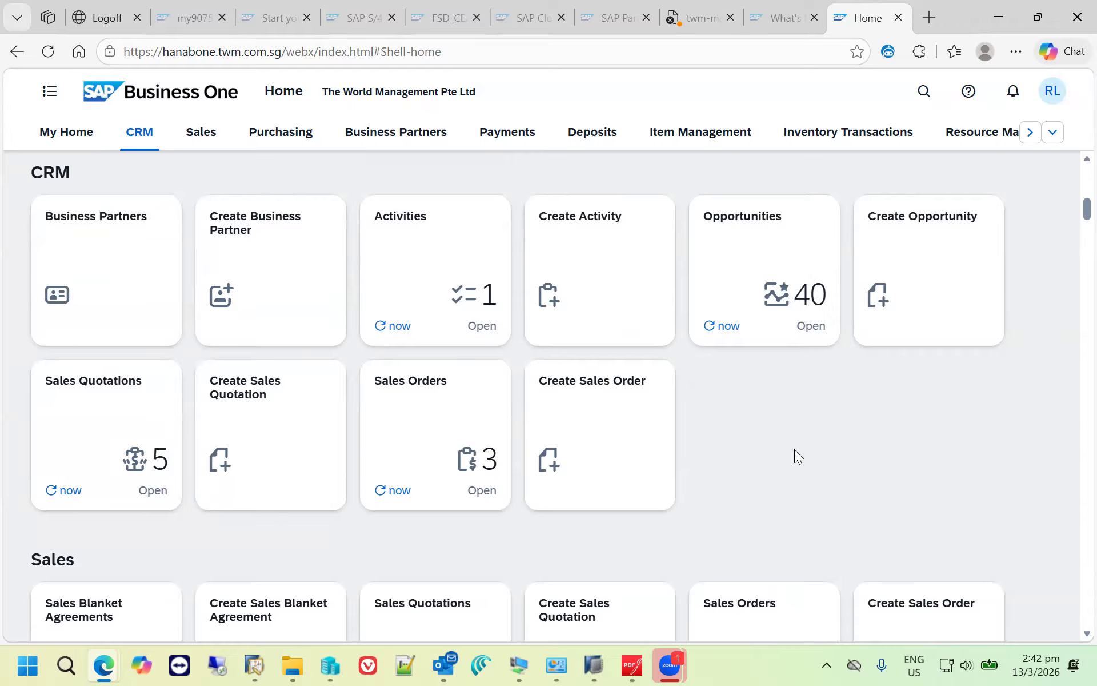
pyautogui.click(277, 260)
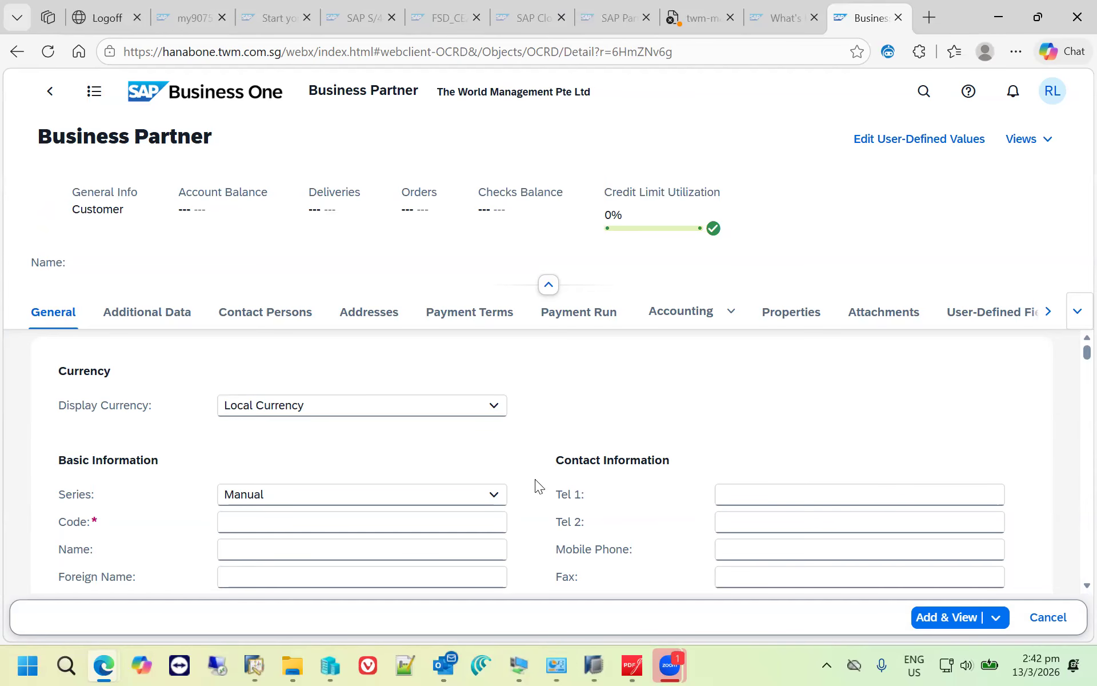
pyautogui.scroll(-1, 535, 479)
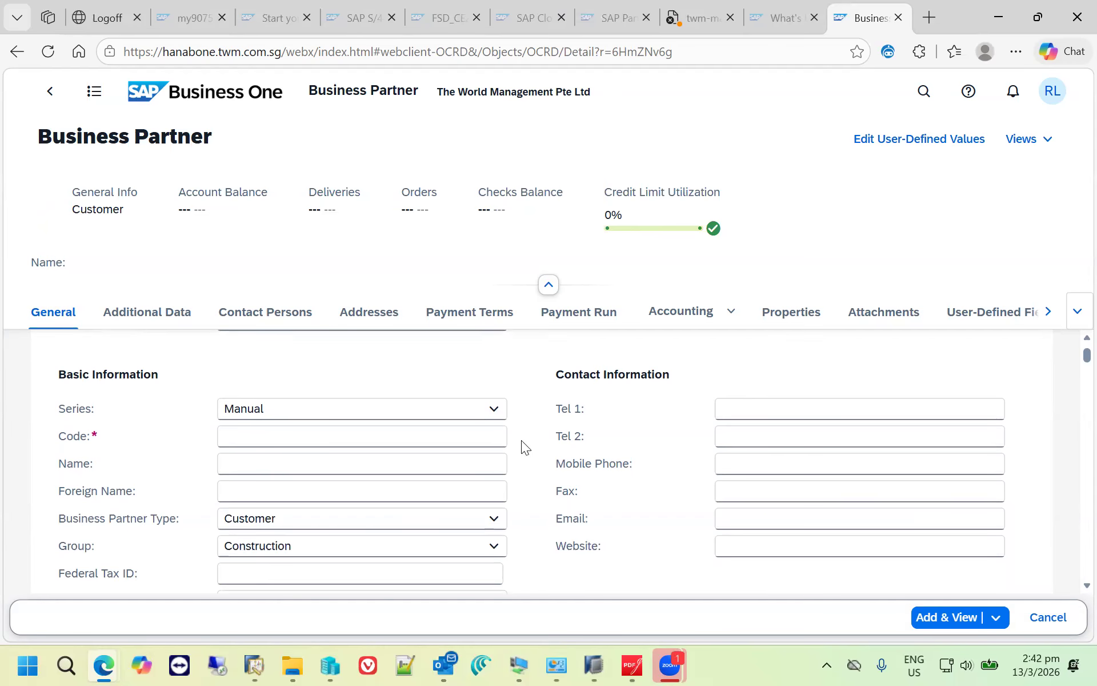
pyautogui.click(409, 429)
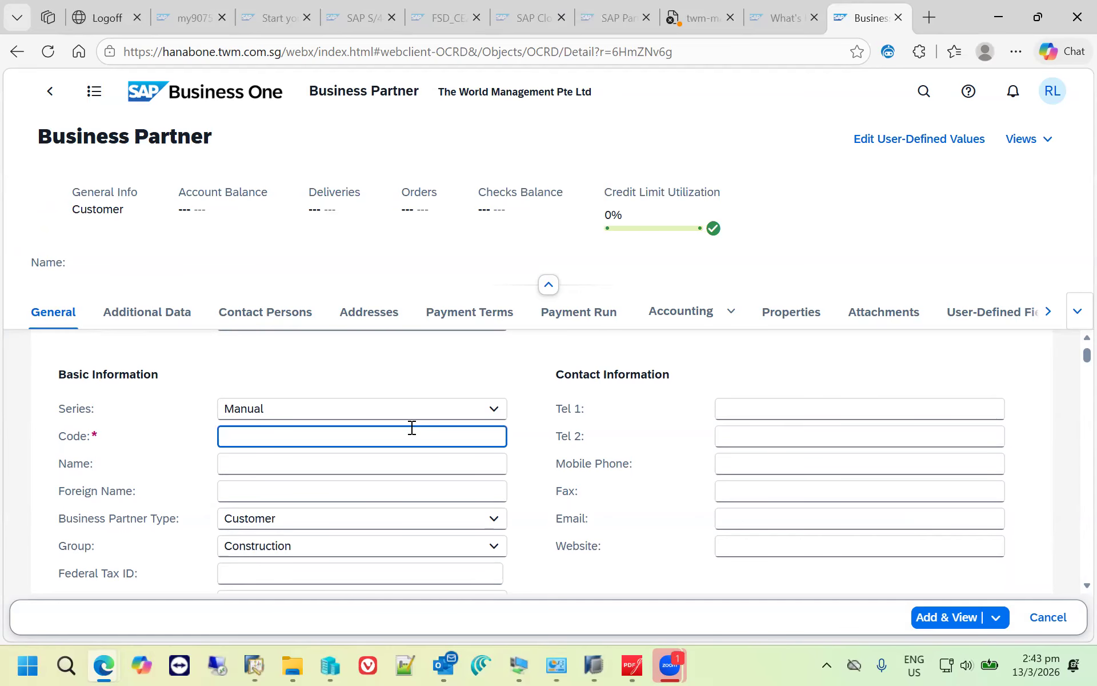
pyautogui.write('CLEAD001')
pyautogui.press('Tab')
pyautogui.write('Lead 001')
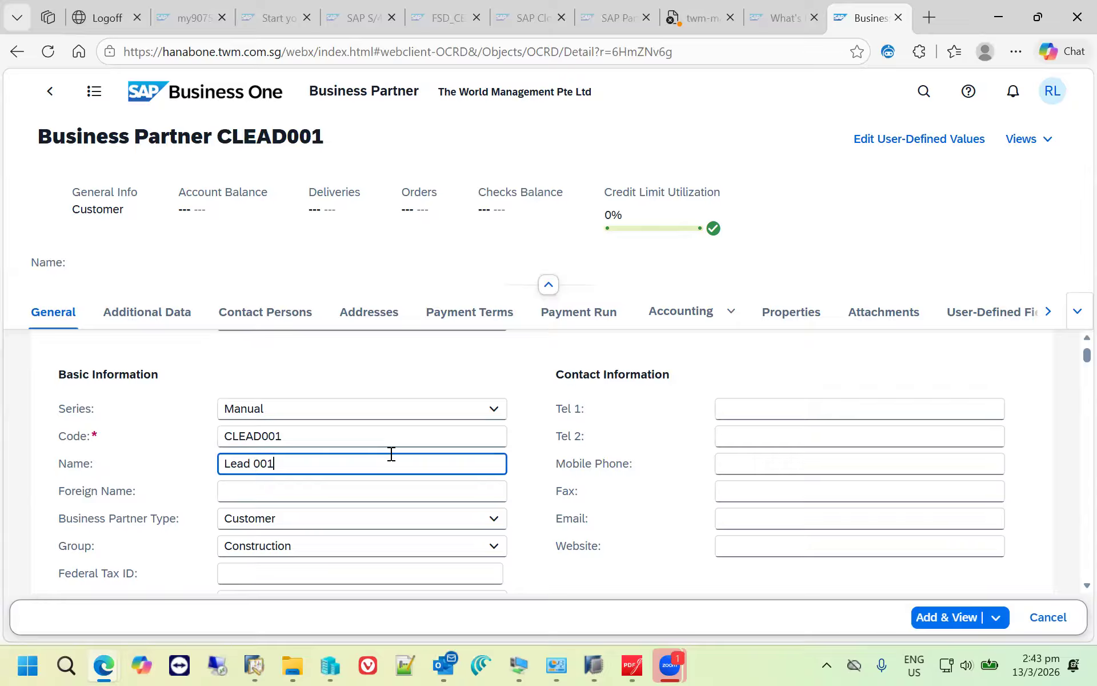
# - Add a contact person to the business partner, filling in the contact ID, first name and last name
pyautogui.click(292, 318)
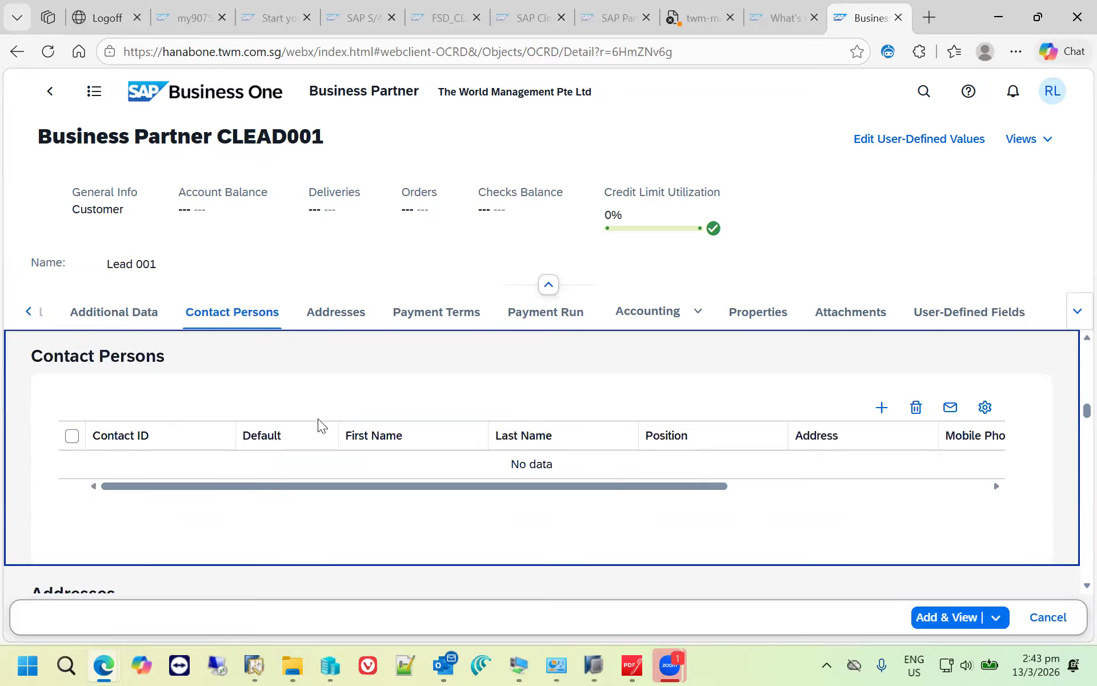
pyautogui.click(878, 411)
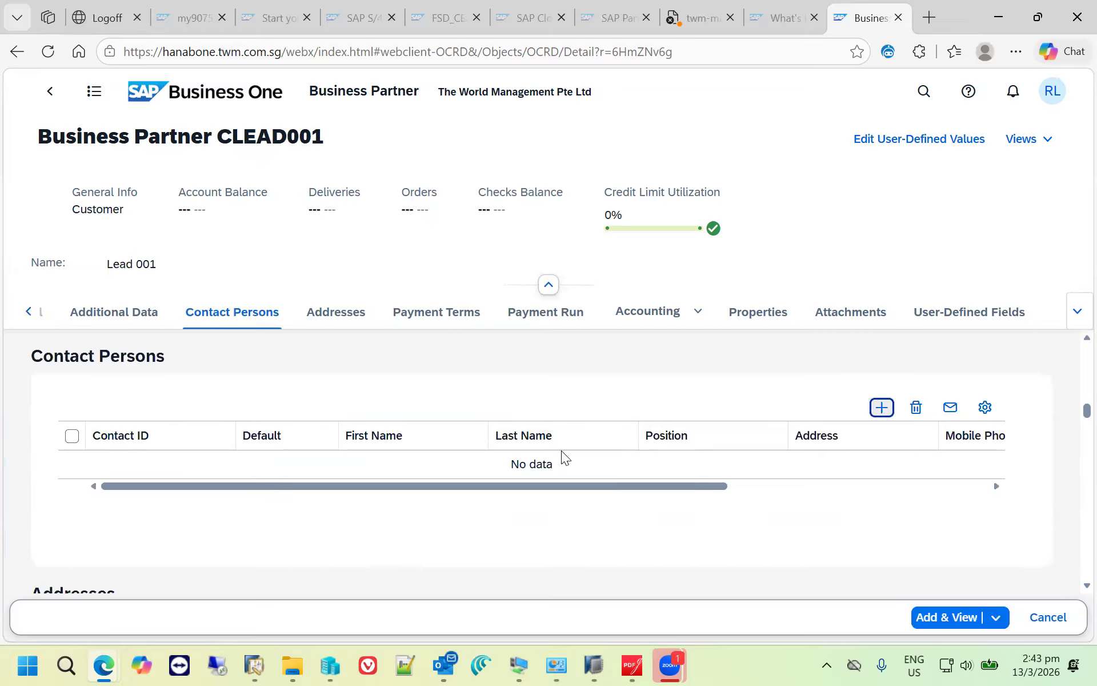
pyautogui.click(201, 461)
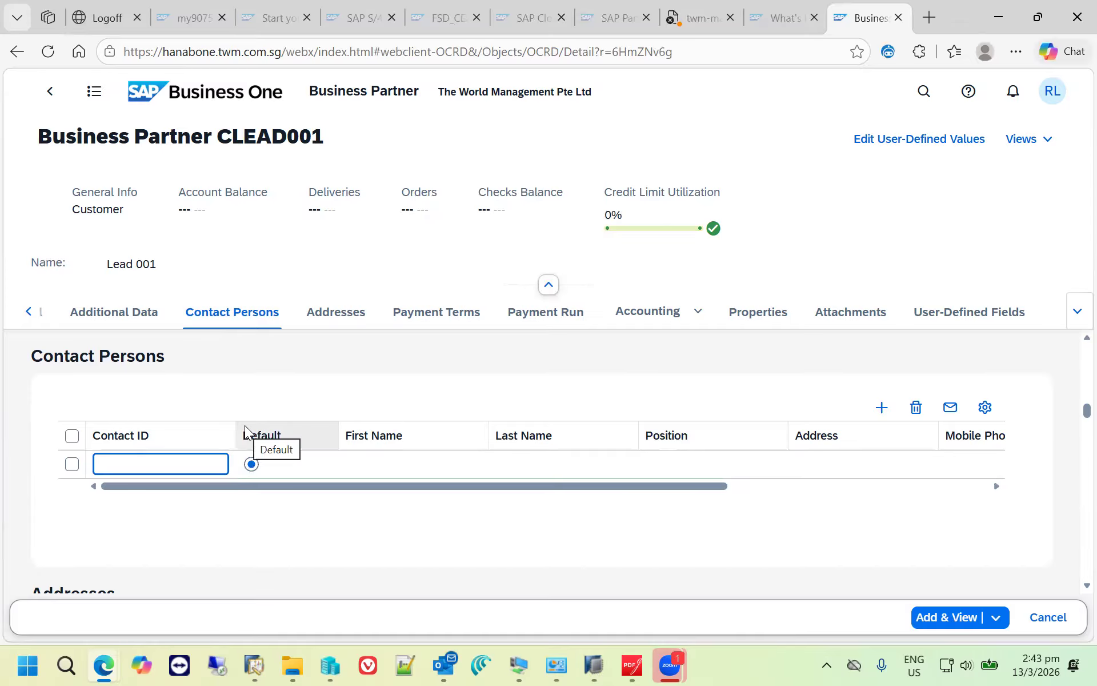
pyautogui.write('DAvid')
pyautogui.press('Tab')
pyautogui.click(460, 463)
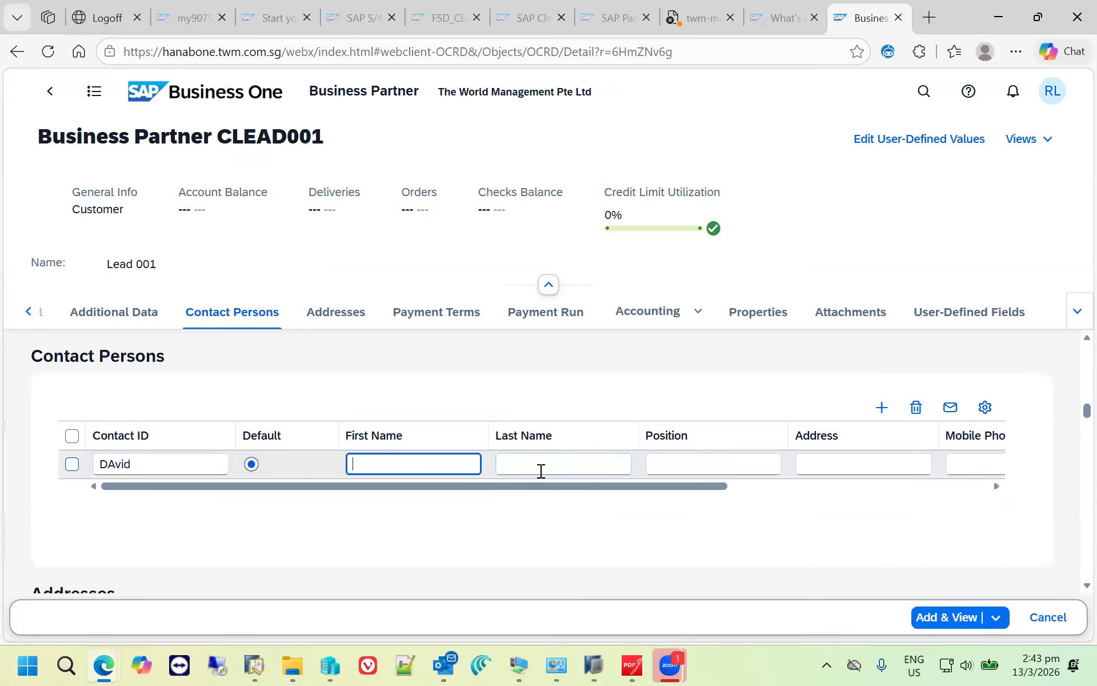
pyautogui.click(550, 469)
# - Fill in the contact person's e-mail address
pyautogui.press('Tab')
pyautogui.press('Tab')
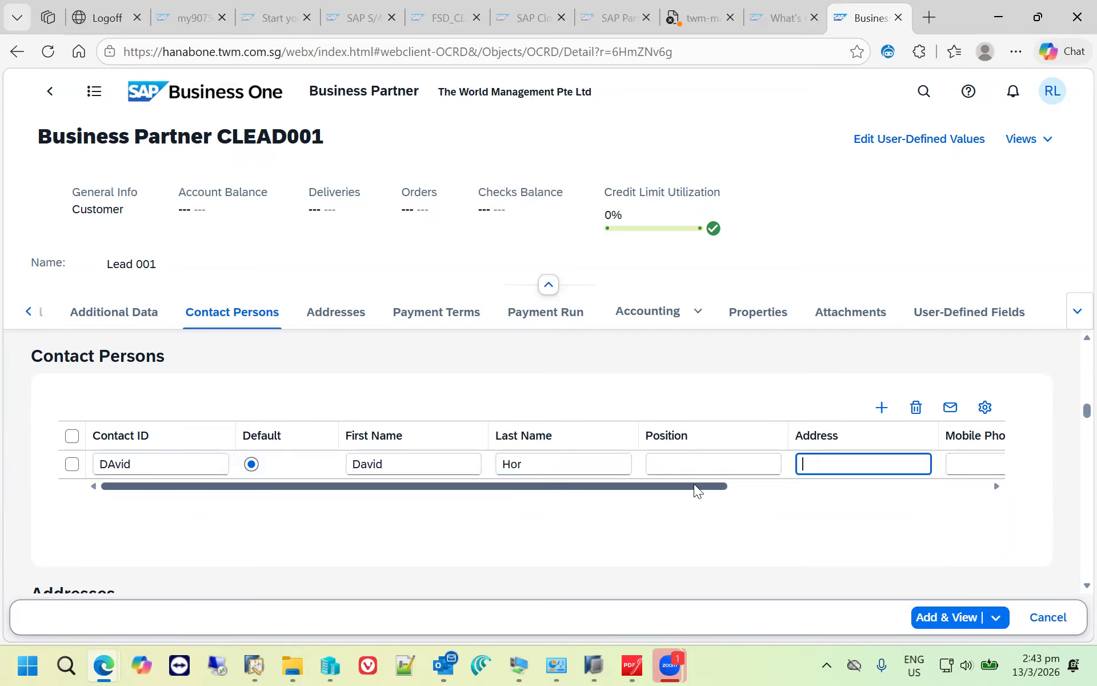
pyautogui.moveTo(693, 484); pyautogui.dragTo(865, 457)
pyautogui.click(838, 472)
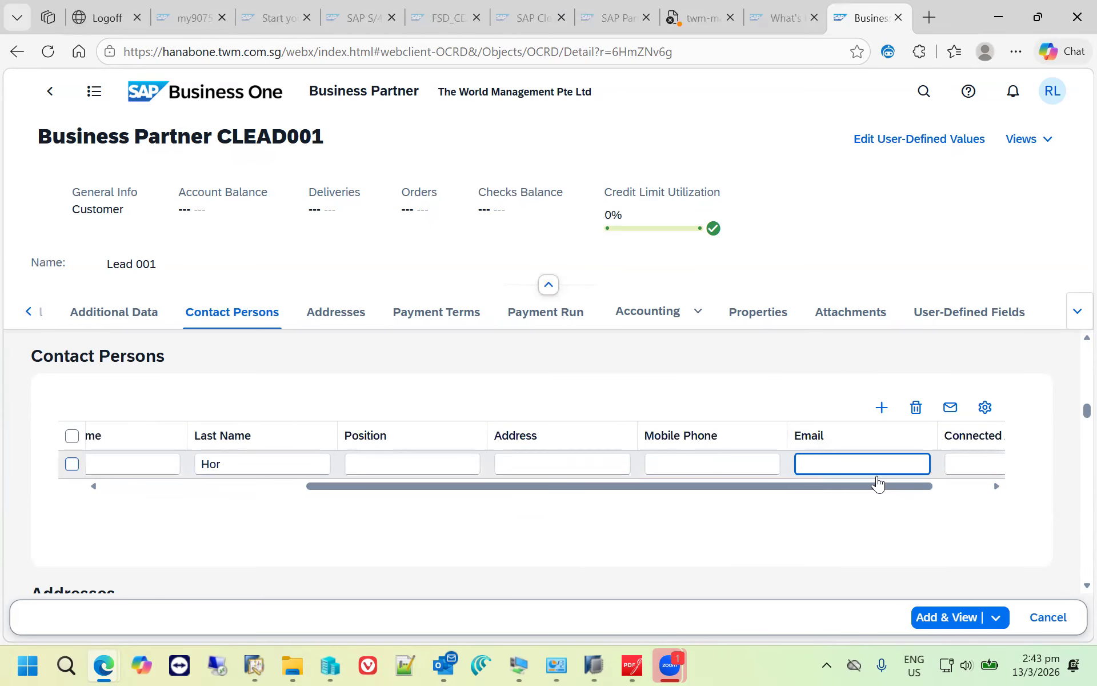
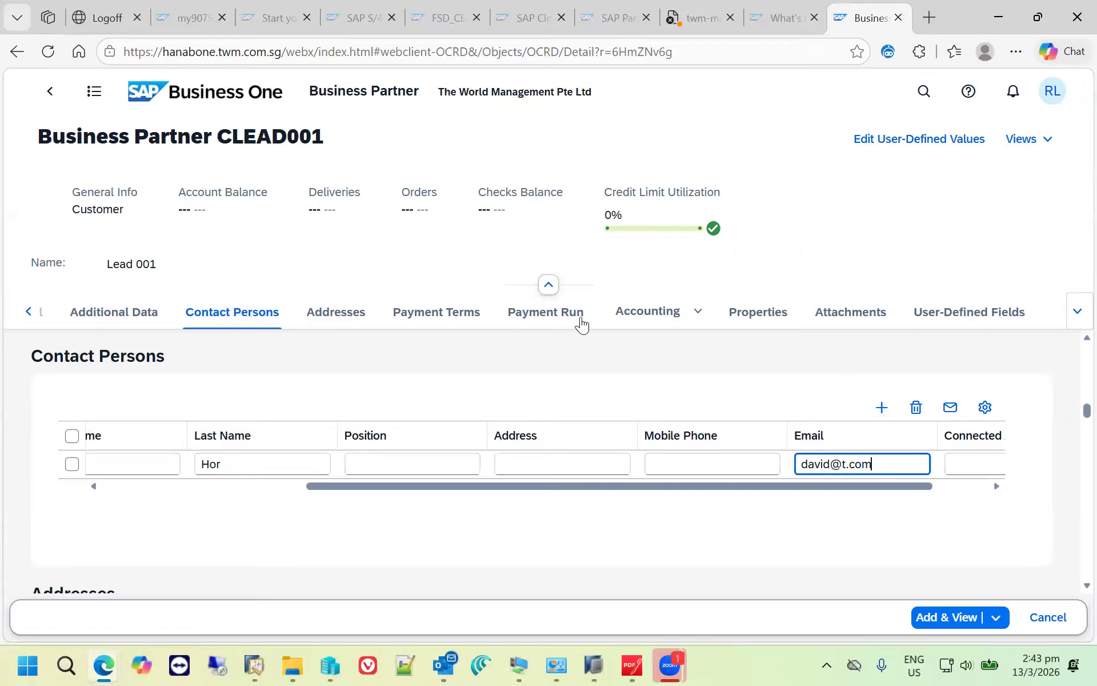
# - Set the credit limit in the payment terms to 10,000 and add the new business partner
pyautogui.click(455, 318)
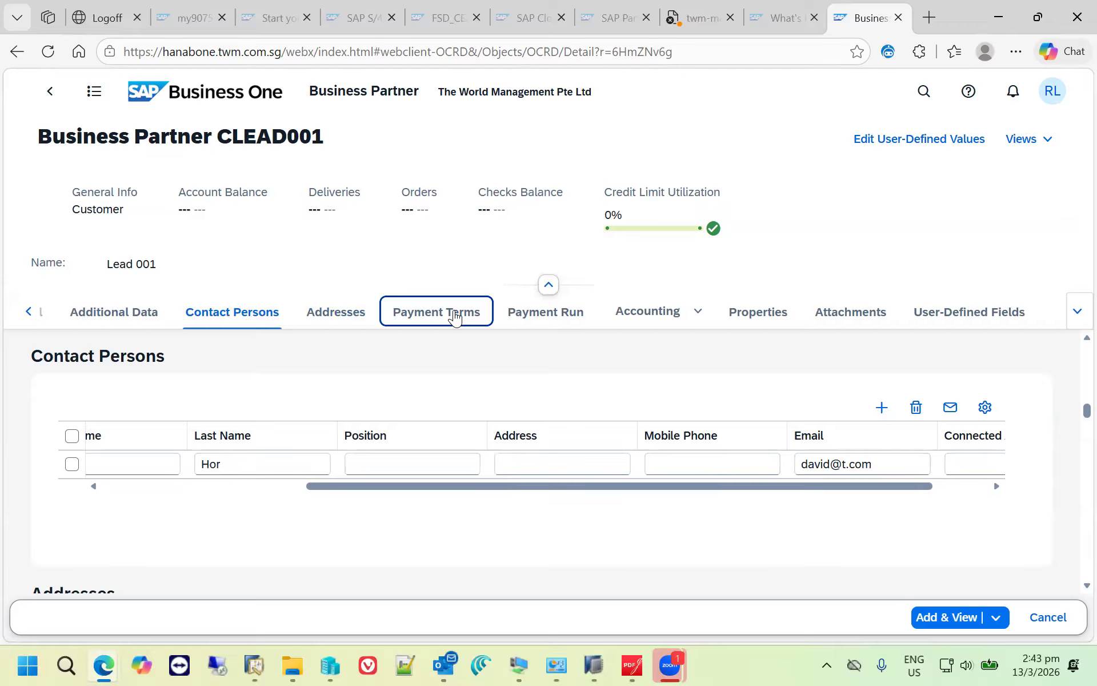
pyautogui.click(455, 318)
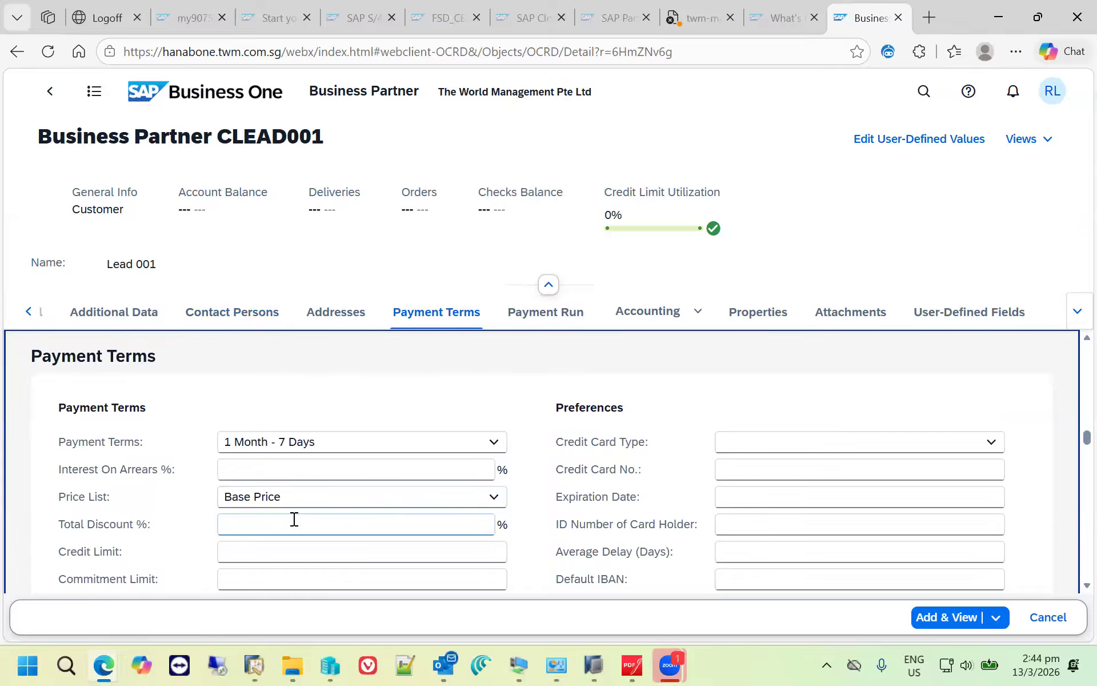
pyautogui.click(294, 551)
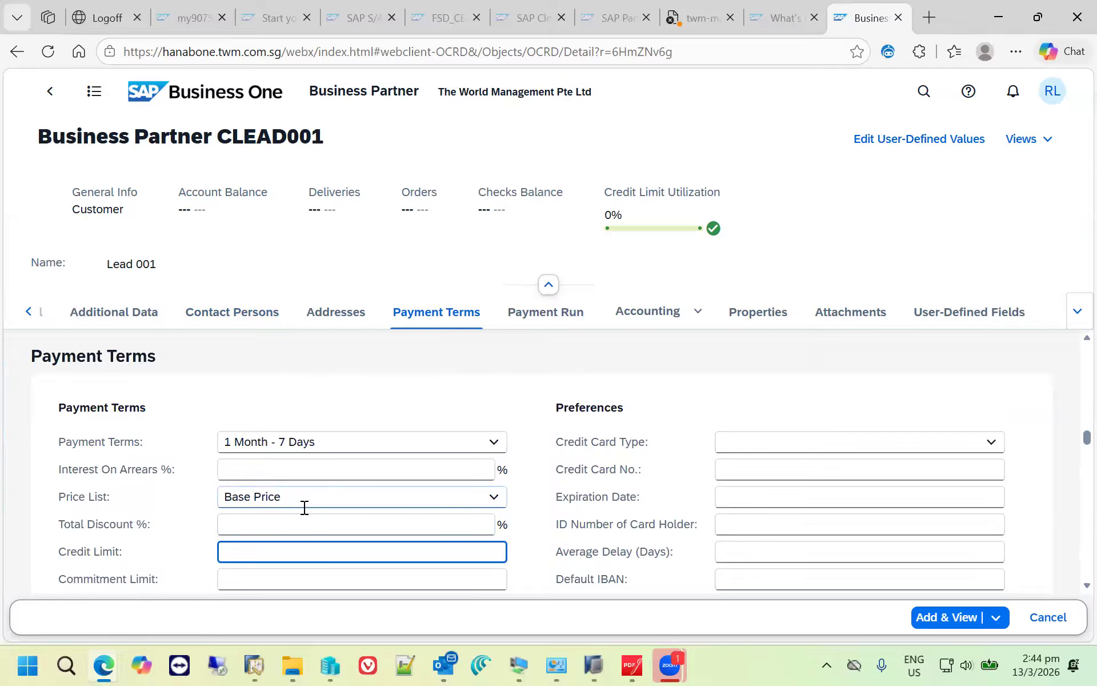
pyautogui.write('10,')
pyautogui.write('000')
pyautogui.press('Tab')
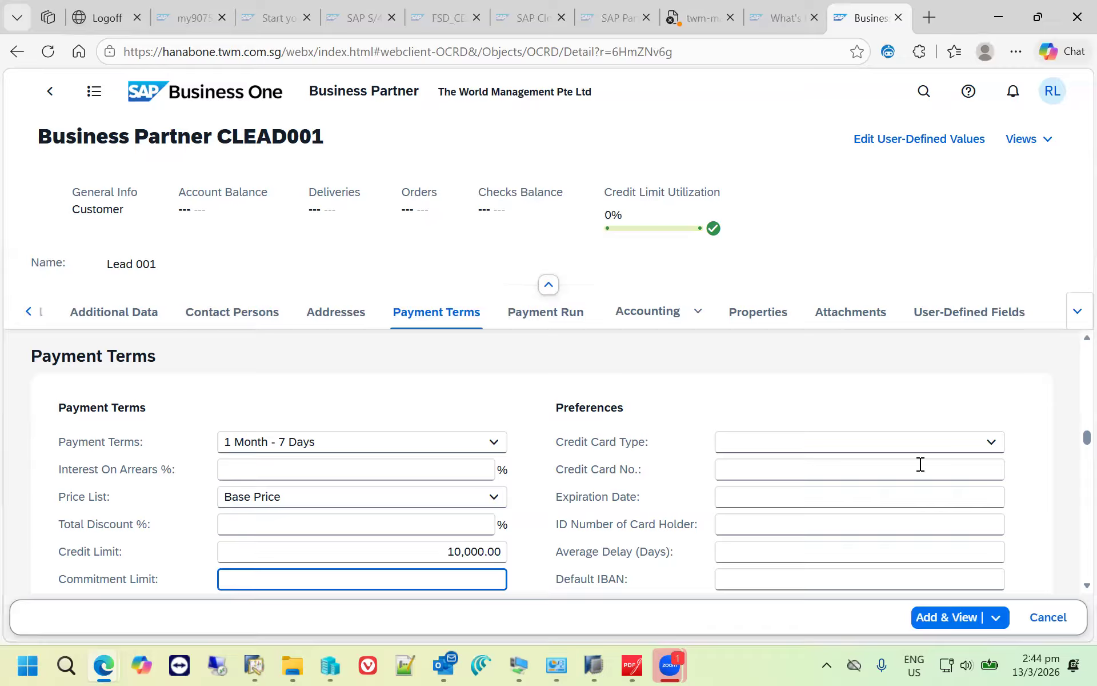
pyautogui.click(950, 625)
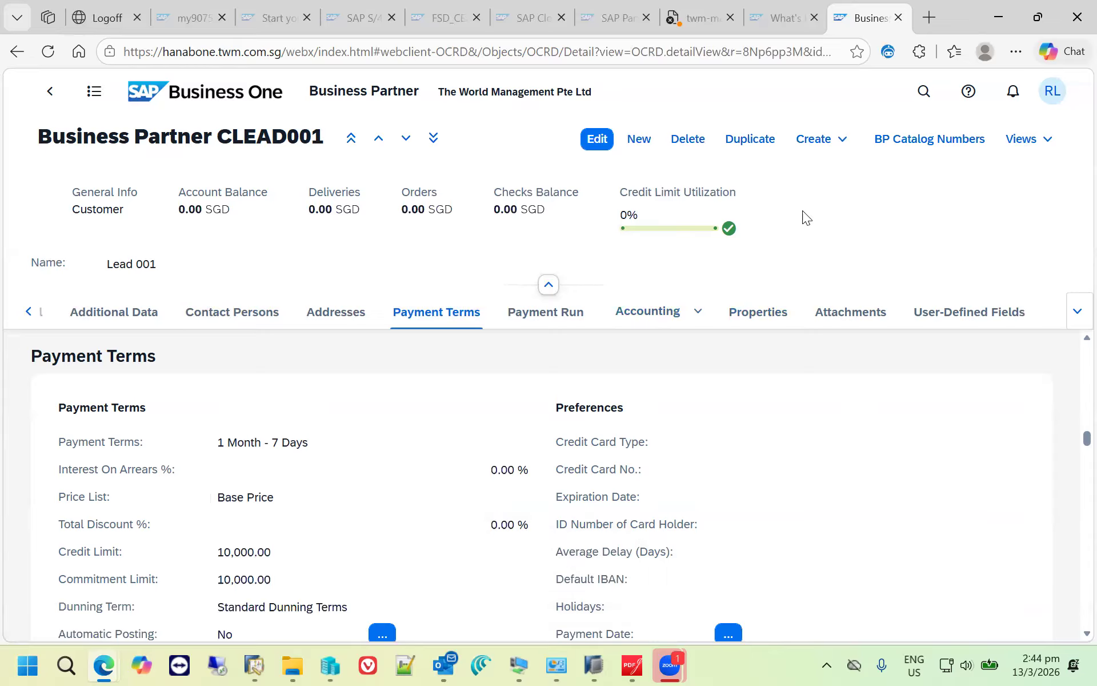
# - Create a sales opportunity from the Lead 001 business partner and name it "Interested in Printer"
pyautogui.click(844, 143)
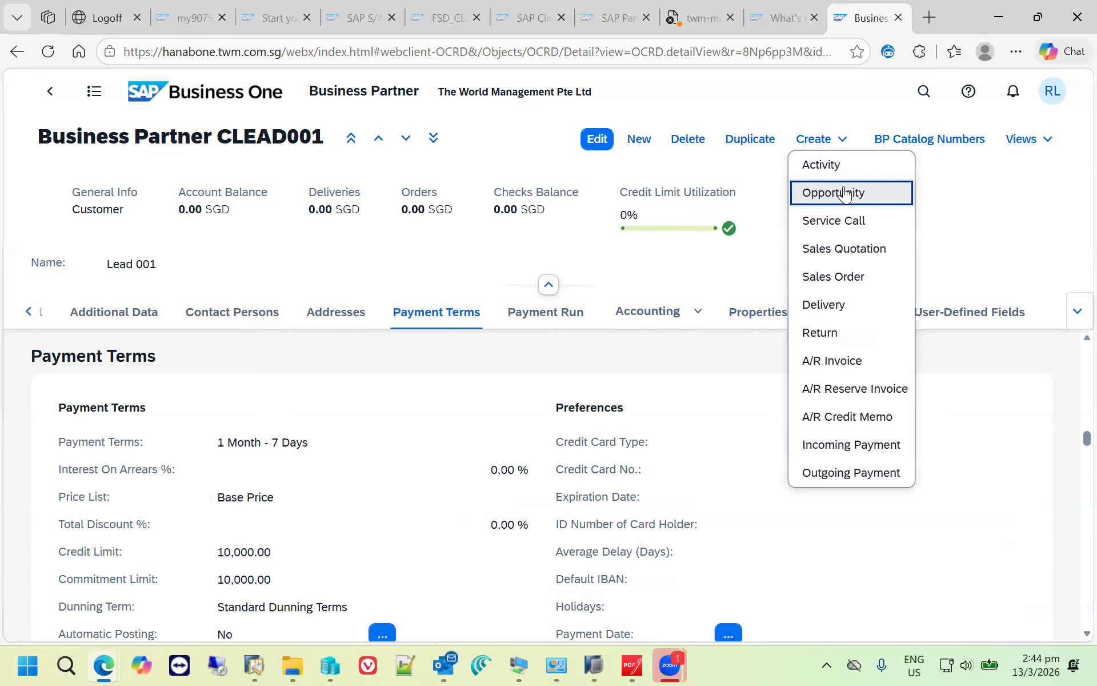
pyautogui.click(845, 193)
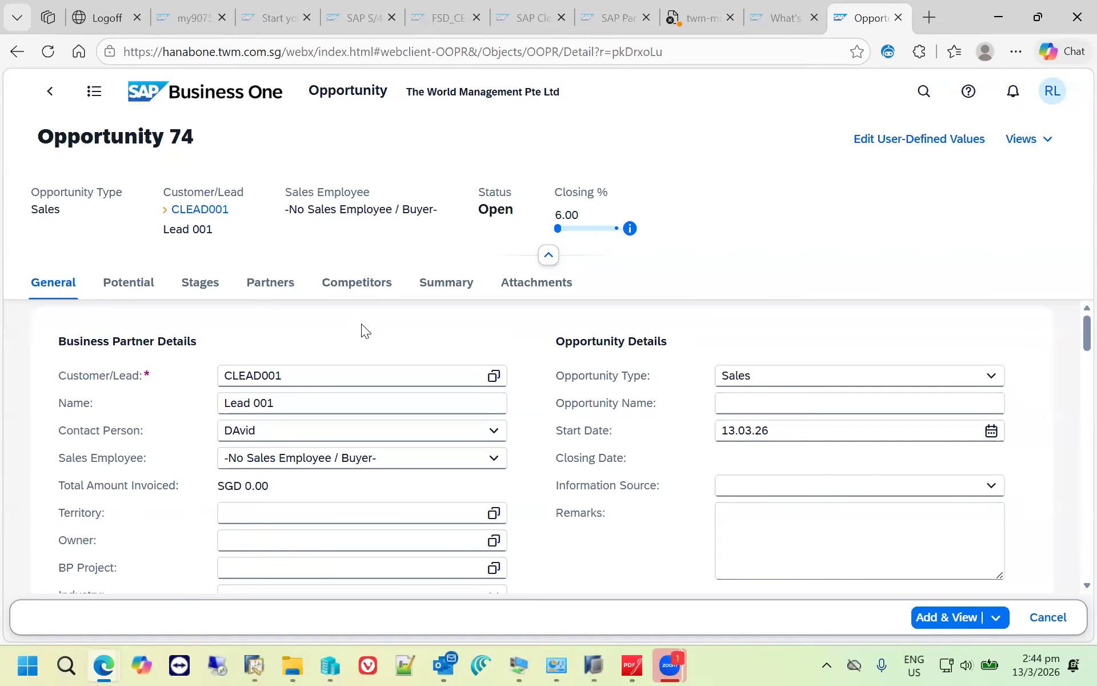
pyautogui.click(750, 408)
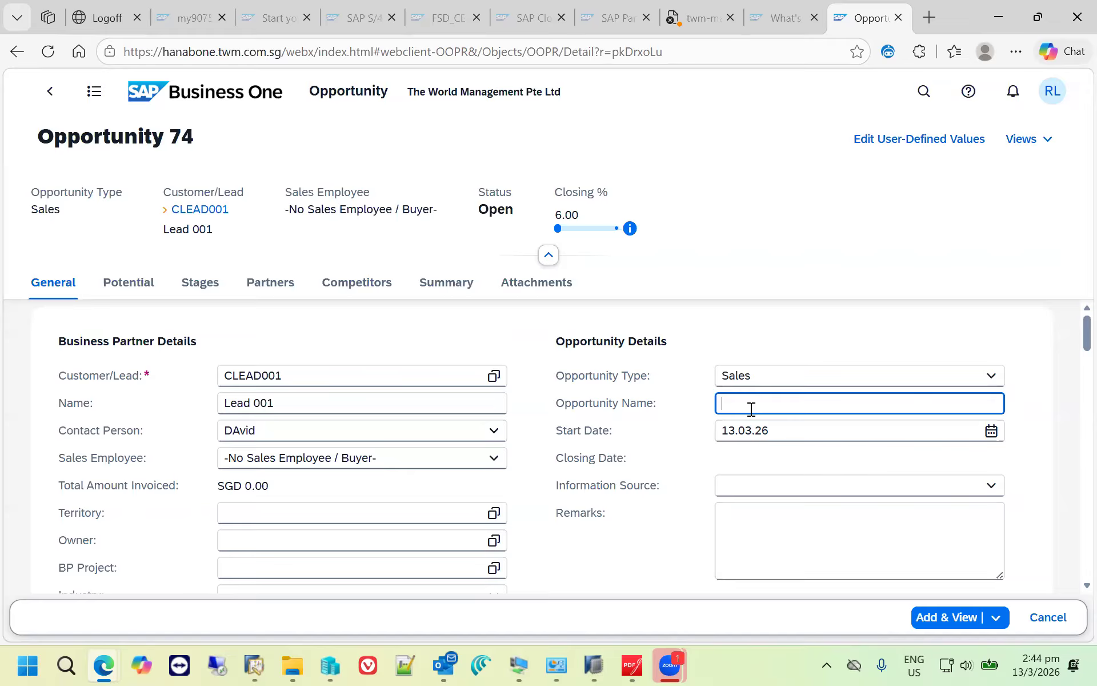
pyautogui.write('Interested in Printer')
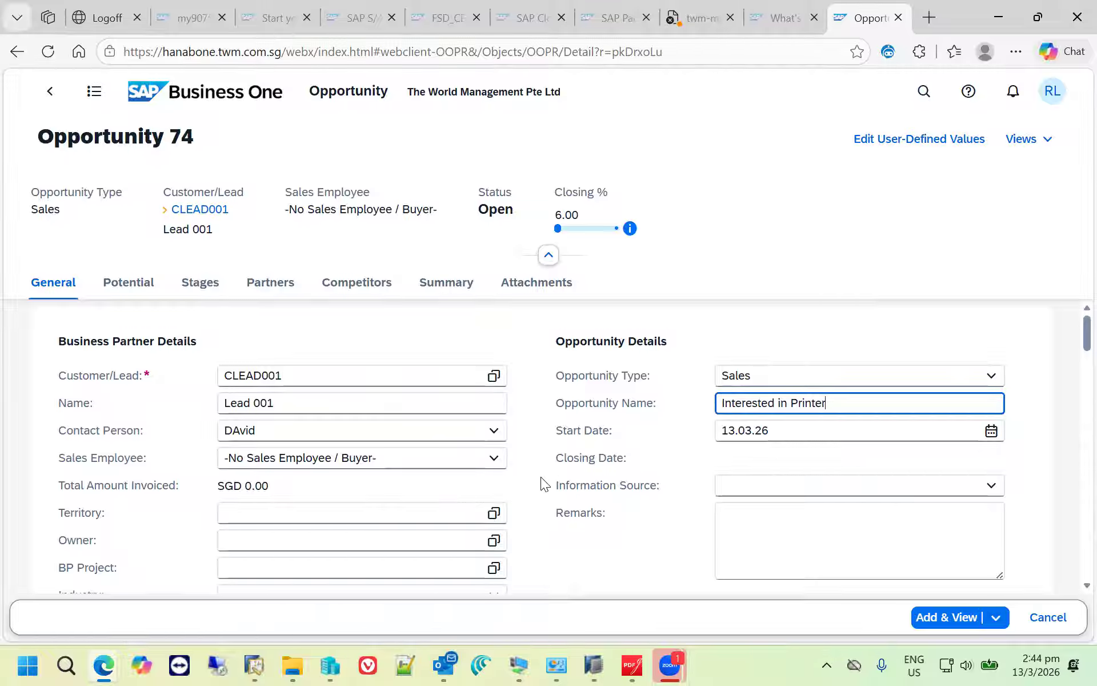
# - Assign a sales employee to the opportunity by searching the employees for "Dee" and selecting the match
pyautogui.click(457, 453)
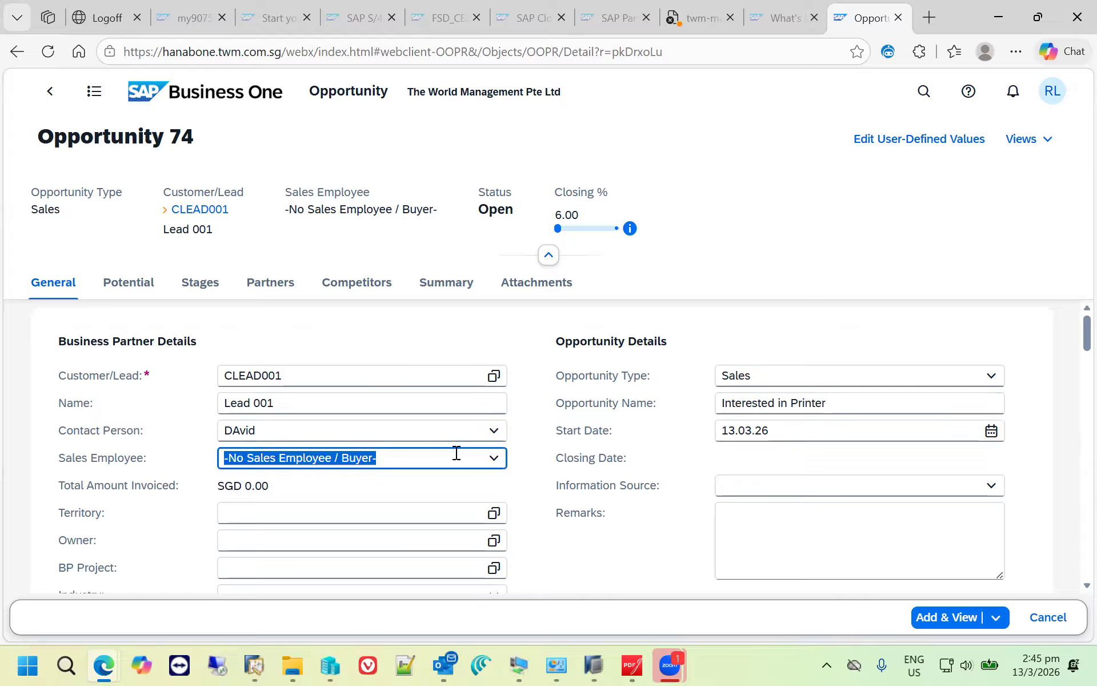
pyautogui.write('Dee')
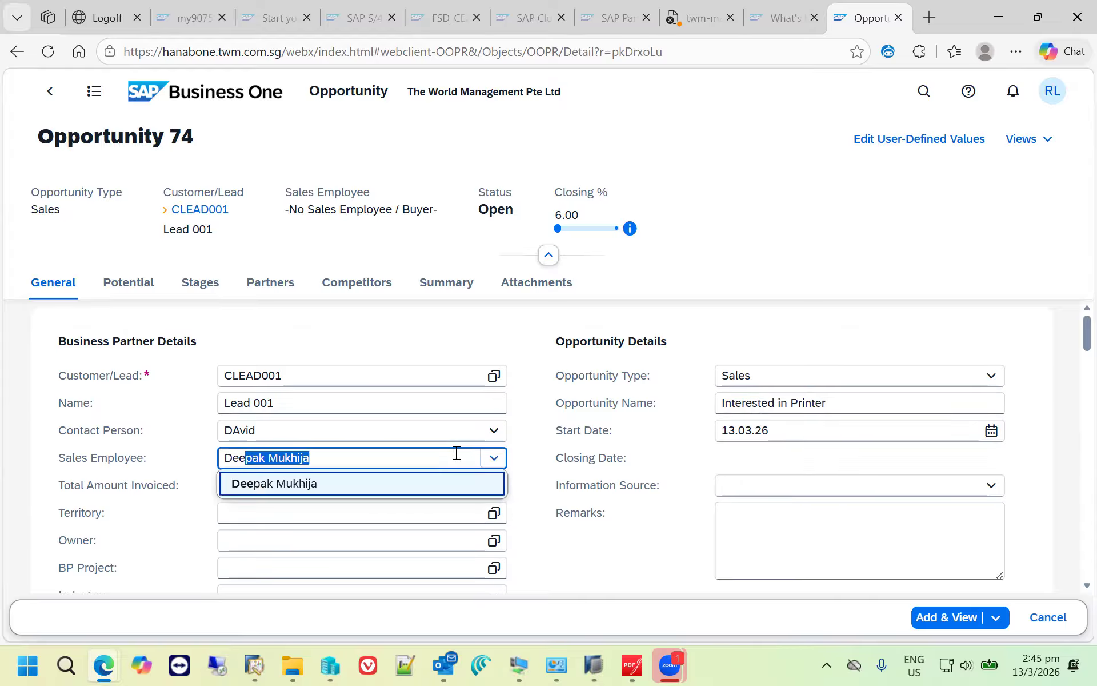
pyautogui.click(312, 485)
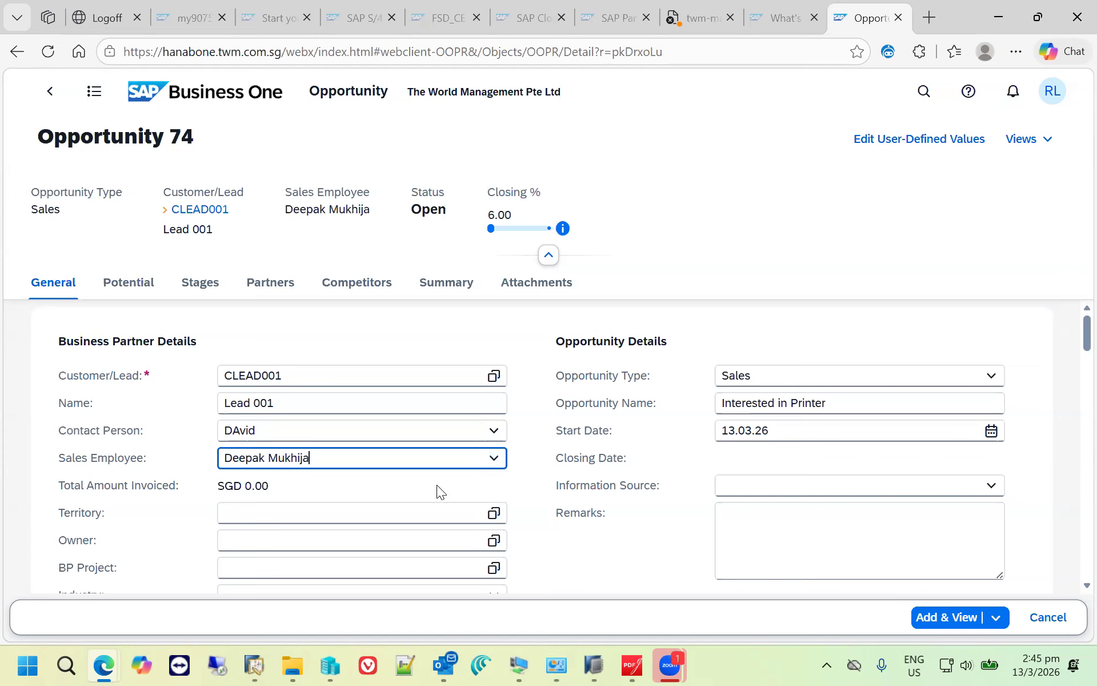
# - Set the opportunity's potential amount to 10,000
pyautogui.click(145, 292)
pyautogui.click(237, 382)
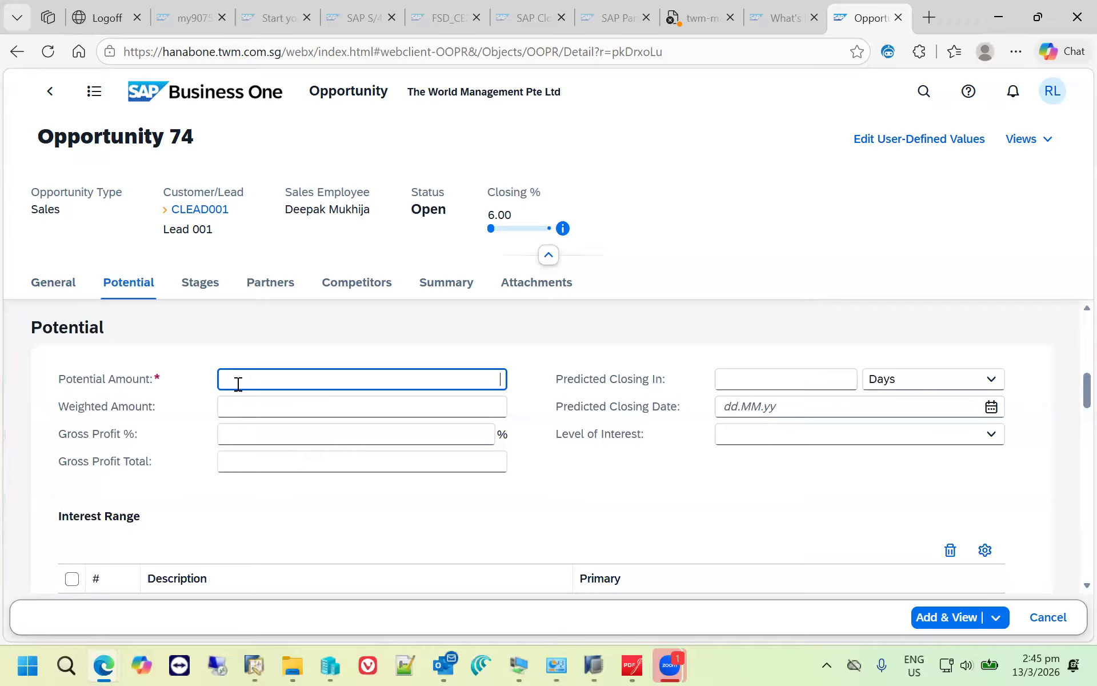
pyautogui.write('10000')
pyautogui.press('Tab')
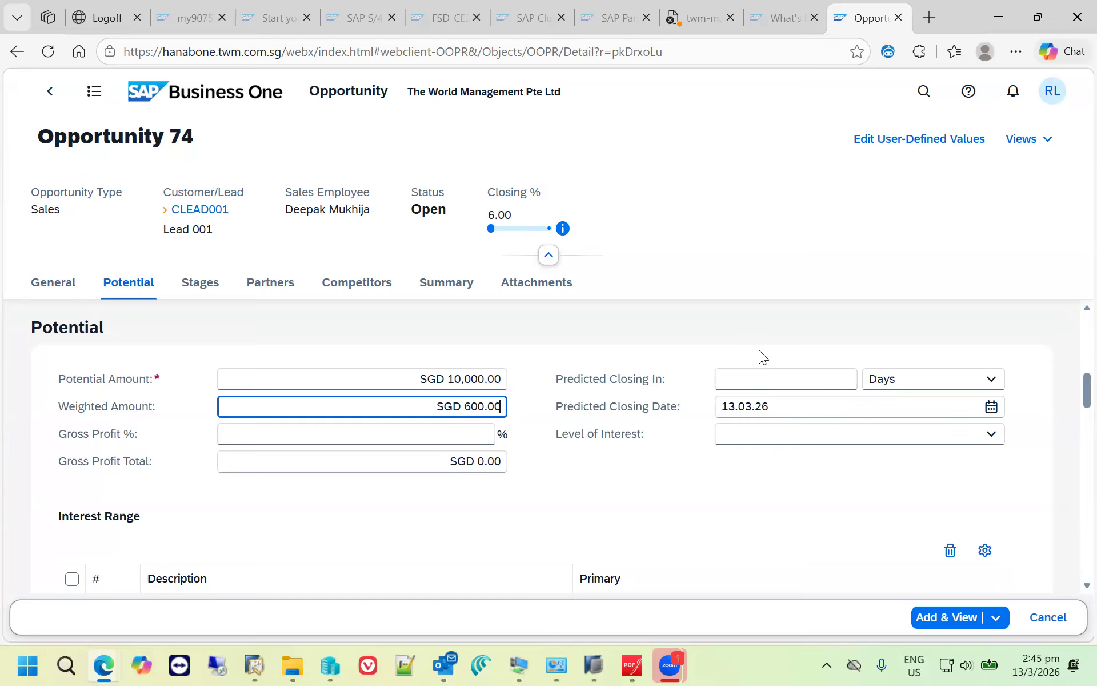
# - Set the predicted closing to 100 days and add the opportunity
pyautogui.click(778, 376)
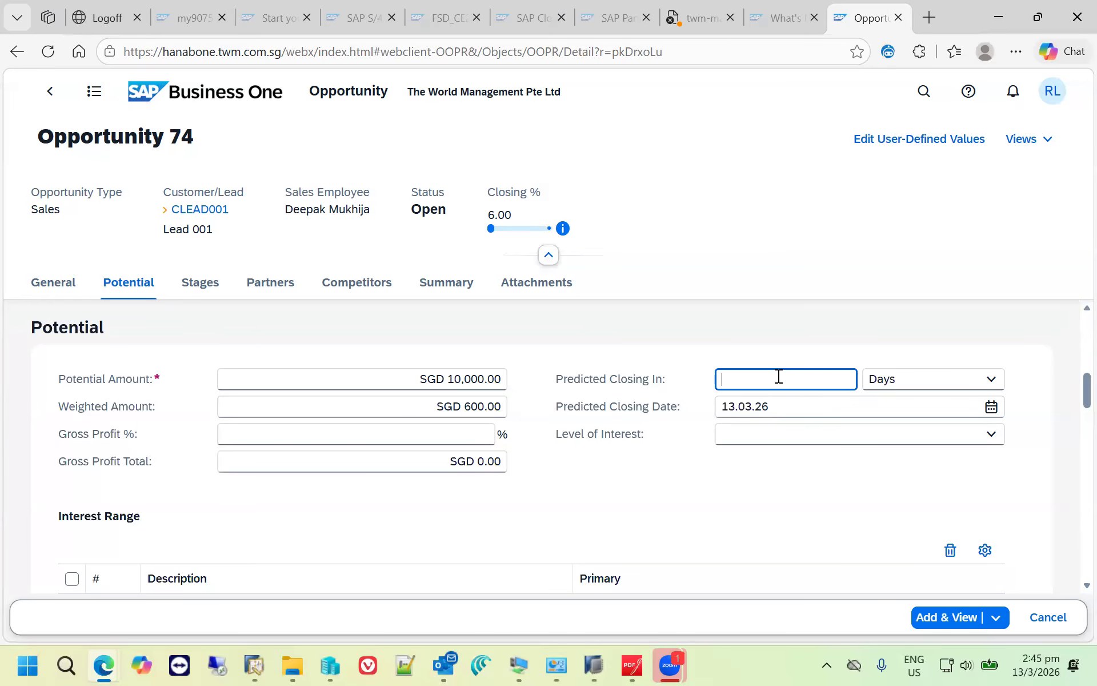
pyautogui.write('100')
pyautogui.press('Tab')
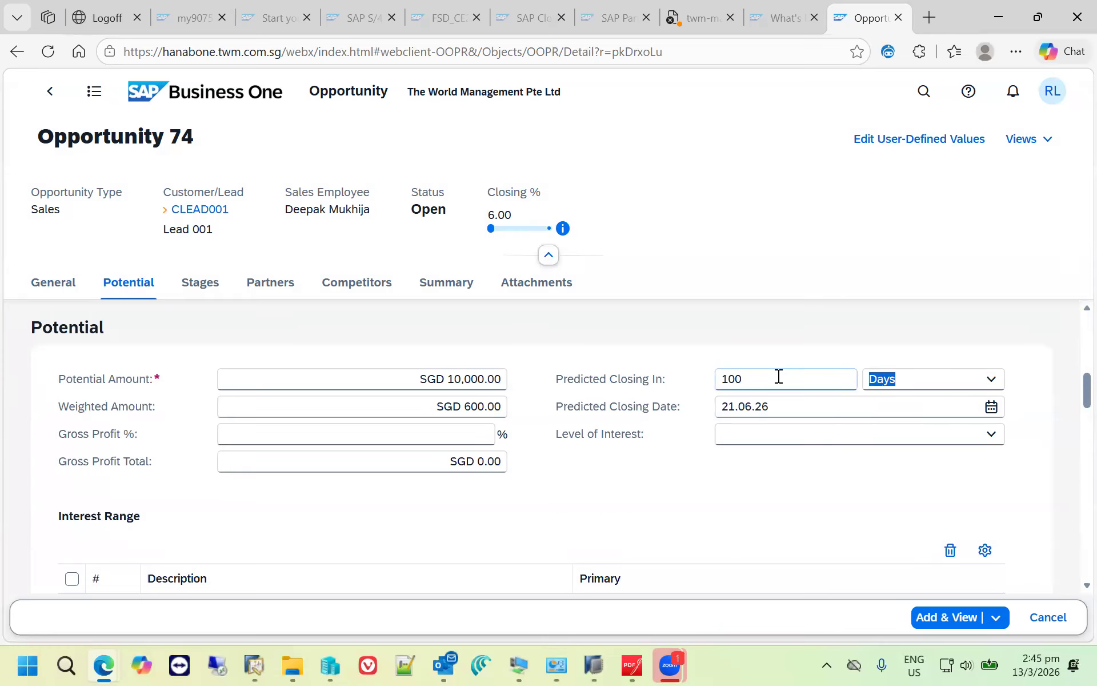
pyautogui.click(950, 617)
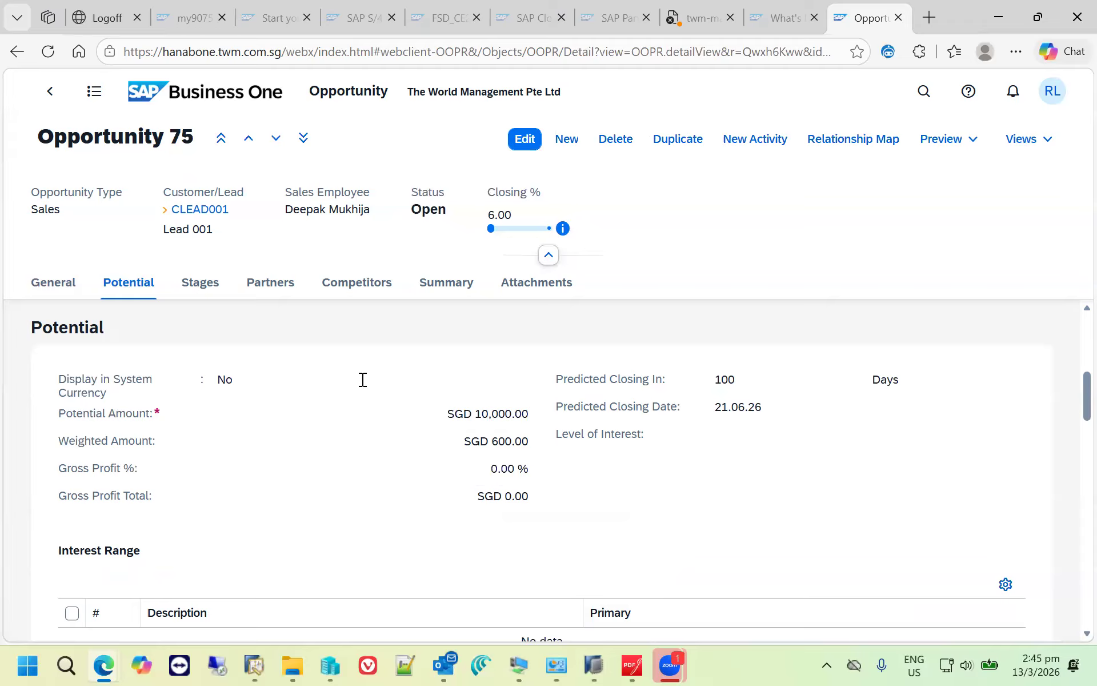
# - Open the list of open opportunities from the CRM overview and review their closing percentages and potential amounts
pyautogui.click(213, 103)
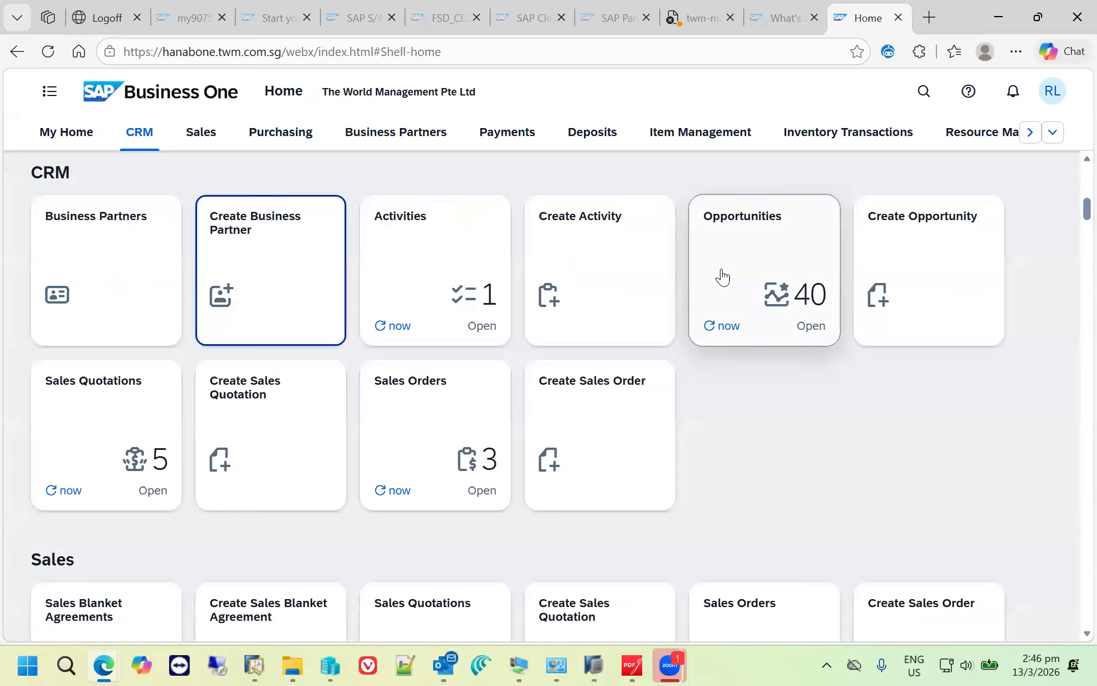
pyautogui.click(794, 308)
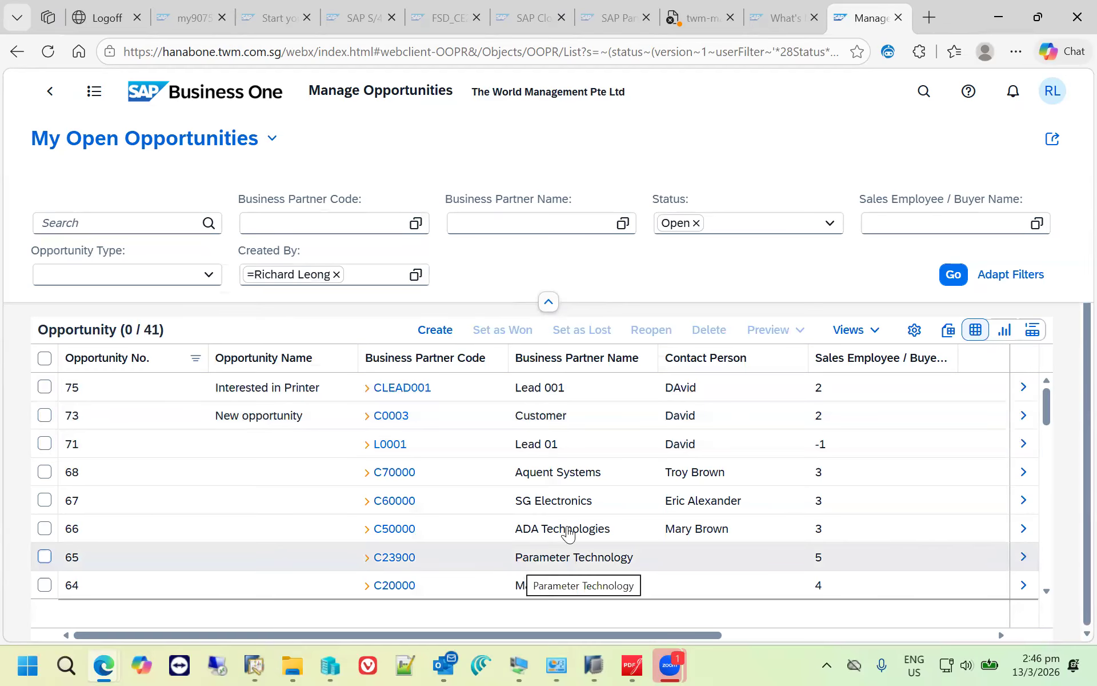
pyautogui.scroll(-10, 629, 503)
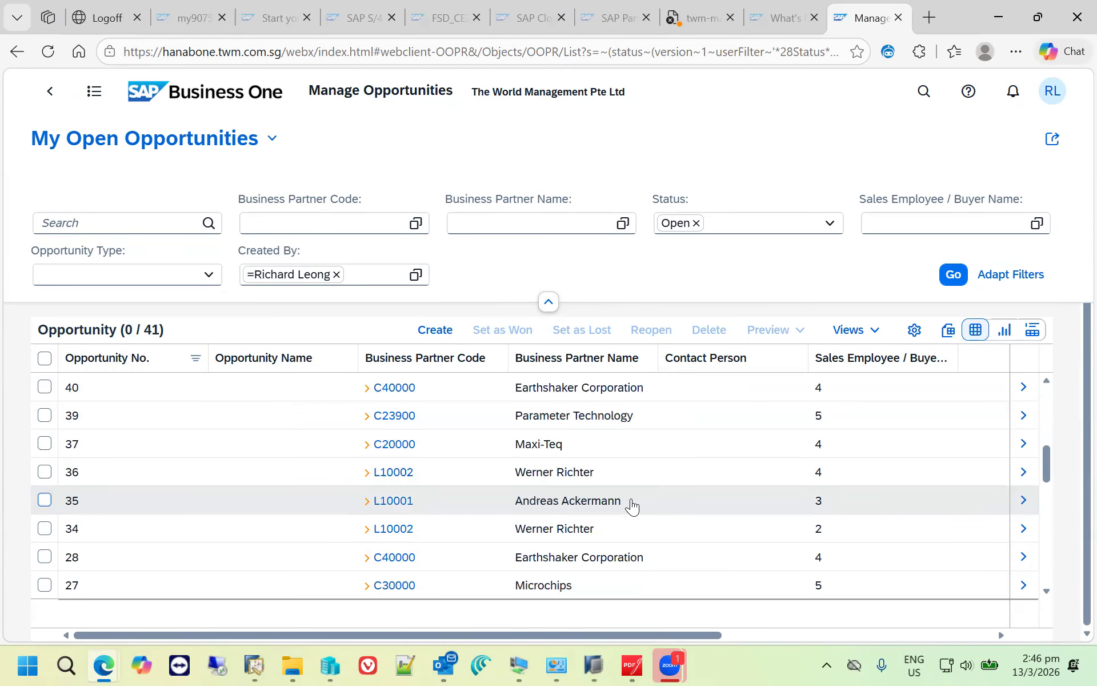
pyautogui.scroll(-3, 632, 506)
pyautogui.moveTo(729, 635); pyautogui.dragTo(980, 638)
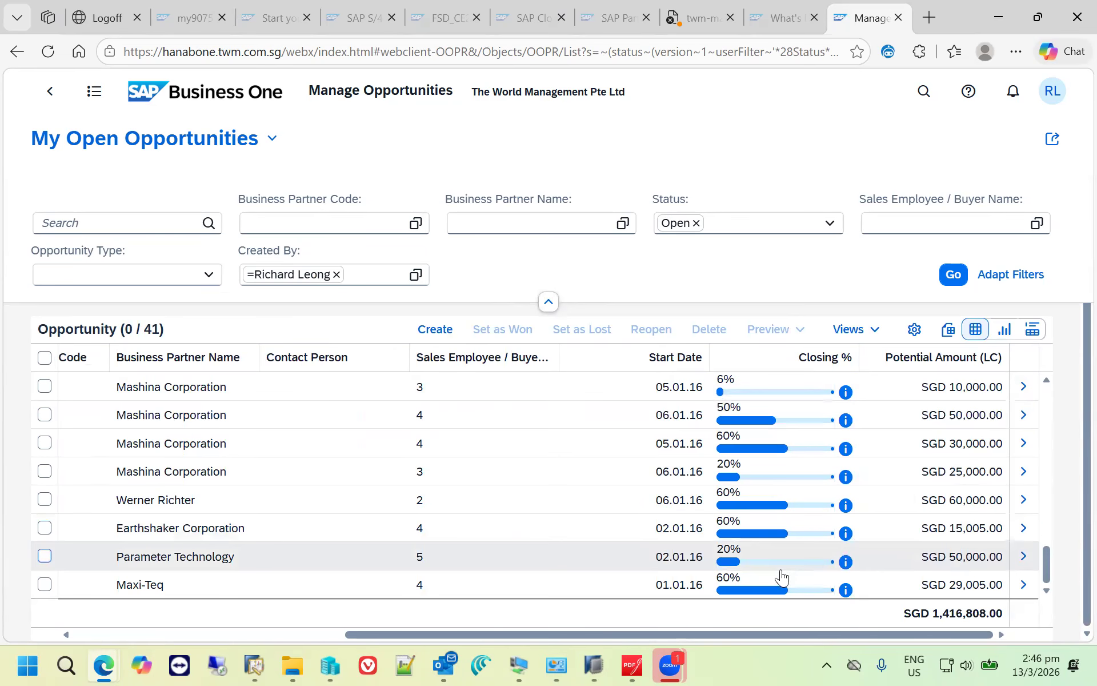
# - Sort the open opportunities by closing percentage in descending order
pyautogui.scroll(3, 827, 444)
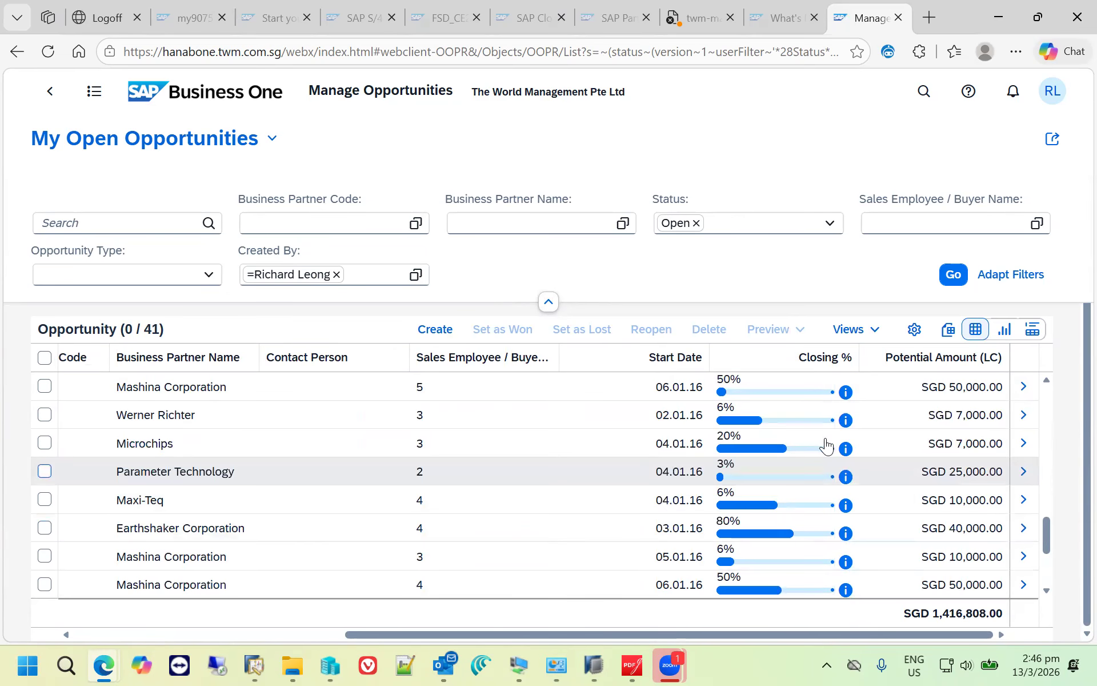
pyautogui.click(806, 362)
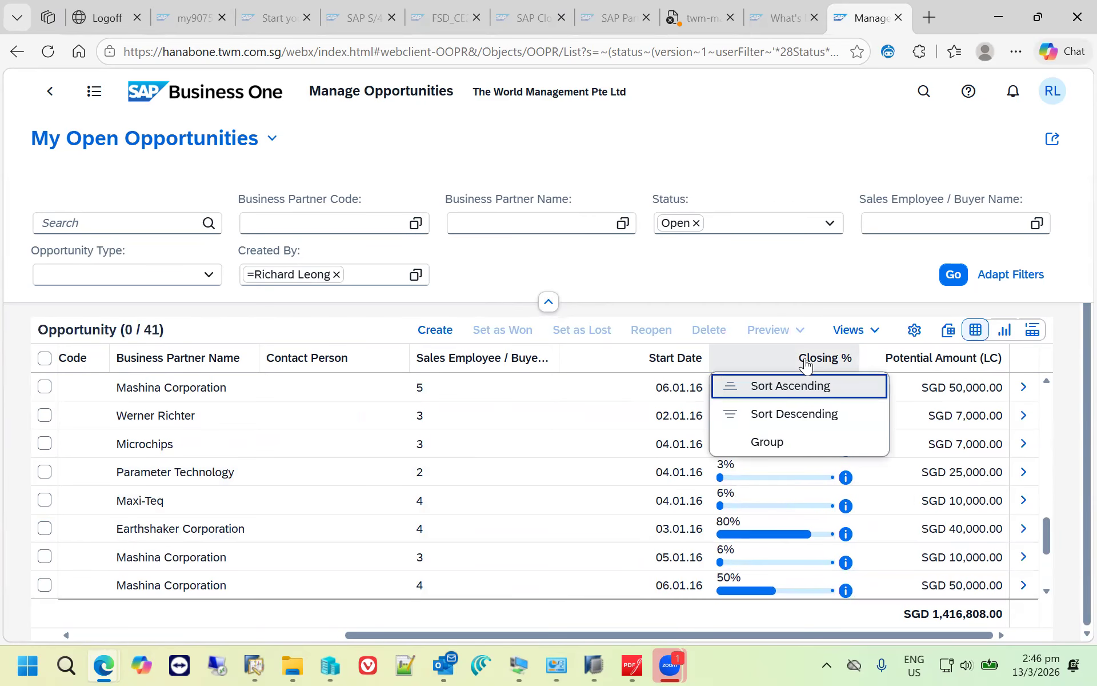
pyautogui.click(789, 413)
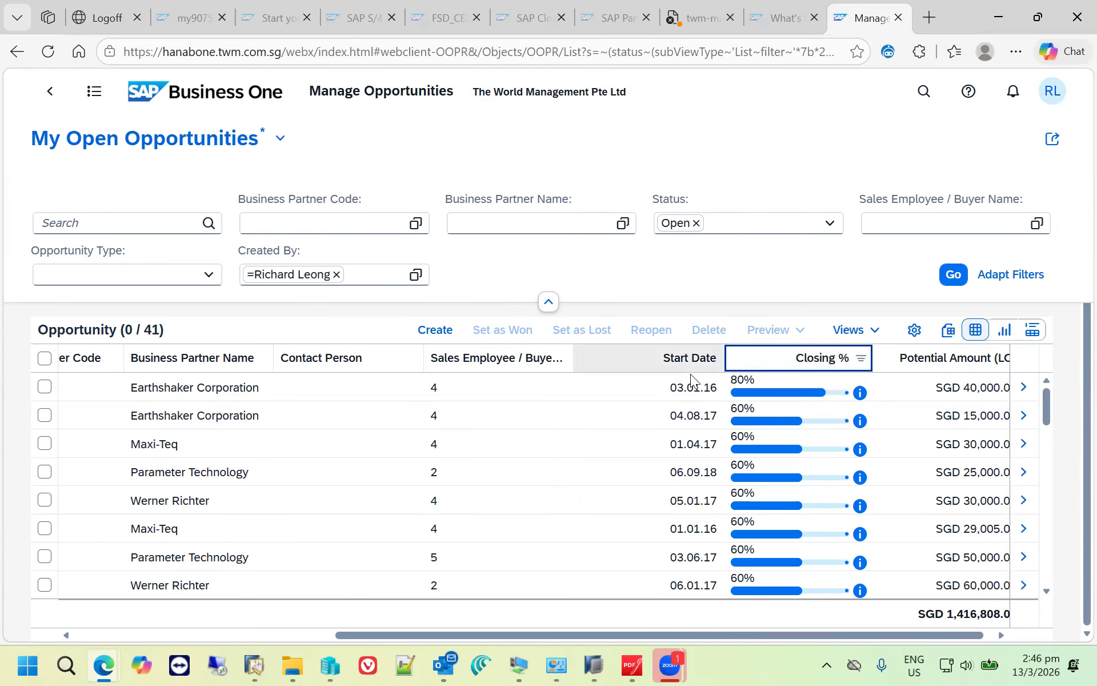
# - Sort the open opportunities by opportunity number in descending order and check the closing percentages and potential amounts
pyautogui.click(261, 638)
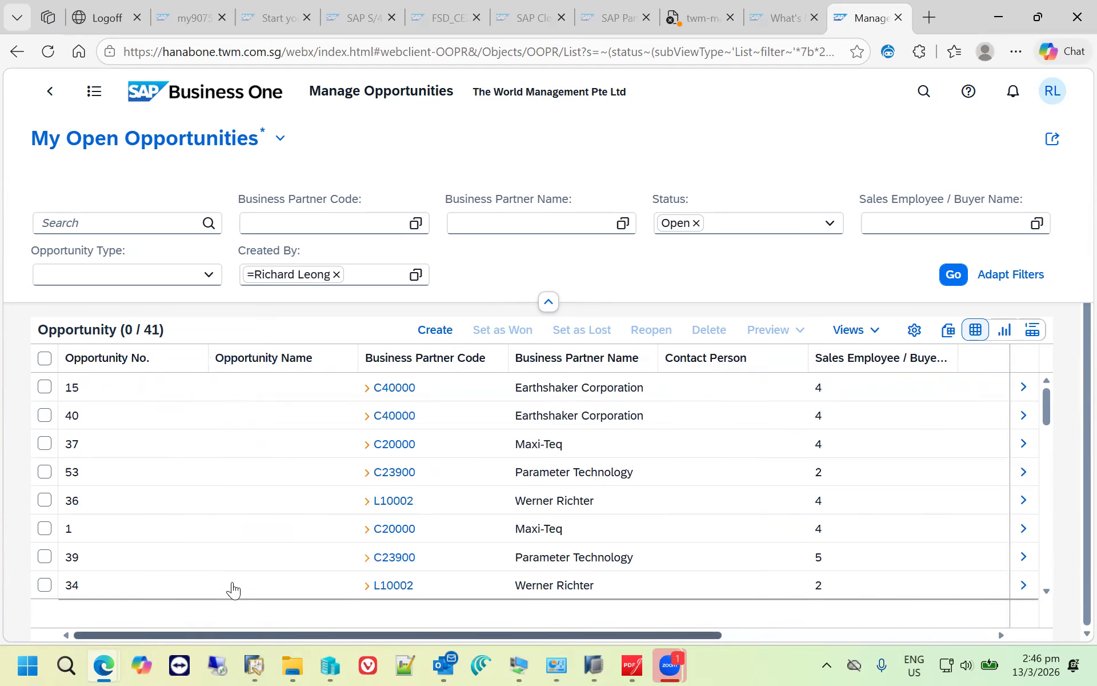
pyautogui.click(139, 370)
pyautogui.click(138, 414)
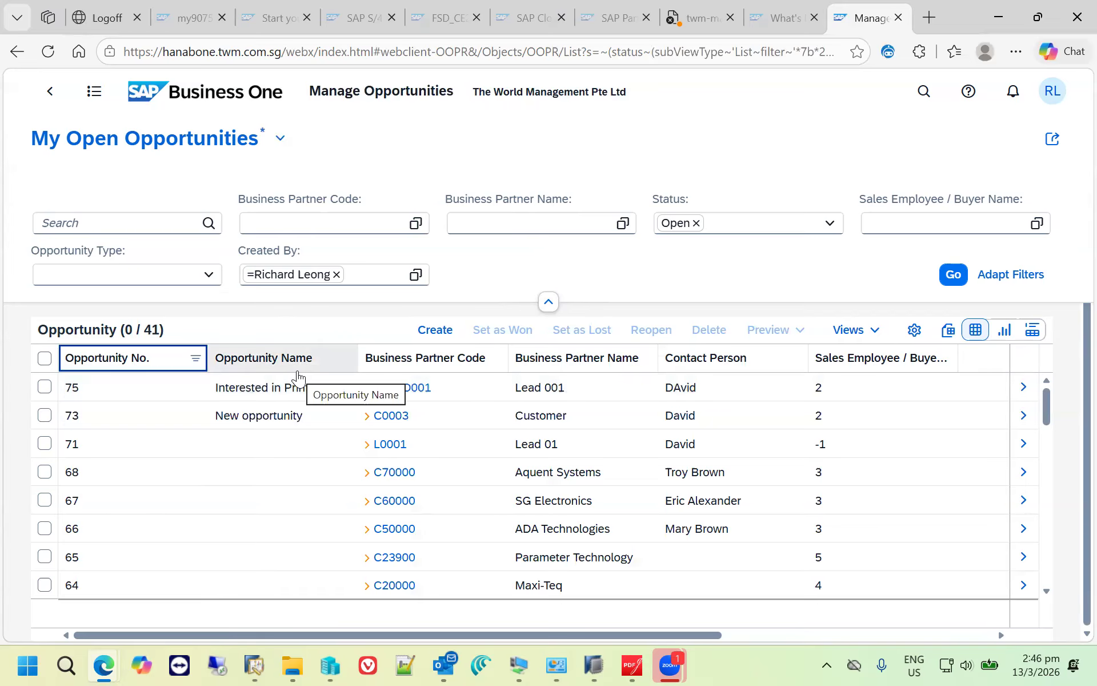
pyautogui.click(731, 633)
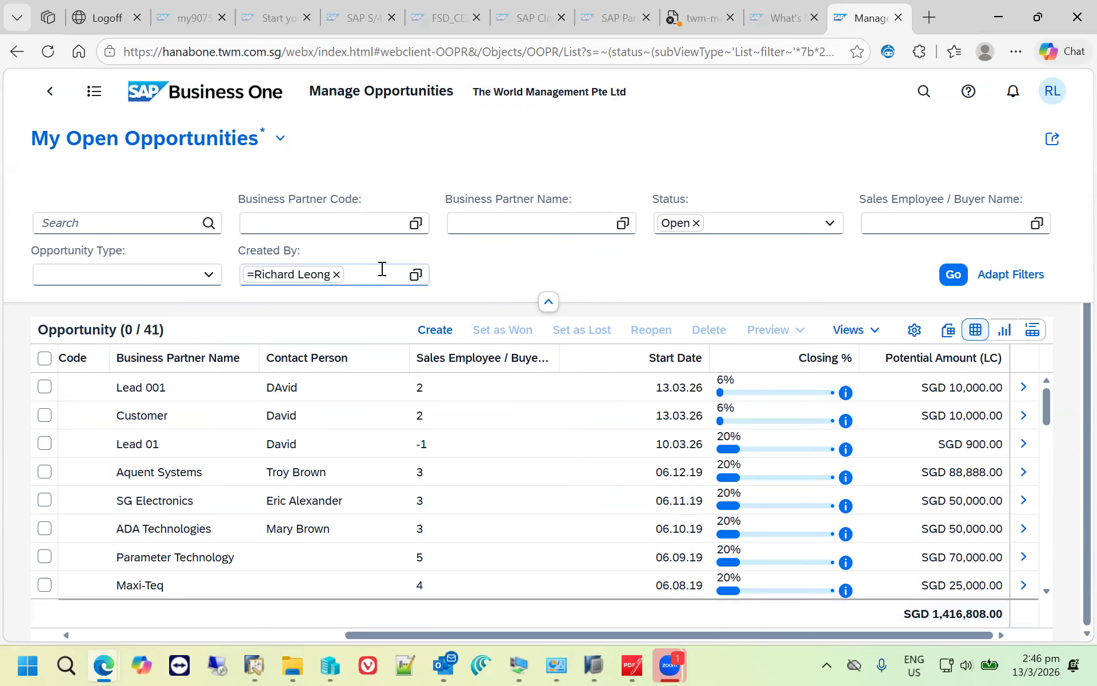
pyautogui.click(315, 634)
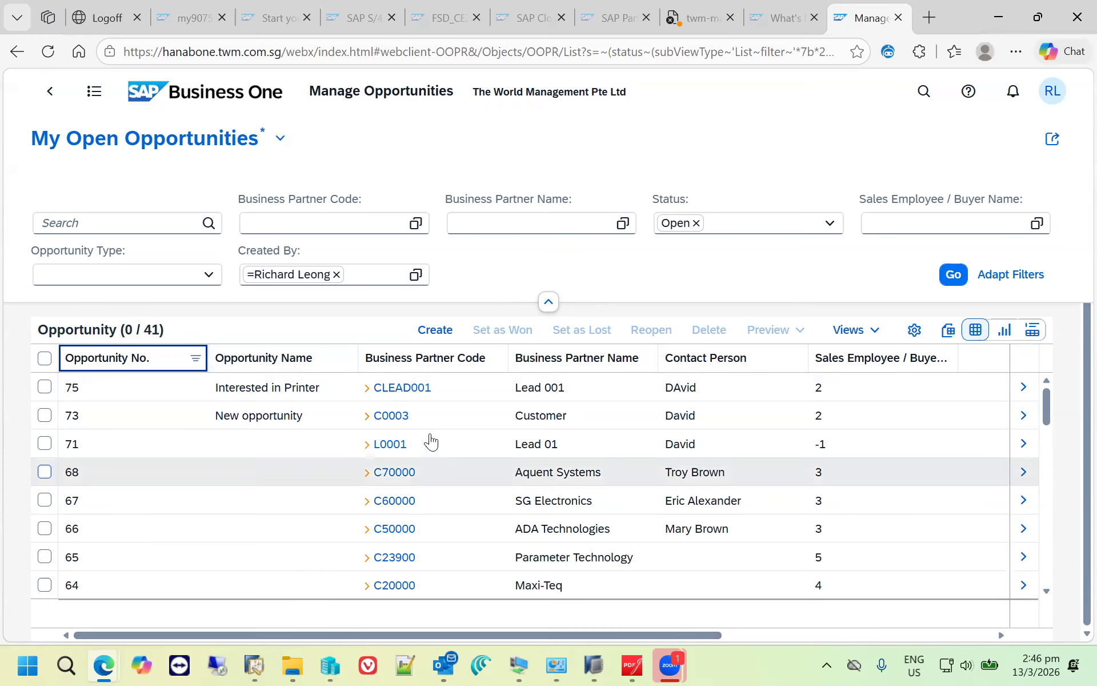
# - Open business partner CLEAD001 from the "Interested in Printer" opportunity and create a sales quotation for it
pyautogui.doubleClick(375, 393)
pyautogui.click(374, 393)
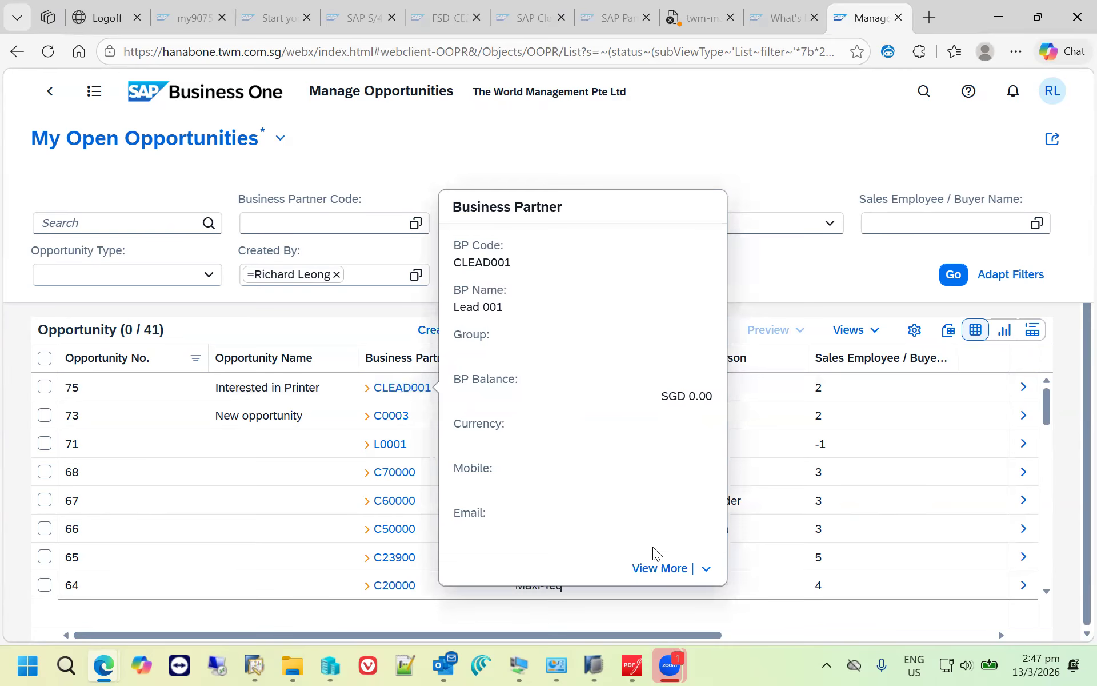
pyautogui.click(706, 570)
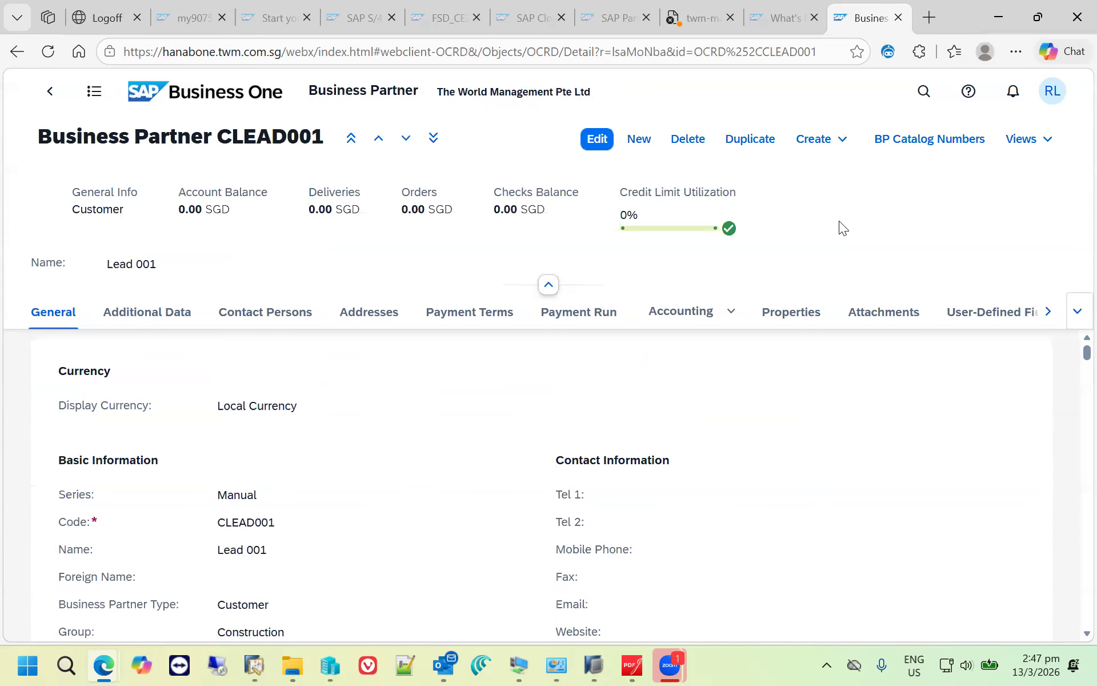
pyautogui.click(844, 142)
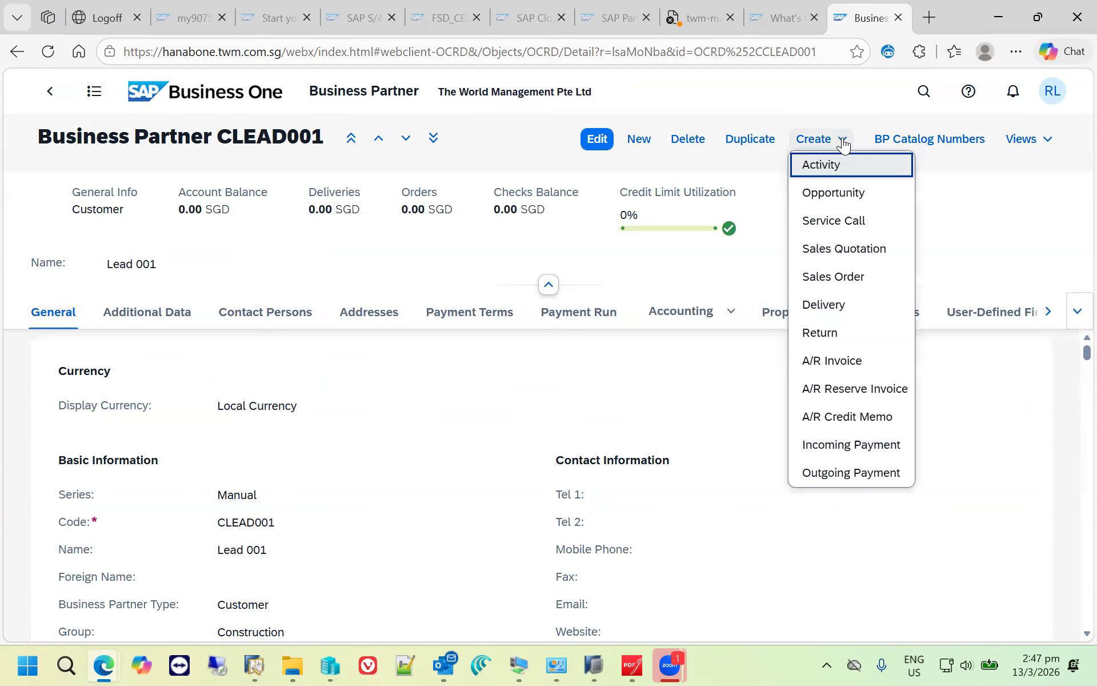
pyautogui.click(872, 249)
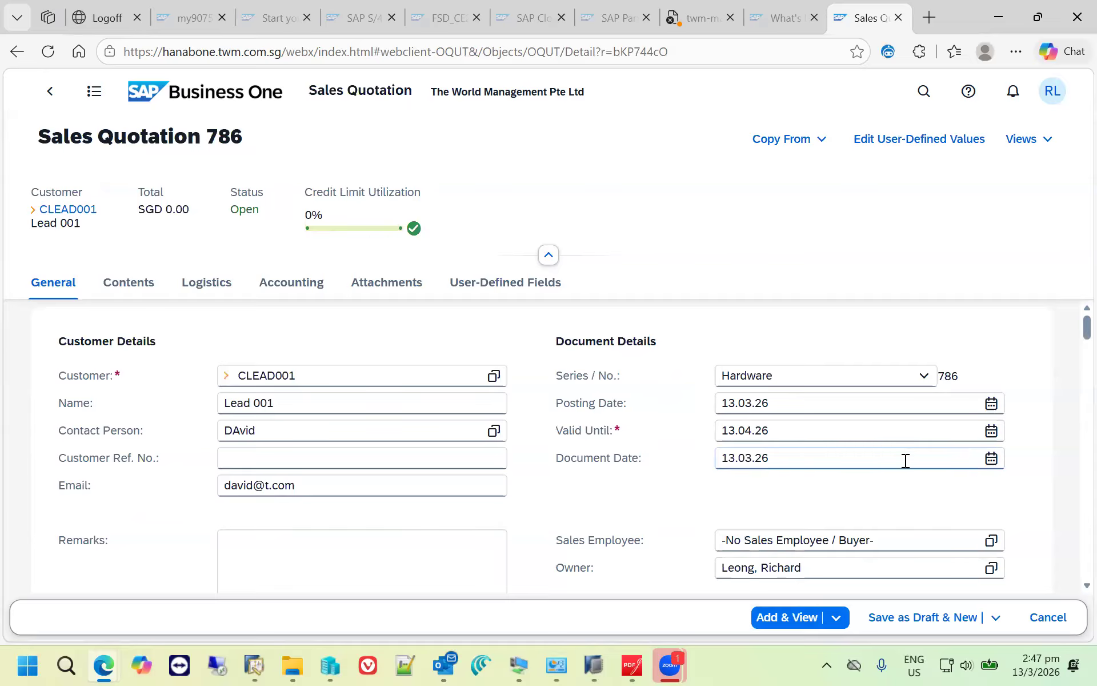
pyautogui.click(129, 289)
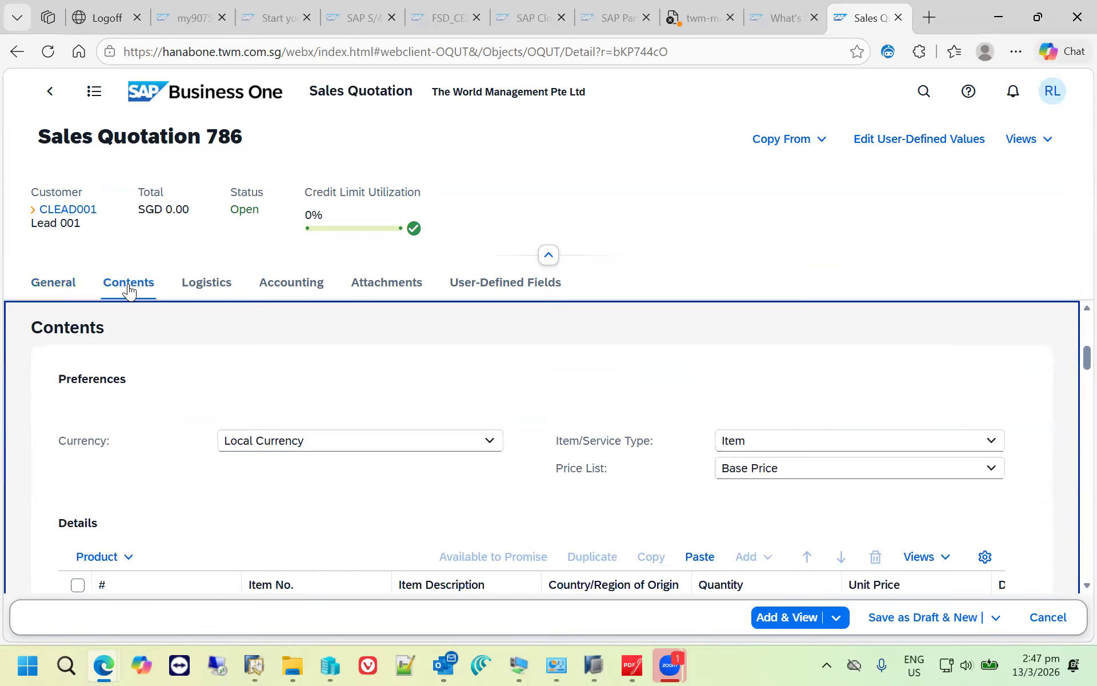
pyautogui.scroll(-1, 196, 430)
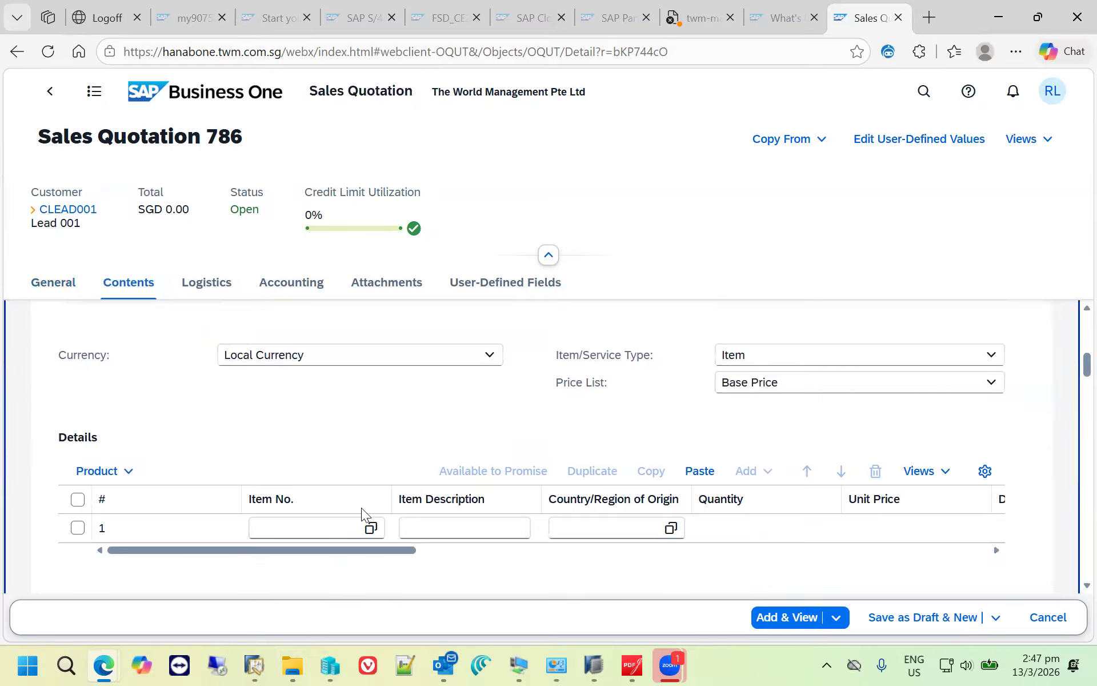
pyautogui.click(341, 532)
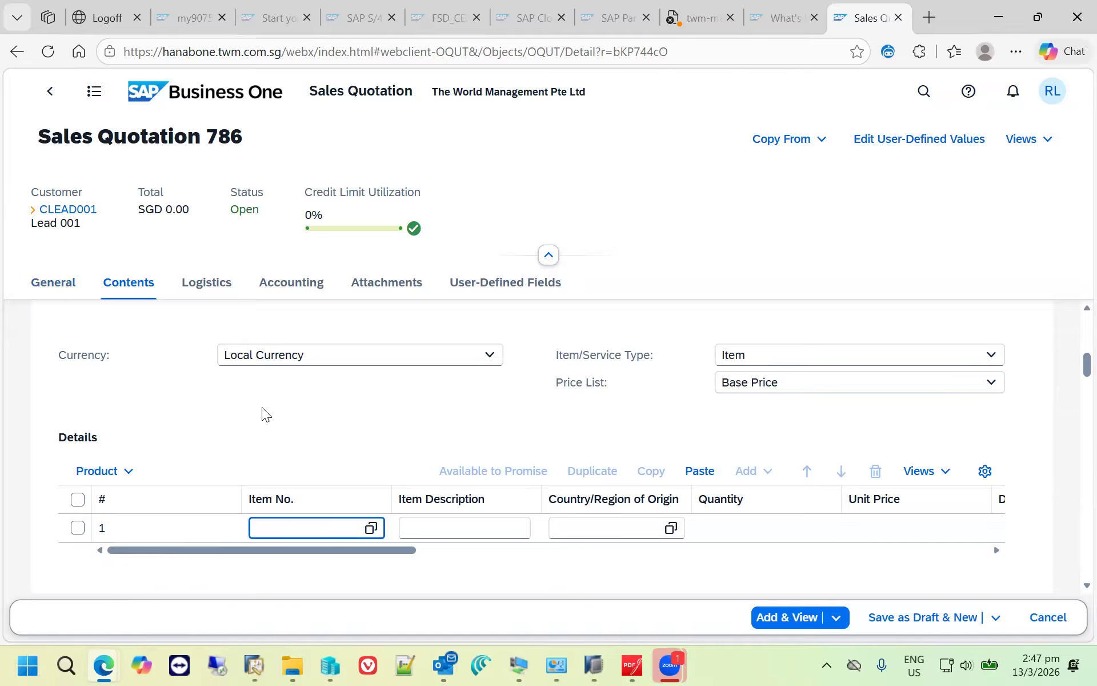
pyautogui.scroll(2, 262, 407)
pyautogui.click(53, 282)
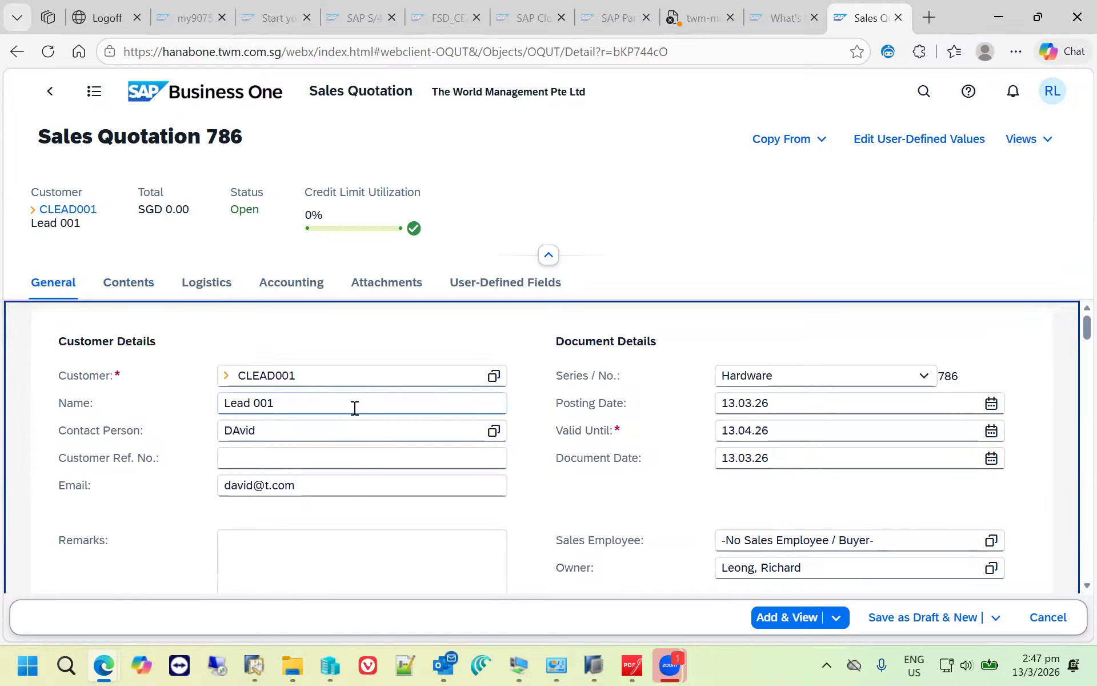
pyautogui.click(319, 454)
pyautogui.click(360, 543)
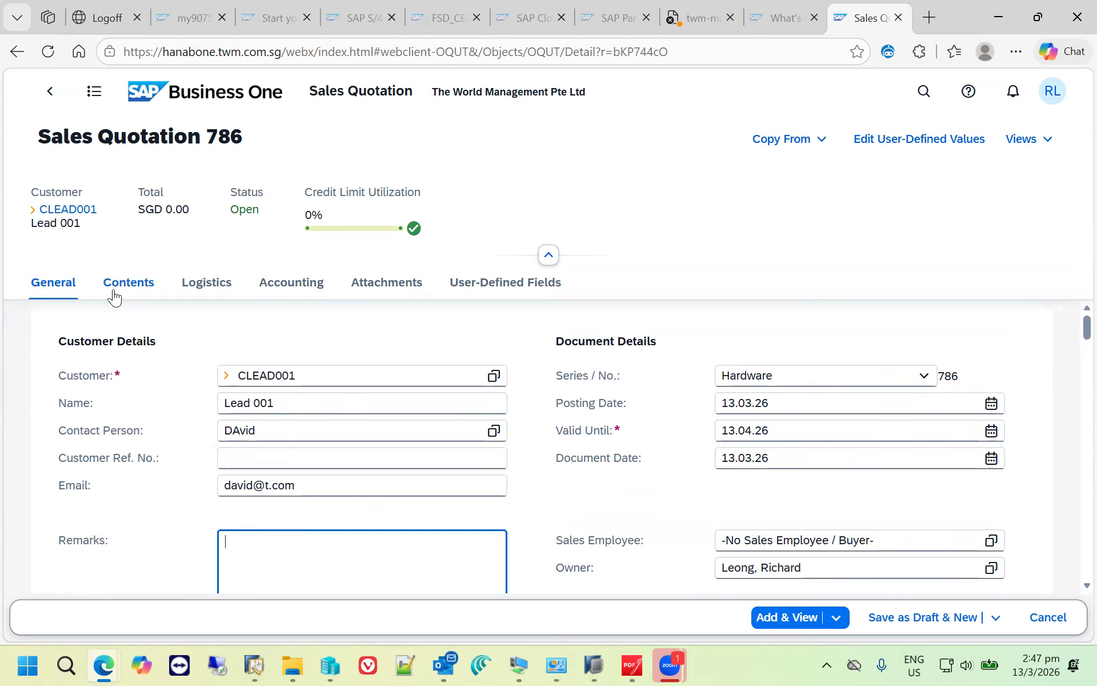
# - Add item A00001, J.B. Officeprint 1420, to the quotation's first line by searching the items for "print"
pyautogui.click(137, 289)
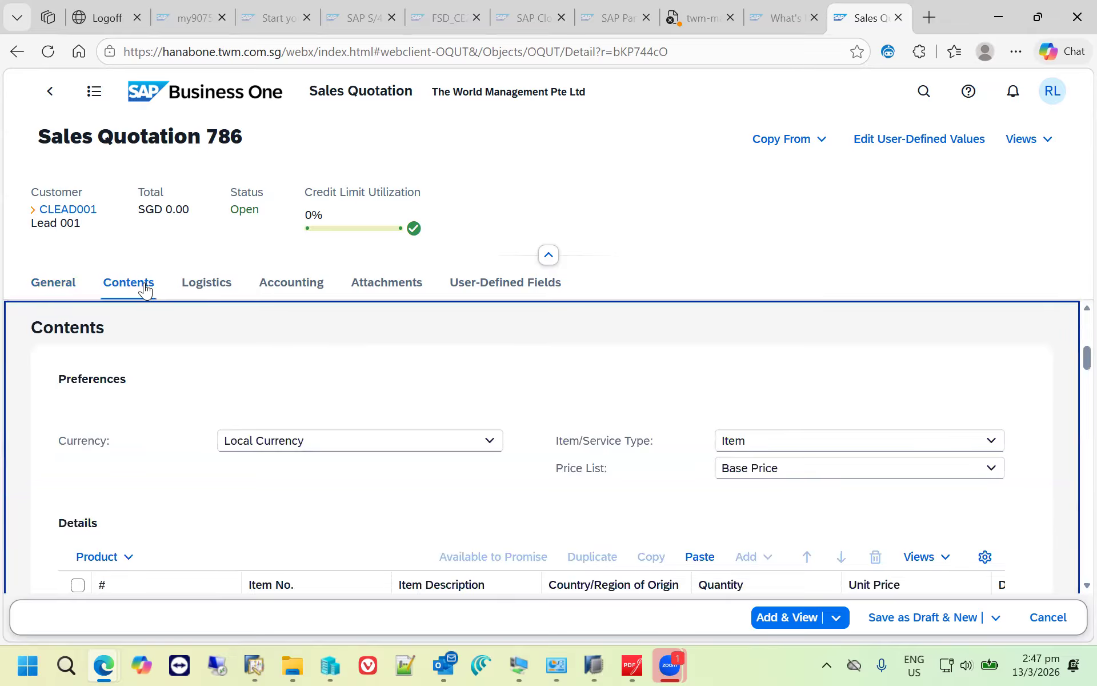
pyautogui.scroll(-1, 292, 473)
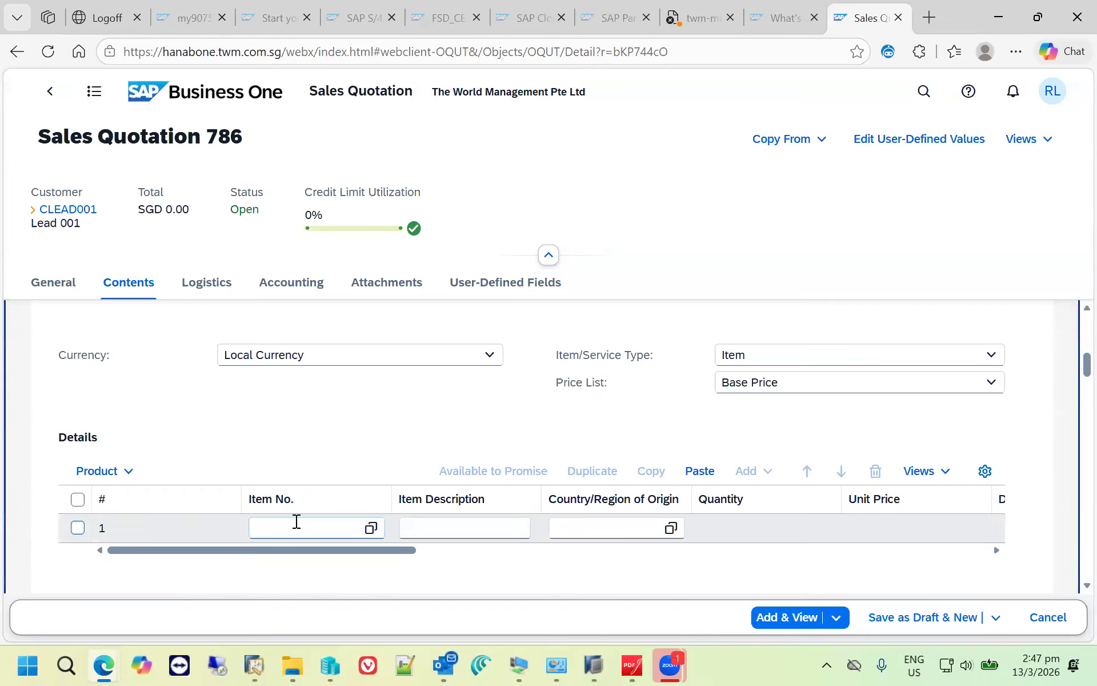
pyautogui.click(355, 526)
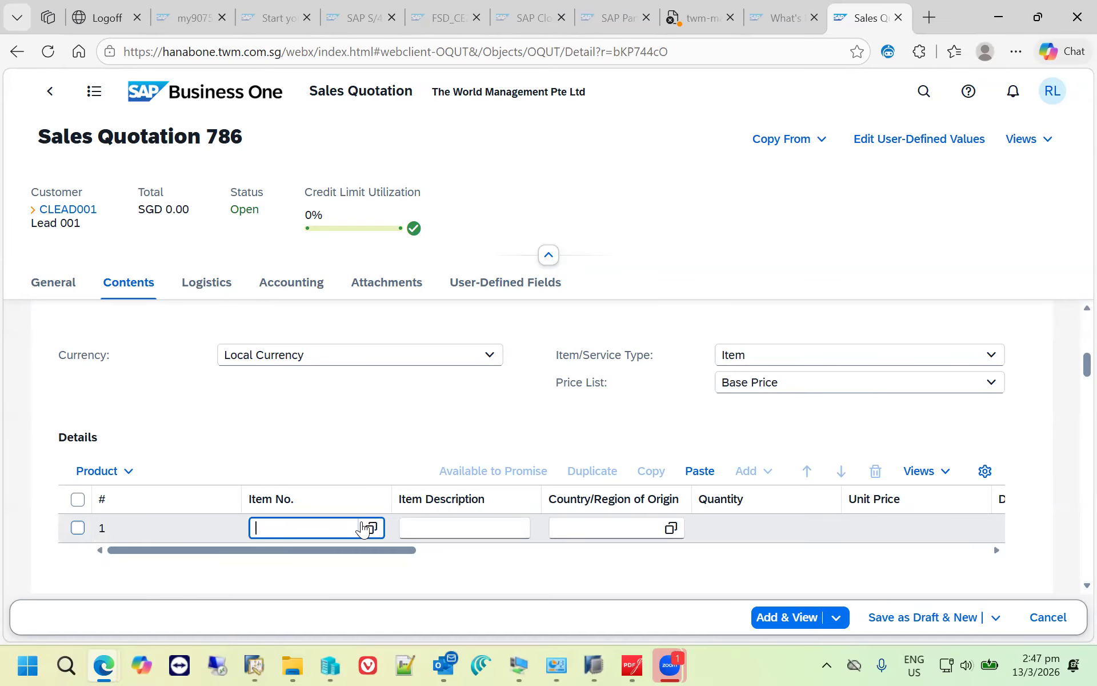
pyautogui.write('print')
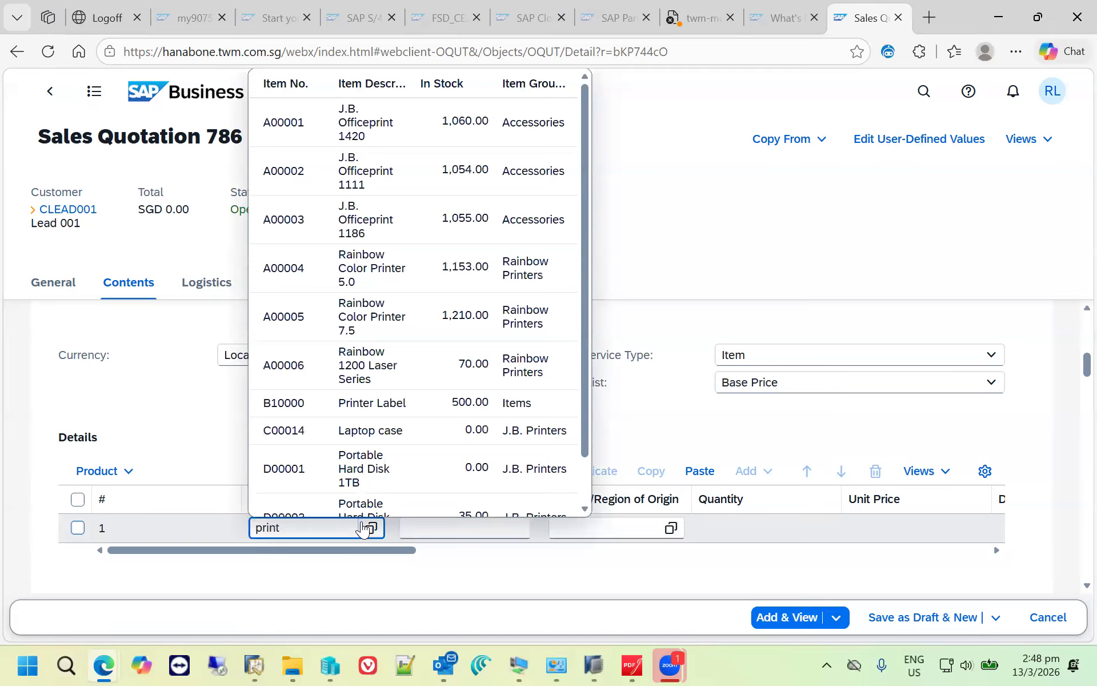
pyautogui.click(439, 135)
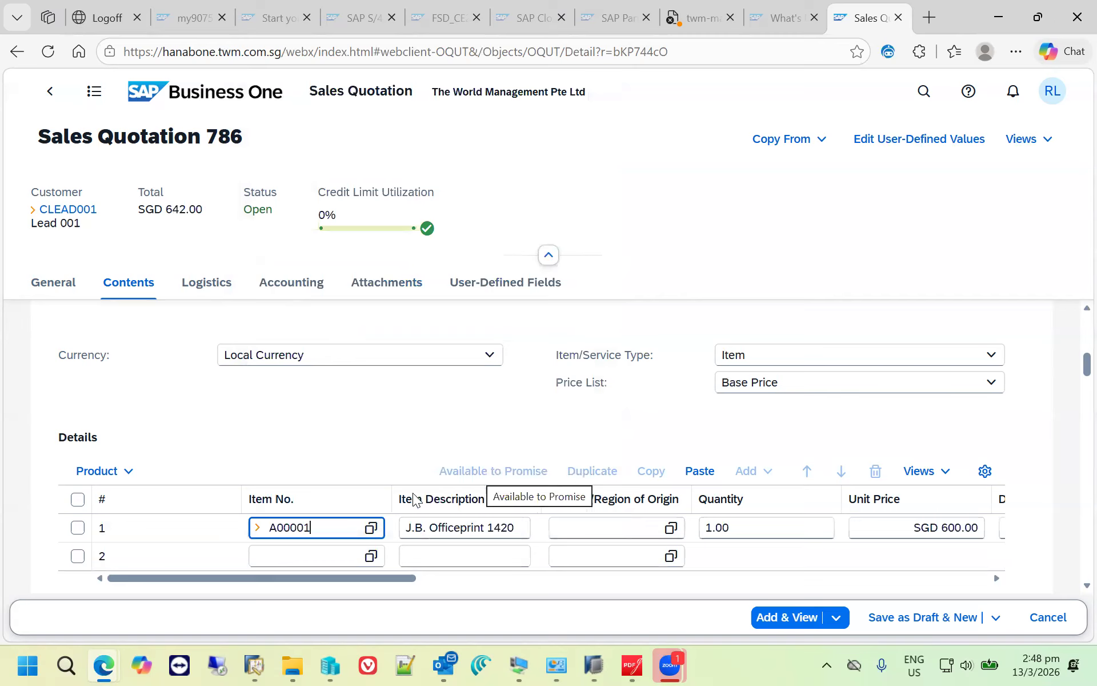
# - Open the item master data of A00001 from the quotation line
pyautogui.click(259, 527)
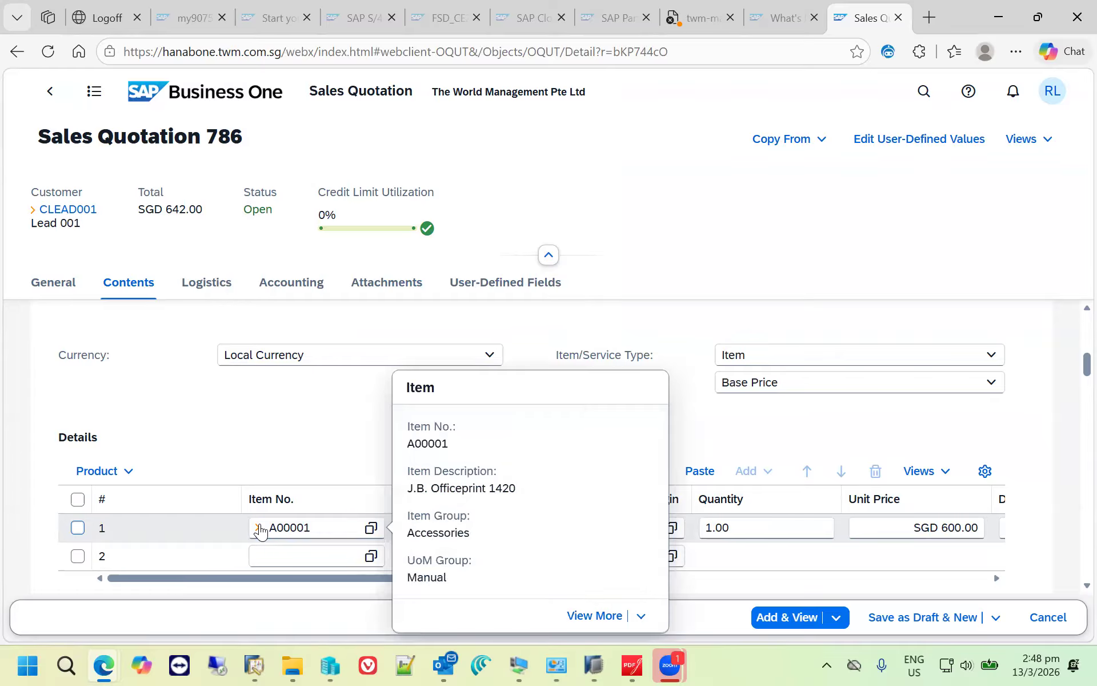
pyautogui.click(600, 616)
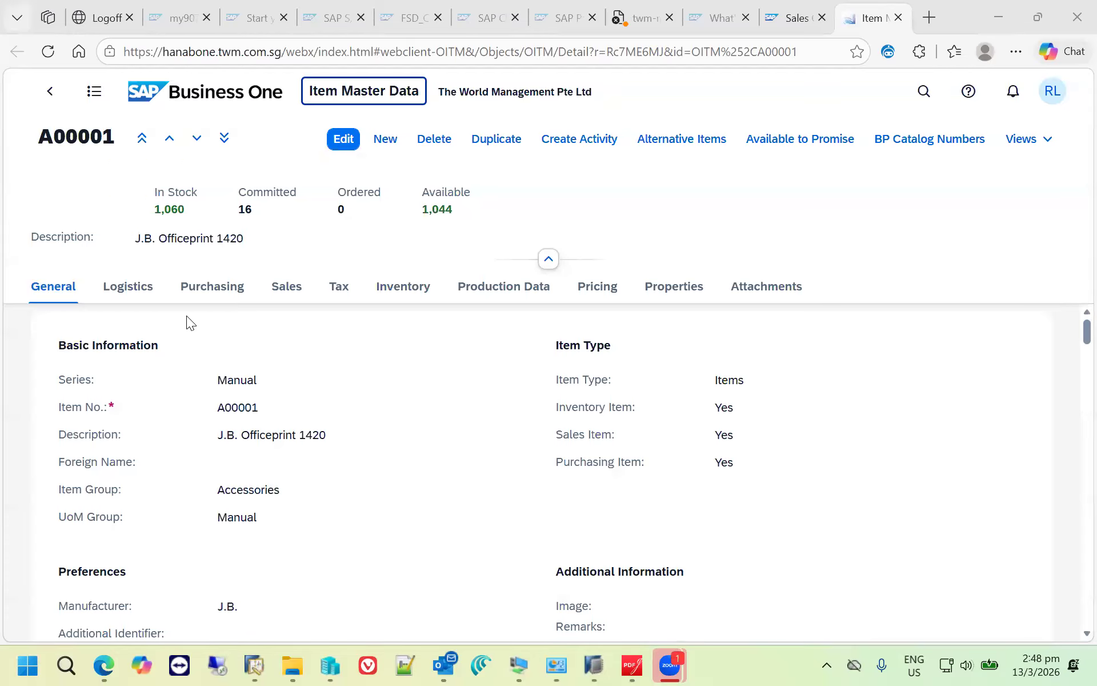
# - Examine the item's warehouse inventory in its master data, covering stock, committed and available quantities and item cost
pyautogui.click(401, 288)
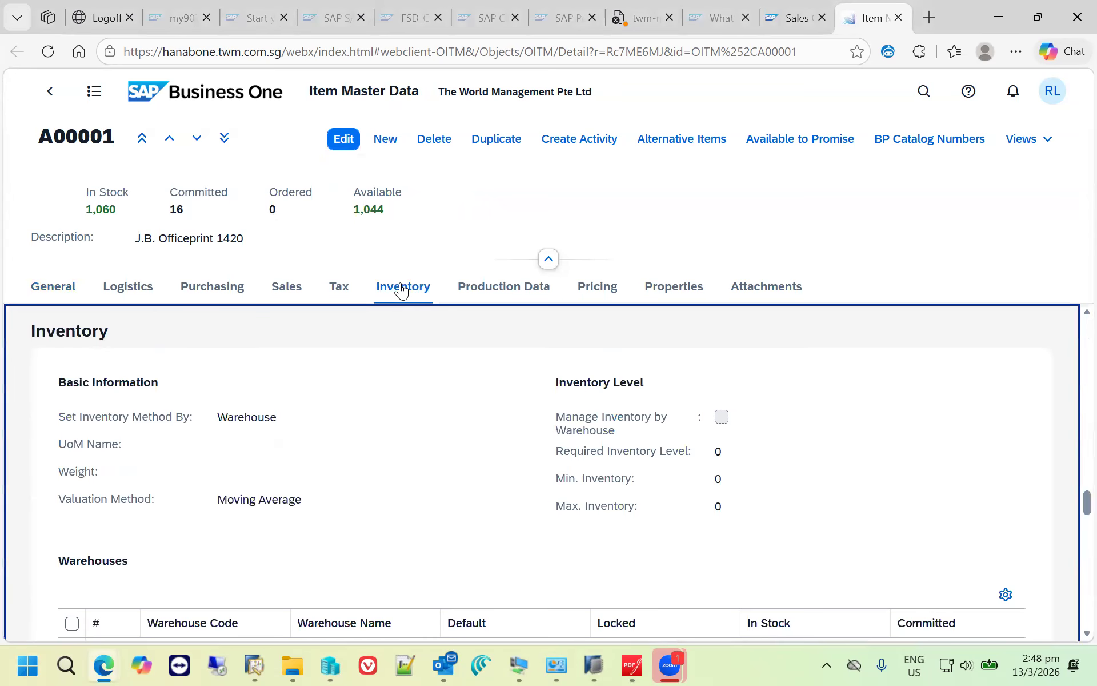
pyautogui.scroll(-4, 541, 426)
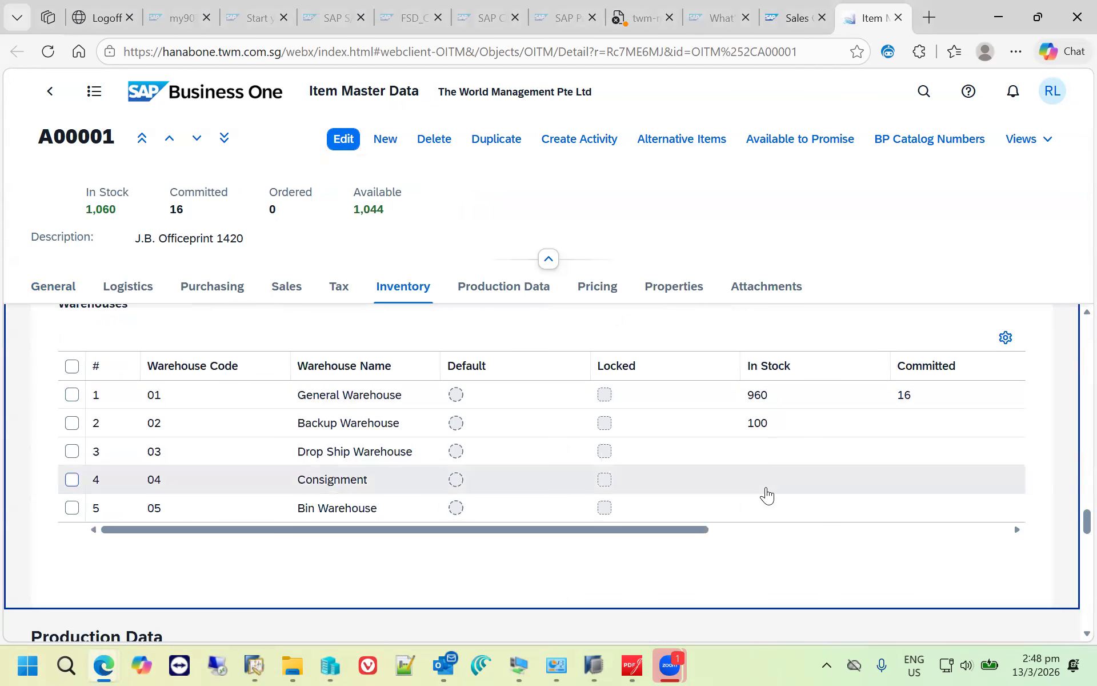
pyautogui.moveTo(669, 529); pyautogui.dragTo(937, 528)
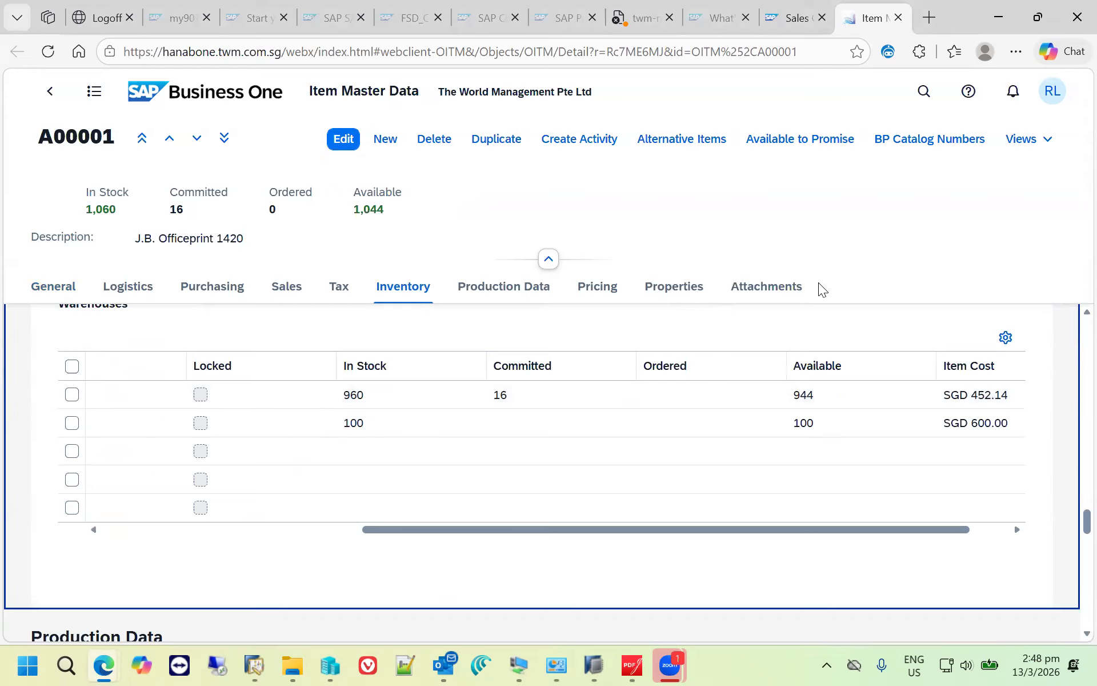
# - Open the Available-to-Promise Report for item A00001, expand all its rows, and export it to Microsoft Excel
pyautogui.click(798, 146)
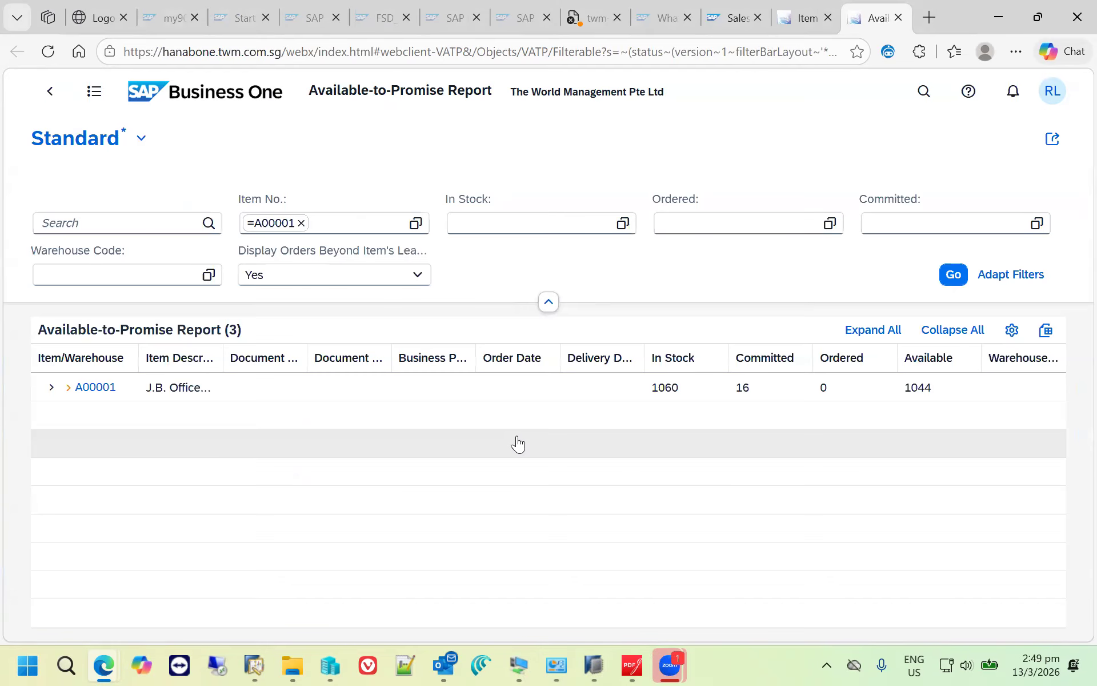
pyautogui.click(873, 330)
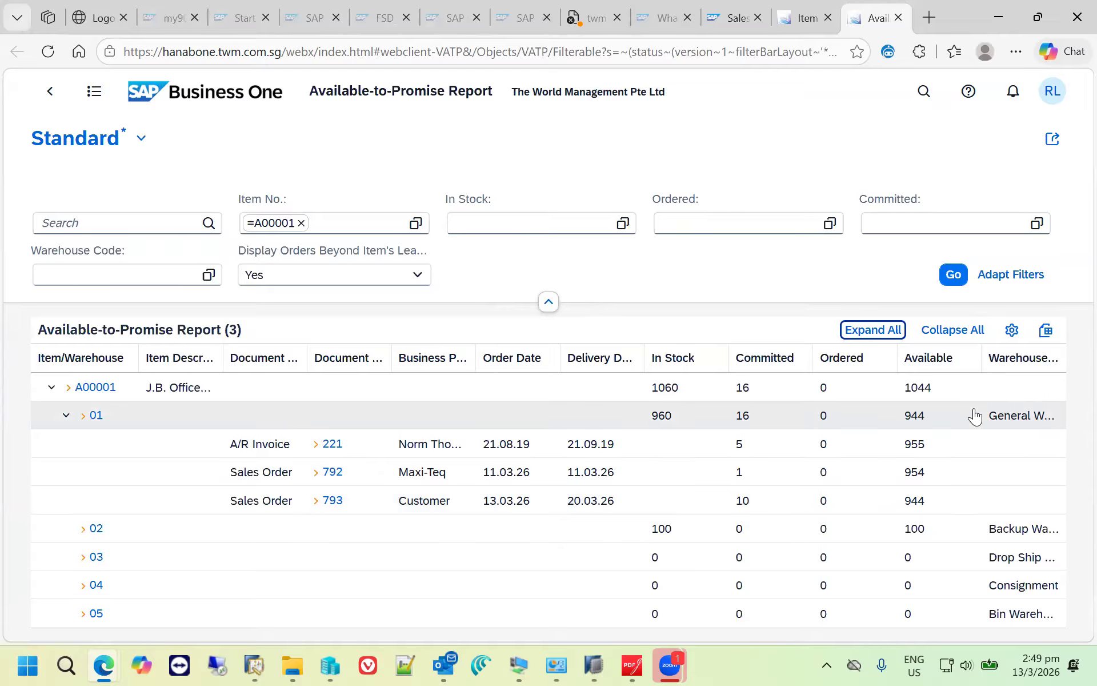
pyautogui.click(1045, 332)
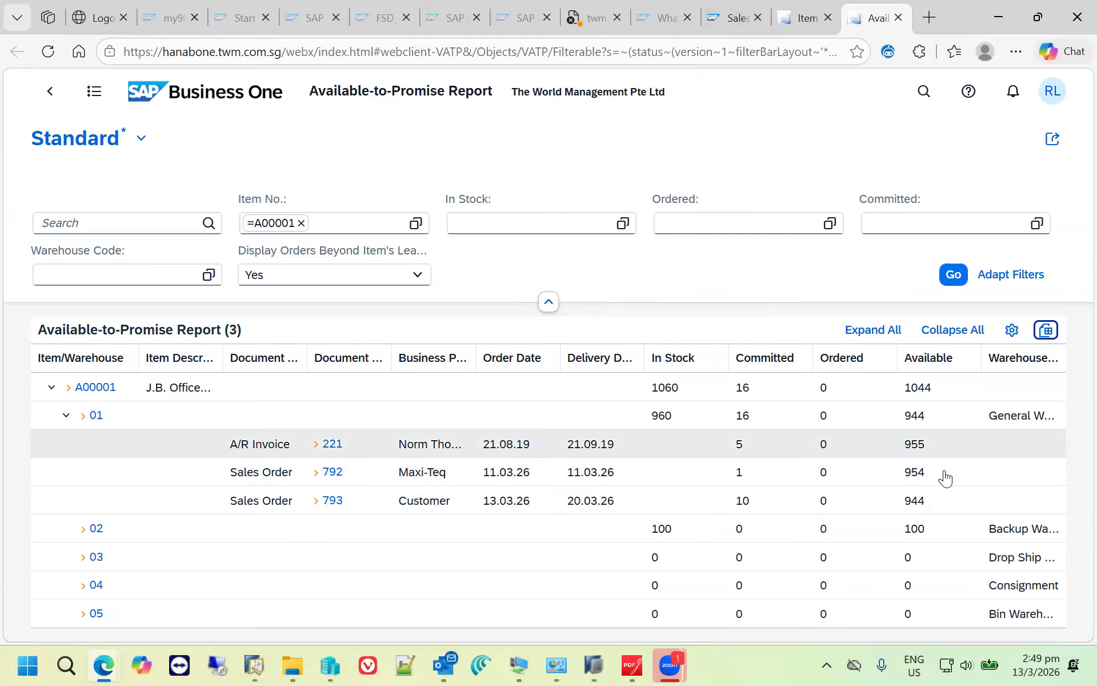
# - Return to the sales quotation and set the quantity of J.B. Officeprint 1420 to 10
pyautogui.click(731, 19)
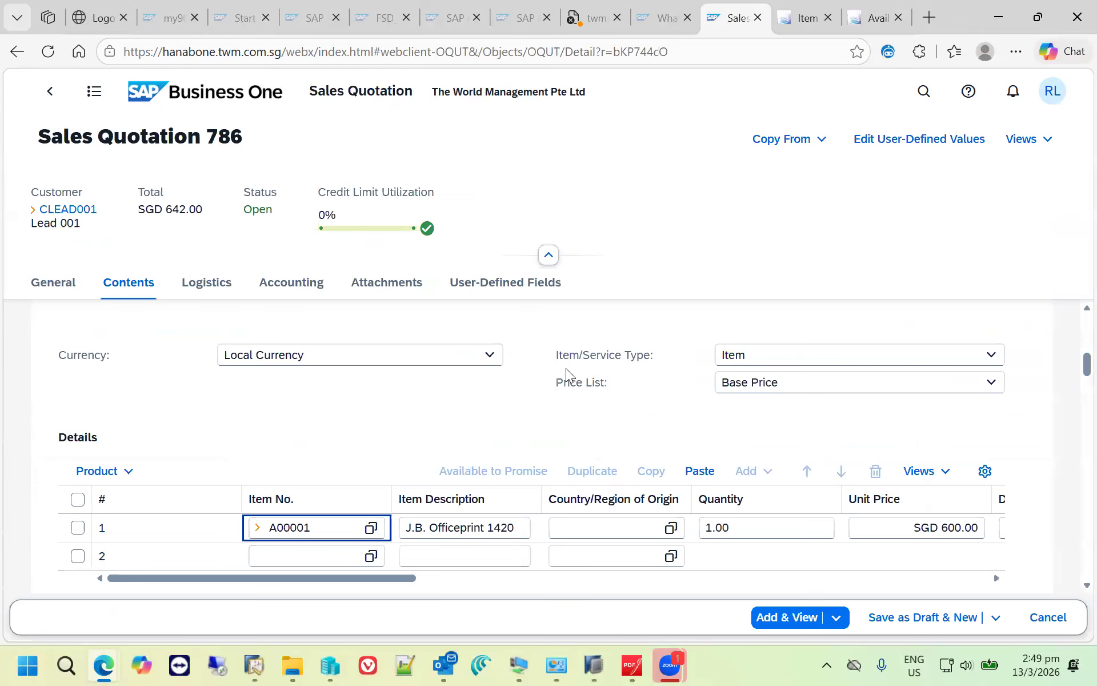
pyautogui.moveTo(356, 578); pyautogui.dragTo(449, 585)
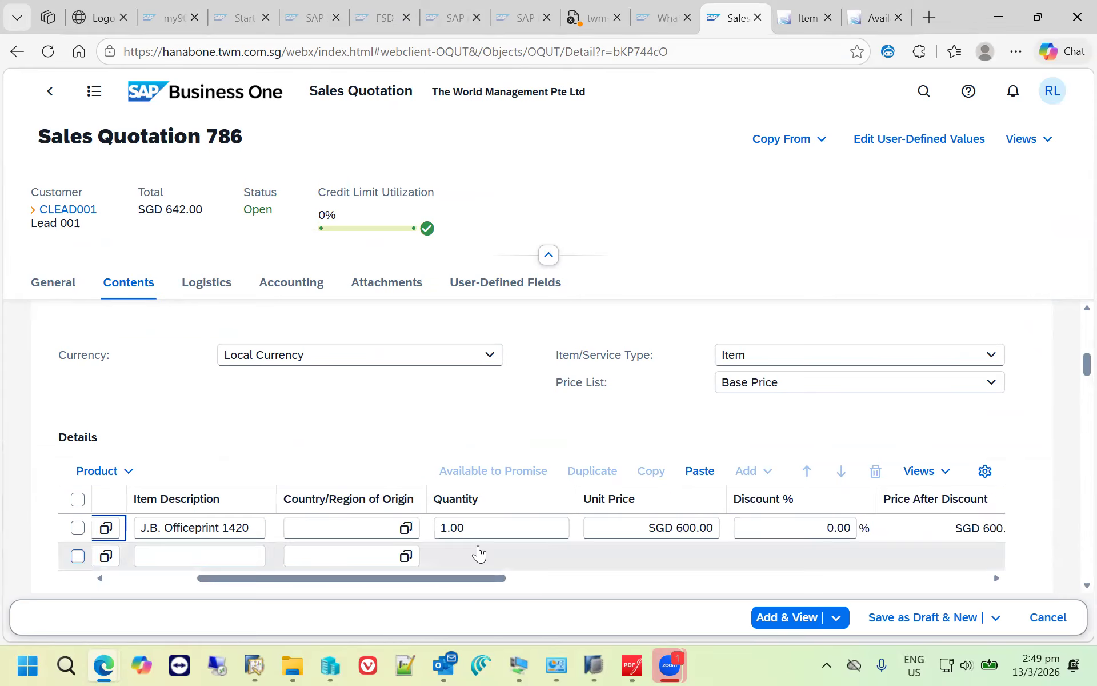
pyautogui.click(457, 527)
pyautogui.write('100')
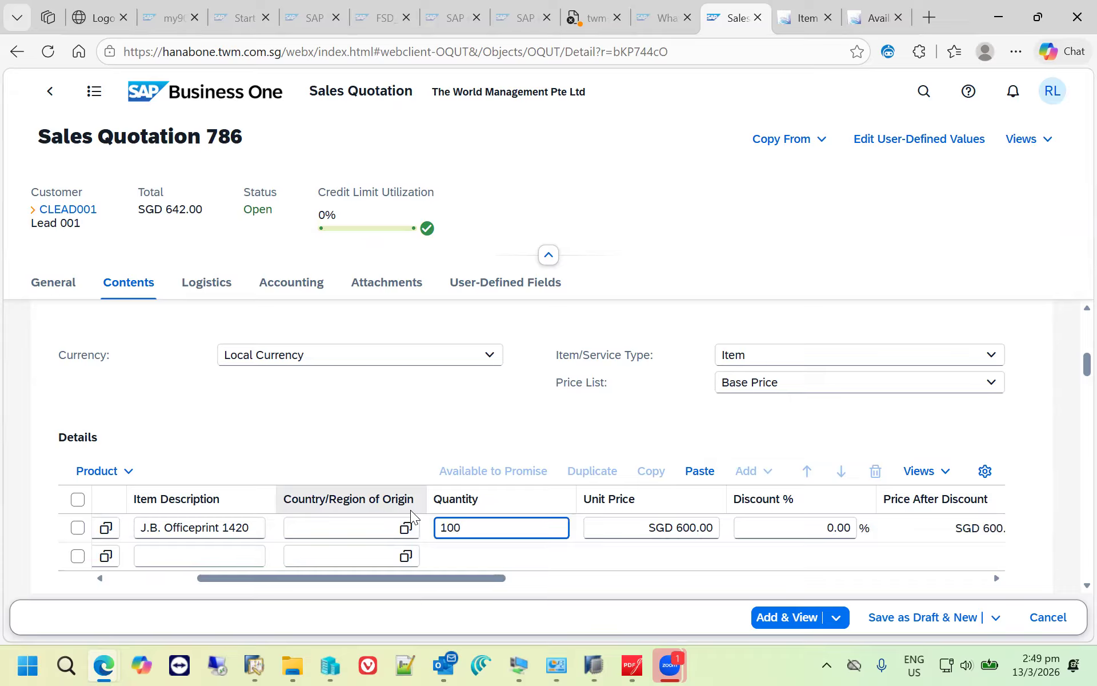
pyautogui.press('BackSpace')
pyautogui.press('Tab')
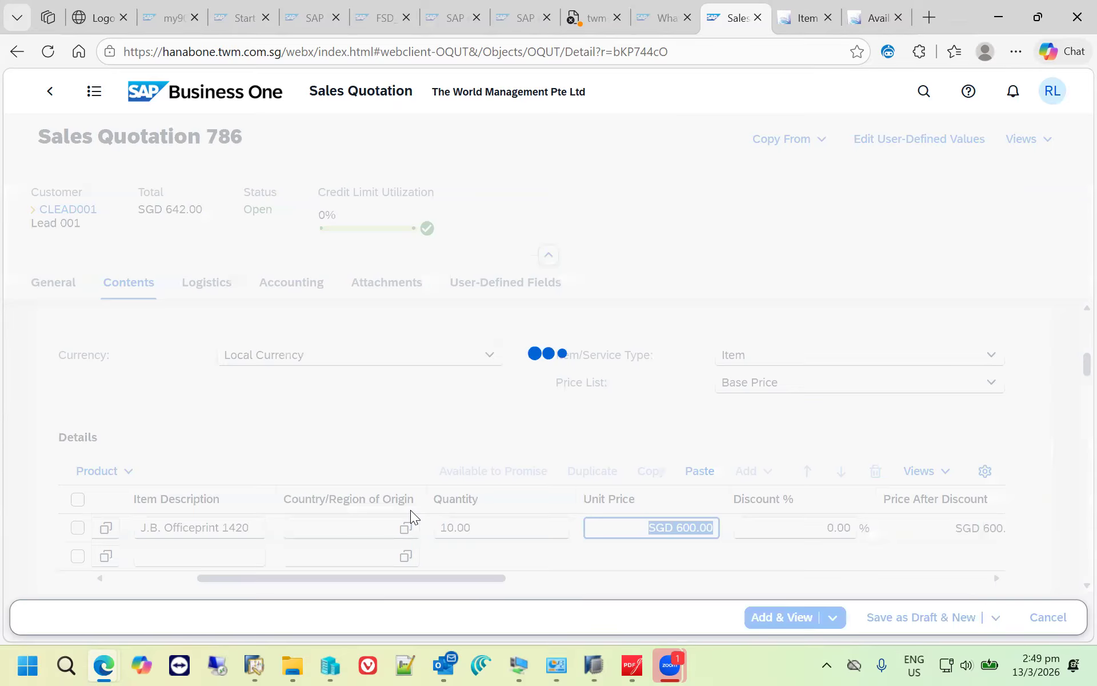
# - Review the quotation line's pricing, add the sales quotation, and view the saved document's contents
pyautogui.moveTo(455, 574); pyautogui.dragTo(596, 571)
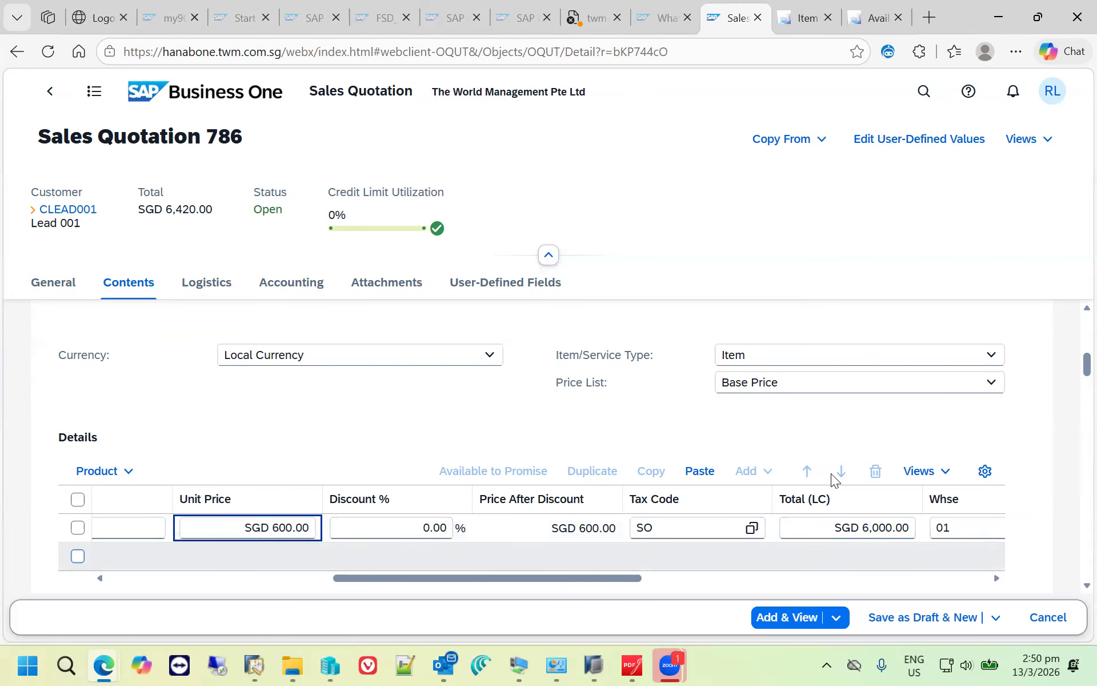
pyautogui.click(800, 616)
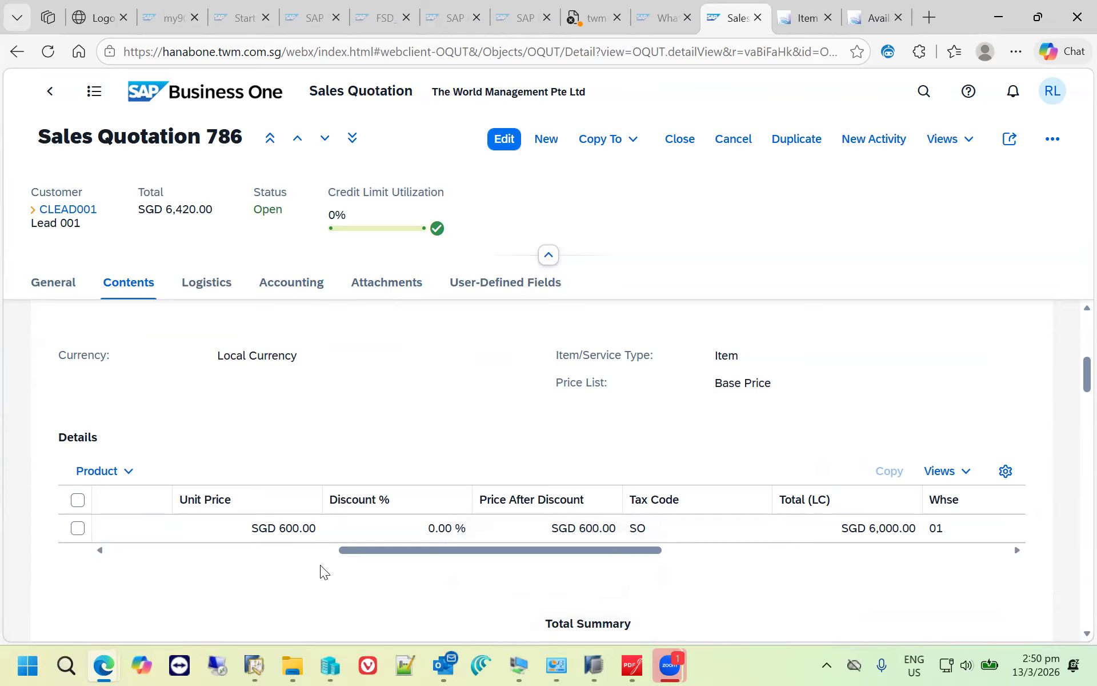
pyautogui.click(265, 549)
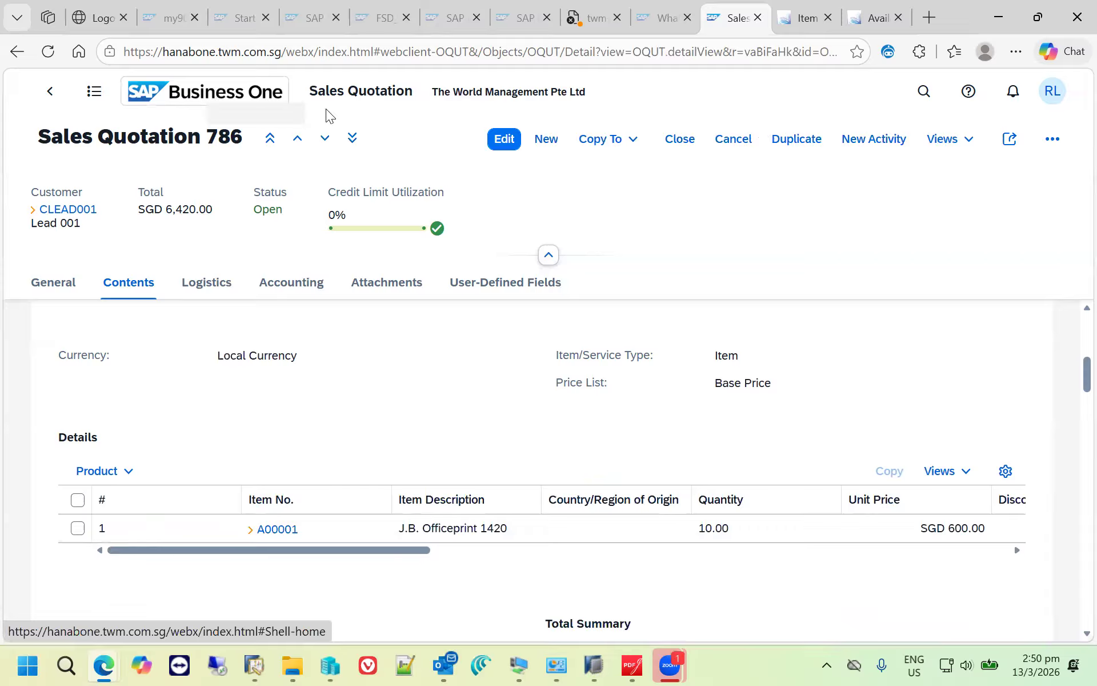
# - Open the "Interested in Printer" opportunity, number 75, from the recent activities
pyautogui.click(1051, 93)
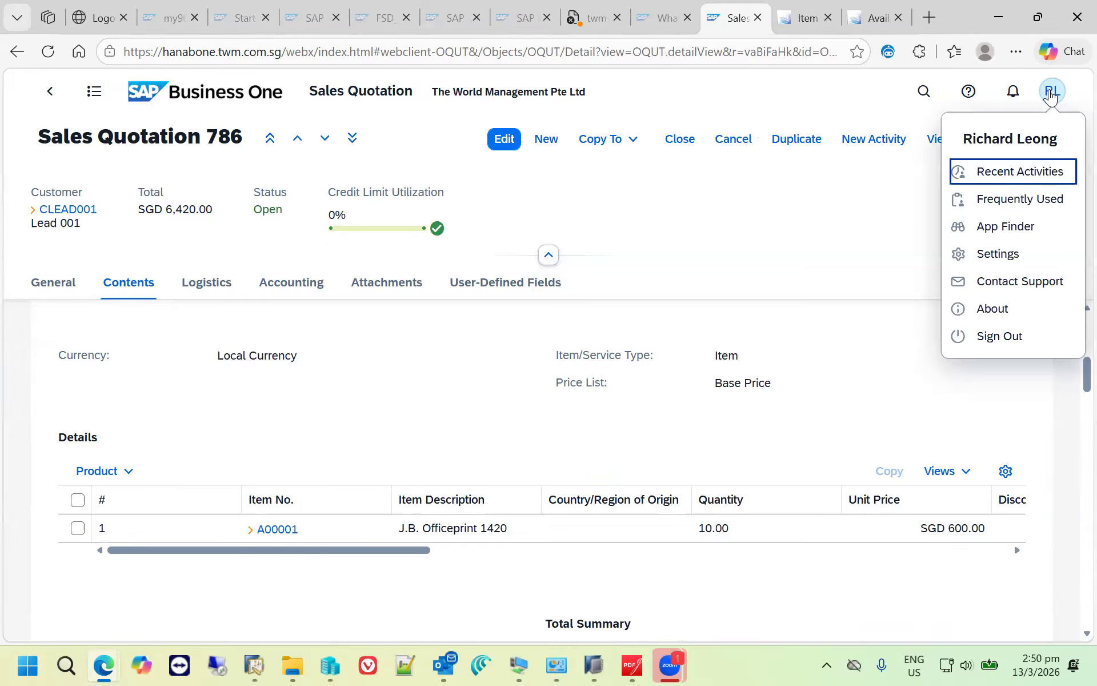
pyautogui.click(1061, 172)
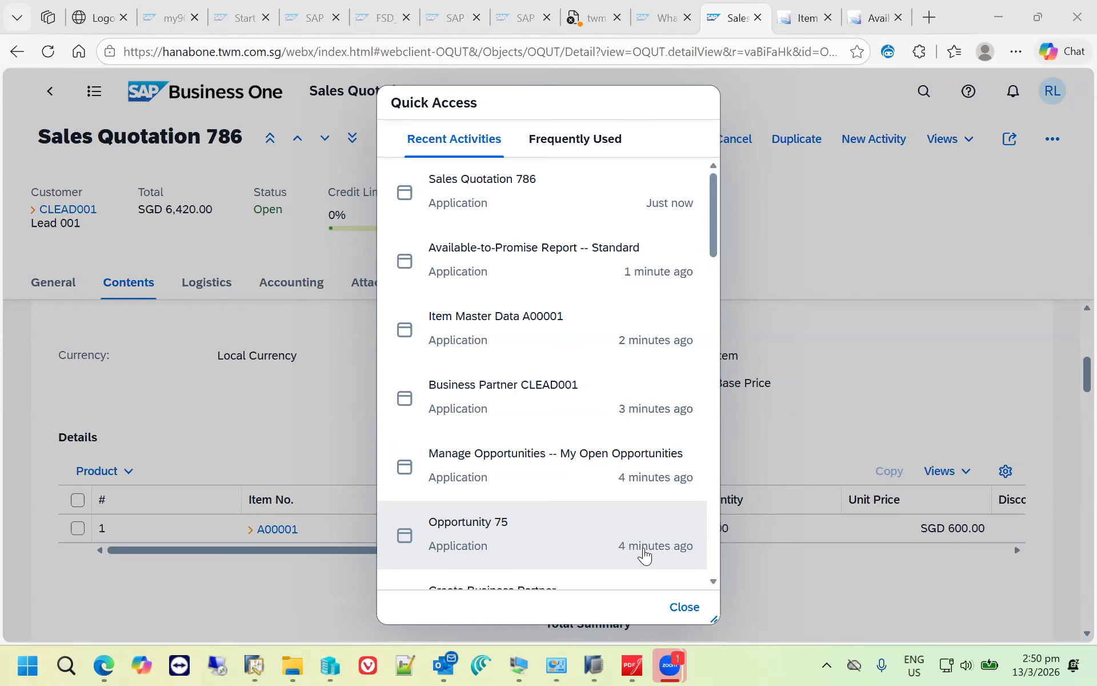
pyautogui.click(519, 553)
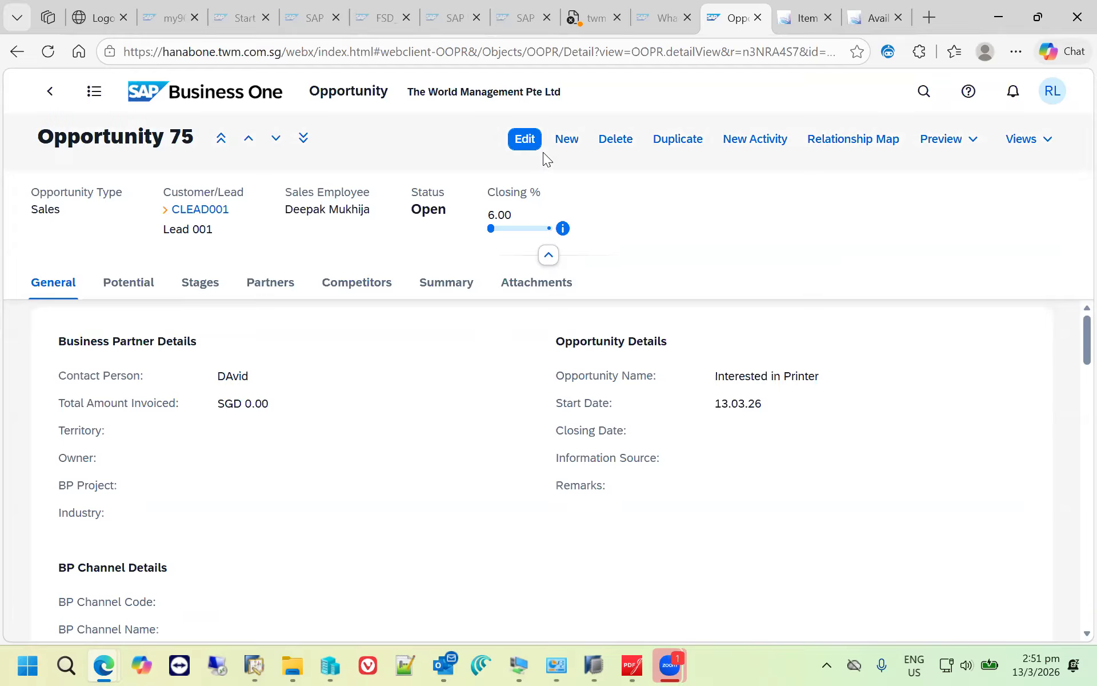
# - Edit the opportunity by adding a next stage and setting that stage to Quotation
pyautogui.click(523, 149)
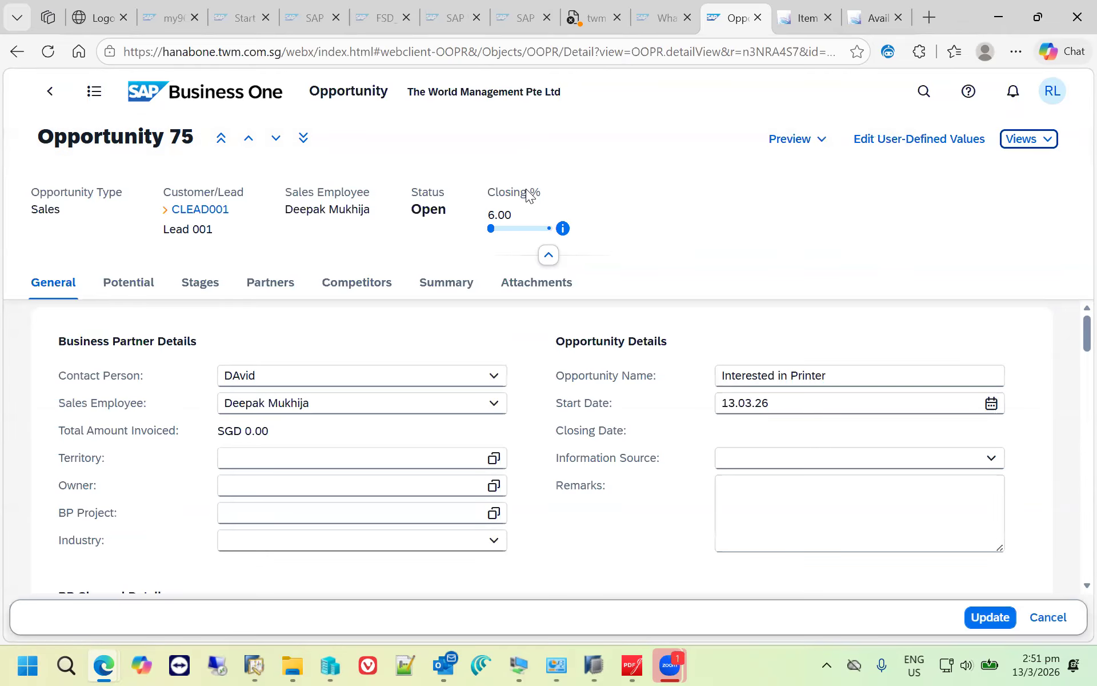
pyautogui.click(215, 288)
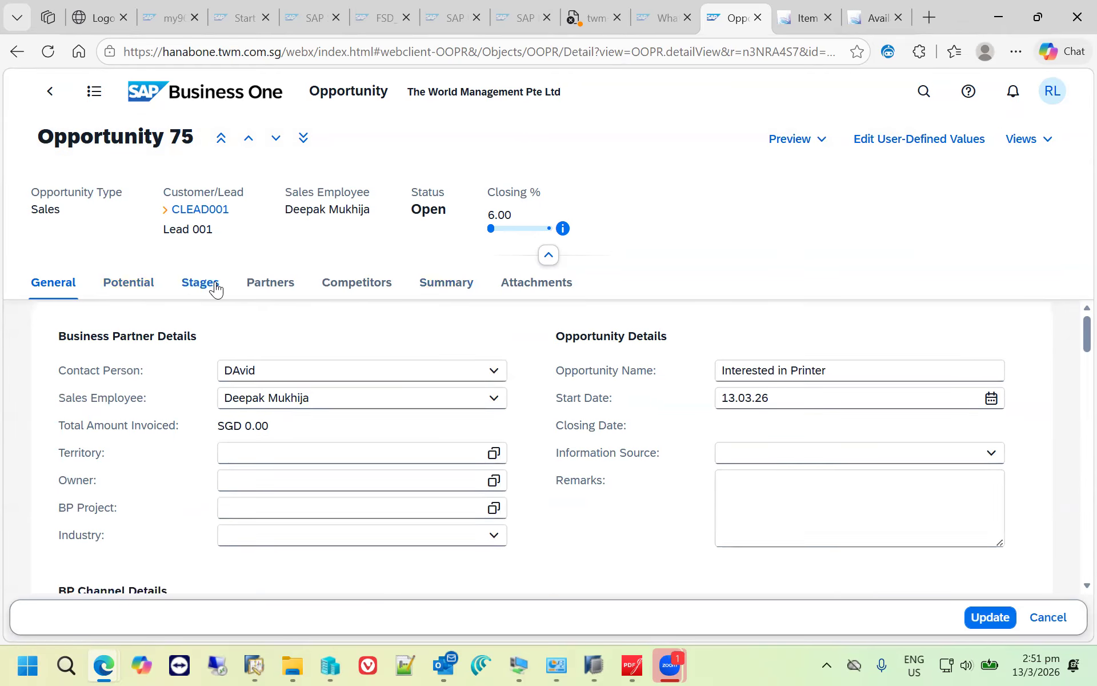
pyautogui.click(799, 379)
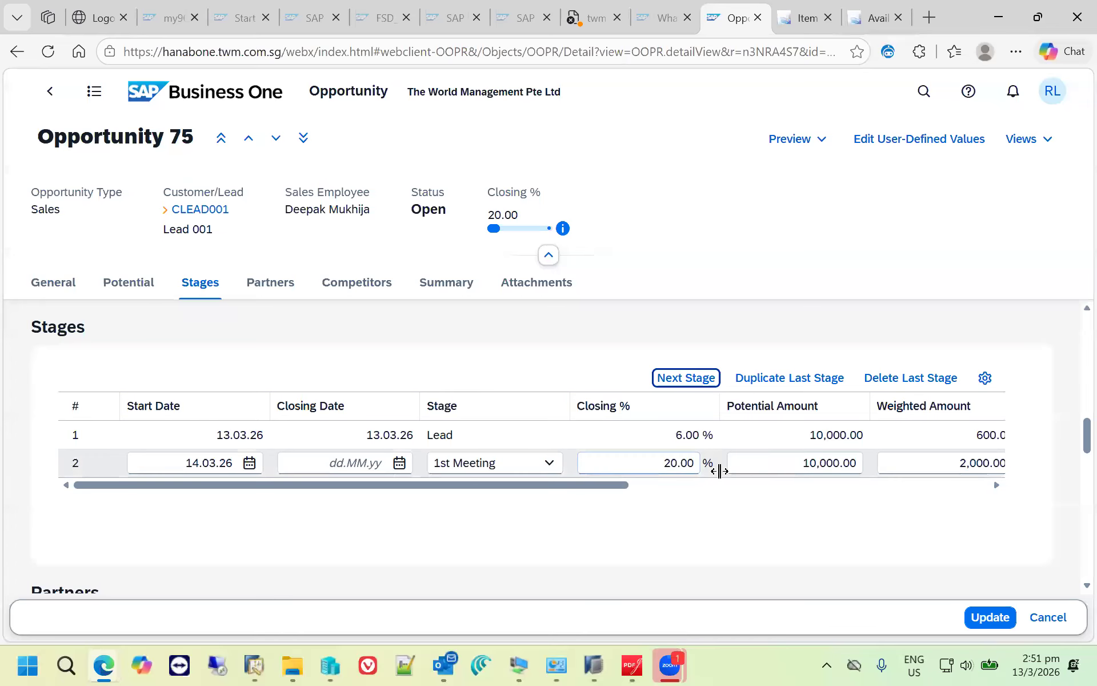
pyautogui.click(741, 486)
pyautogui.moveTo(516, 484); pyautogui.dragTo(284, 484)
pyautogui.click(254, 463)
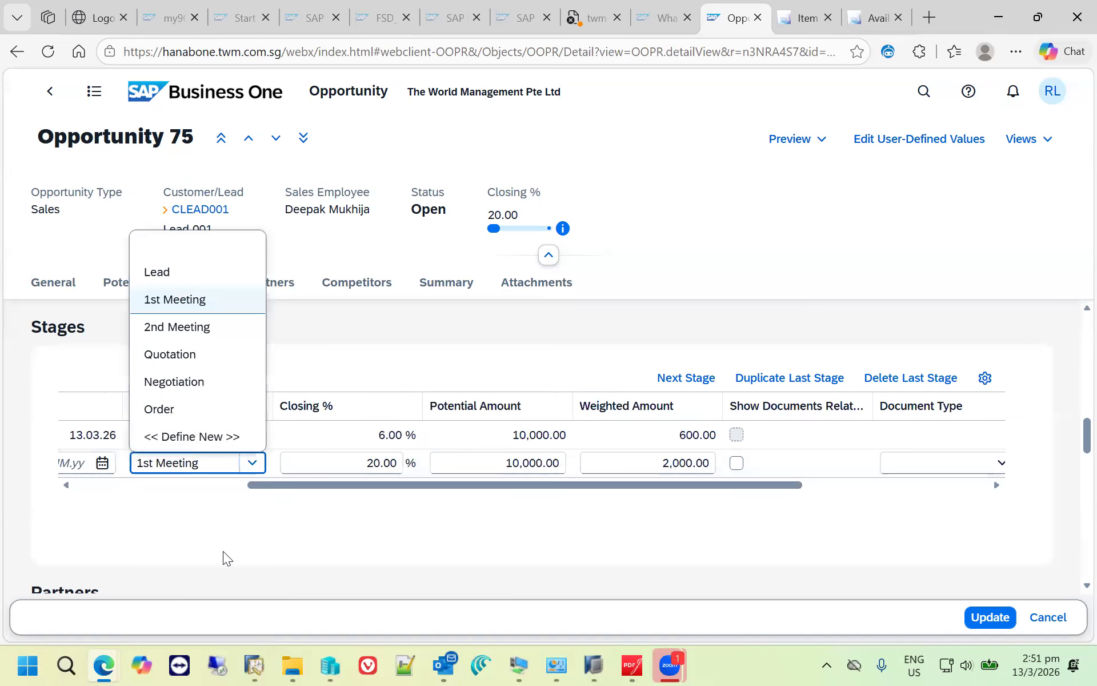
pyautogui.click(203, 359)
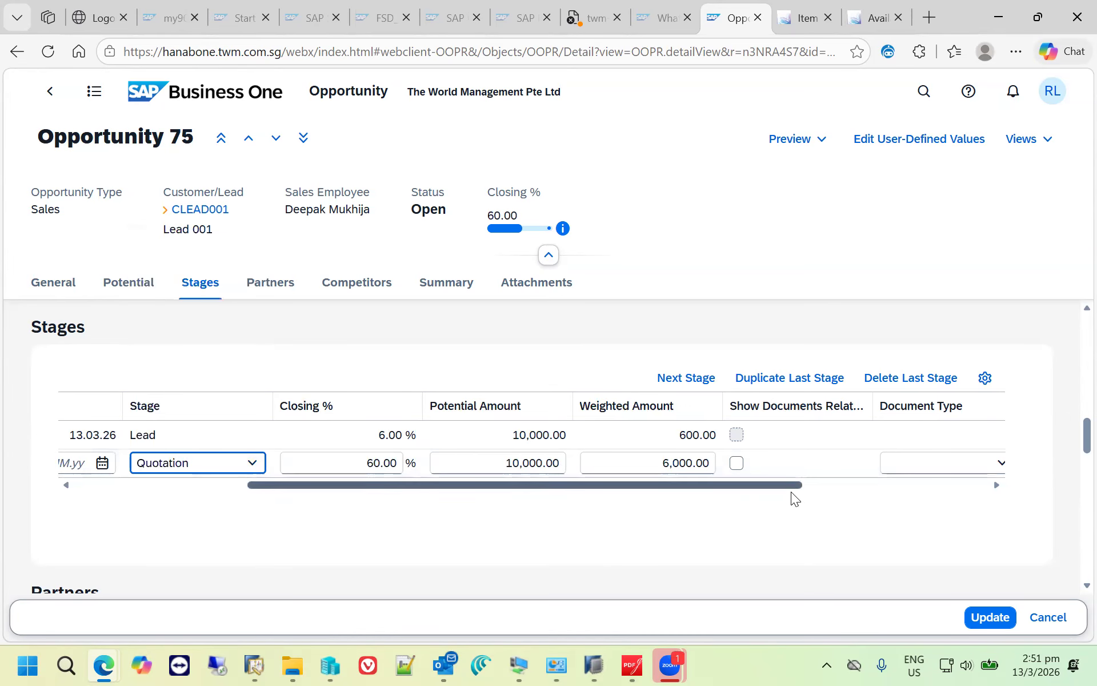
# - Set the document type of the Quotation stage to Sales Quotations
pyautogui.click(926, 493)
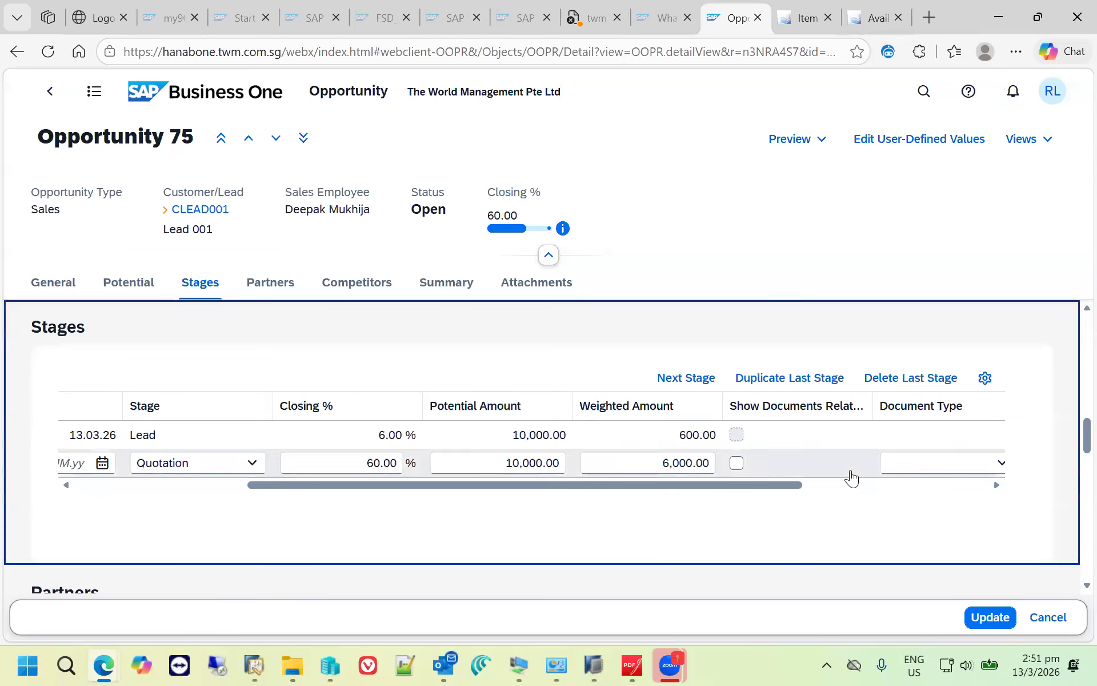
pyautogui.click(1002, 464)
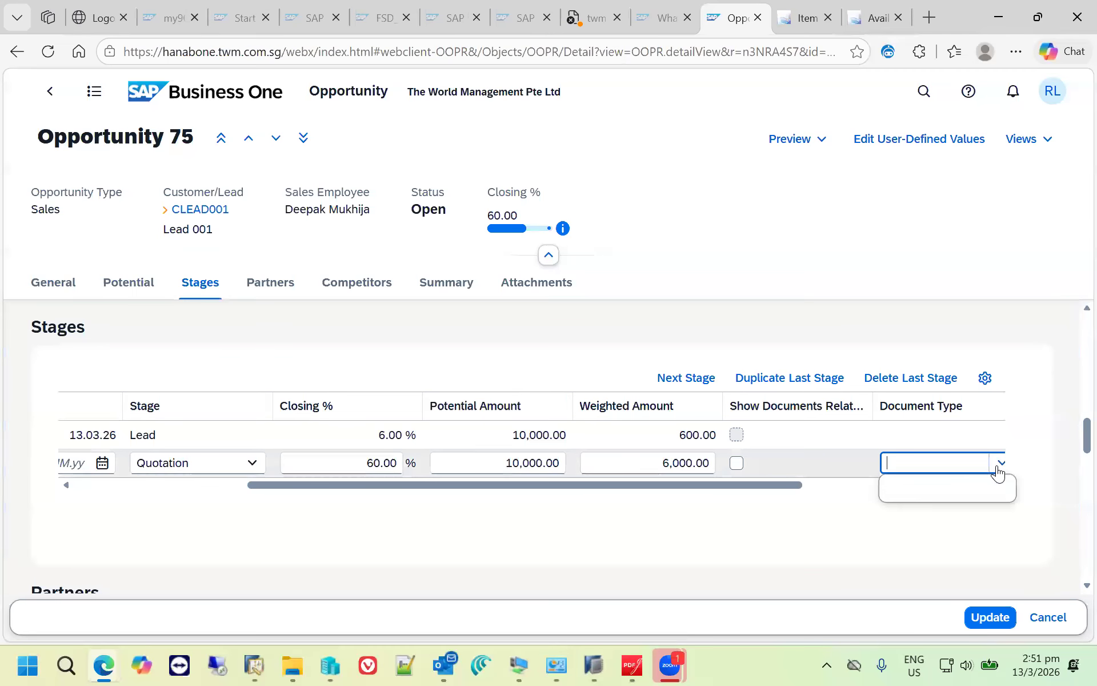
pyautogui.click(952, 275)
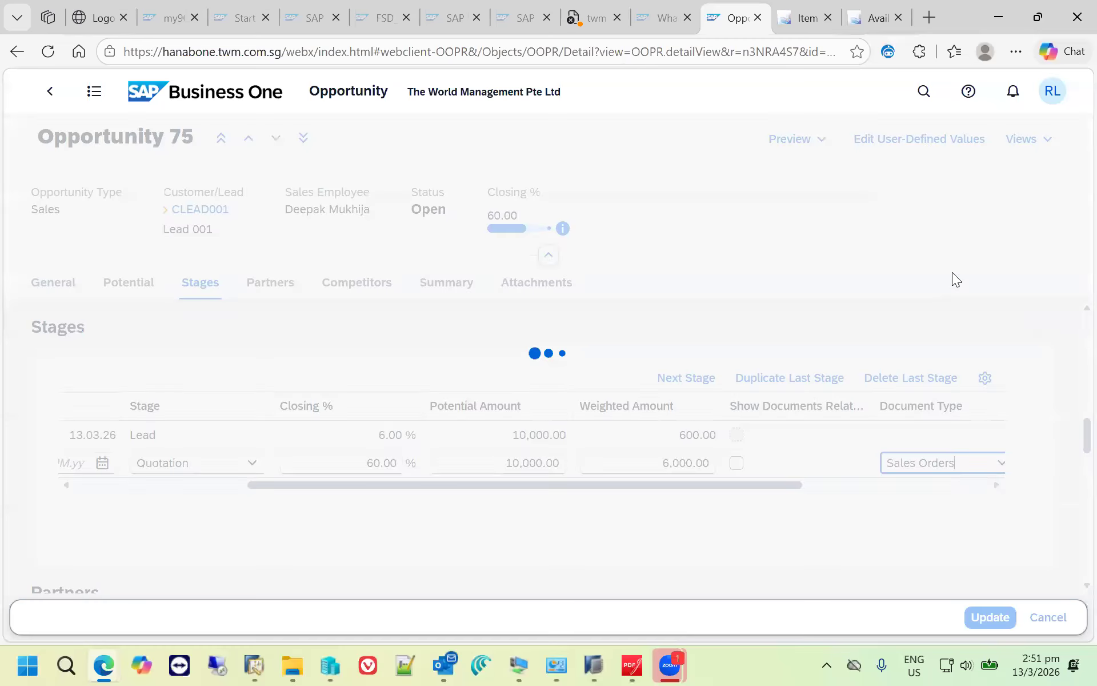
pyautogui.click(1000, 464)
pyautogui.click(972, 244)
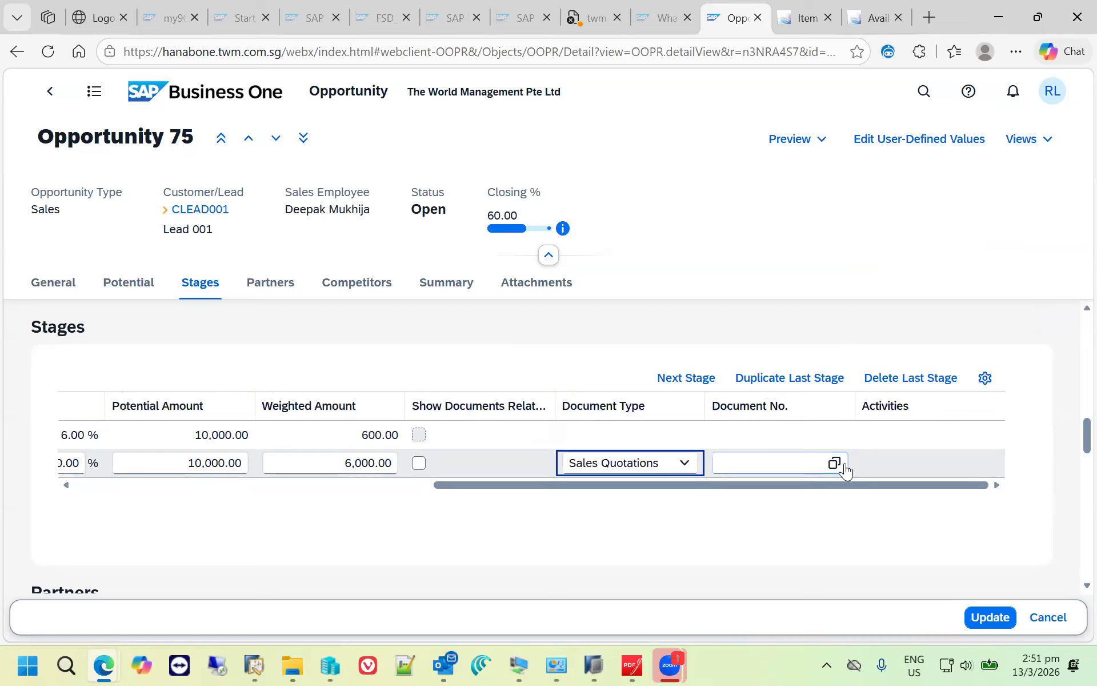
# - Link sales quotation 786 to the Quotation stage, updating amount and gross profit from it, and save the opportunity
pyautogui.click(836, 469)
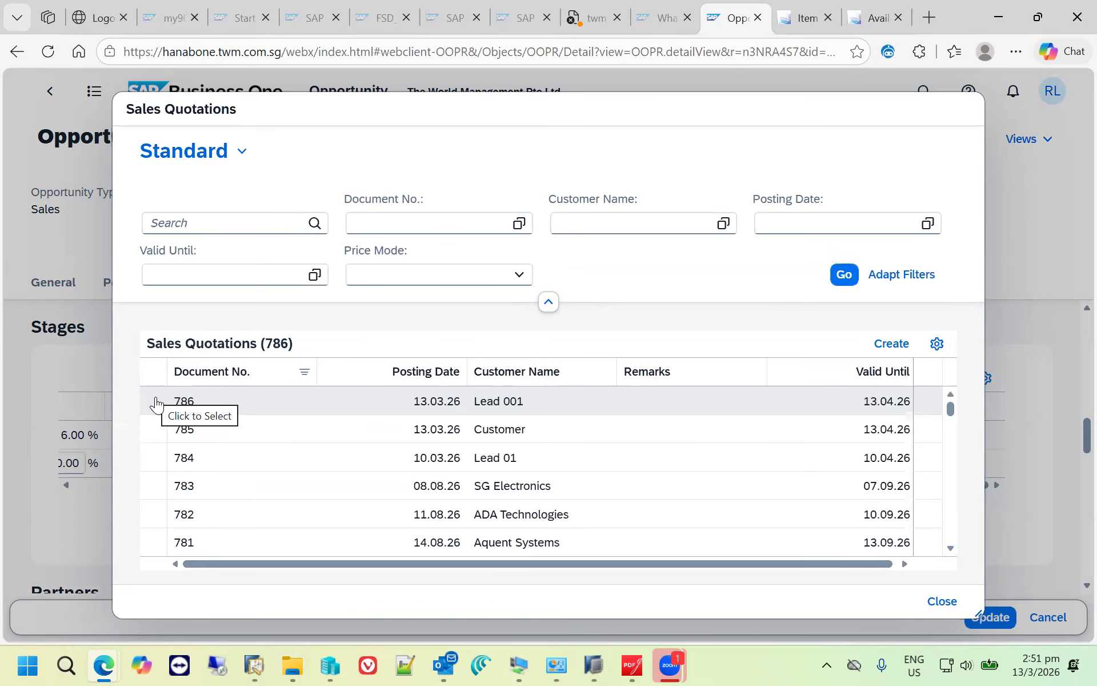
pyautogui.click(155, 403)
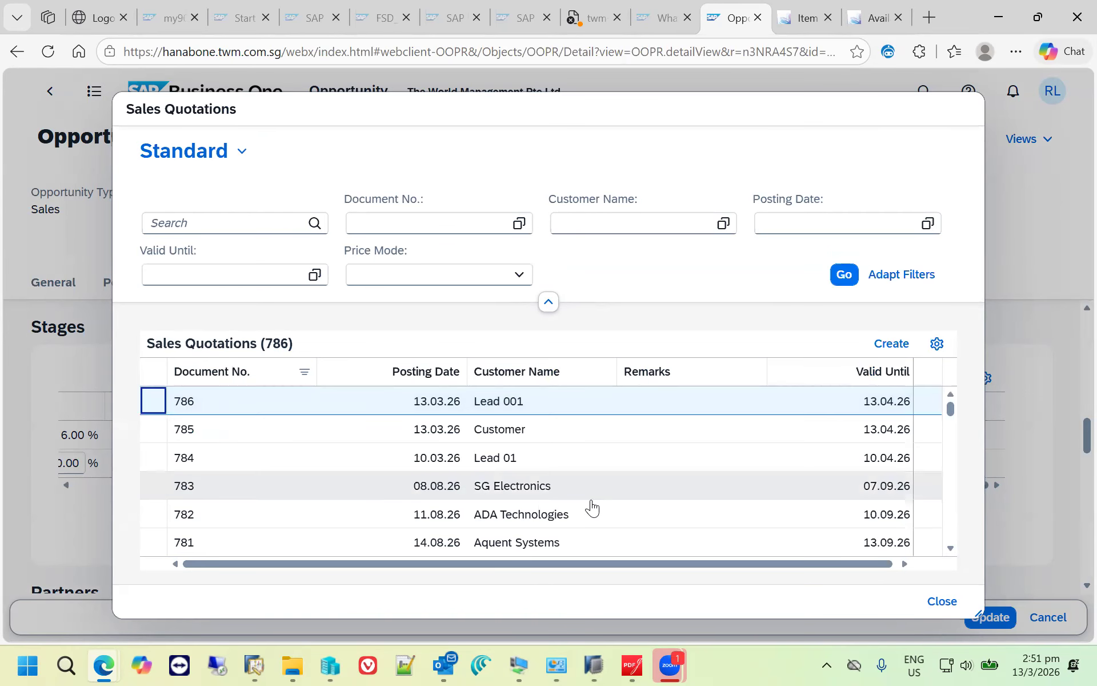
pyautogui.click(942, 603)
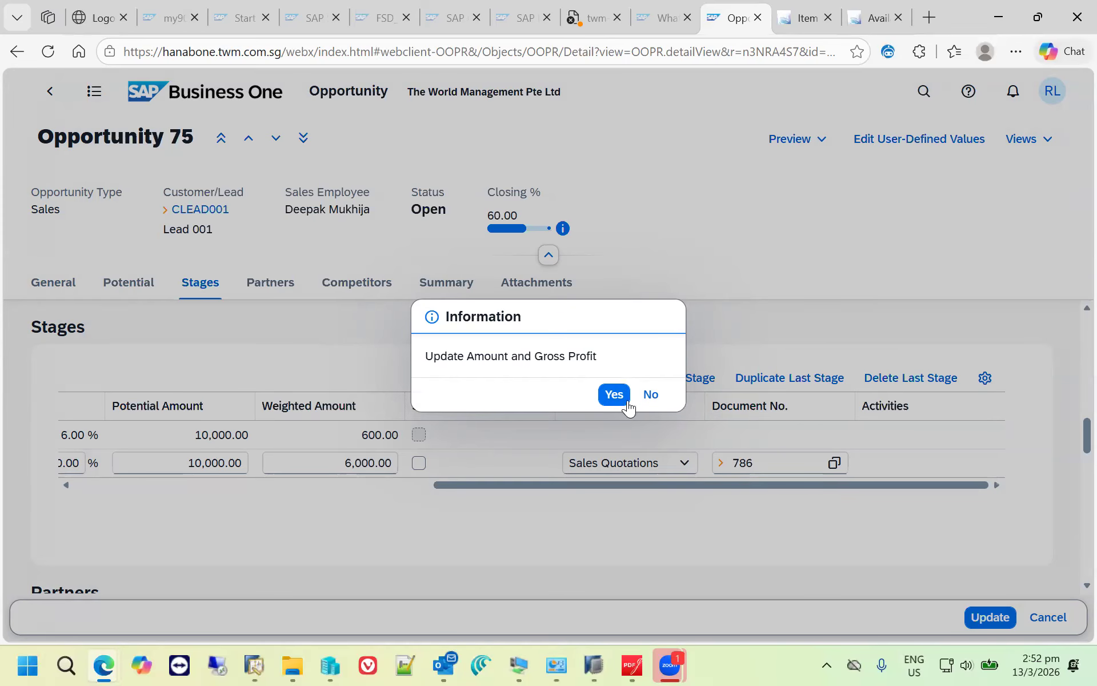
pyautogui.click(613, 393)
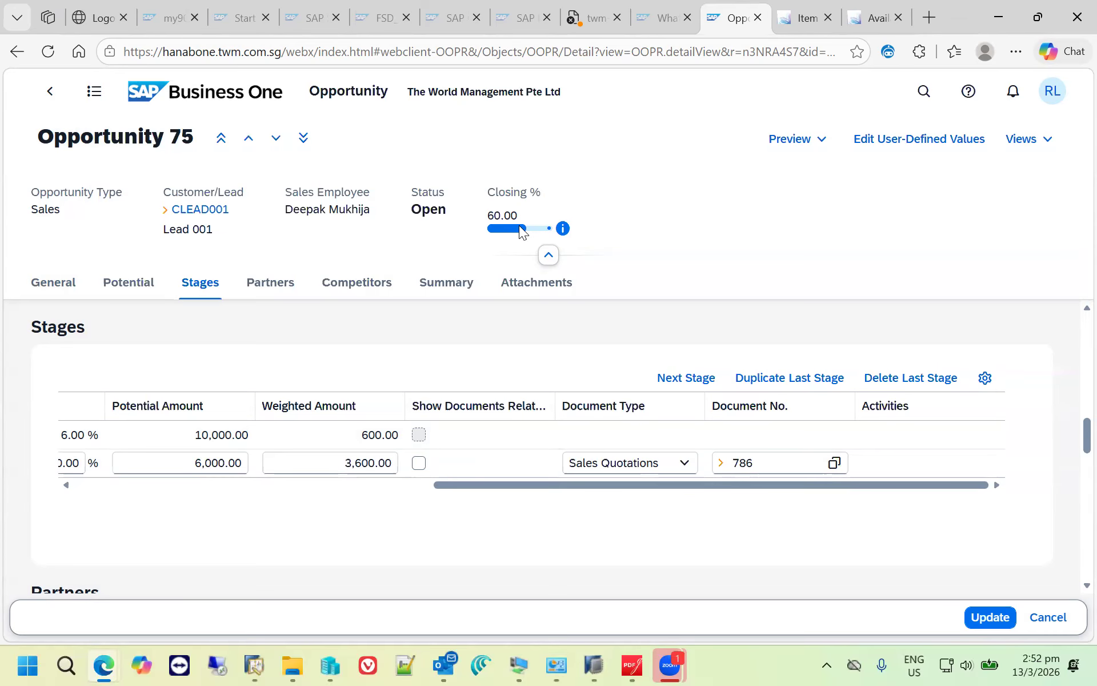
pyautogui.click(990, 619)
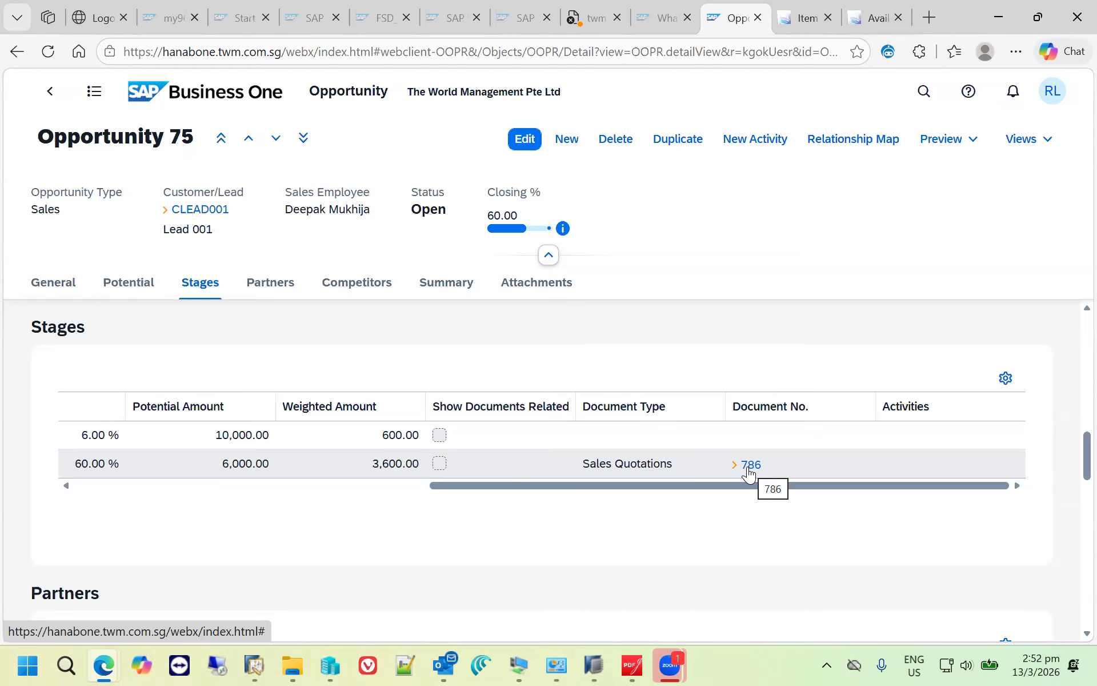
# - Open the linked sales quotation in the current tab from the opportunity stage and copy it to a sales order
pyautogui.doubleClick(750, 473)
pyautogui.click(749, 474)
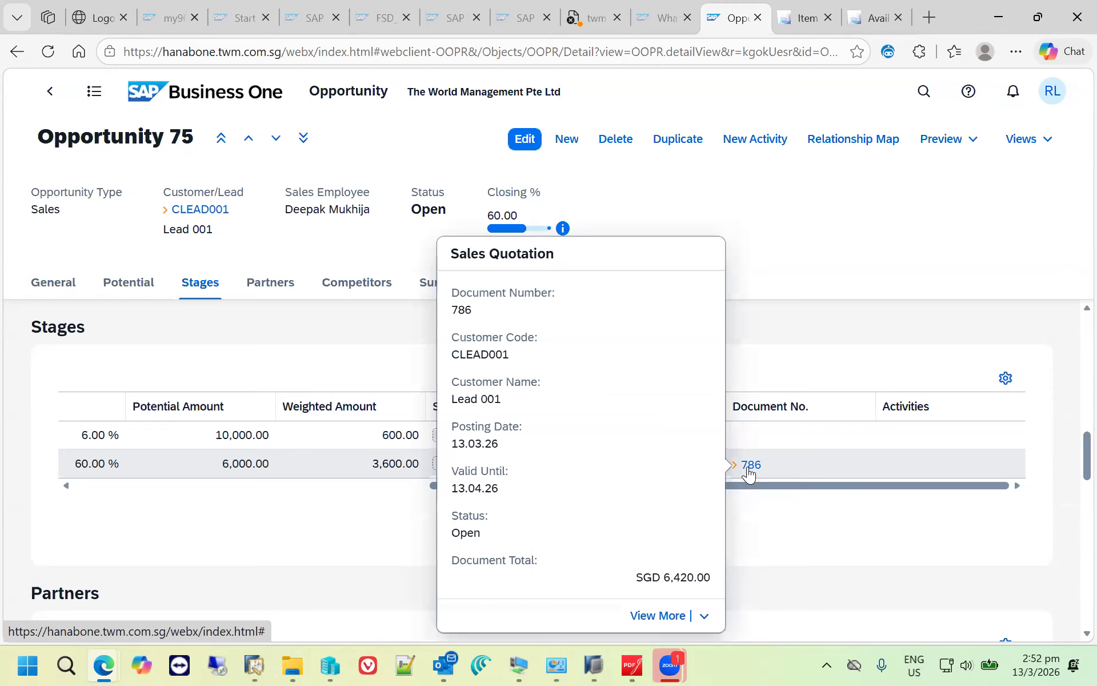
pyautogui.click(701, 616)
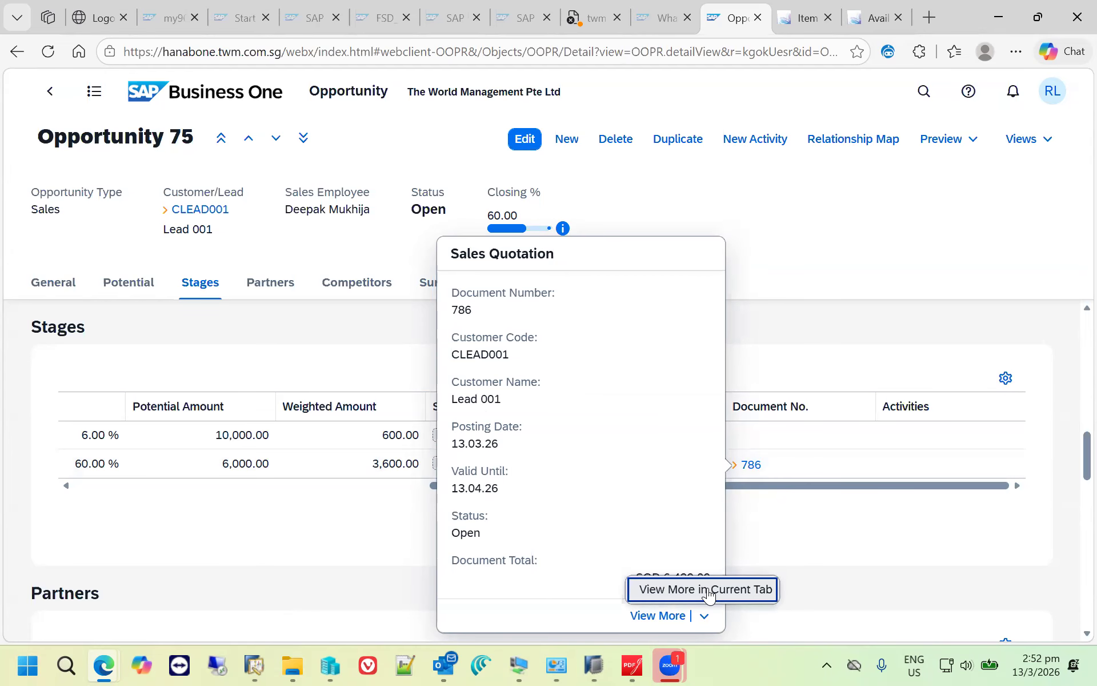
pyautogui.click(708, 590)
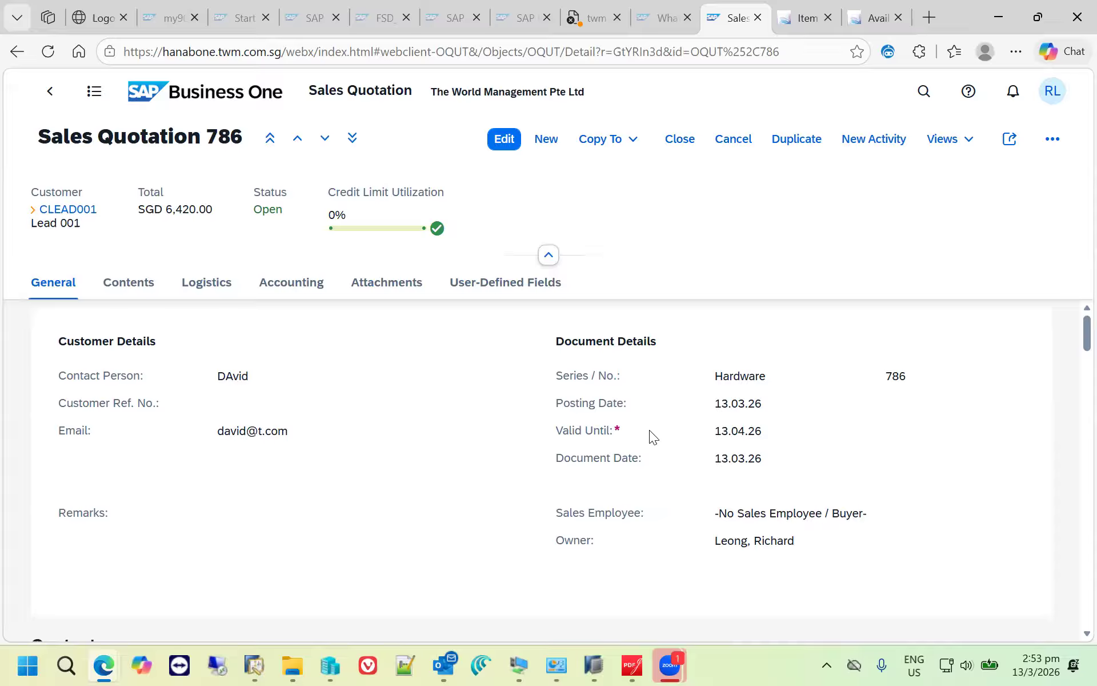
pyautogui.click(632, 141)
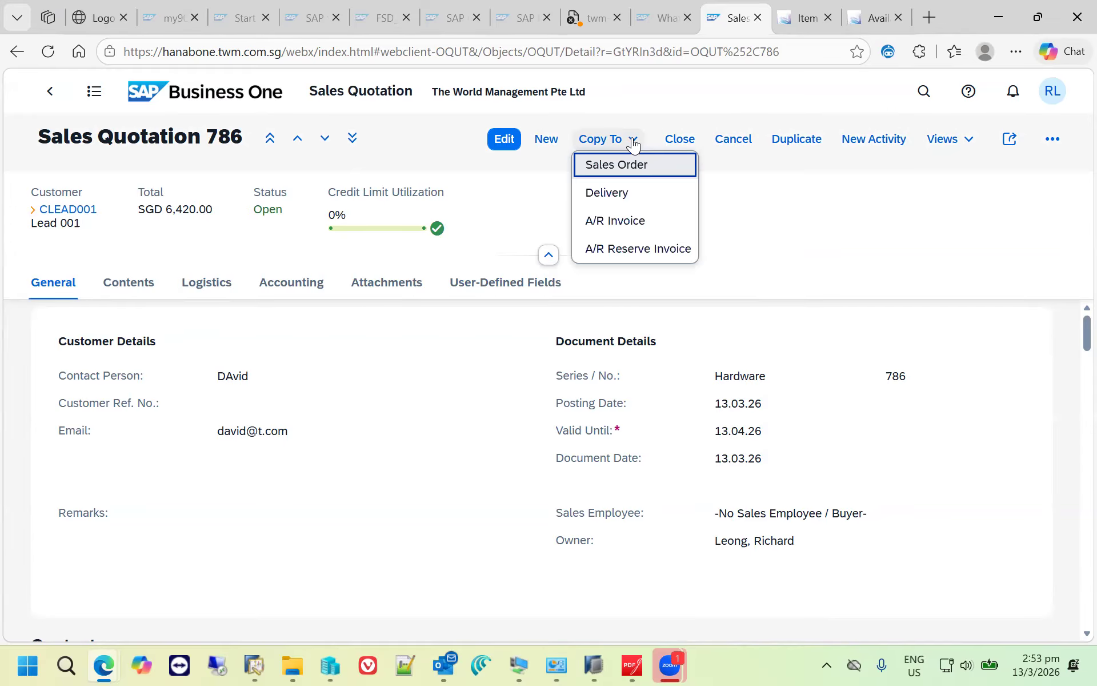
pyautogui.click(631, 166)
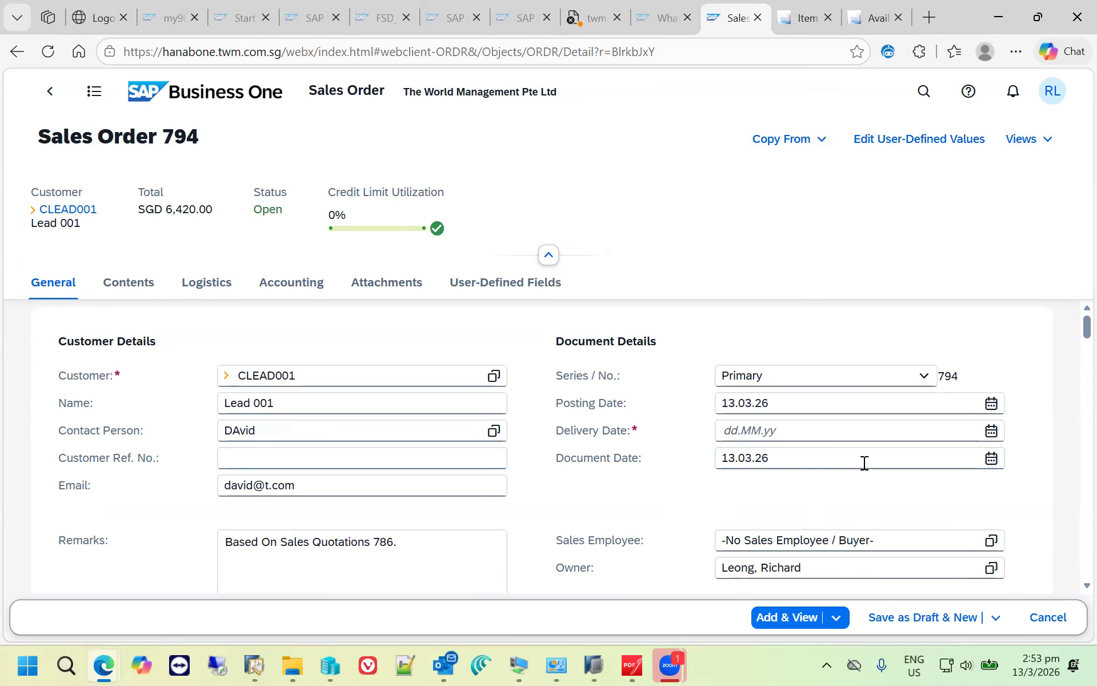
# - Set the sales order's delivery date to 20.03.26 and enter "PO number" as the customer reference number
pyautogui.click(875, 432)
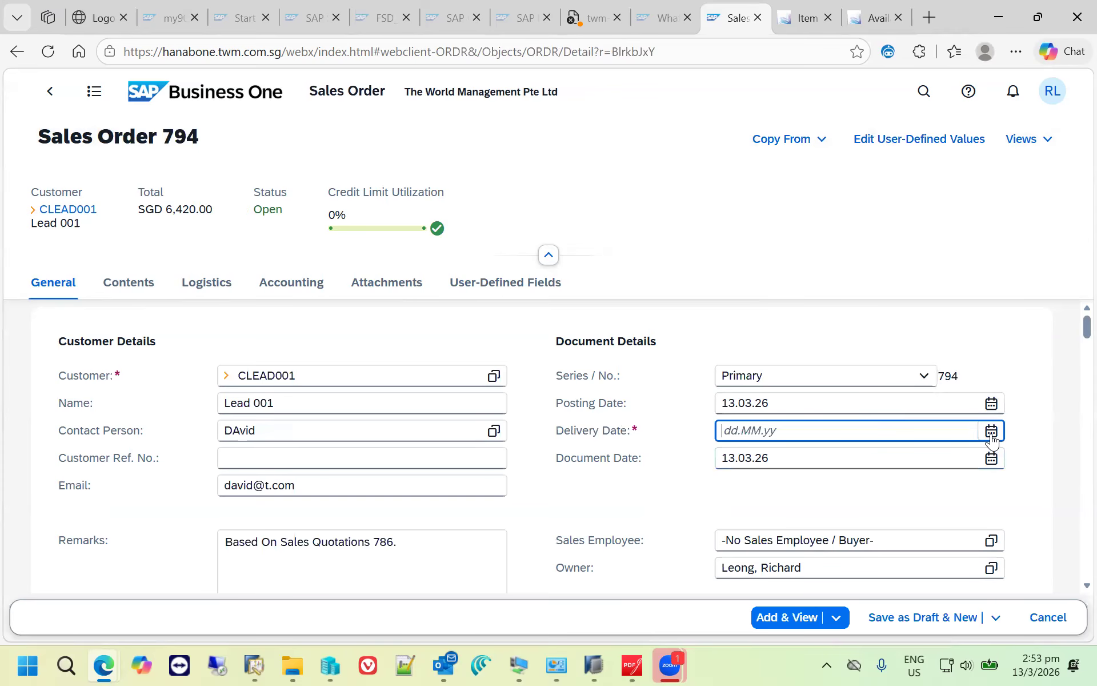
pyautogui.click(991, 432)
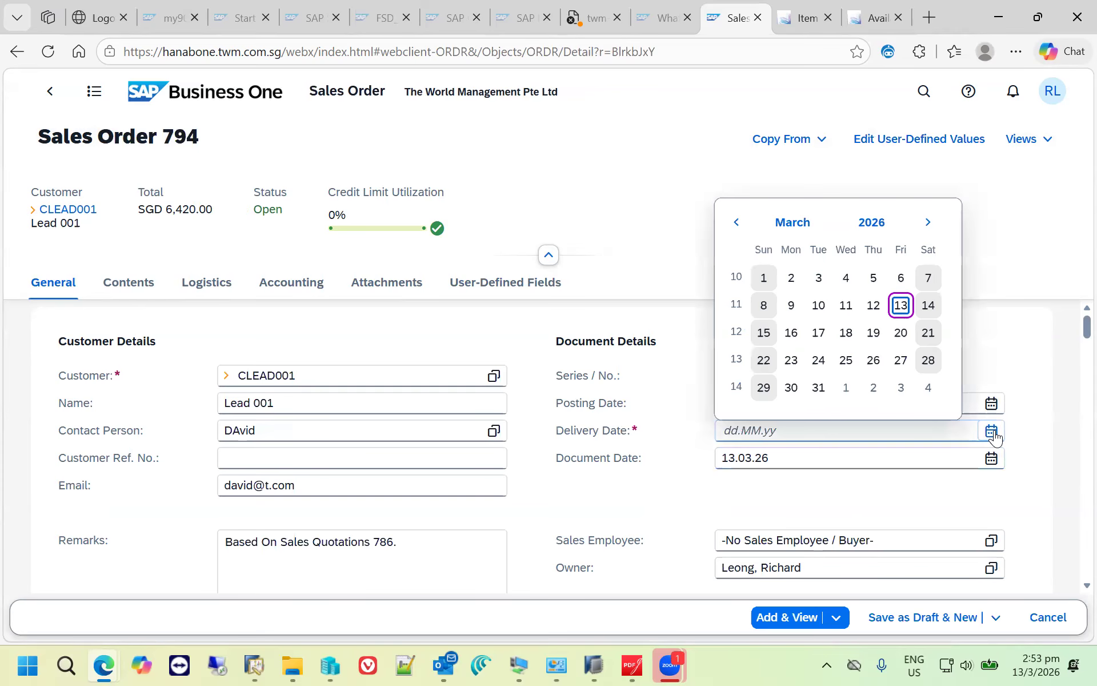
pyautogui.click(900, 334)
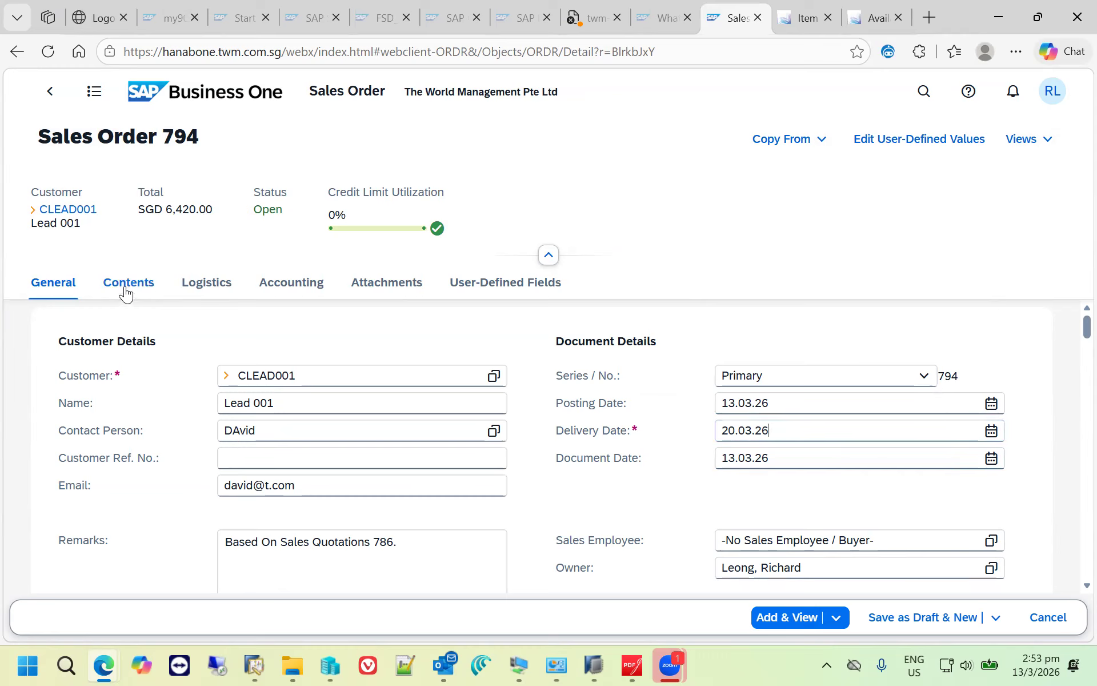
pyautogui.click(240, 459)
pyautogui.write('PO')
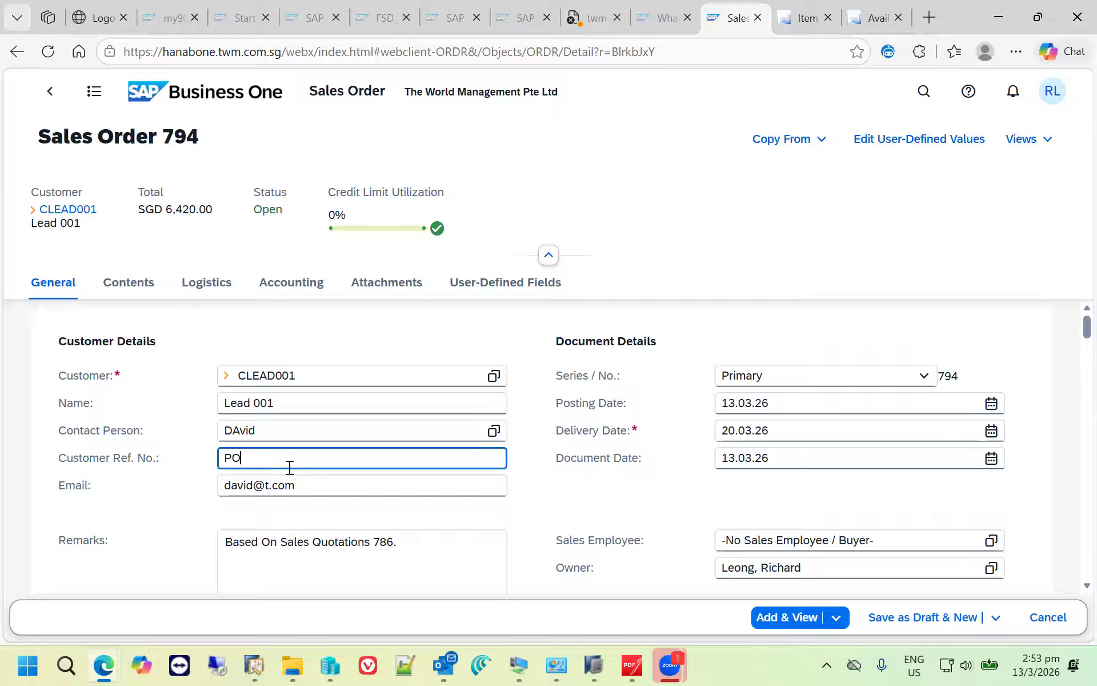
pyautogui.write(' number')
pyautogui.moveTo(334, 485); pyautogui.dragTo(211, 493)
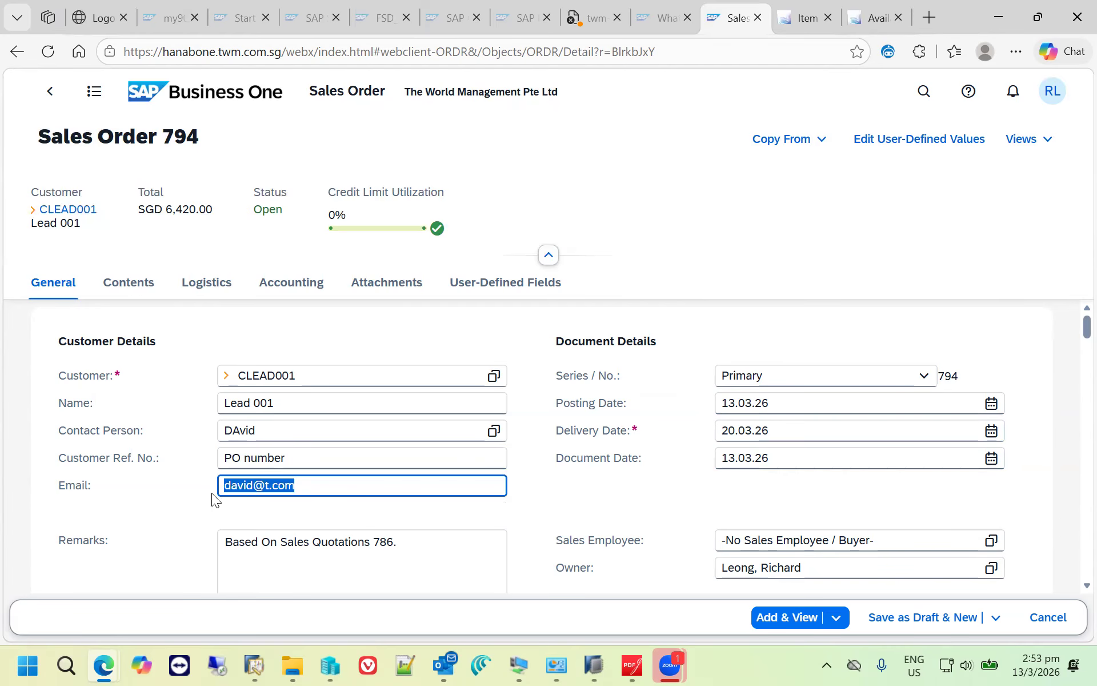
pyautogui.click(346, 485)
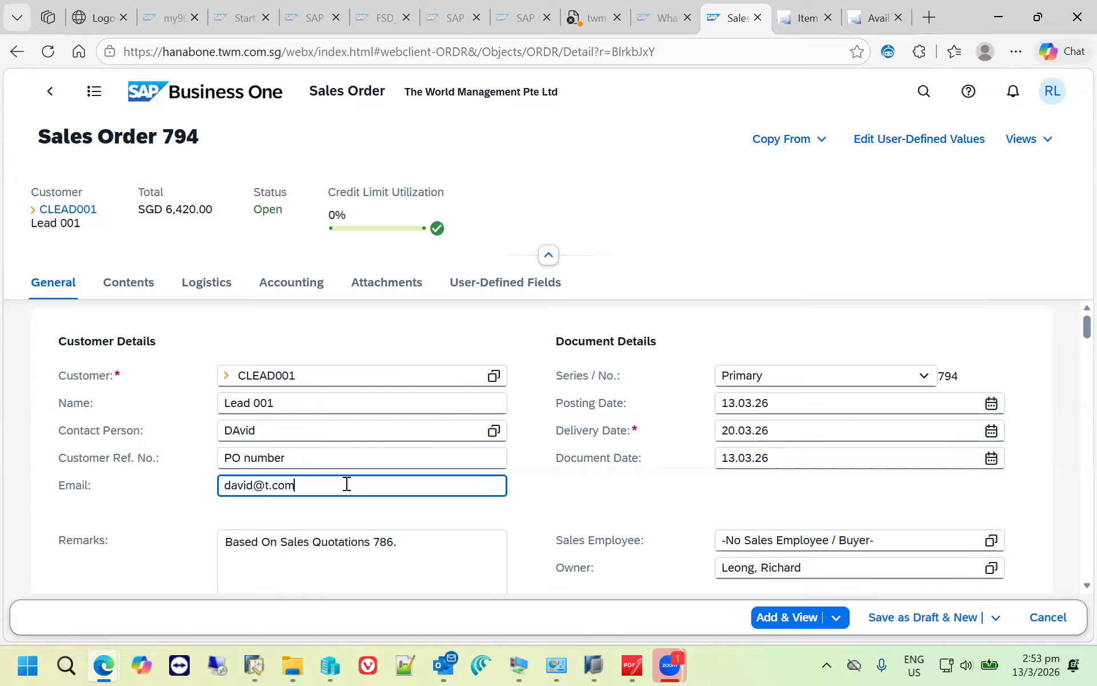
pyautogui.moveTo(347, 485); pyautogui.dragTo(196, 490)
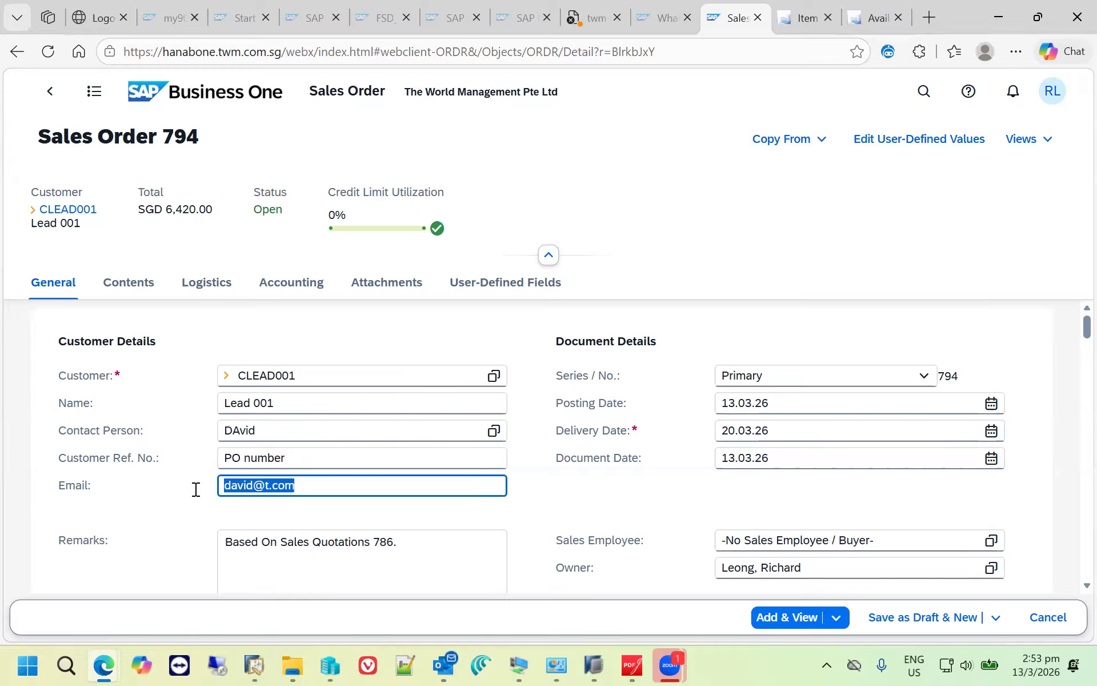
pyautogui.click(363, 480)
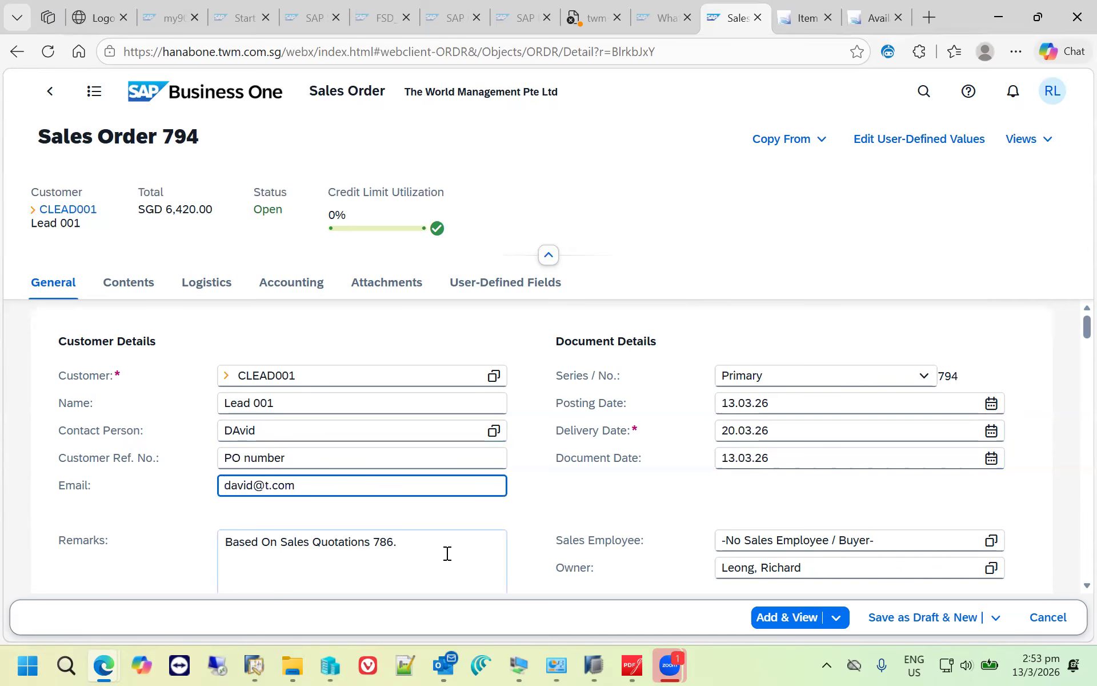
# - Review the sales order's item line across its columns and add the sales order, keeping it open for viewing
pyautogui.scroll(-8, 449, 551)
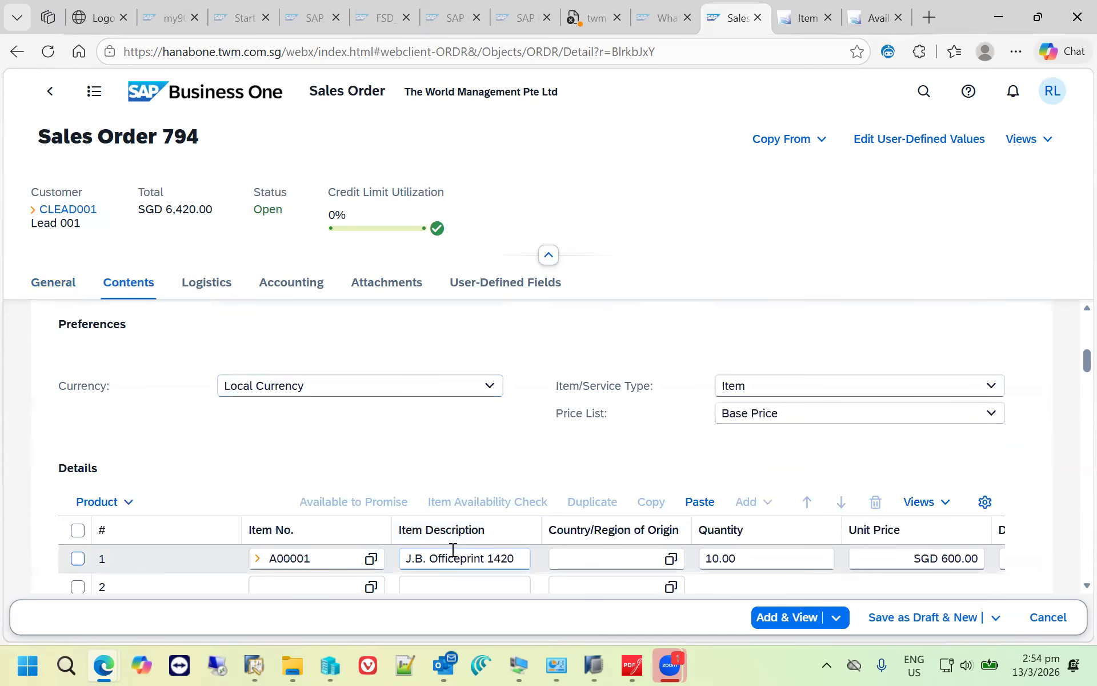
pyautogui.click(608, 559)
pyautogui.scroll(-1, 651, 560)
pyautogui.moveTo(393, 532); pyautogui.dragTo(988, 549)
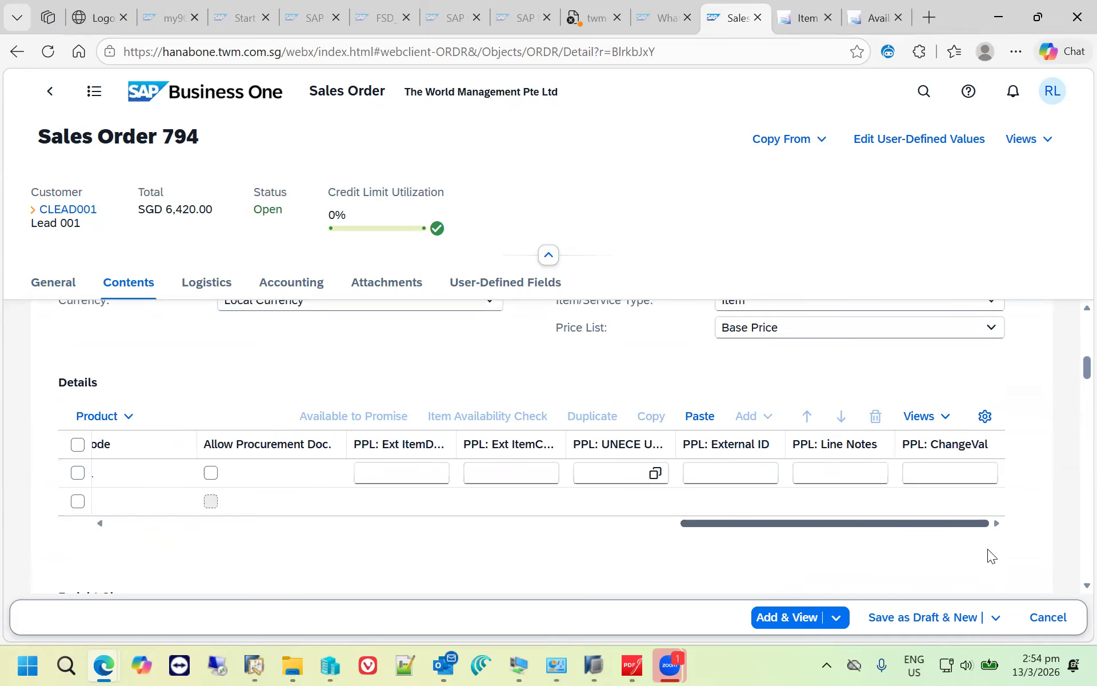
pyautogui.click(787, 617)
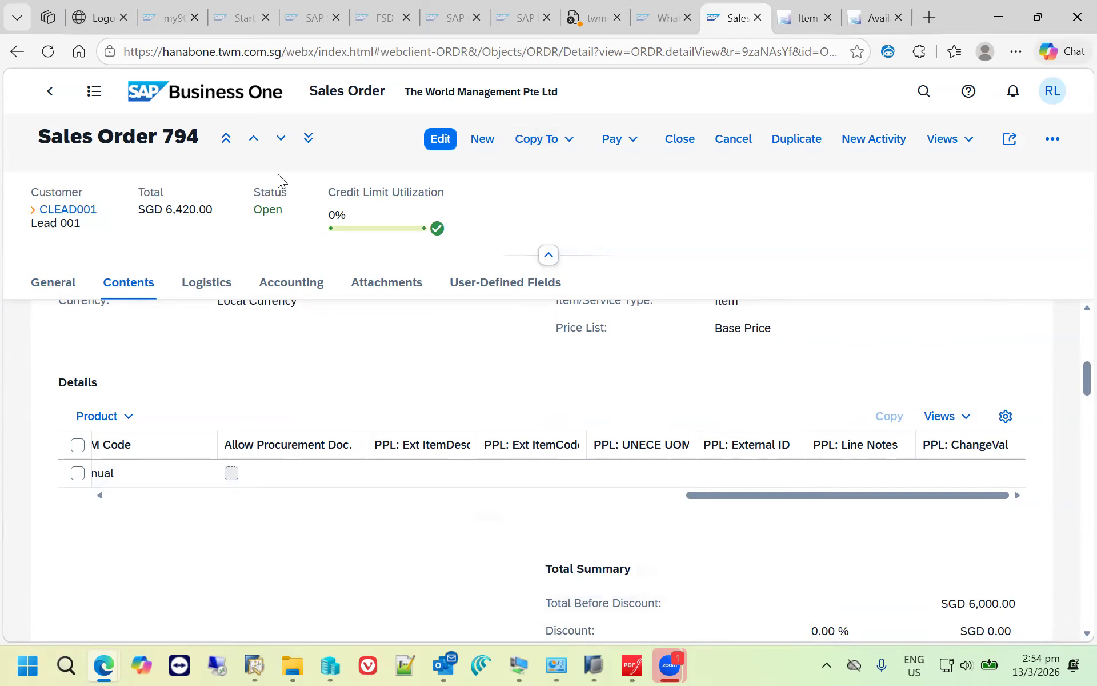
# - Copy the sales order to a delivery and add the delivery with the full quantity of 10 of item A00001
pyautogui.click(569, 140)
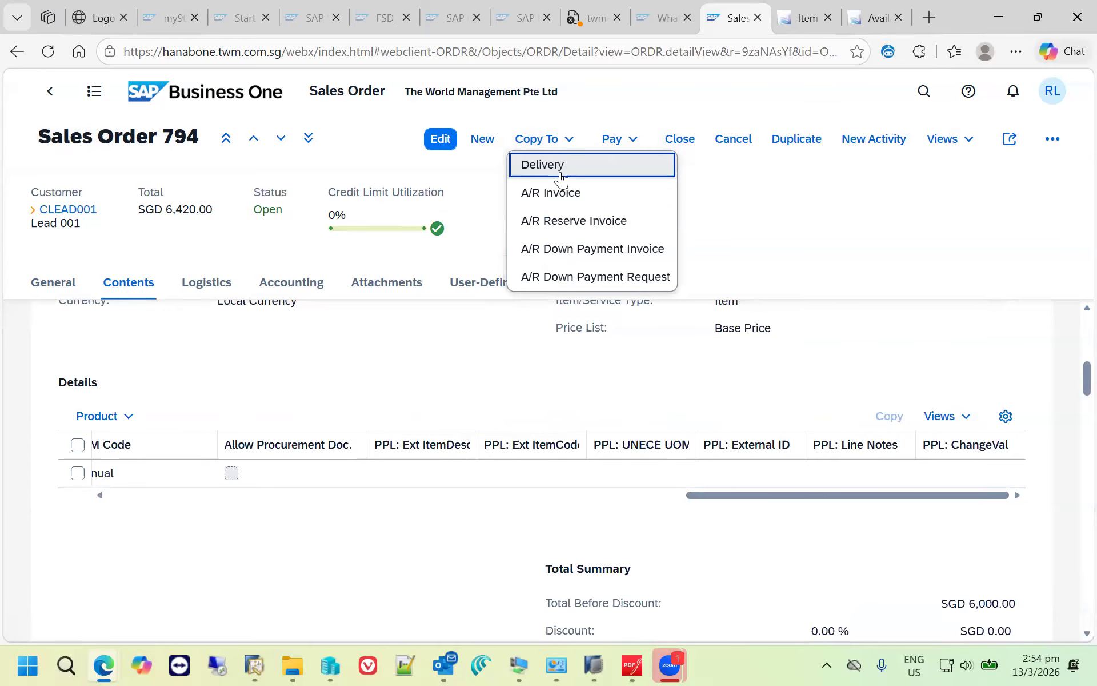
pyautogui.click(561, 179)
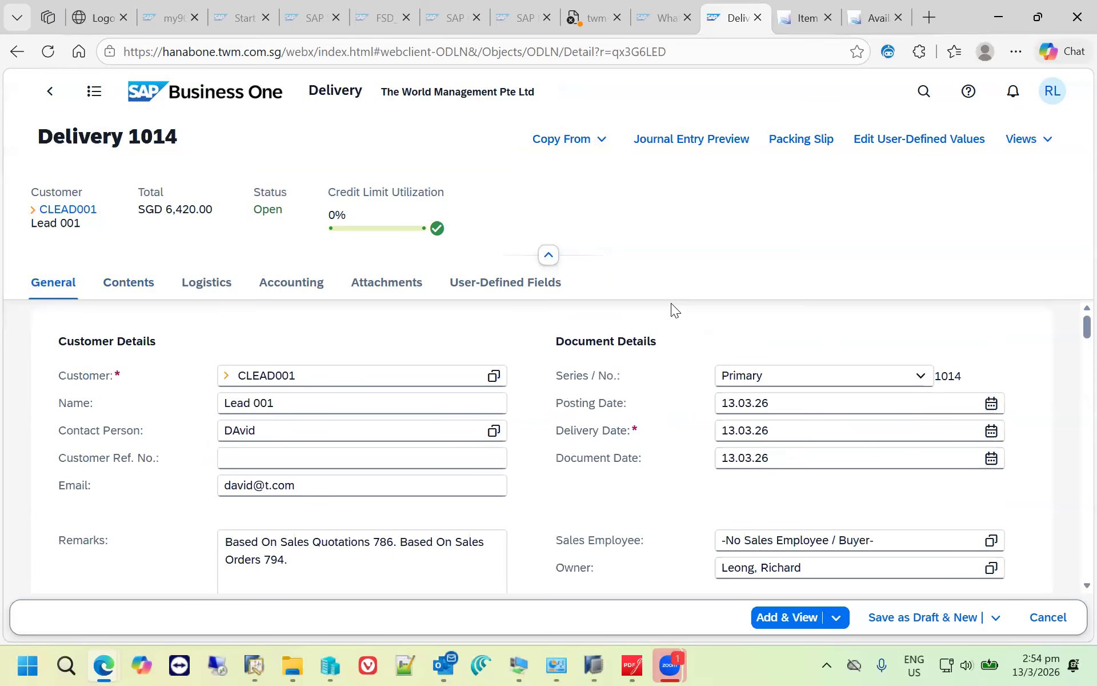
pyautogui.scroll(-3, 663, 354)
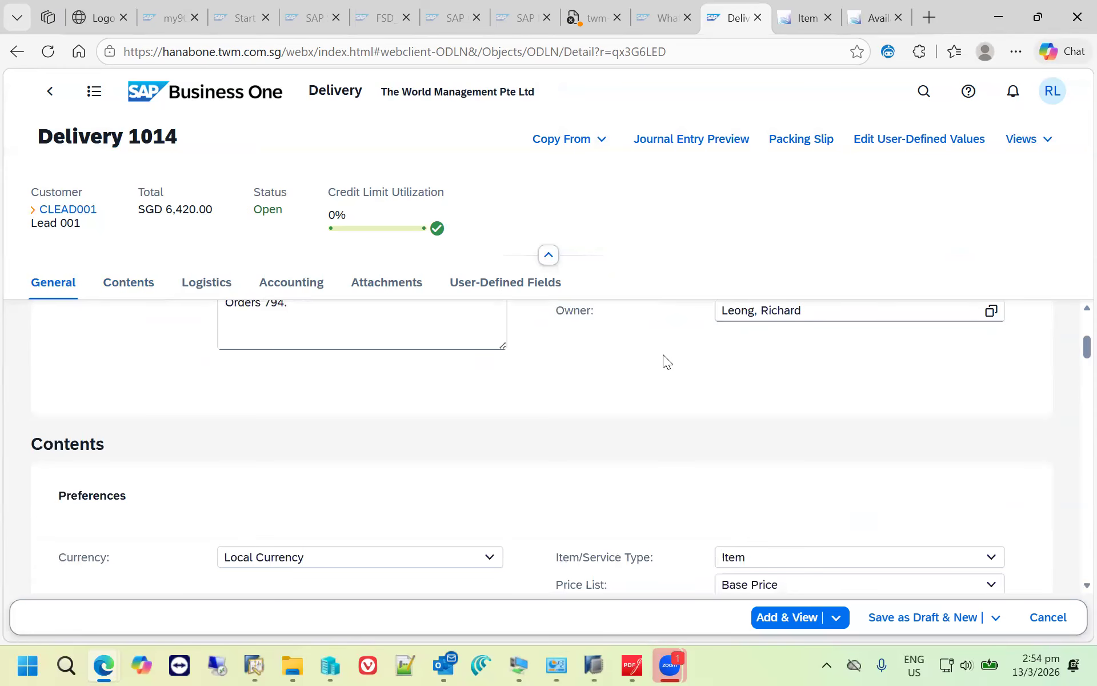
pyautogui.scroll(-3, 663, 354)
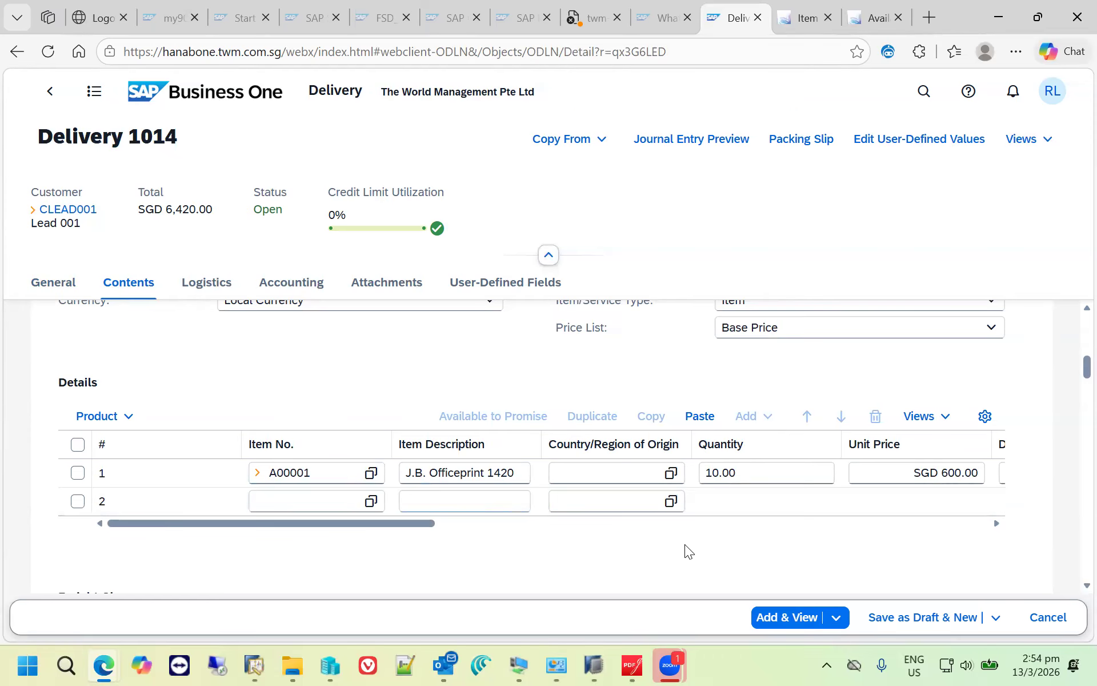
pyautogui.click(763, 475)
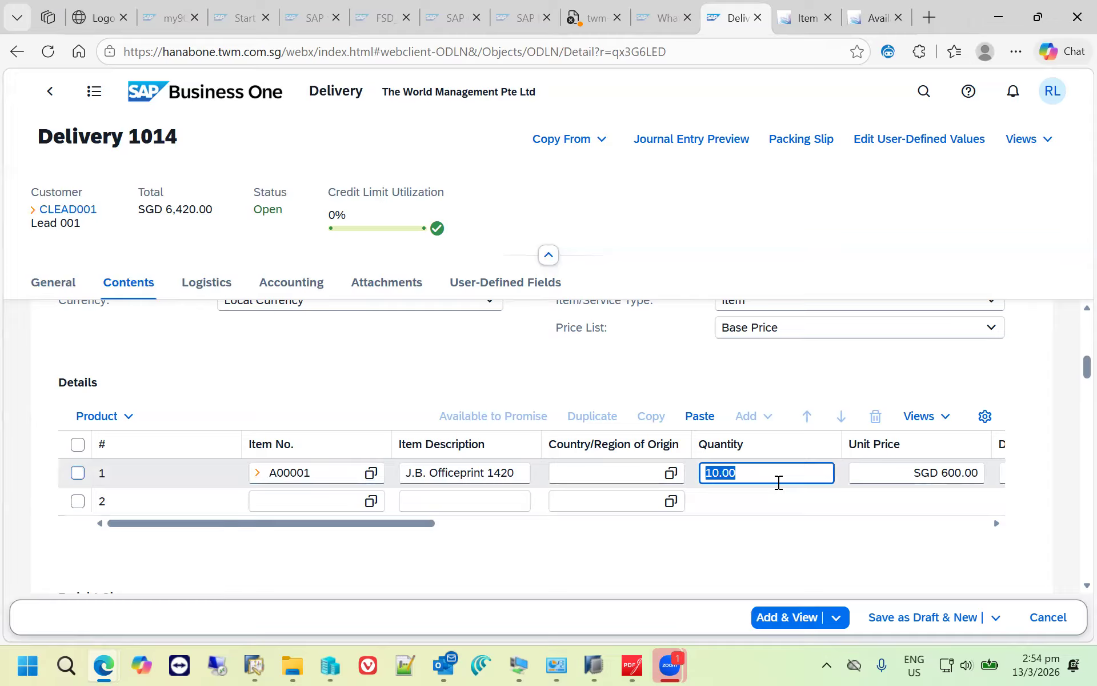
pyautogui.click(795, 623)
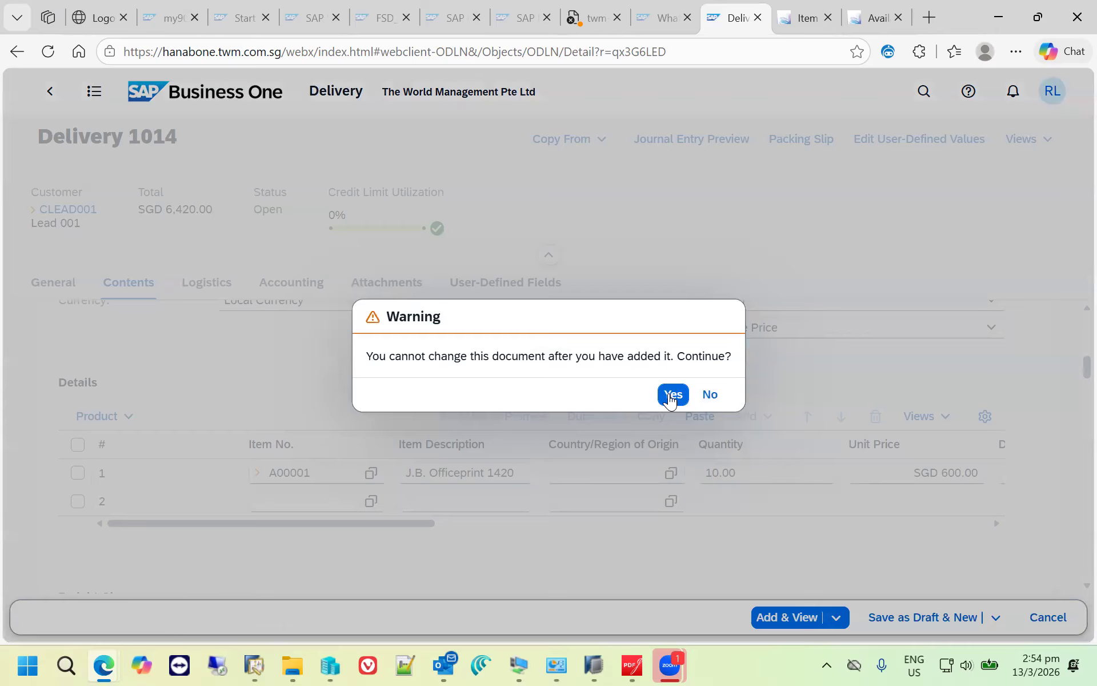
pyautogui.click(671, 399)
pyautogui.click(671, 399)
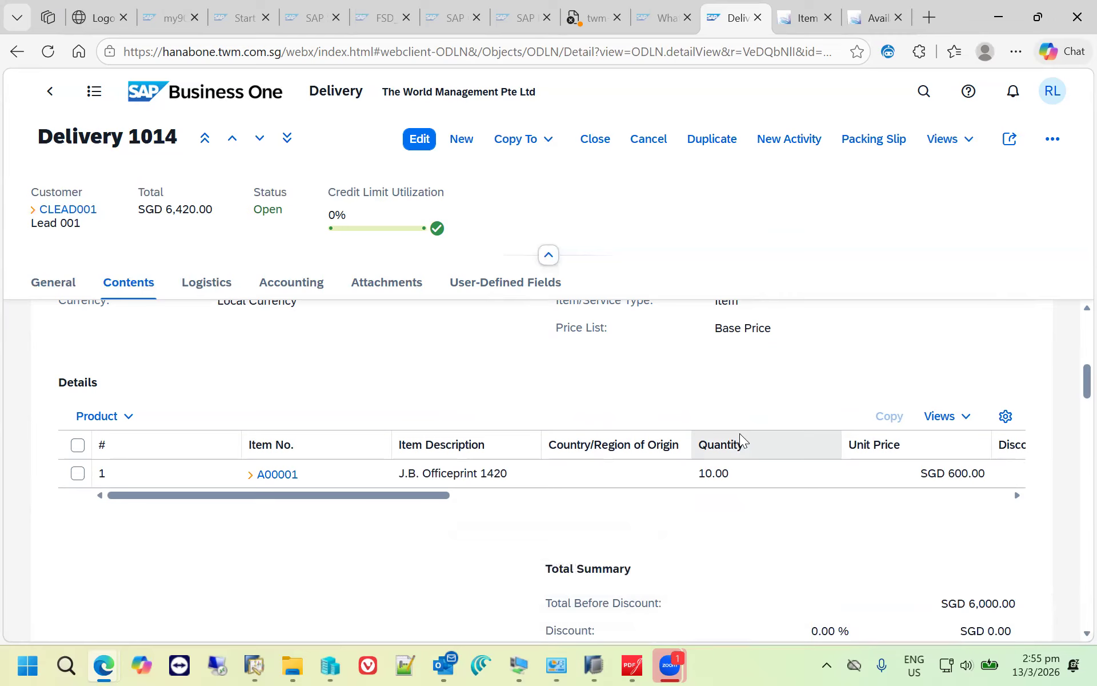
# - Copy the delivery to an A/R invoice and add the invoice
pyautogui.click(551, 149)
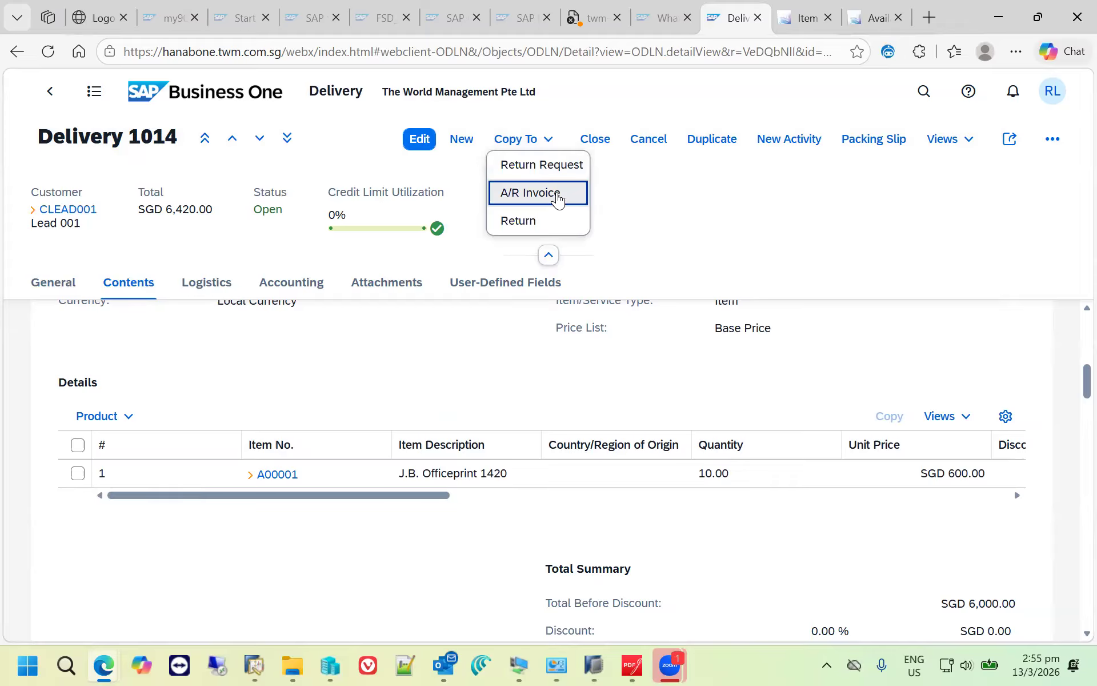
pyautogui.click(558, 198)
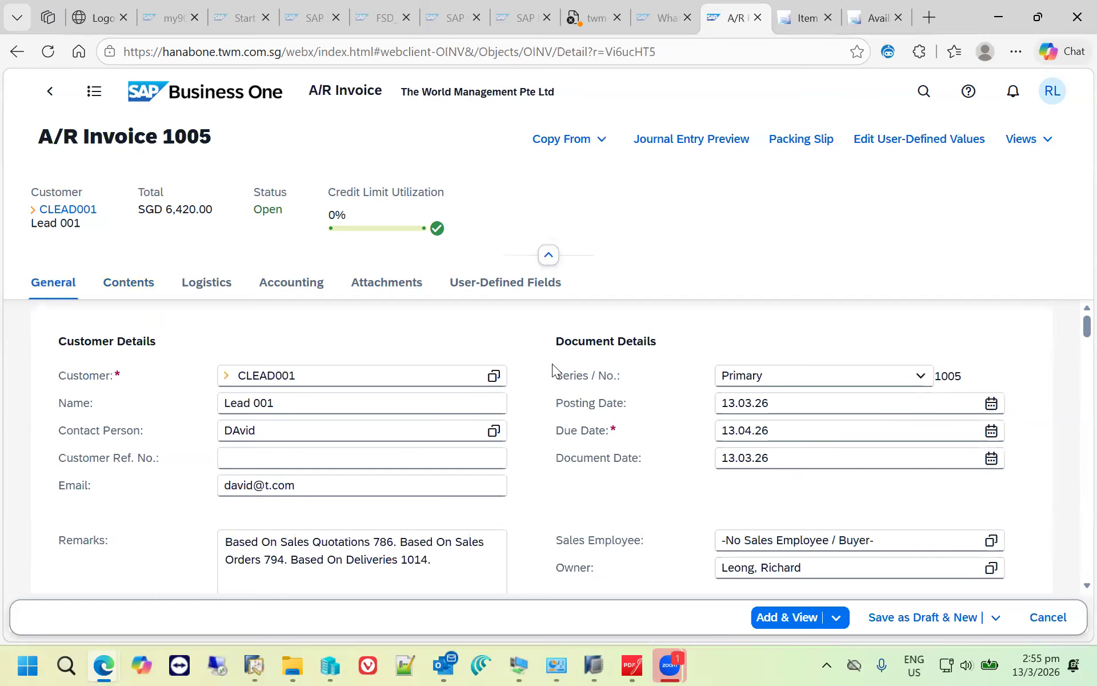
pyautogui.scroll(-7, 642, 417)
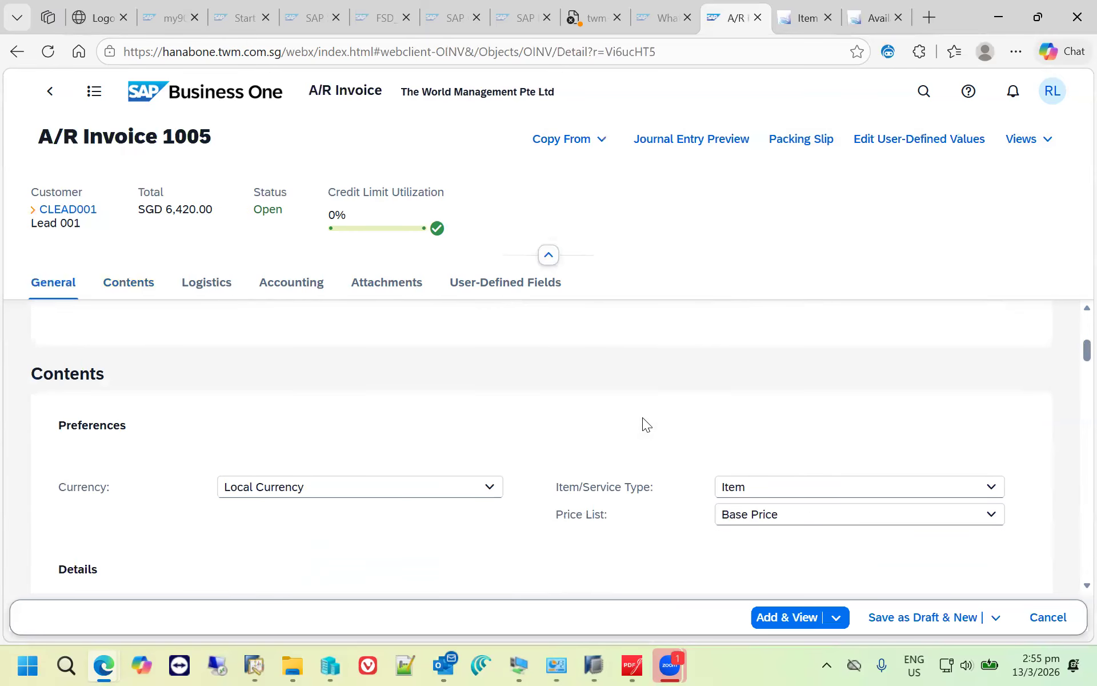
pyautogui.scroll(-3, 613, 467)
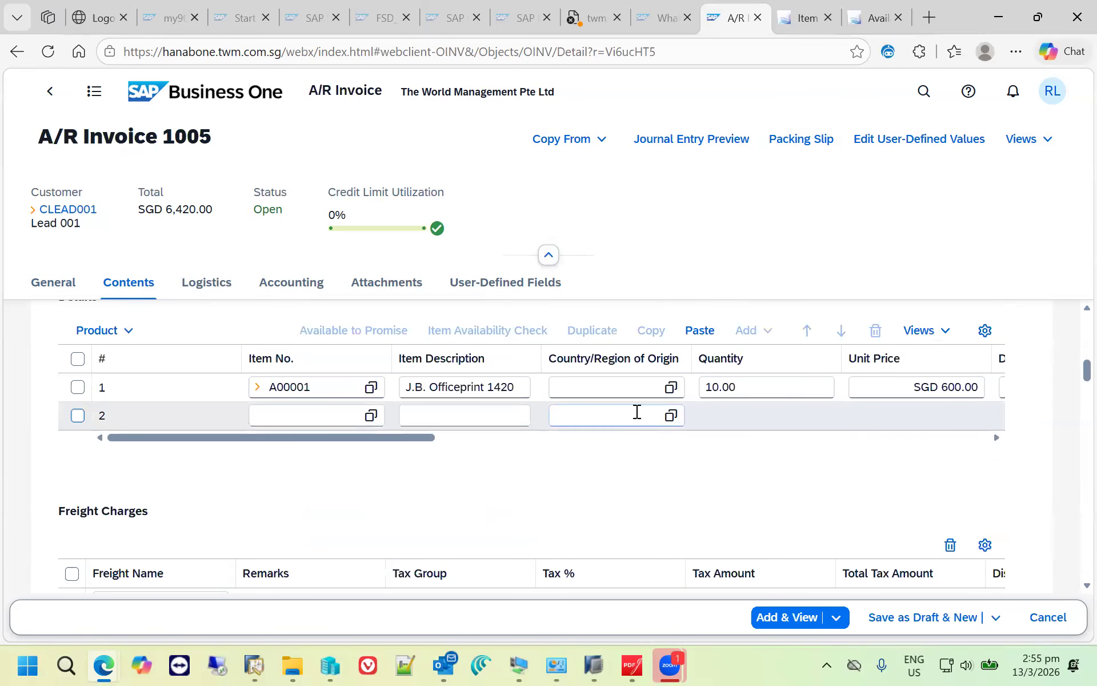
pyautogui.click(800, 627)
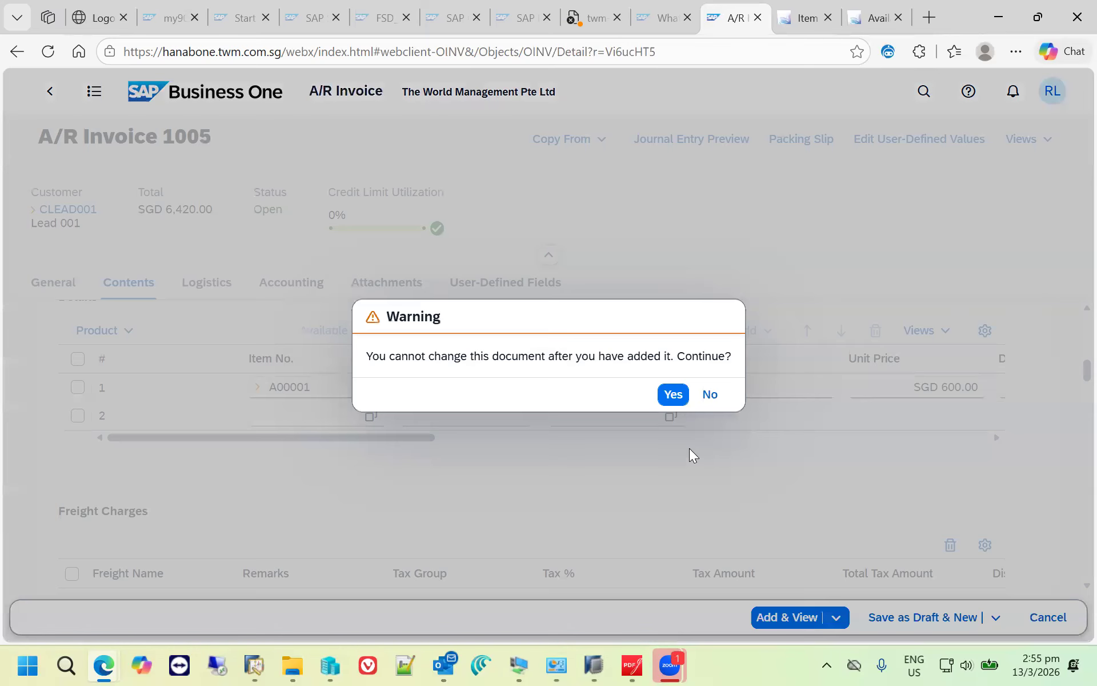
pyautogui.click(674, 395)
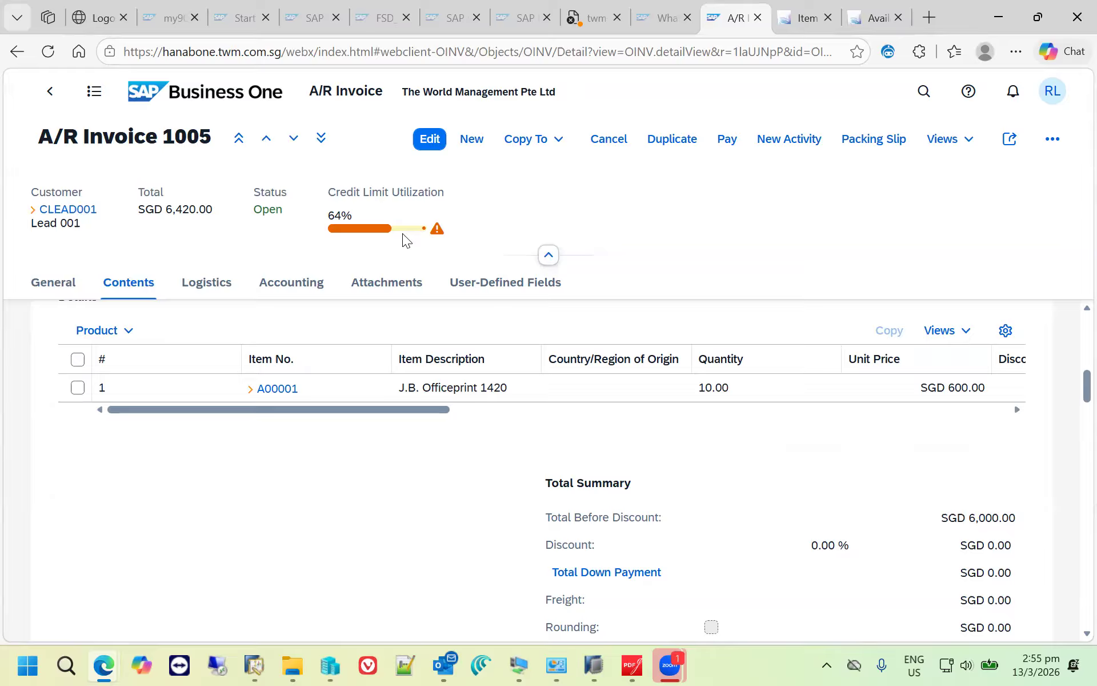
# - Examine the invoice customer's account balance and credit limit utilization in the business partner record, and return to the invoice
pyautogui.click(68, 209)
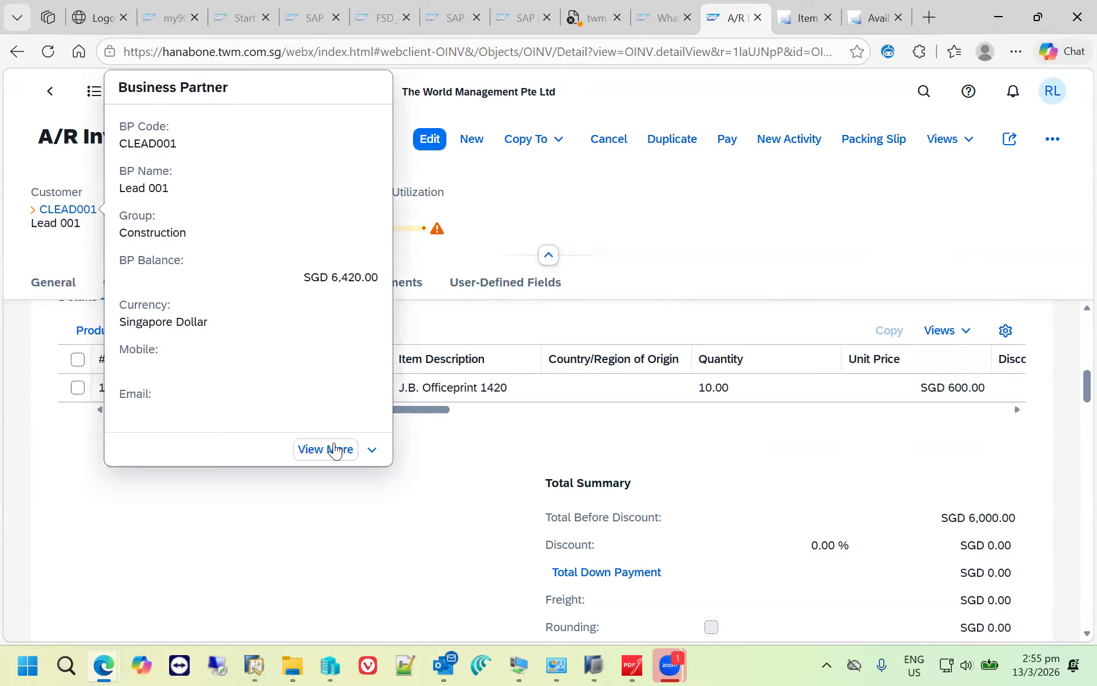
pyautogui.click(372, 449)
pyautogui.click(332, 449)
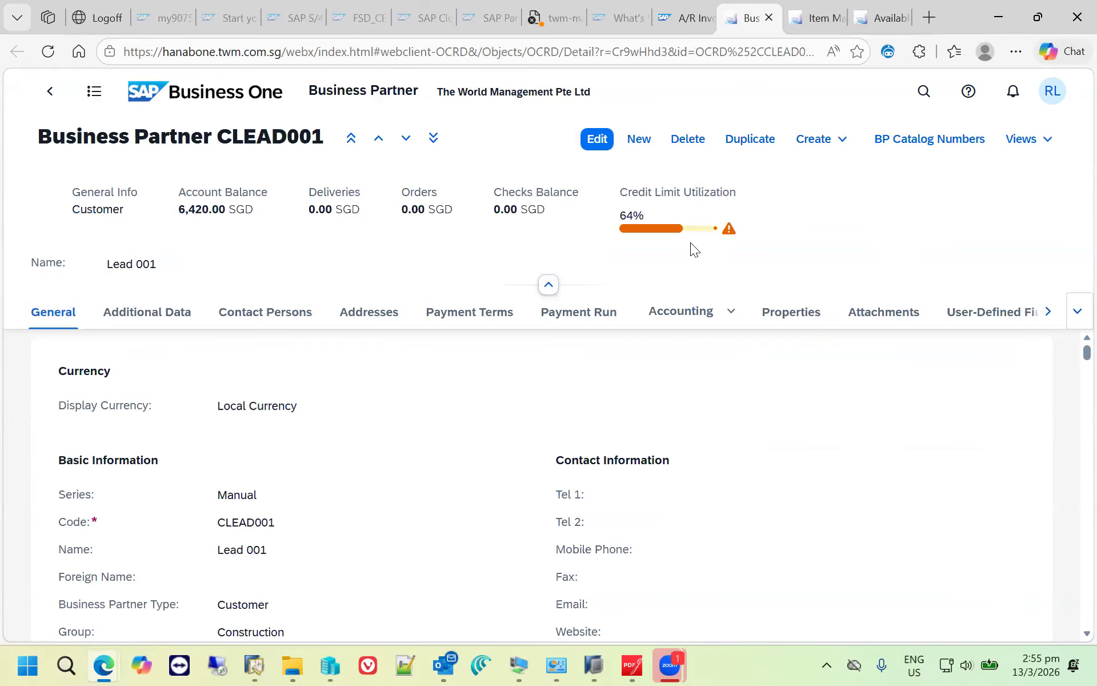
pyautogui.click(678, 20)
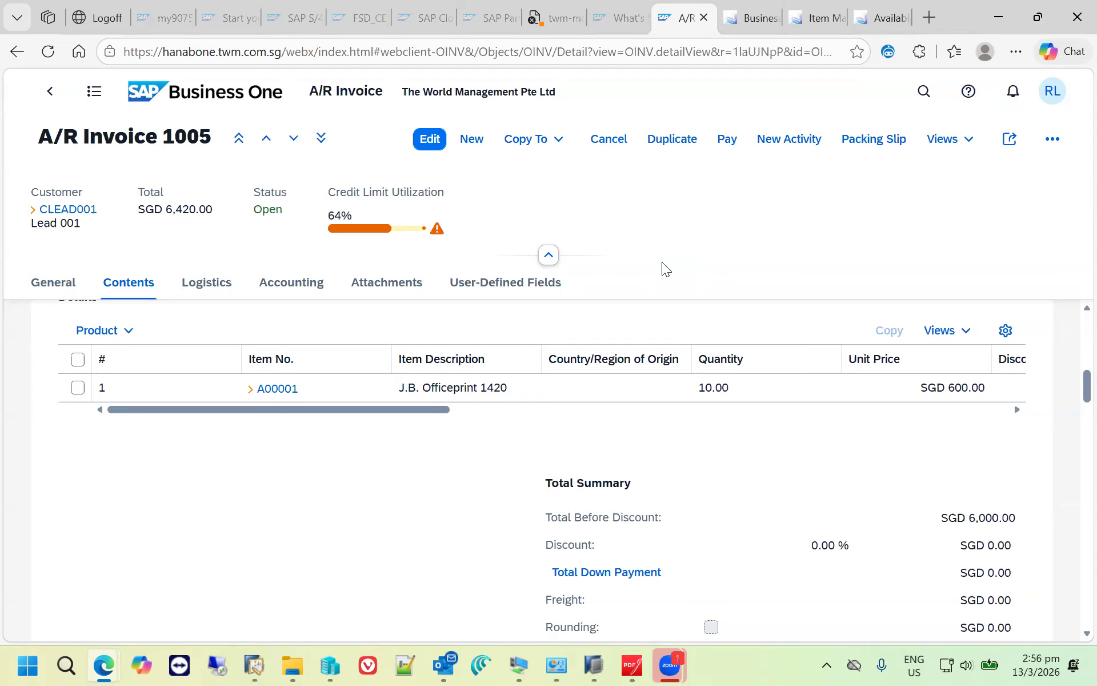
# - Create an incoming payment from the A/R invoice, enter the SGD 6,099.00 balance due as the cash total, and add the payment
pyautogui.click(725, 139)
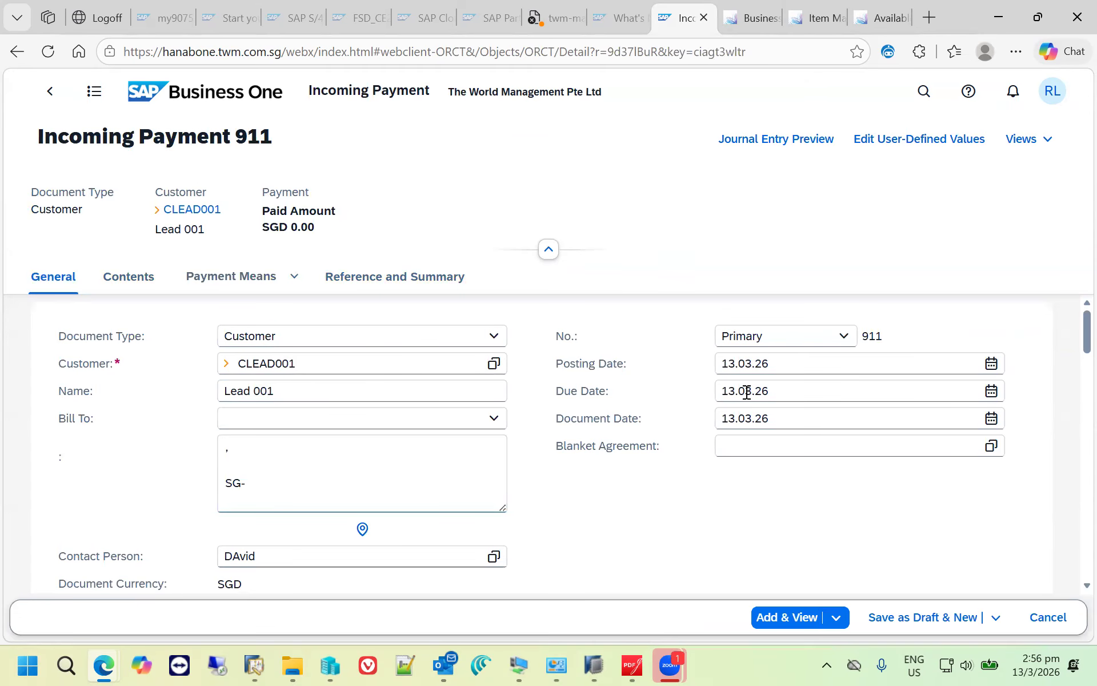
pyautogui.scroll(-5, 570, 488)
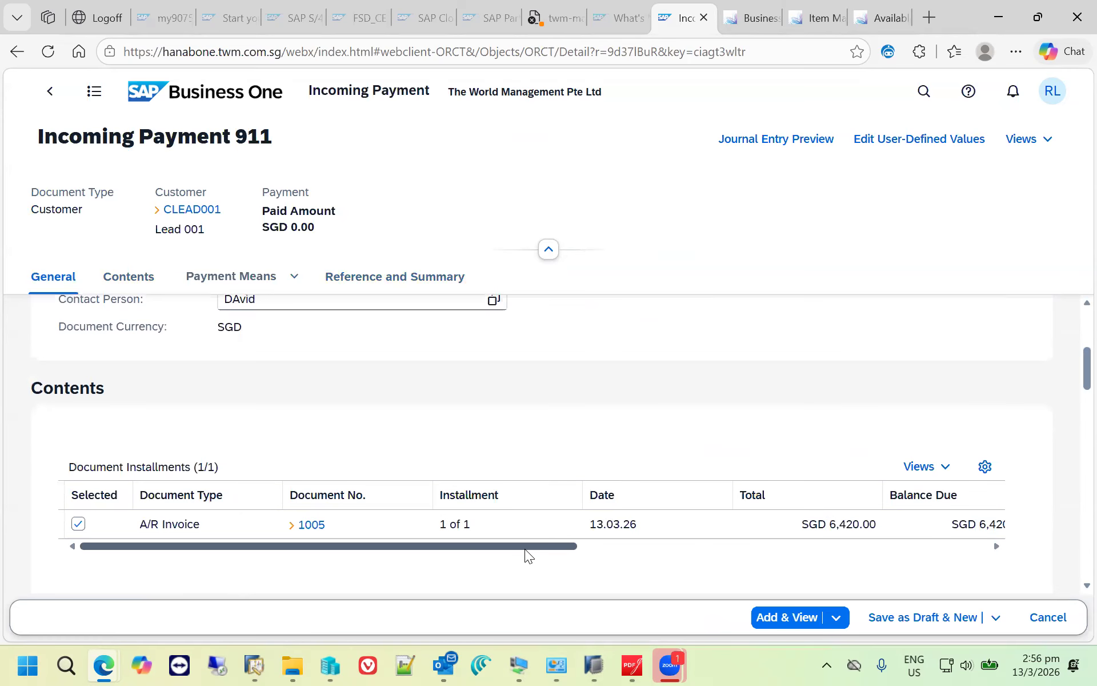
pyautogui.click(295, 276)
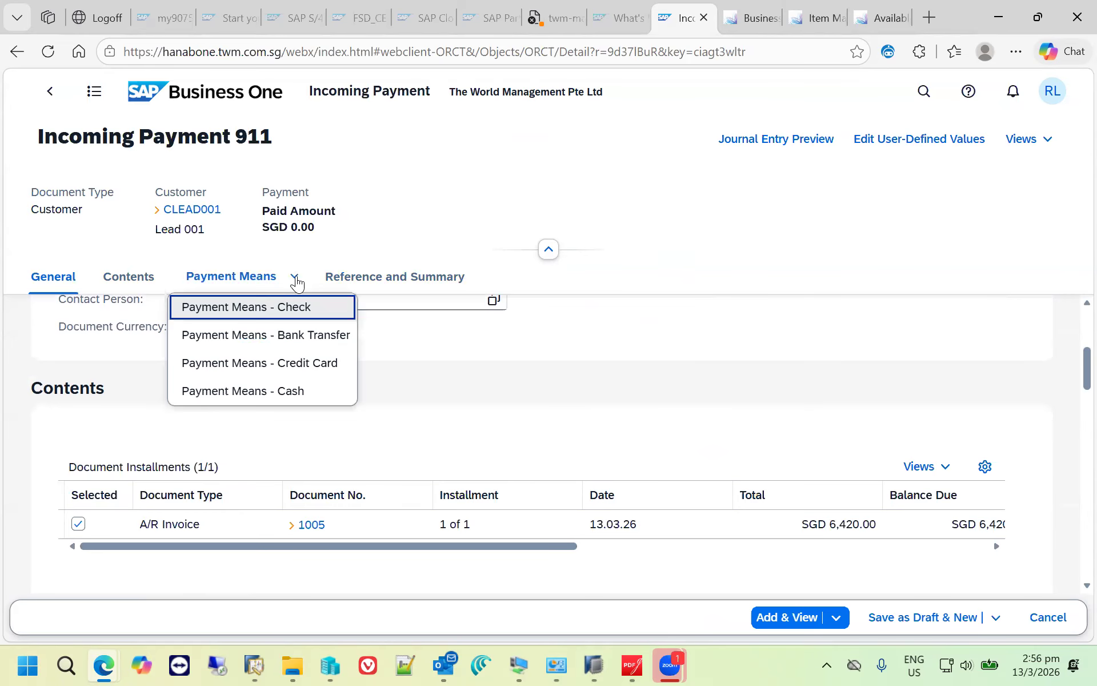
pyautogui.click(314, 392)
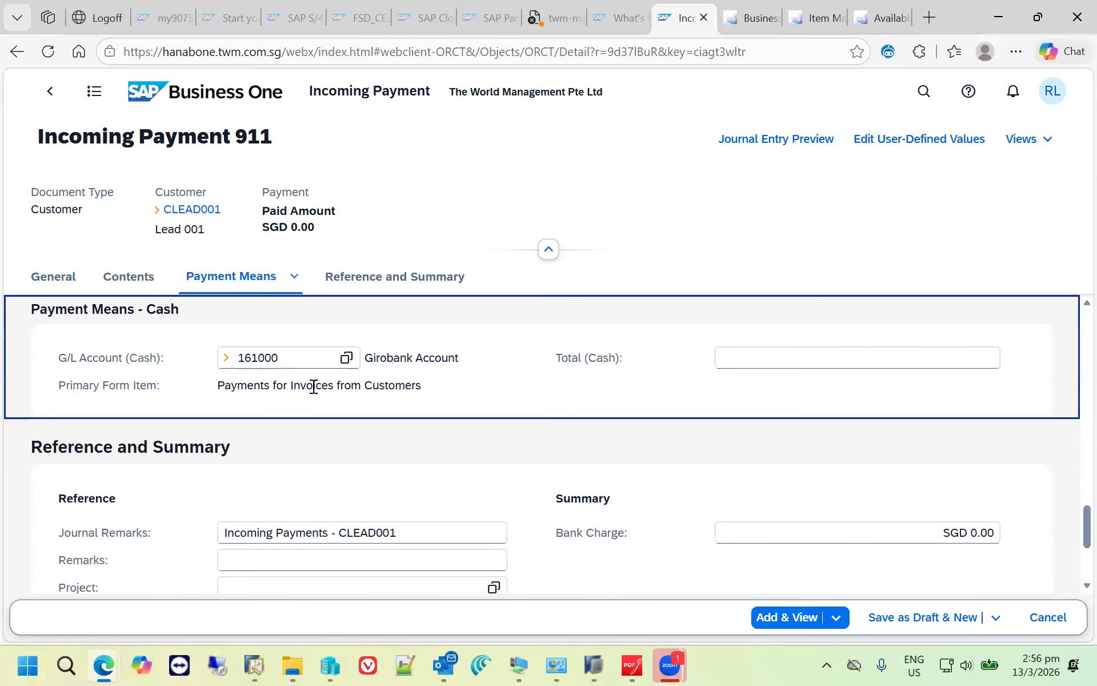
pyautogui.click(305, 359)
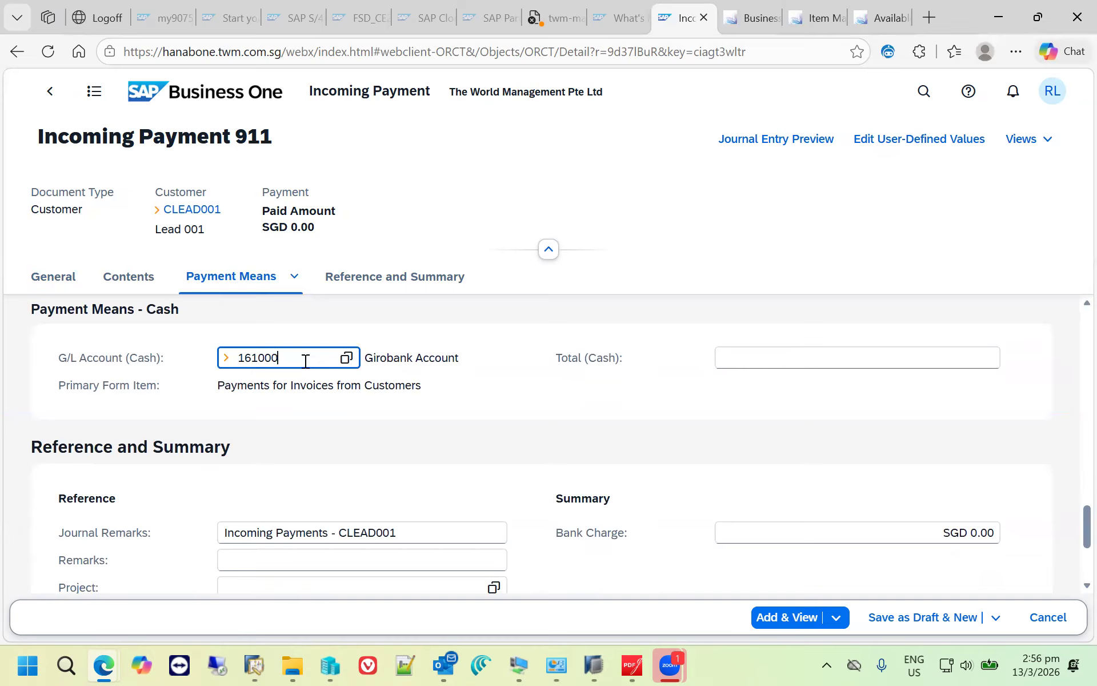
pyautogui.click(806, 365)
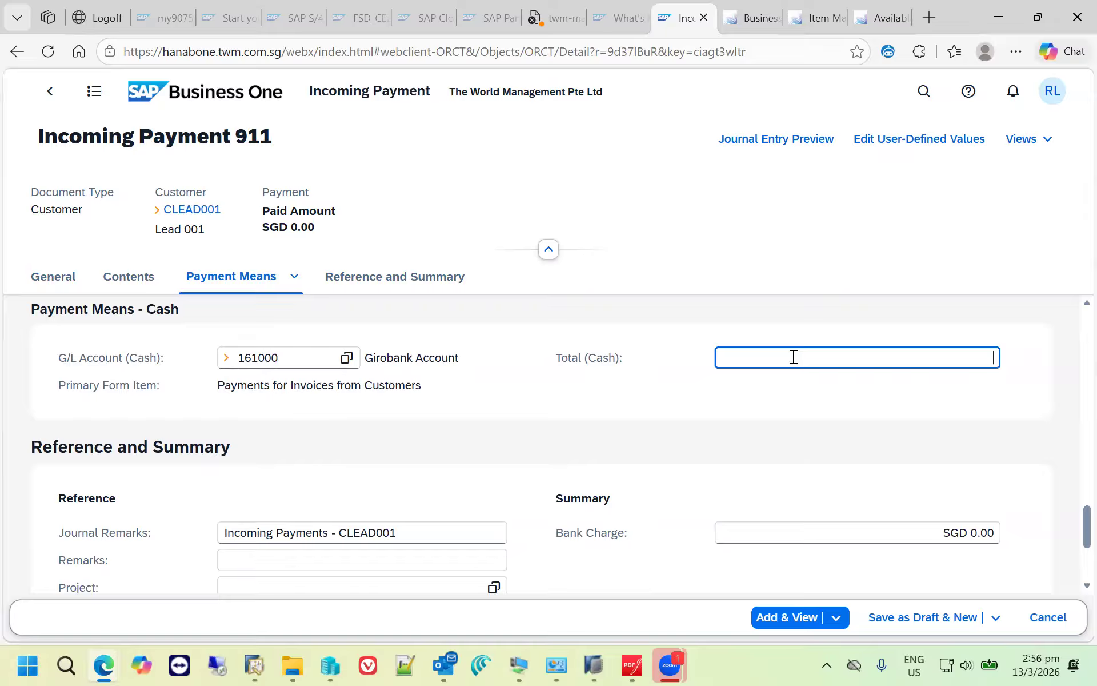
pyautogui.hotkey('ctrl', 'b')
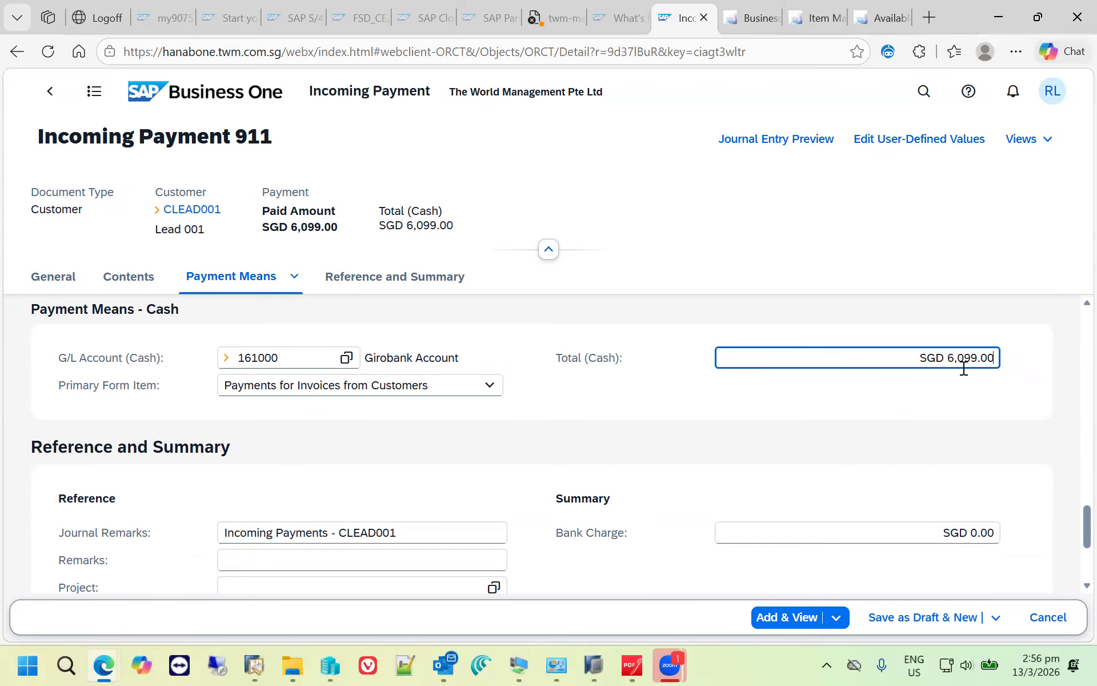
pyautogui.click(776, 617)
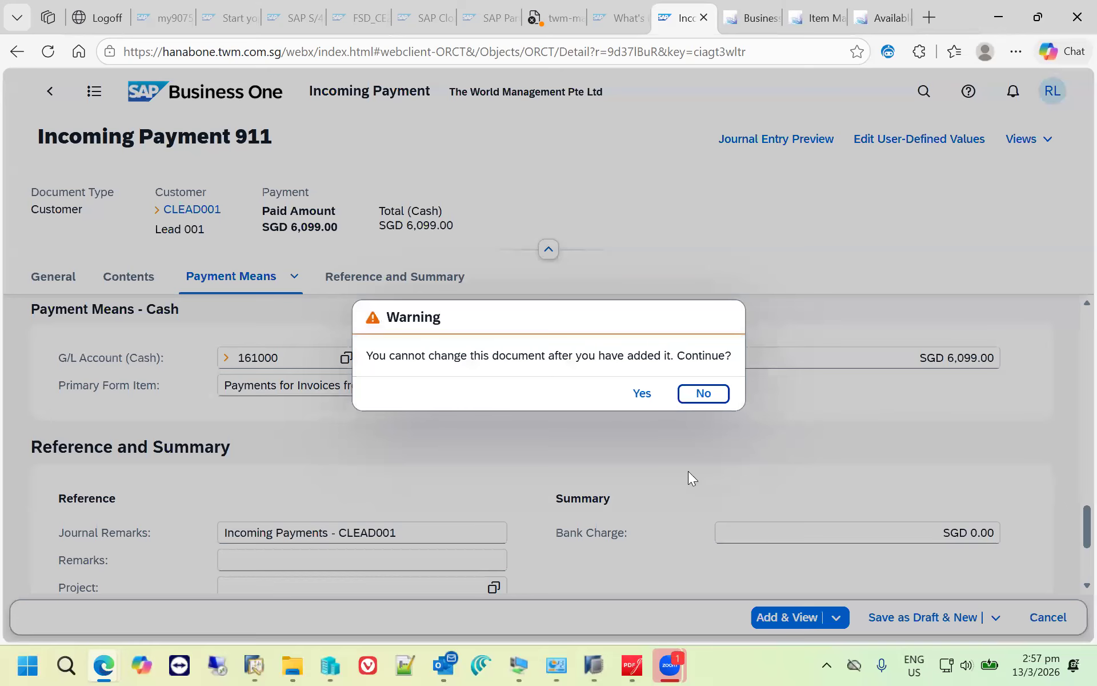
pyautogui.click(639, 393)
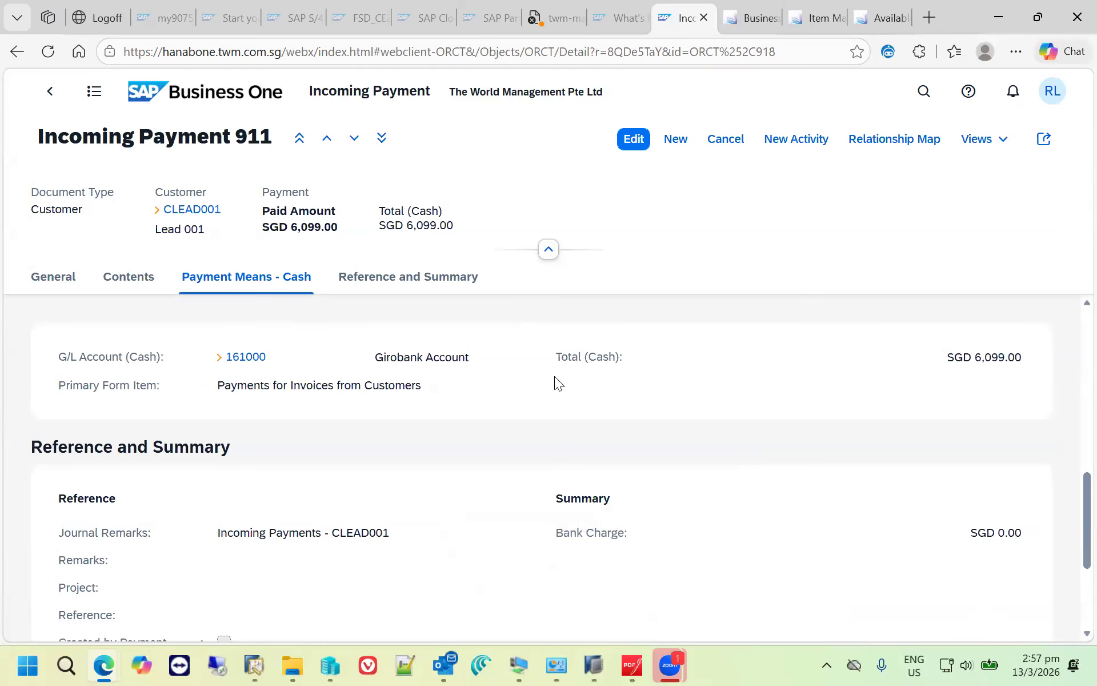
# - Review the added incoming payment's cash details, its reference and summary section, and its general details
pyautogui.scroll(-1, 554, 376)
pyautogui.scroll(1, 555, 376)
pyautogui.click(420, 283)
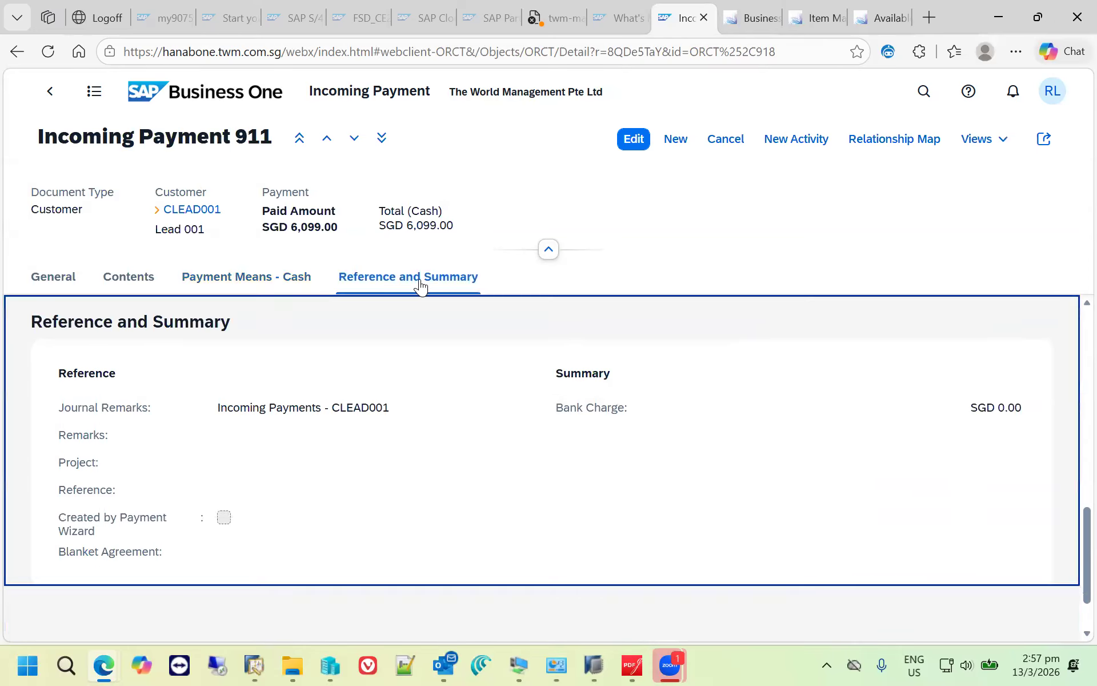
pyautogui.click(53, 281)
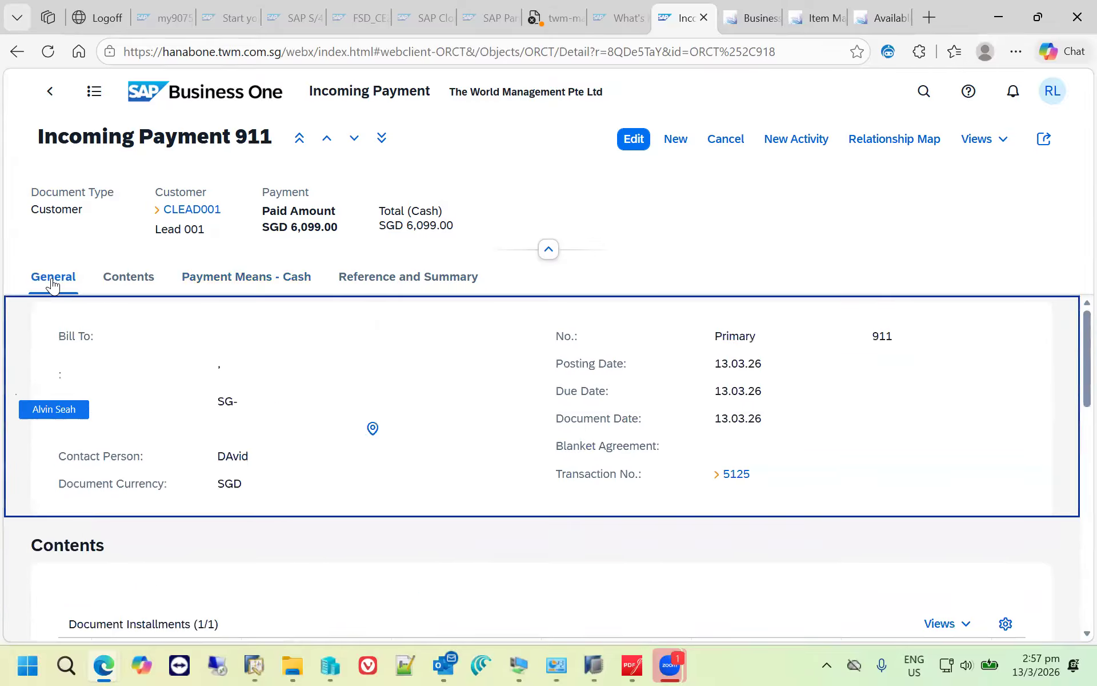
# - Open the incoming payment's journal entry in full, examine its debit and credit lines, and return to the payment
pyautogui.click(734, 475)
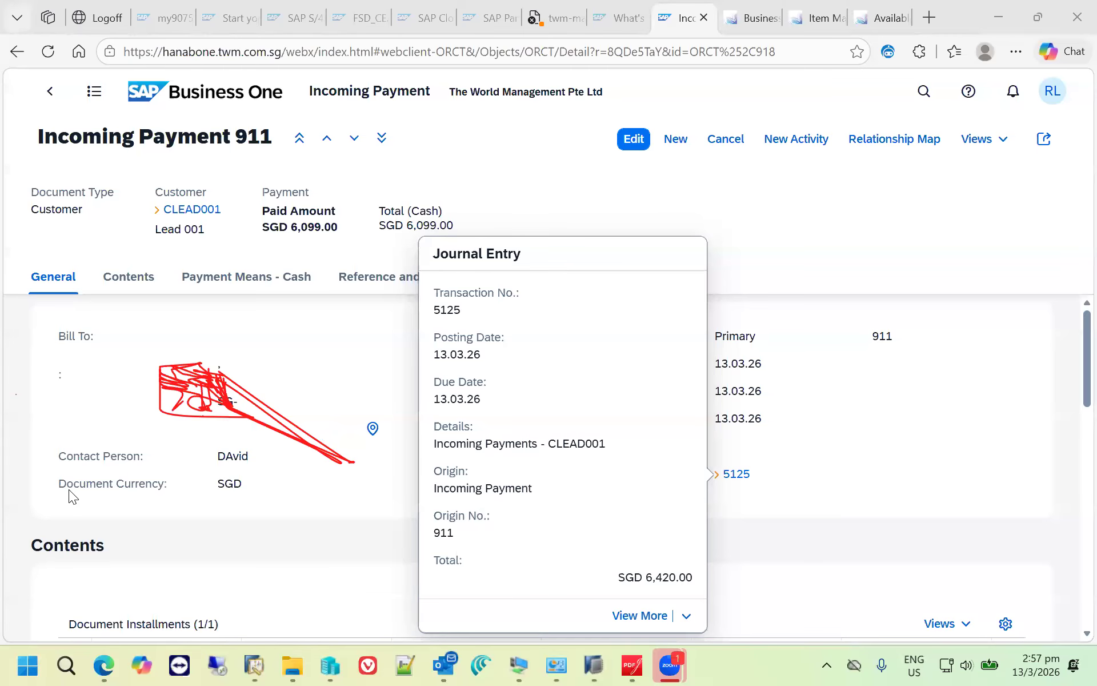
pyautogui.moveTo(156, 372)
pyautogui.mouseDown()
pyautogui.moveTo(289, 397)
pyautogui.moveTo(219, 401)
pyautogui.moveTo(210, 380)
pyautogui.moveTo(212, 401)
pyautogui.mouseUp()
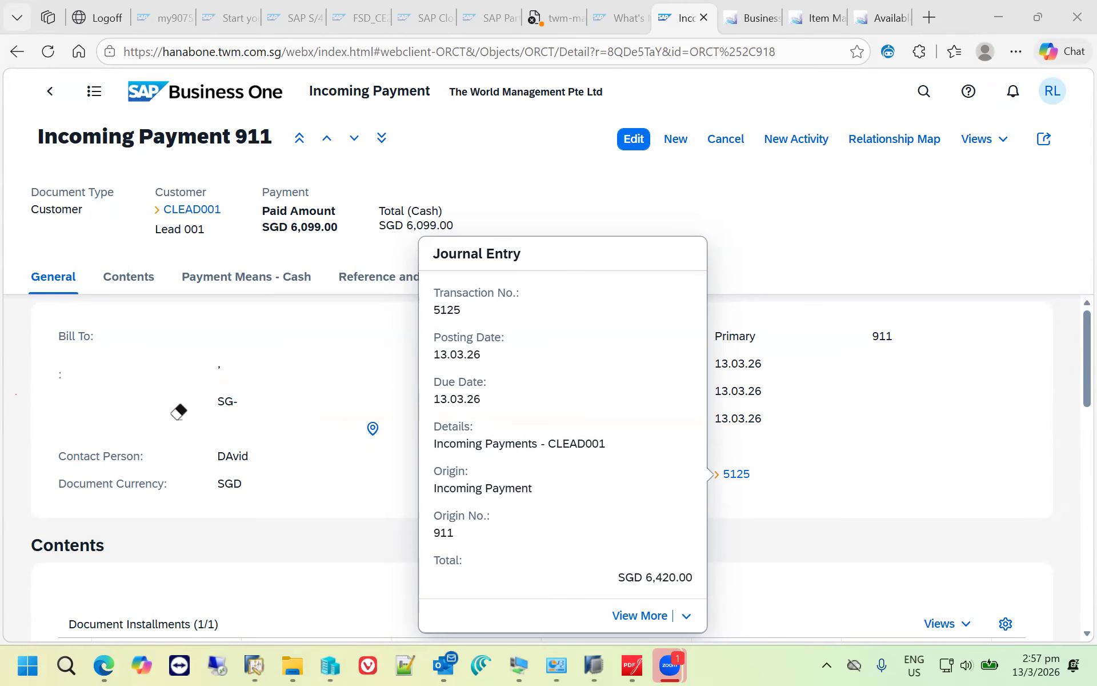
pyautogui.click(636, 619)
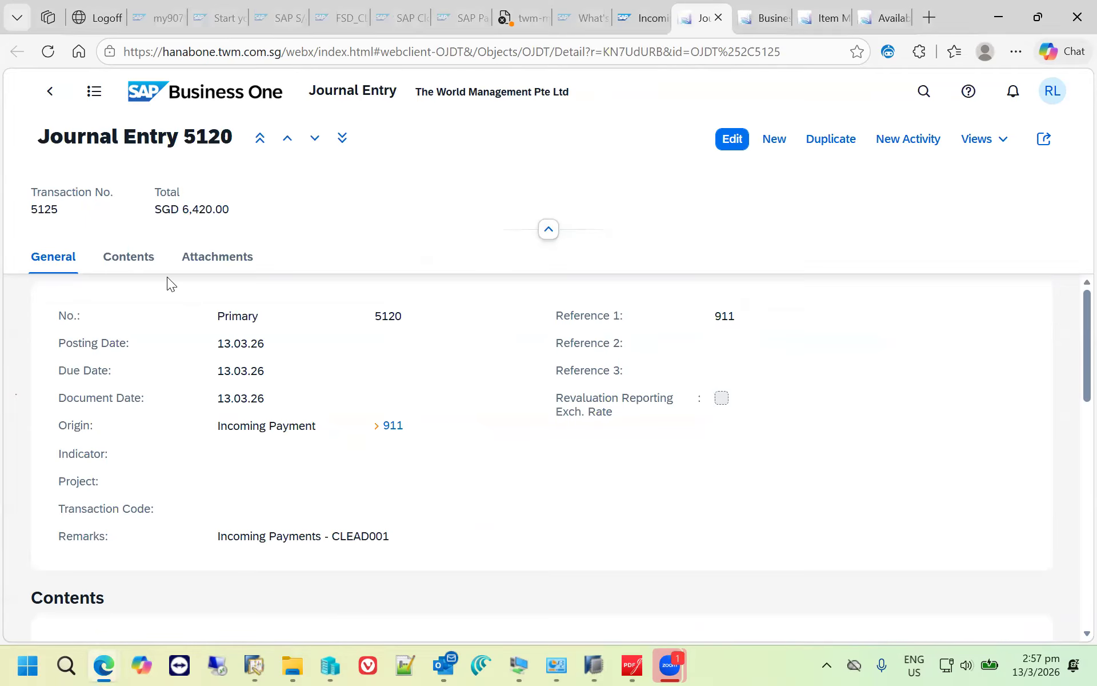
pyautogui.click(146, 262)
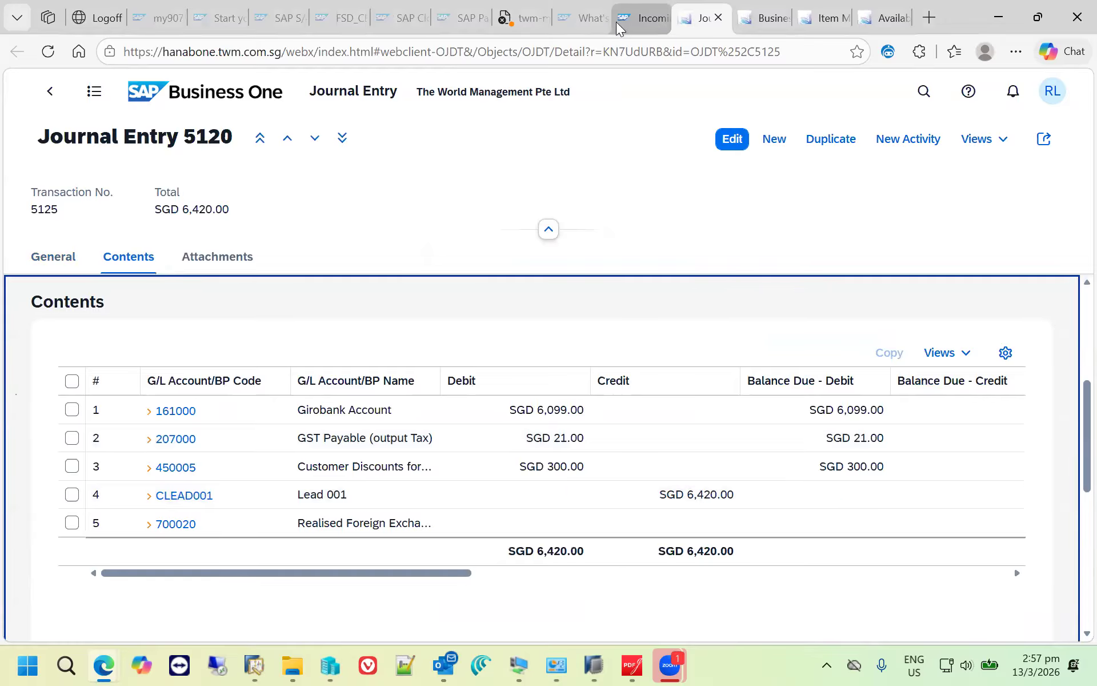
pyautogui.click(647, 24)
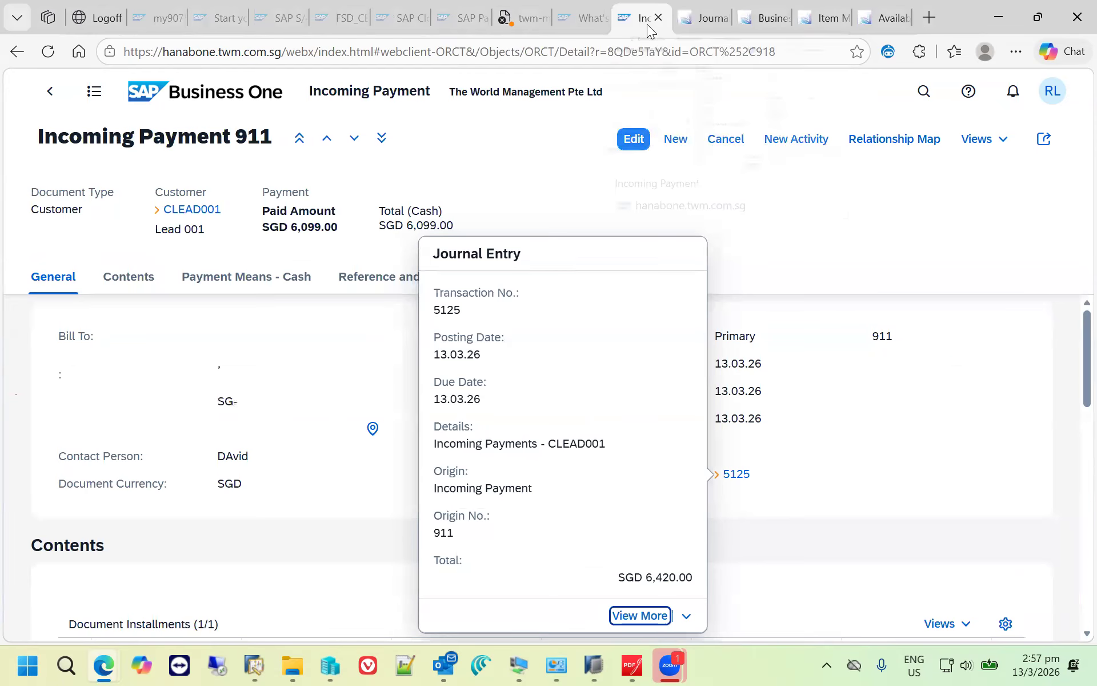
pyautogui.click(813, 194)
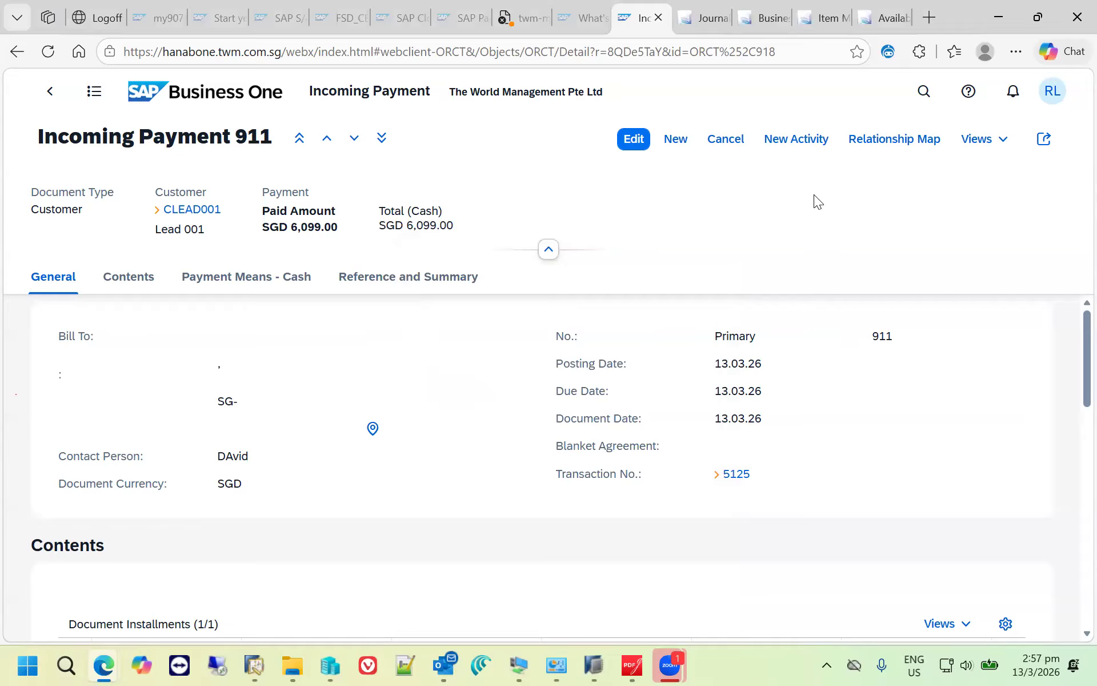
# - Open the A/R invoice through the payment's relationship map and examine the invoice's own enlarged relationship map of linked sales documents
pyautogui.click(896, 144)
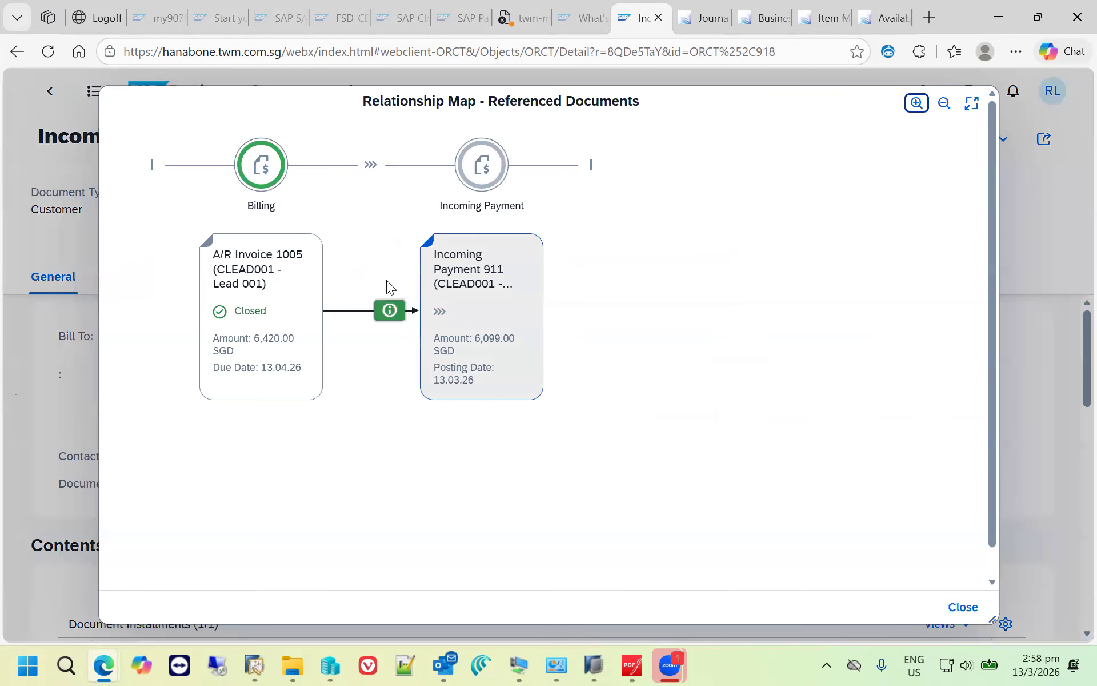
pyautogui.click(256, 307)
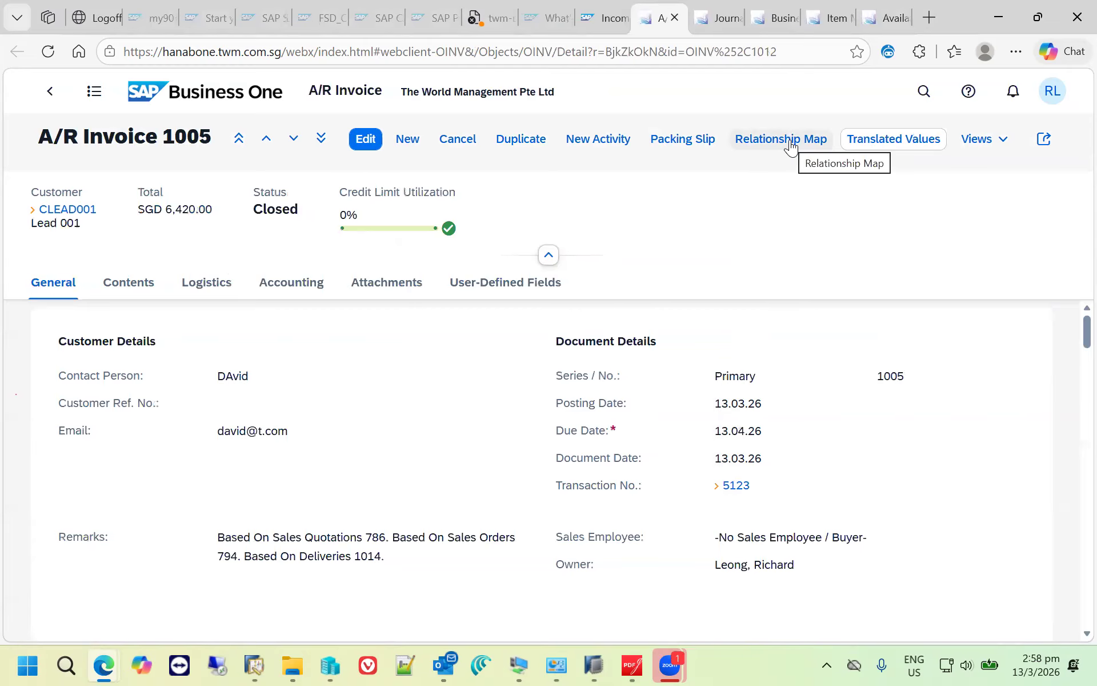
pyautogui.click(790, 144)
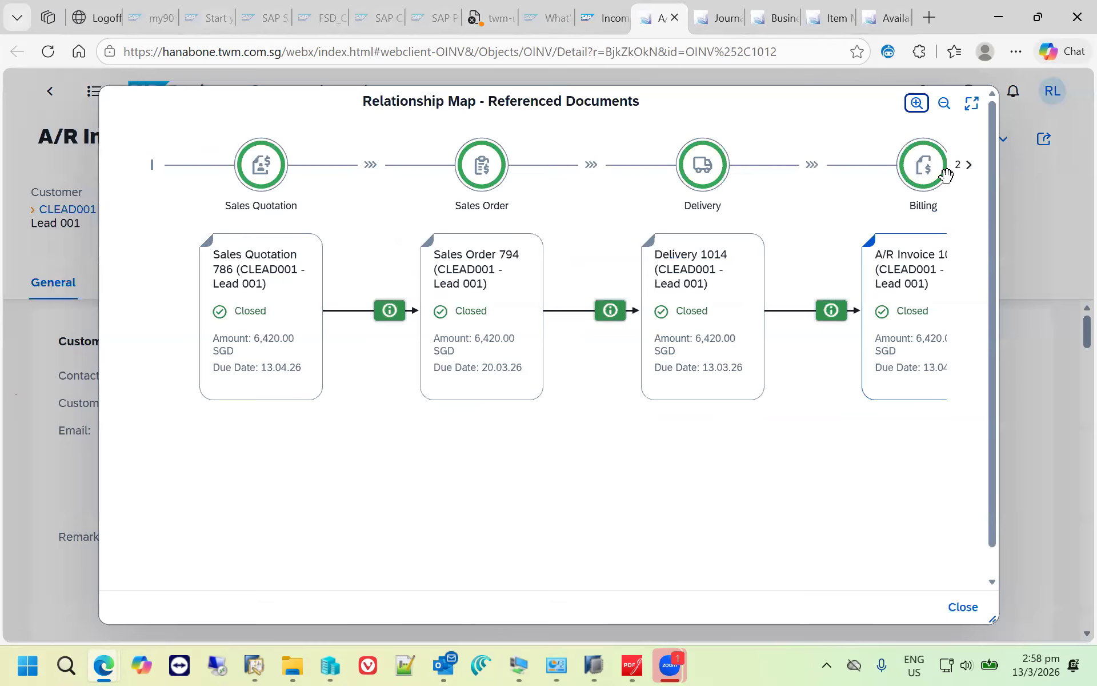
pyautogui.click(603, 123)
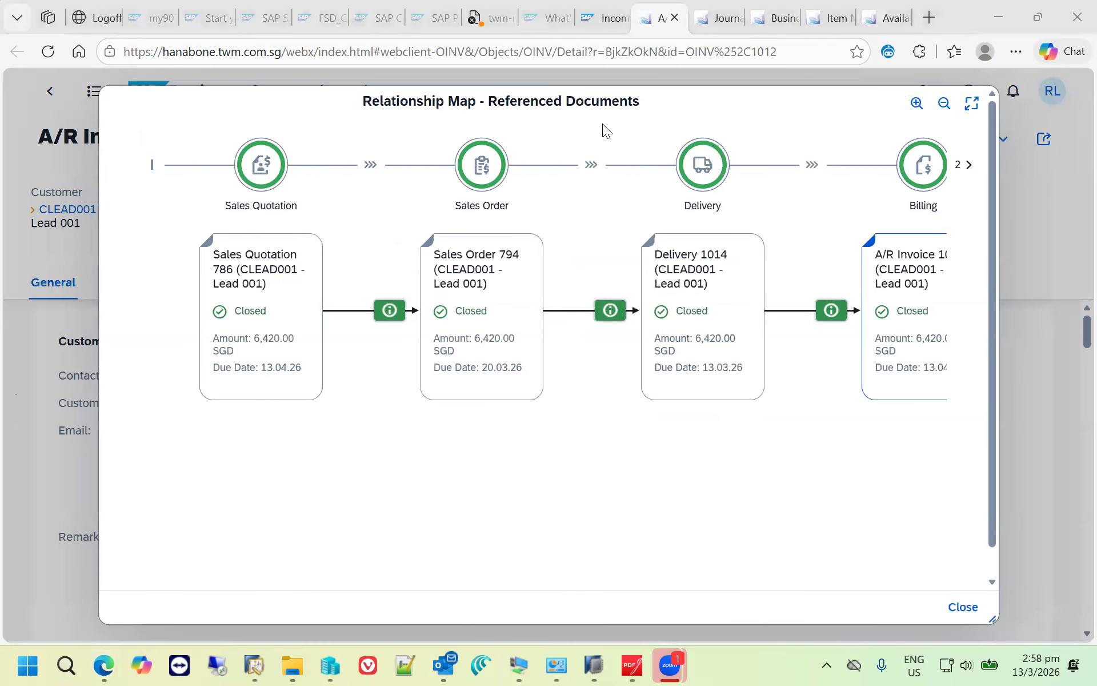
pyautogui.click(972, 103)
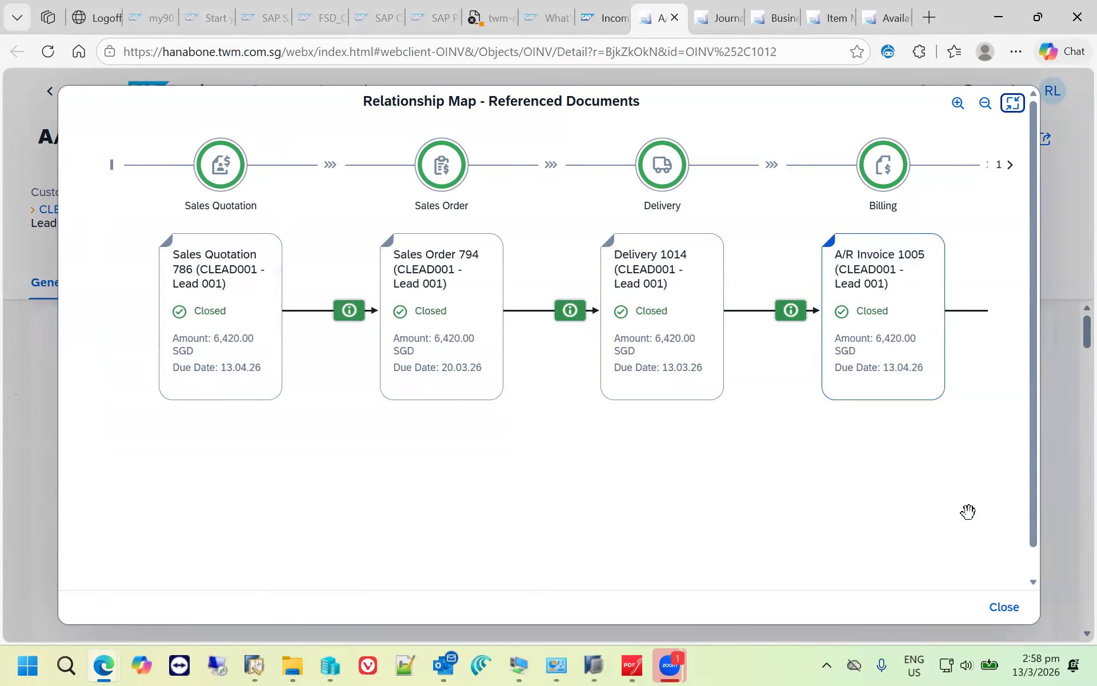
pyautogui.click(1021, 607)
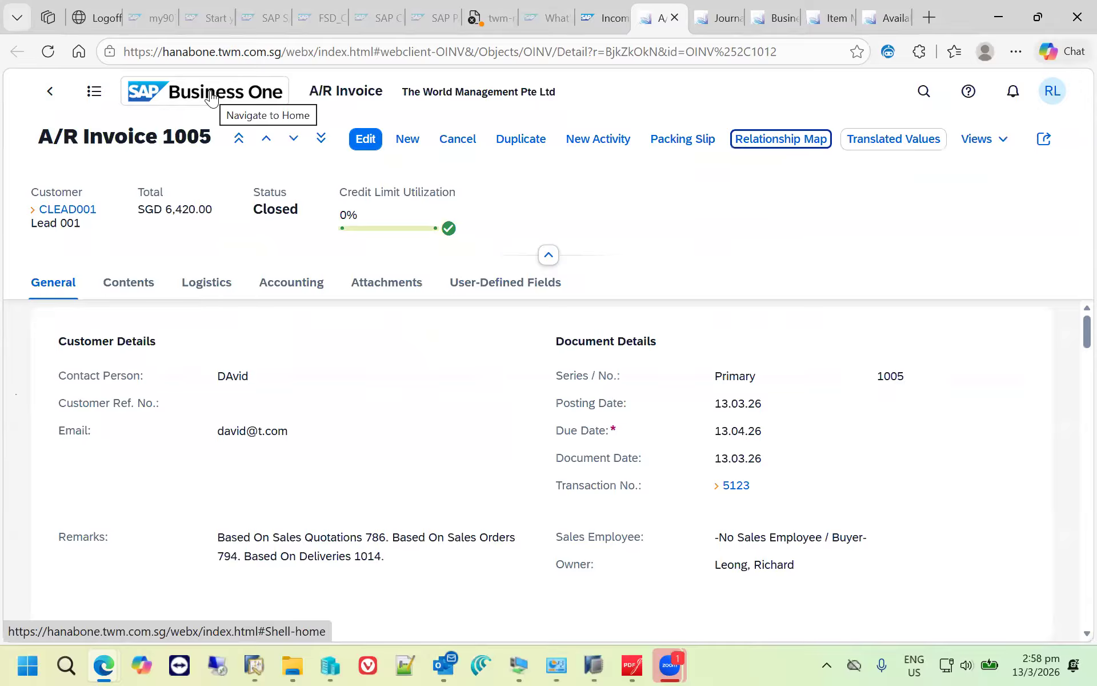
# - Return to the home page and open the Sales Analysis report from the Reports section
pyautogui.click(210, 94)
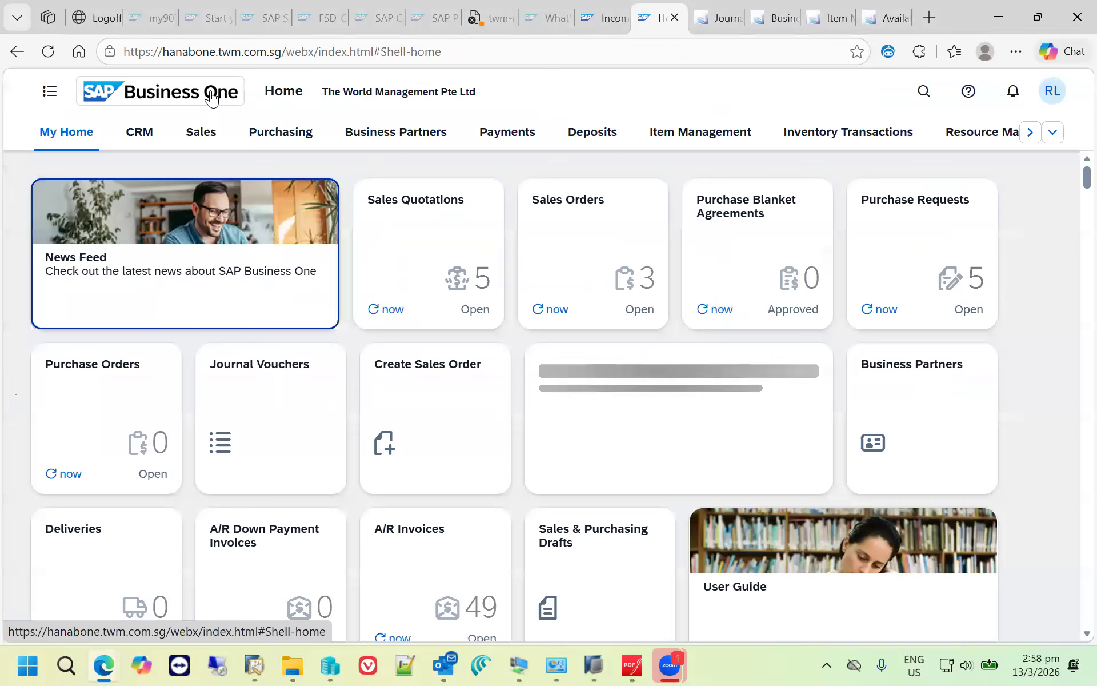
pyautogui.click(1055, 134)
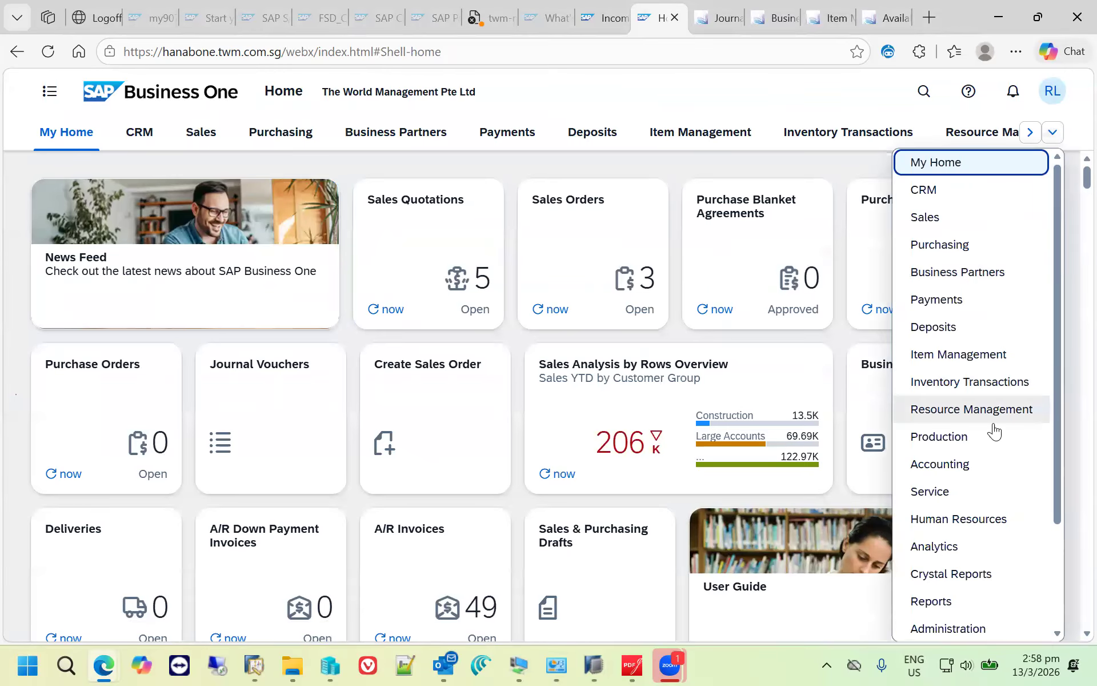
pyautogui.click(935, 600)
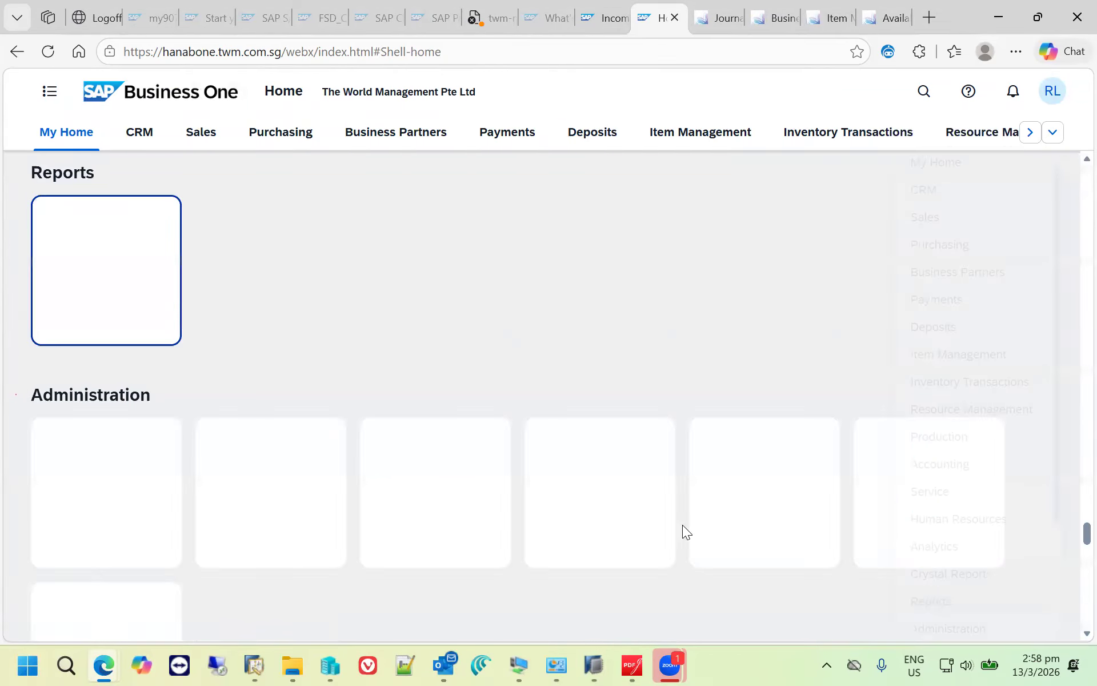
pyautogui.click(130, 265)
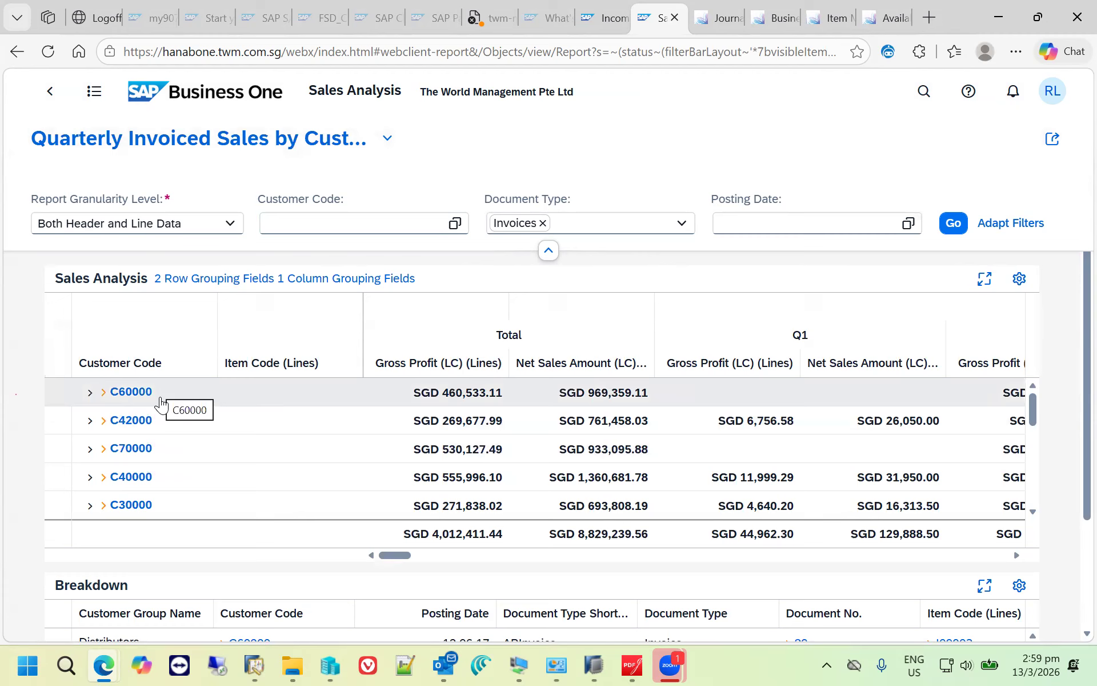
# - Examine the quarterly invoiced sales and gross profit per customer down to CLEAD001, and the invoice breakdown beneath
pyautogui.scroll(-3, 166, 400)
pyautogui.scroll(-2, 239, 422)
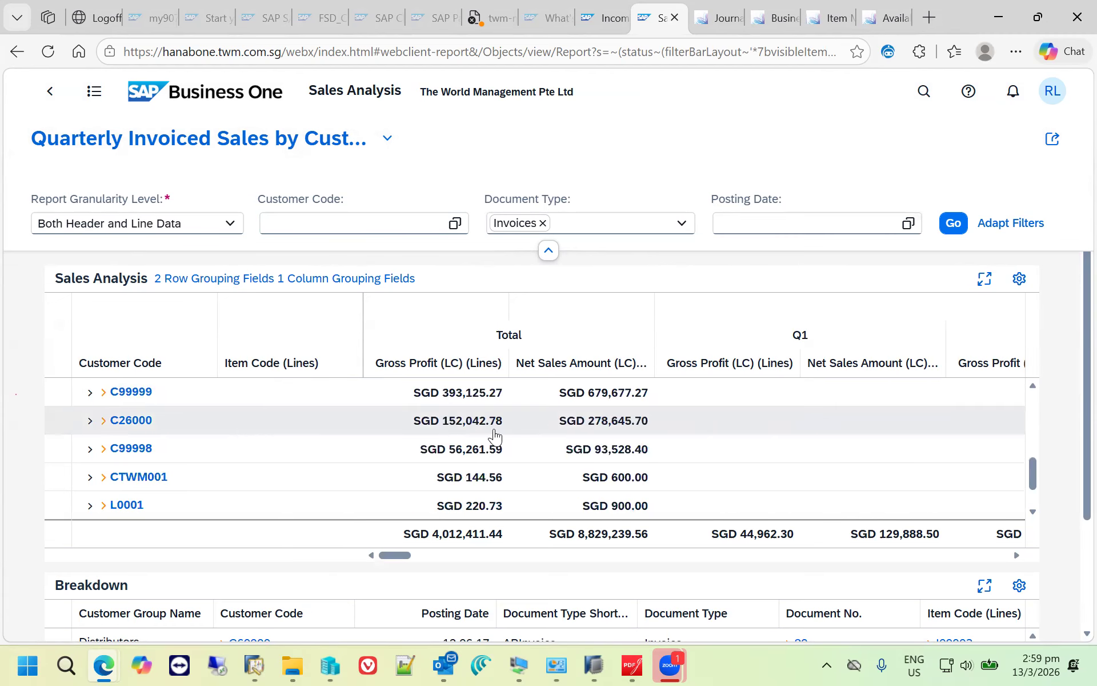
pyautogui.scroll(2, 489, 429)
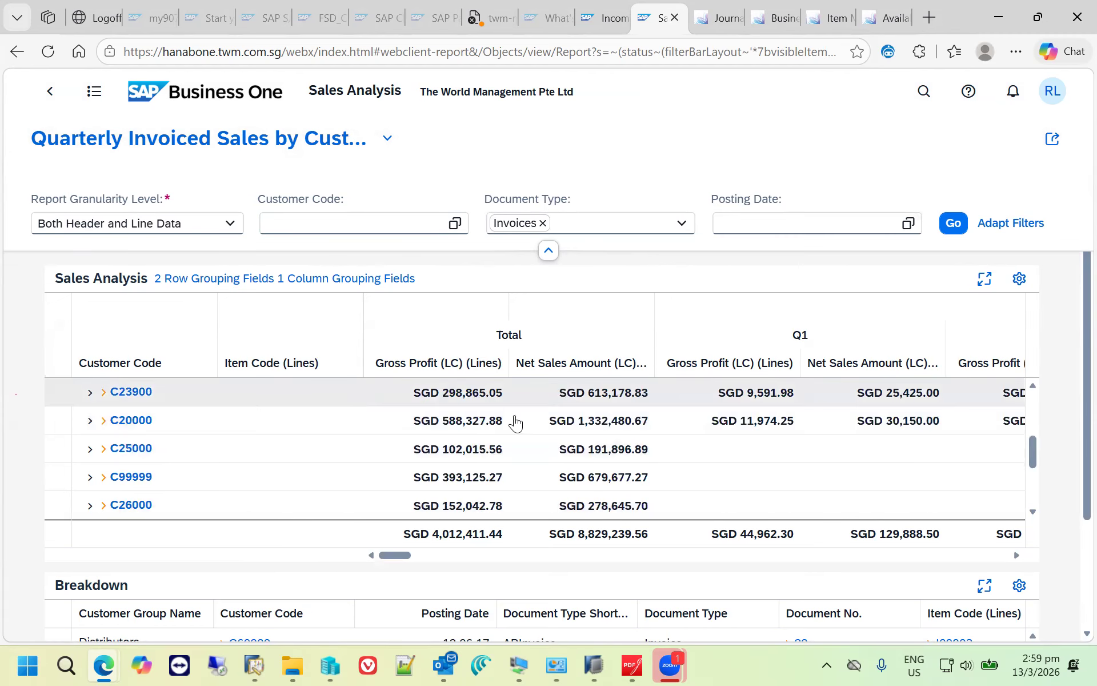
pyautogui.scroll(-3, 1070, 455)
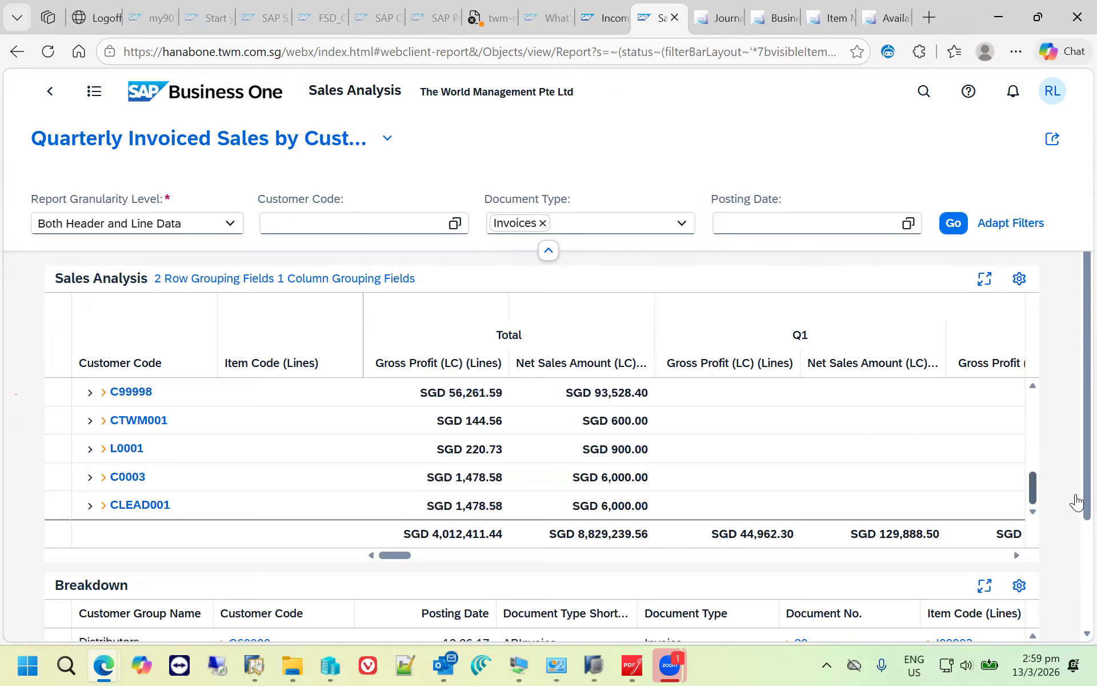
pyautogui.scroll(-2, 1073, 571)
pyautogui.scroll(-1, 1070, 623)
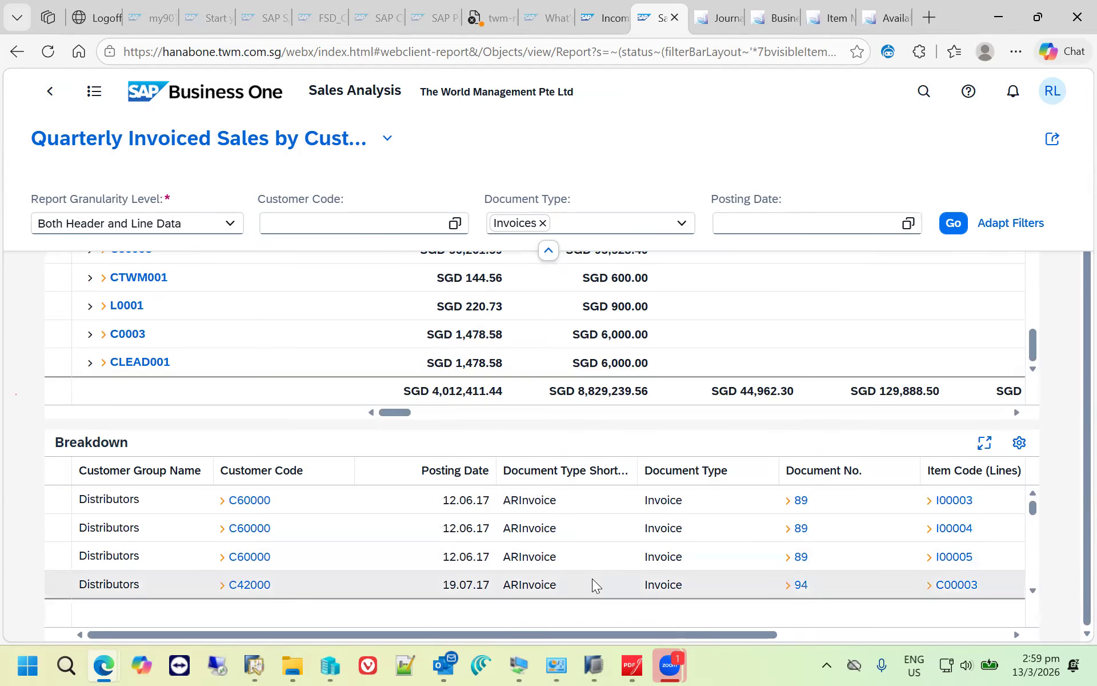
# - Switch the Sales Analysis report to the 5-Year Document Comparison view and collapse its filter area to view the figures
pyautogui.click(388, 139)
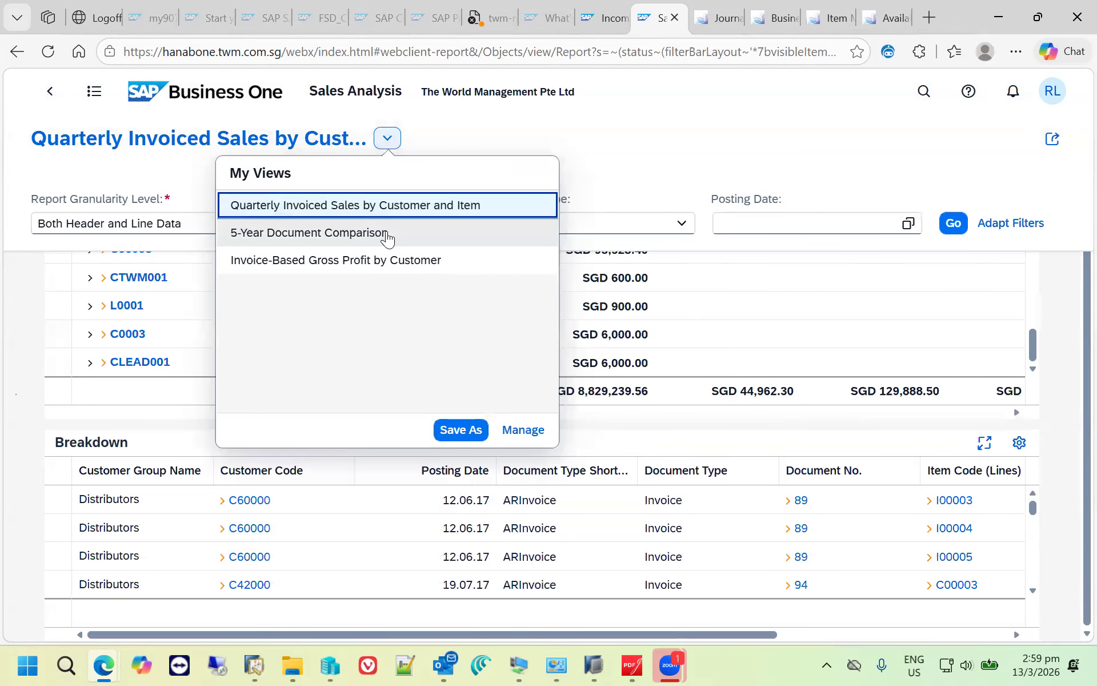
pyautogui.click(387, 236)
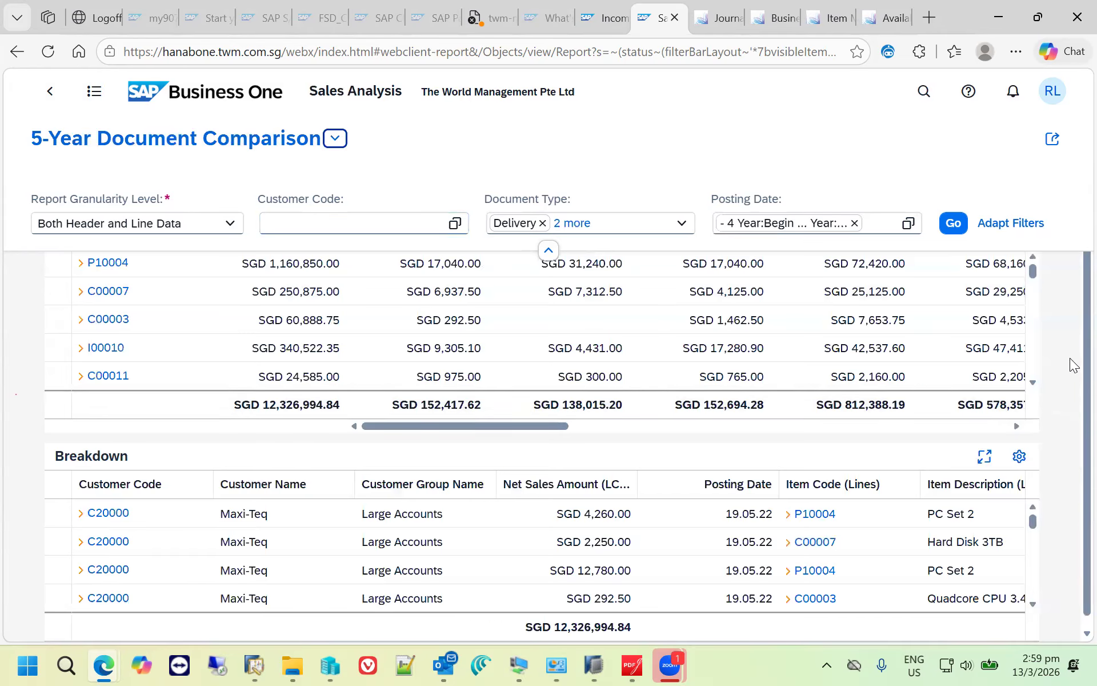
pyautogui.scroll(2, 1069, 343)
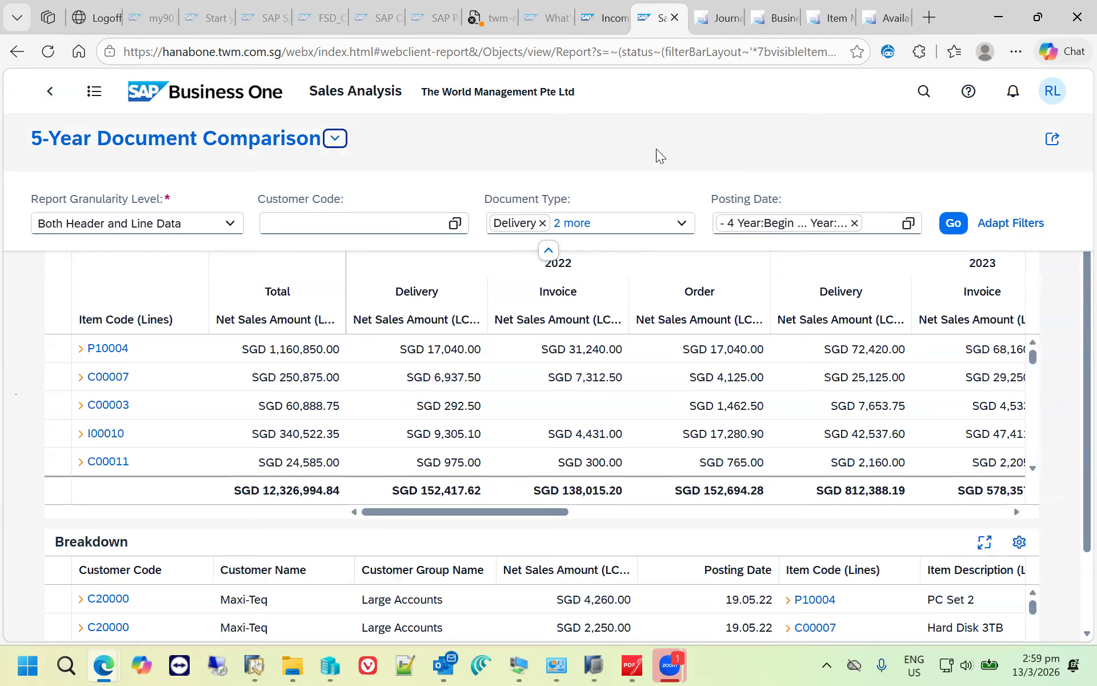
pyautogui.click(493, 147)
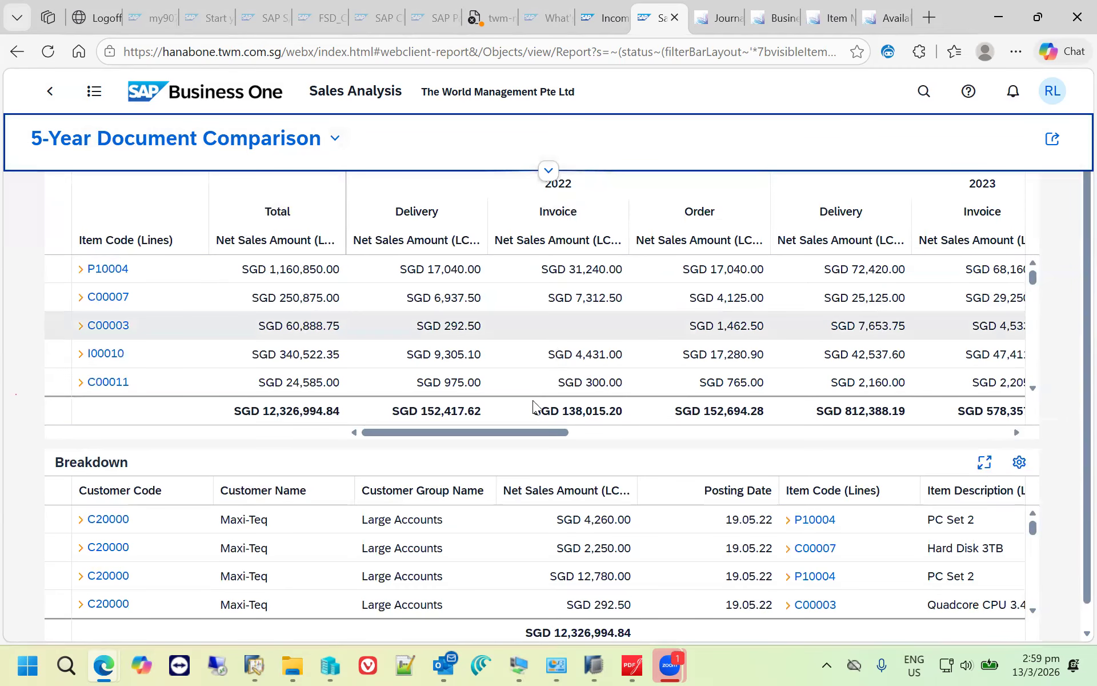
# - Examine the delivery, invoice and order amounts per item from 2022 through 2026 in the comparison table
pyautogui.moveTo(509, 436); pyautogui.dragTo(633, 449)
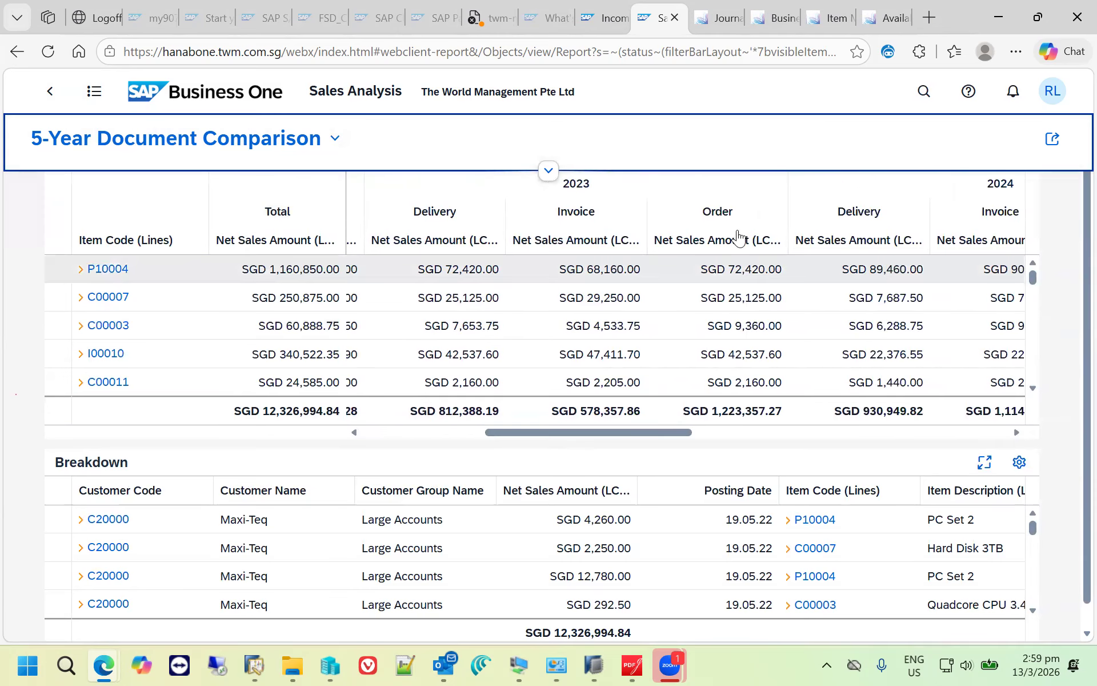
pyautogui.moveTo(659, 434); pyautogui.dragTo(1032, 435)
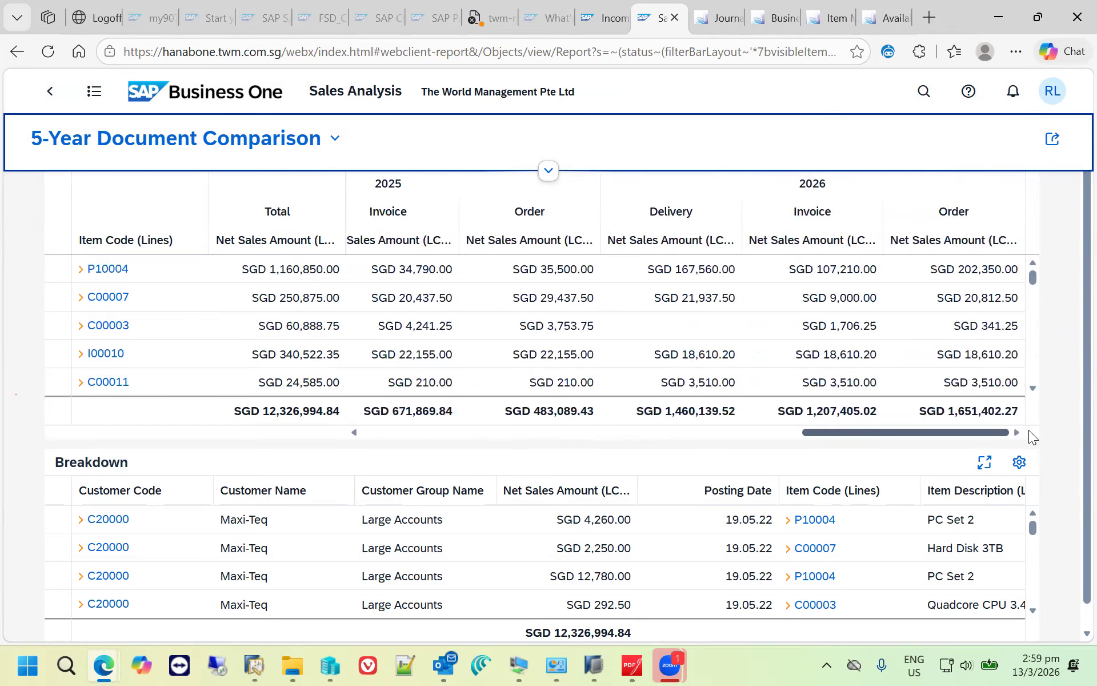
pyautogui.click(517, 433)
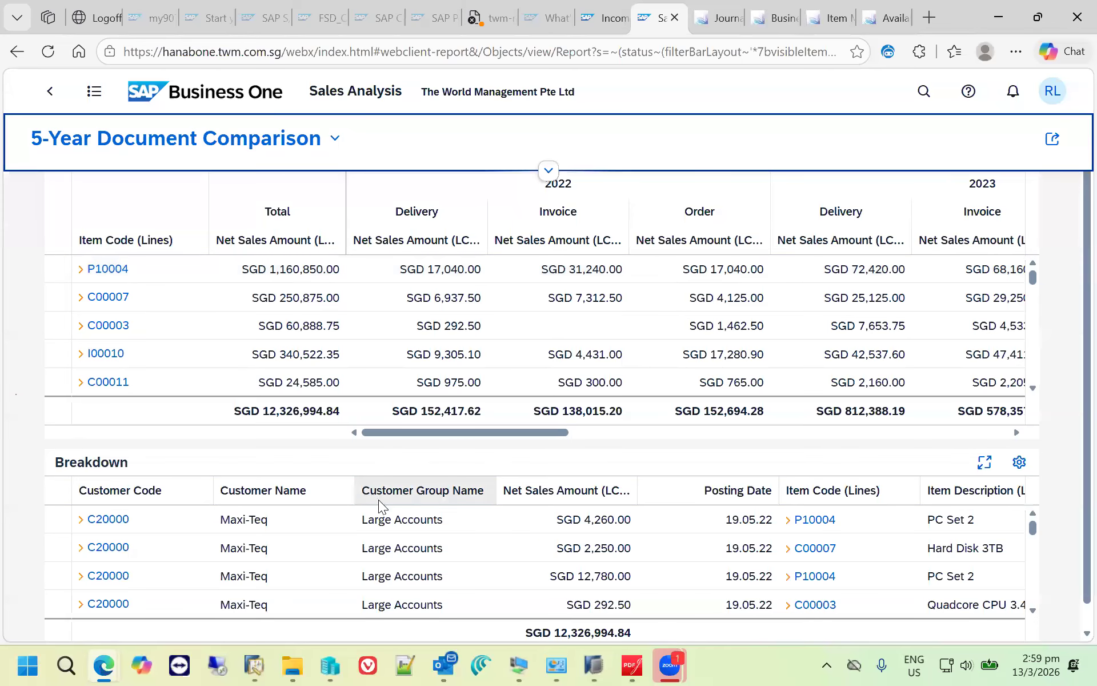
# - Open customer C20000's full business partner record from the breakdown and look through its Customer360 dashboard
pyautogui.click(114, 522)
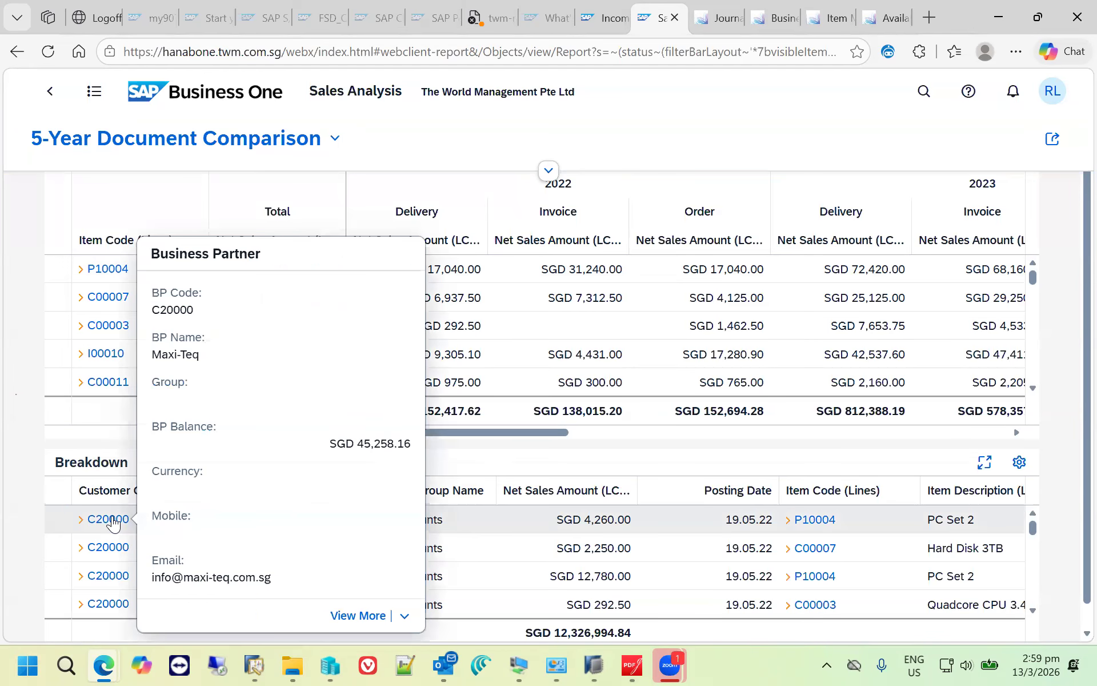
pyautogui.click(355, 615)
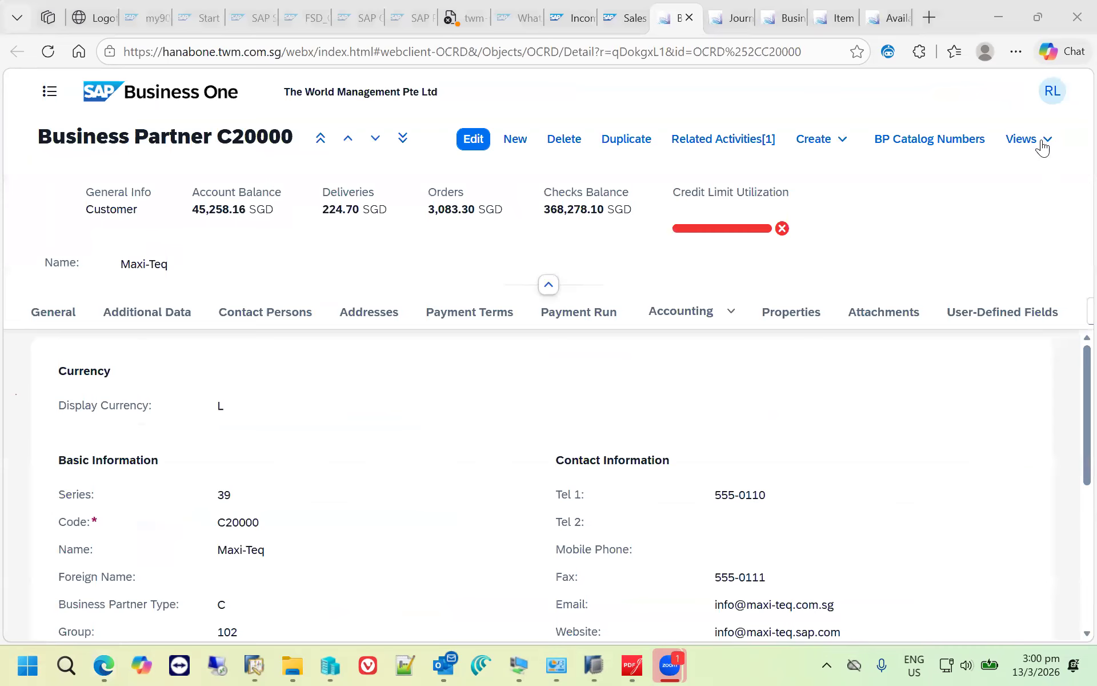
pyautogui.click(1045, 143)
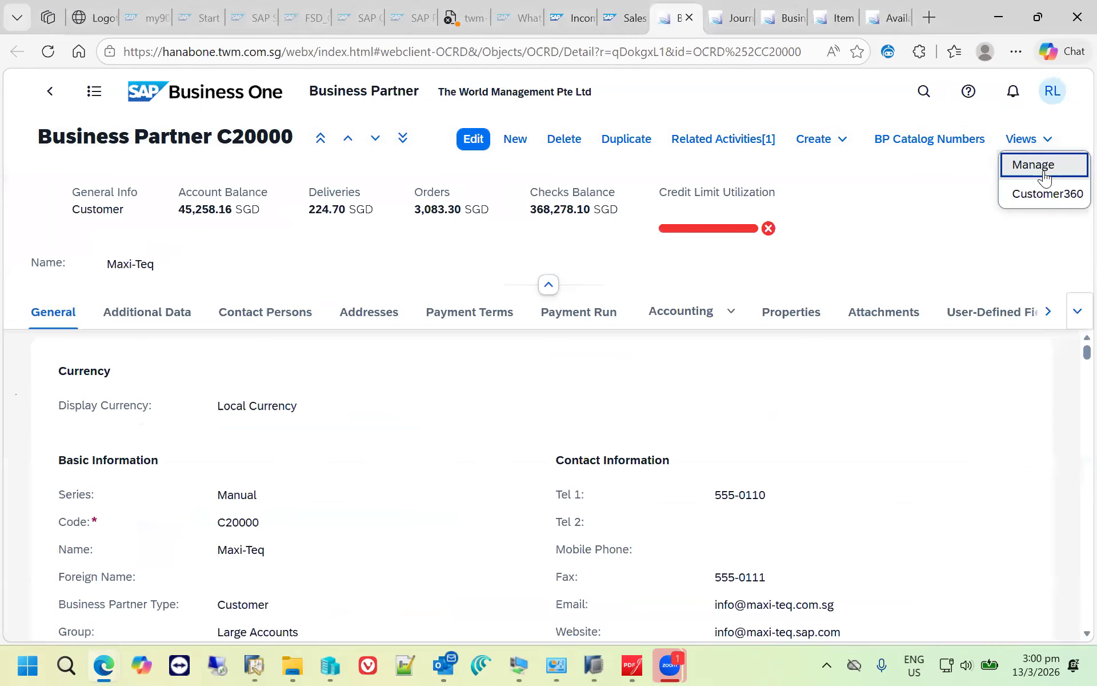
pyautogui.click(1042, 196)
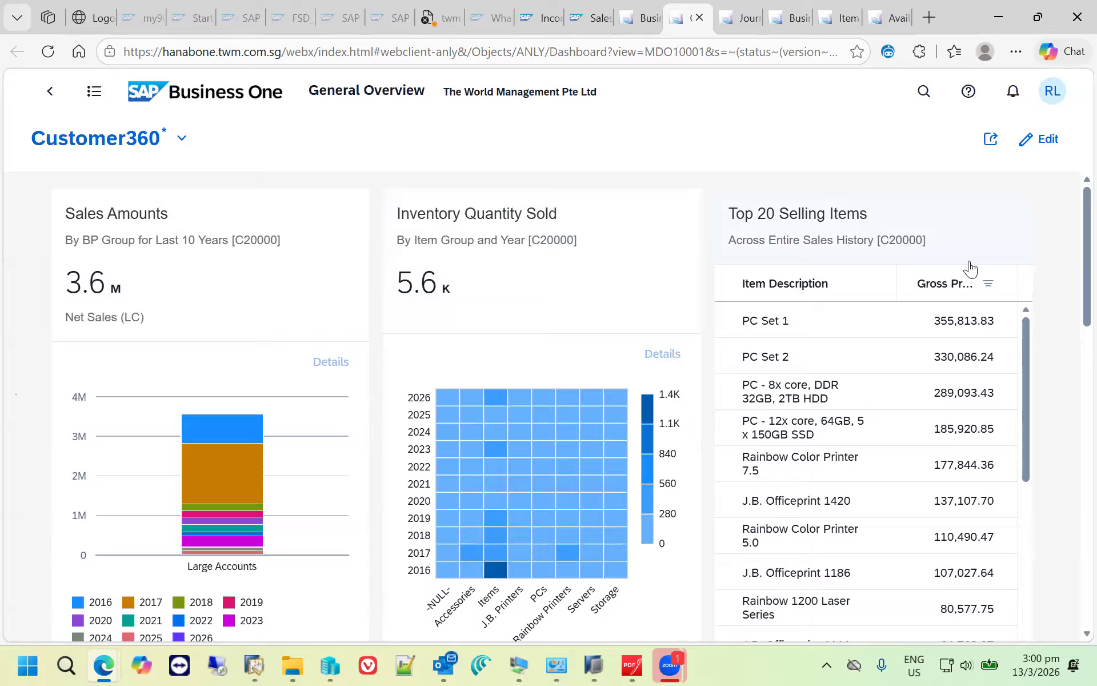
pyautogui.scroll(-5, 1073, 400)
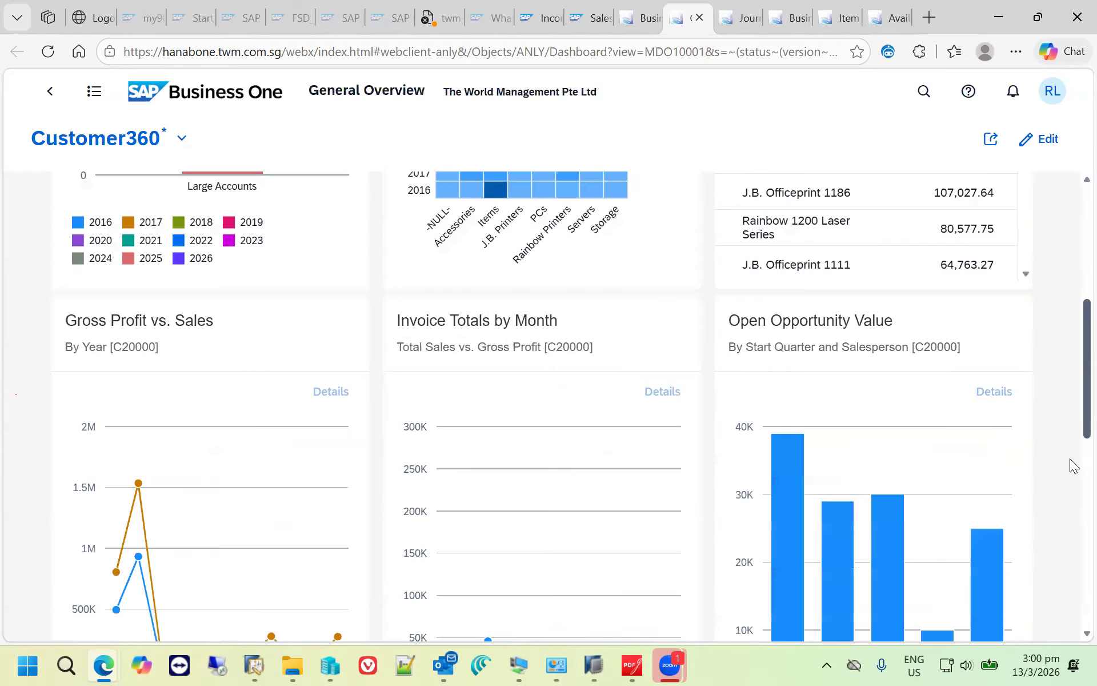
pyautogui.scroll(-5, 1070, 514)
pyautogui.scroll(6, 1072, 400)
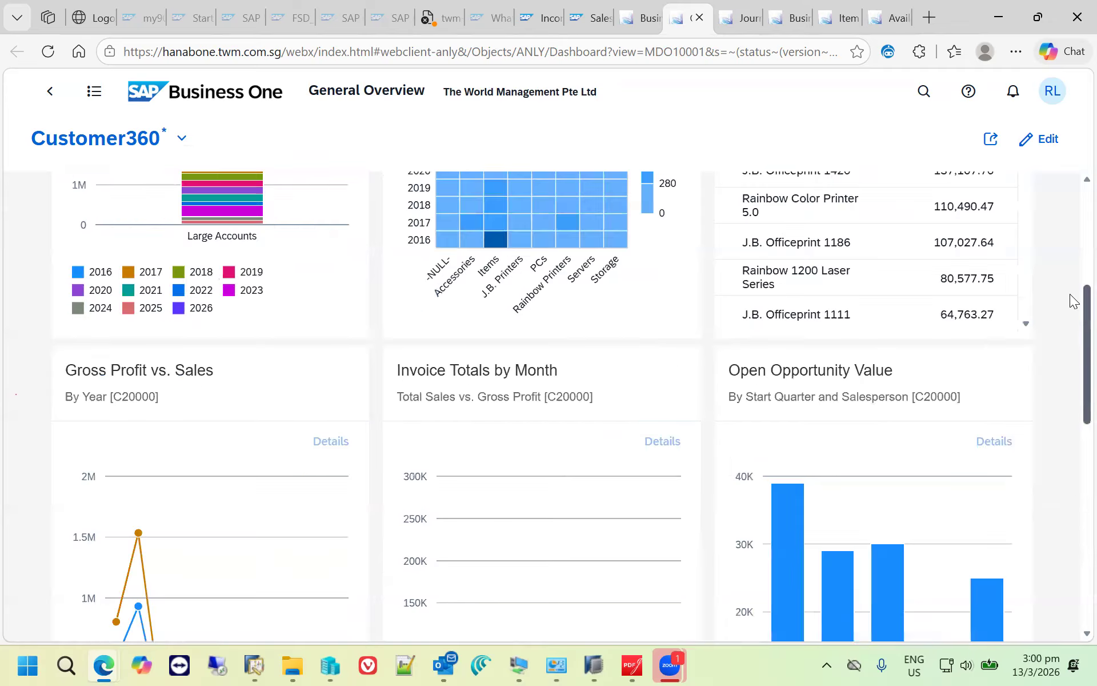
pyautogui.scroll(5, 1073, 302)
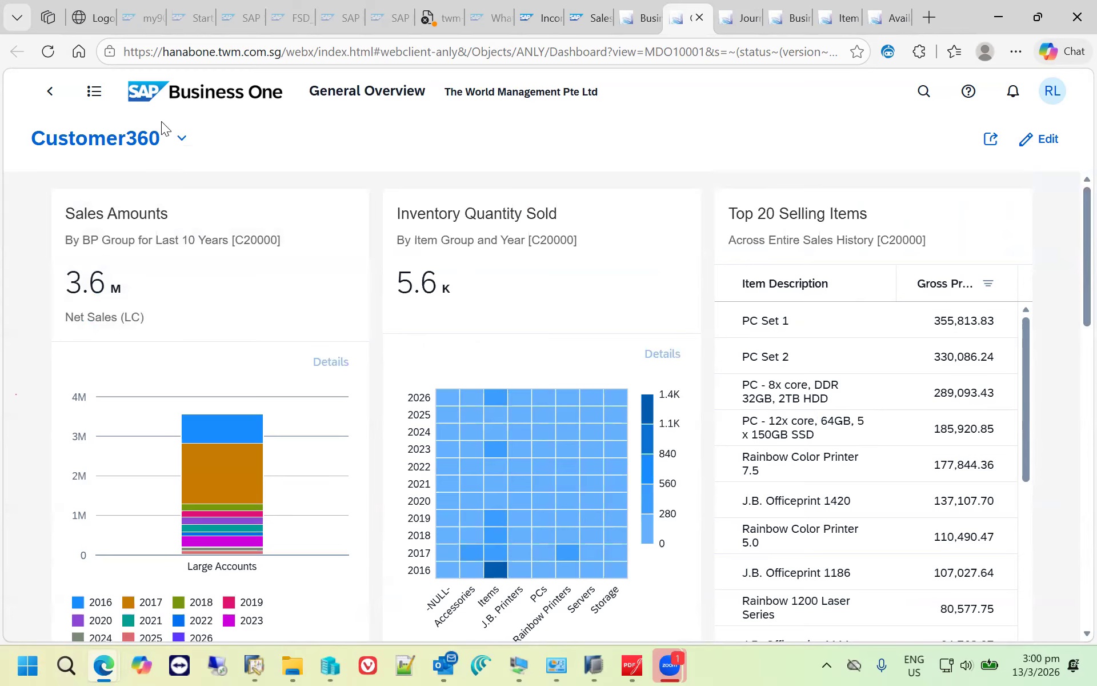
# - Switch the dashboard to the Standard view and show the details of the Distributors' 2016 sales amount
pyautogui.click(181, 139)
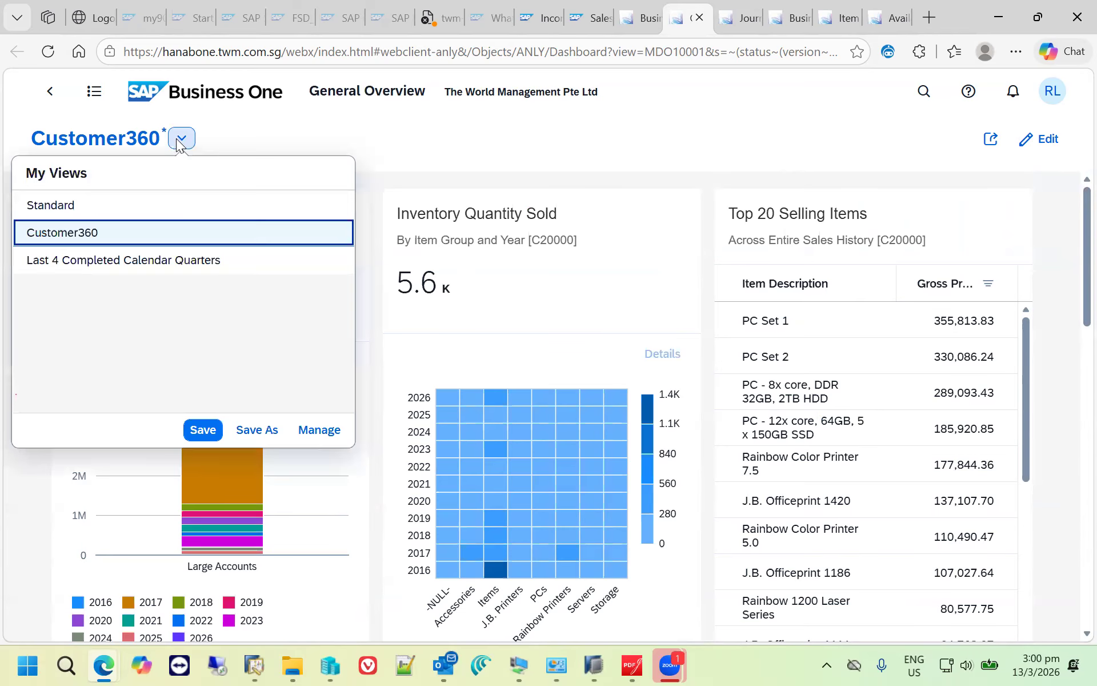
pyautogui.click(130, 206)
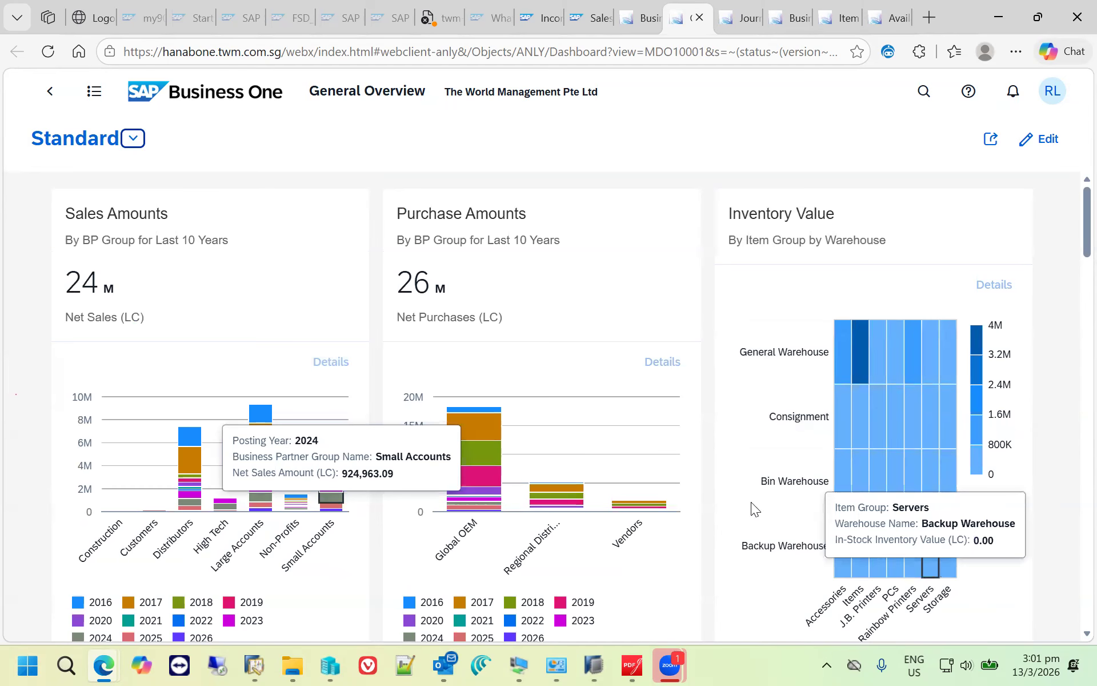
pyautogui.scroll(-3, 709, 527)
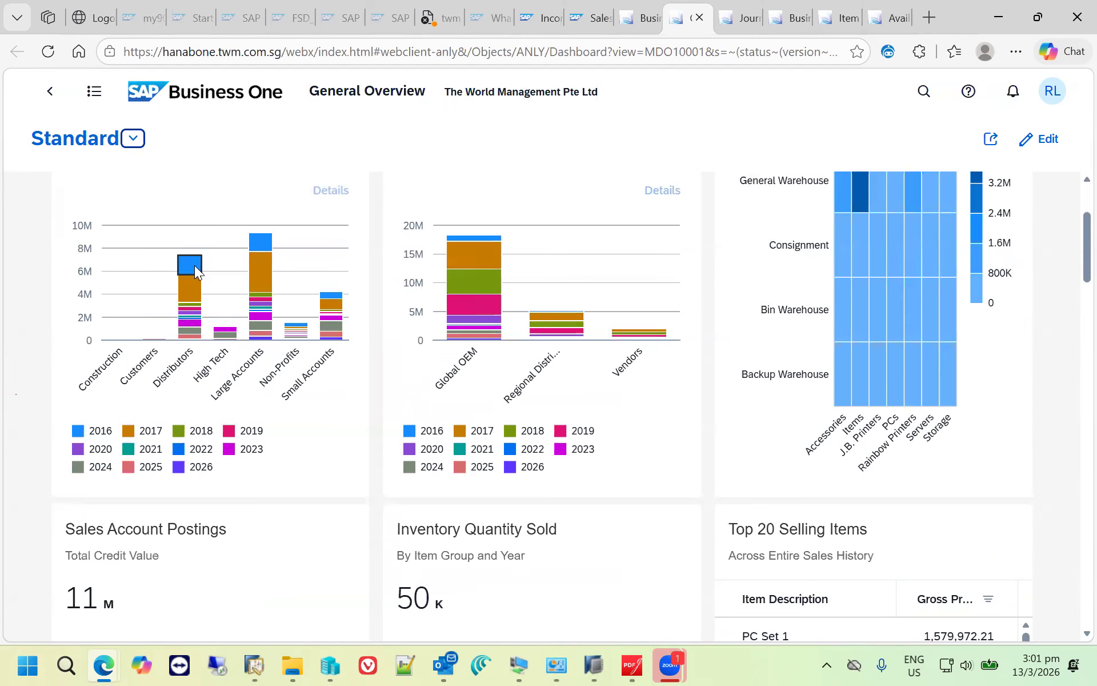
pyautogui.moveTo(195, 265)
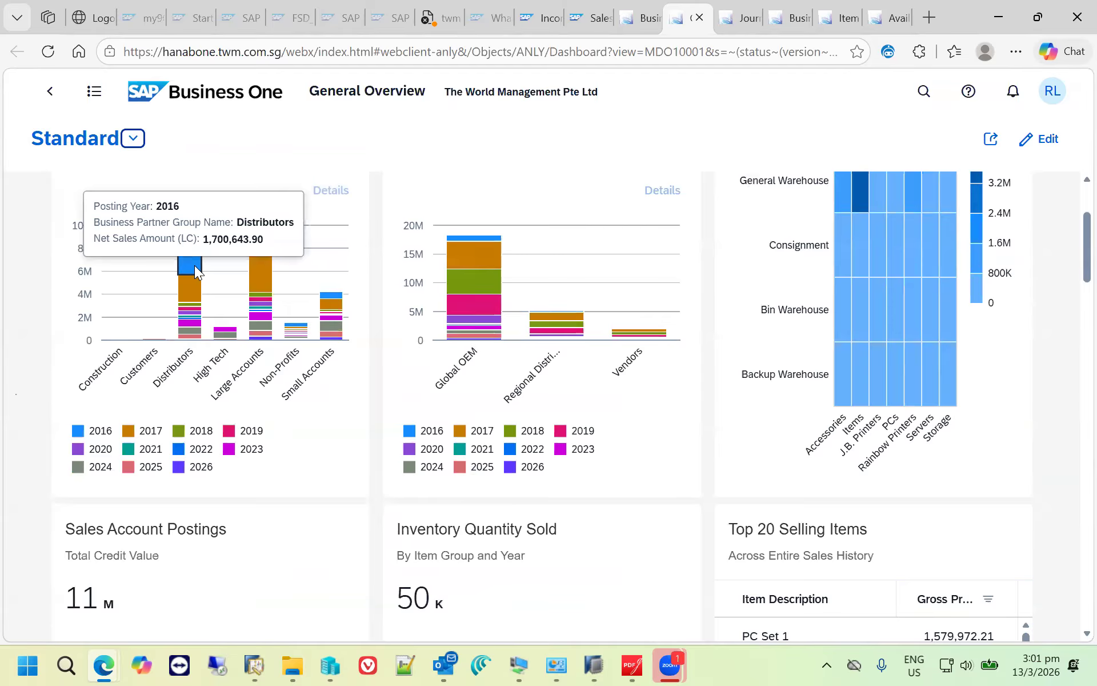
pyautogui.click(194, 265)
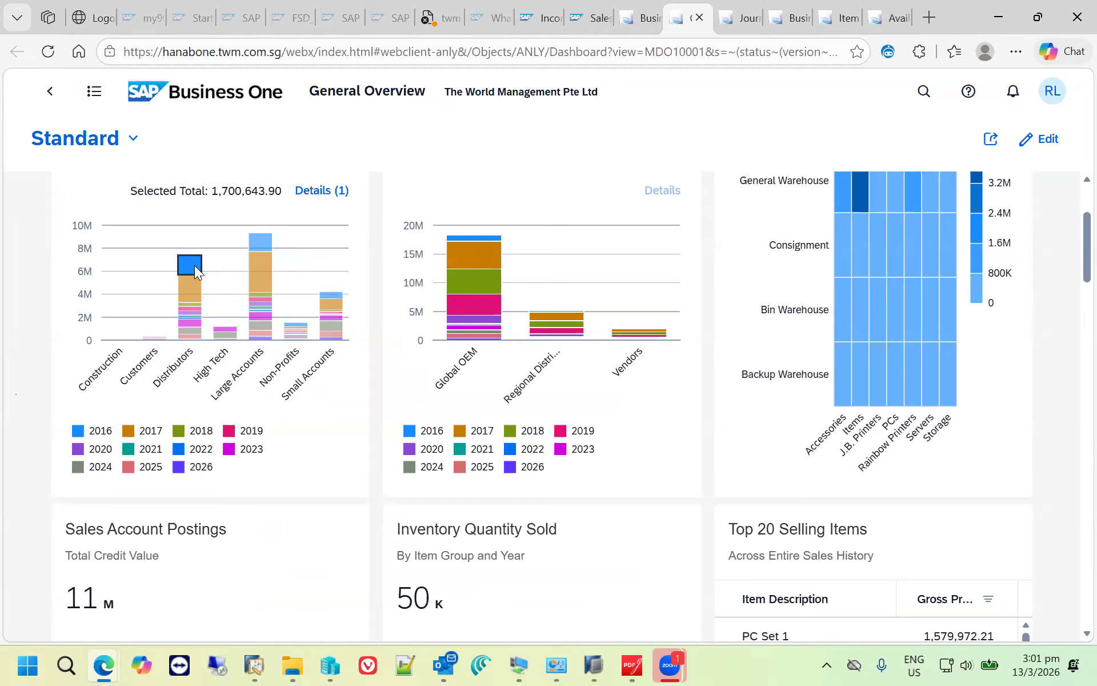
pyautogui.click(326, 192)
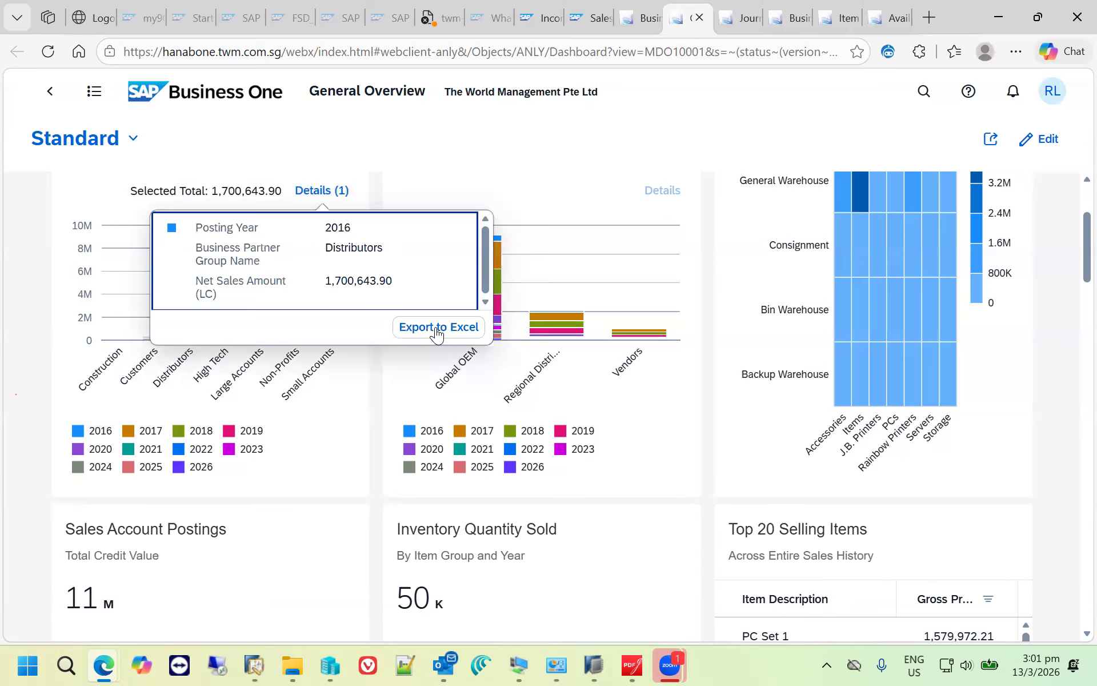
# - Select the Global OEM group's 2016 segment in the Purchase Amounts chart, view its details and close them
pyautogui.click(498, 236)
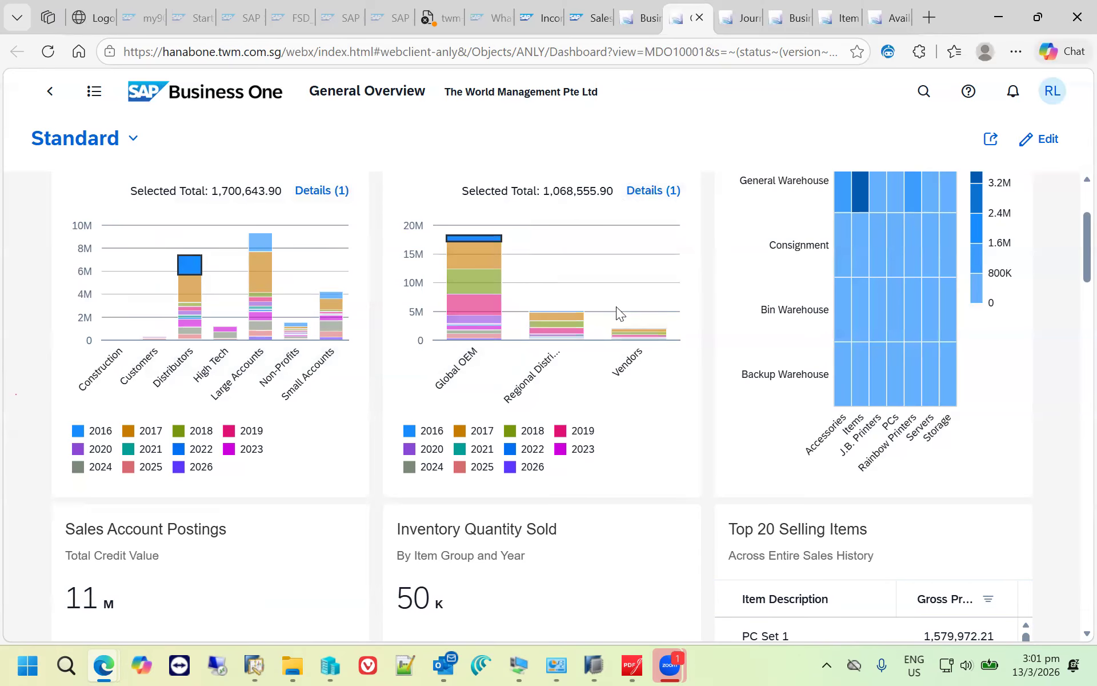
pyautogui.scroll(1, 600, 291)
pyautogui.scroll(1, 577, 328)
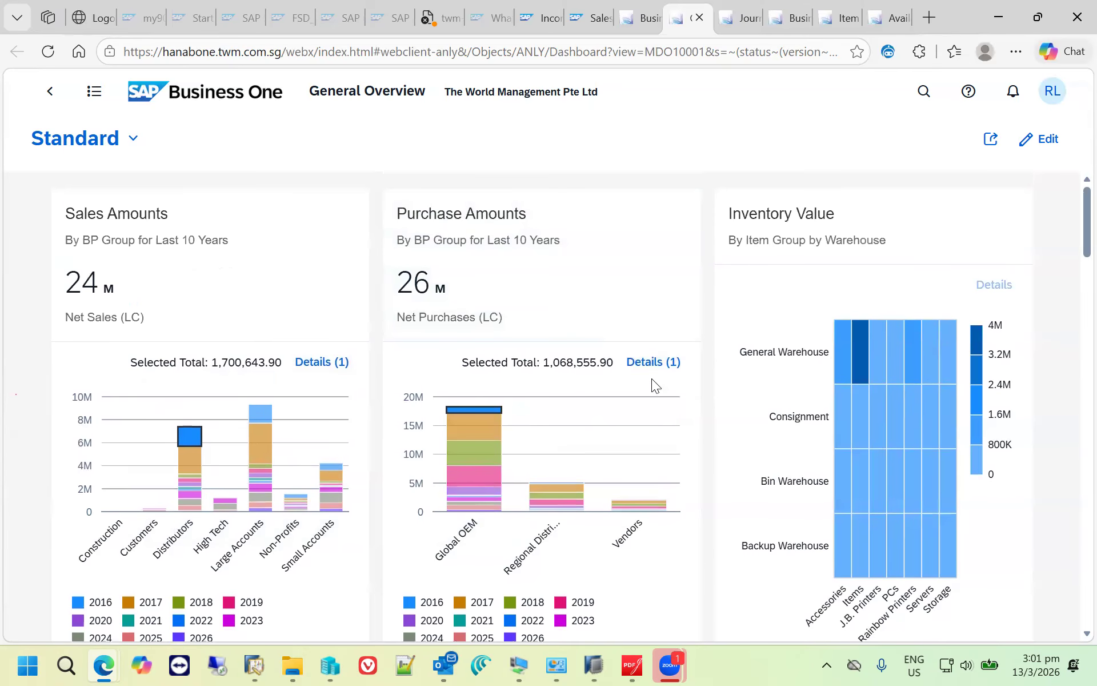
pyautogui.click(648, 362)
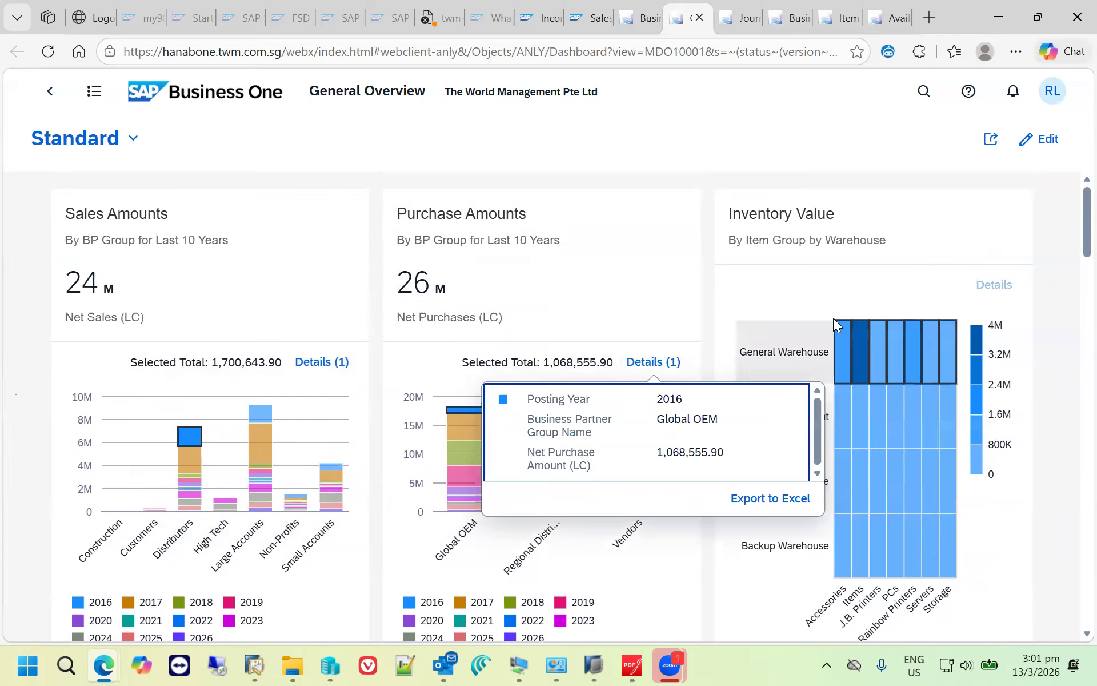
pyautogui.click(731, 152)
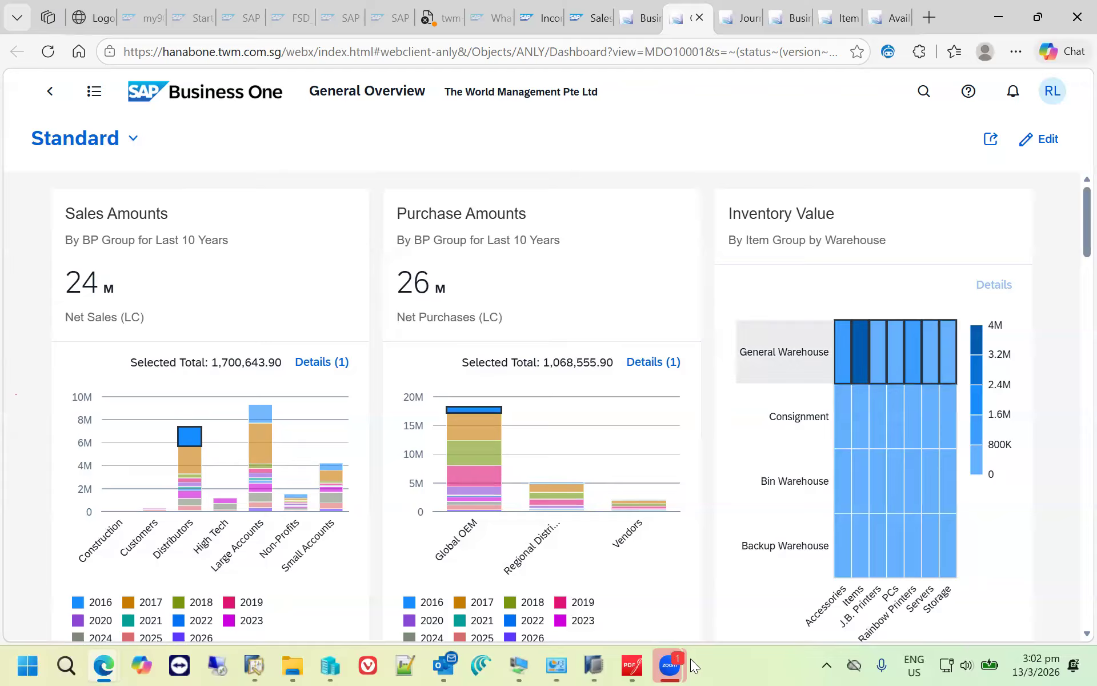
# - Switch to the Web Client presentation in PDFgear and advance to the "Real-Time Revenue Visibility" slide
pyautogui.moveTo(672, 665)
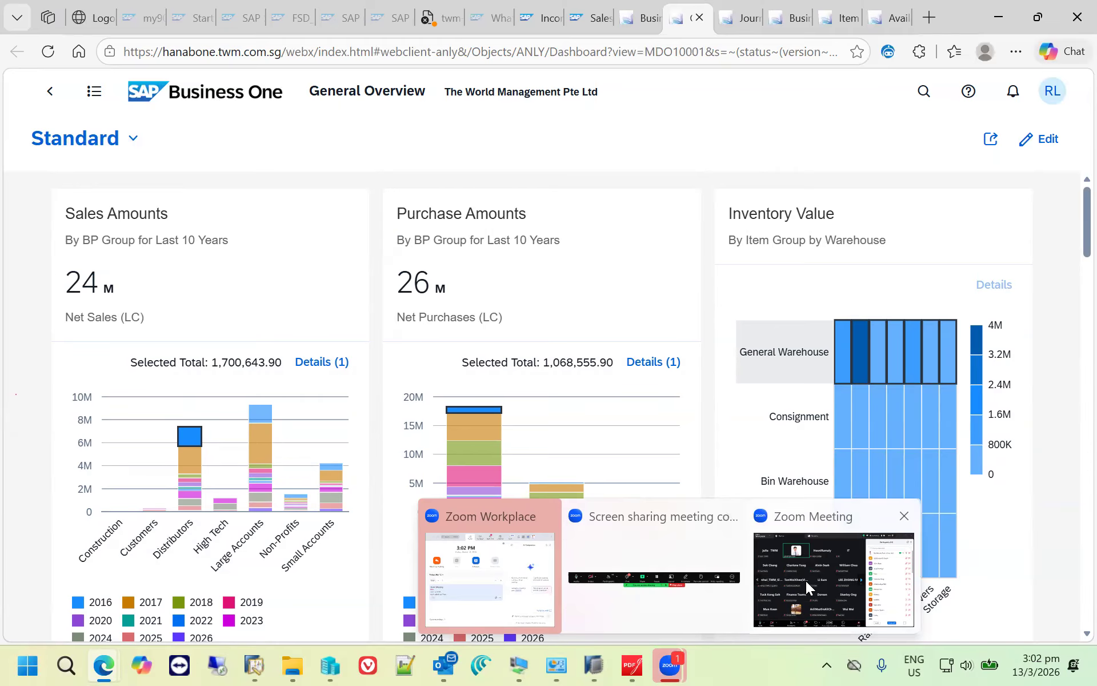
pyautogui.click(631, 664)
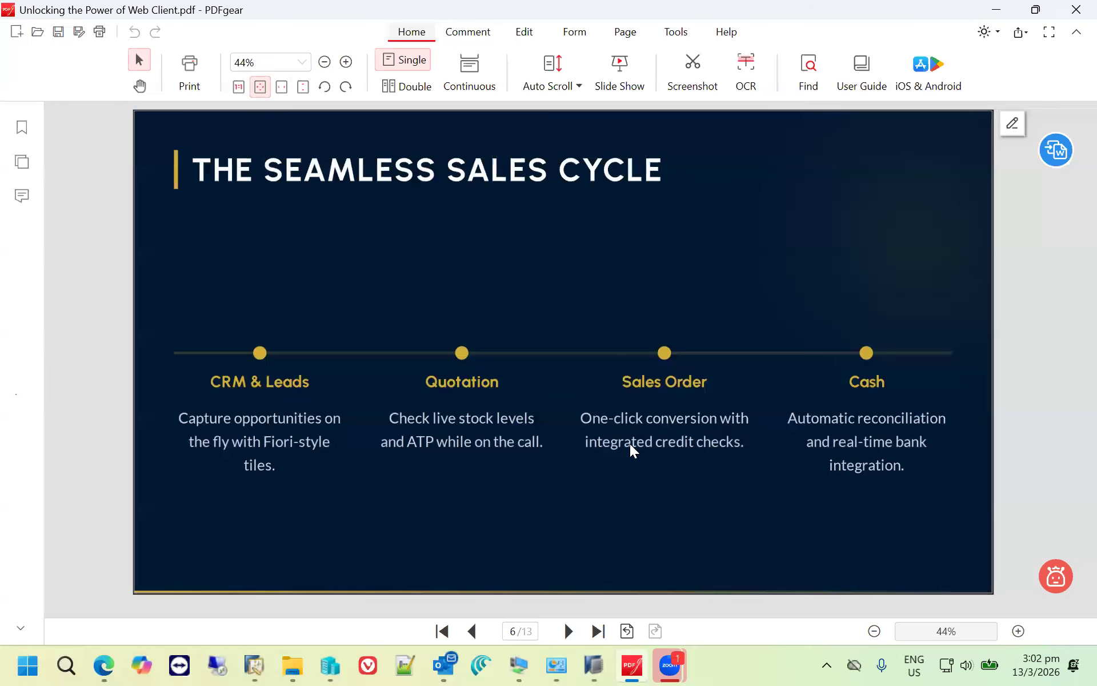
pyautogui.scroll(-1, 630, 444)
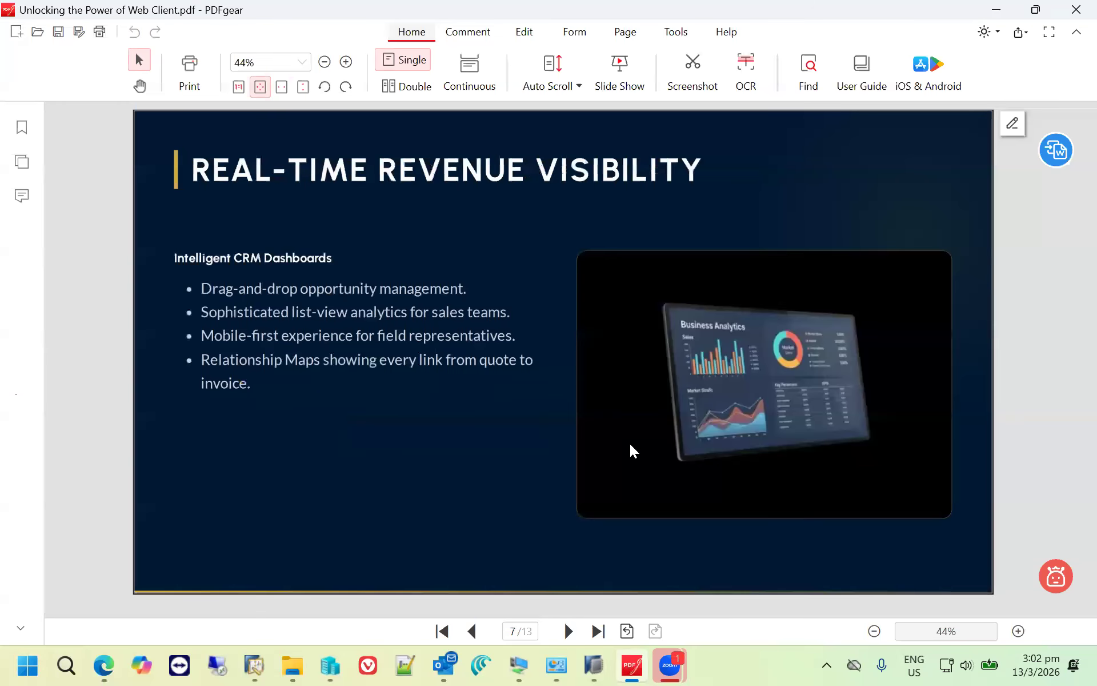
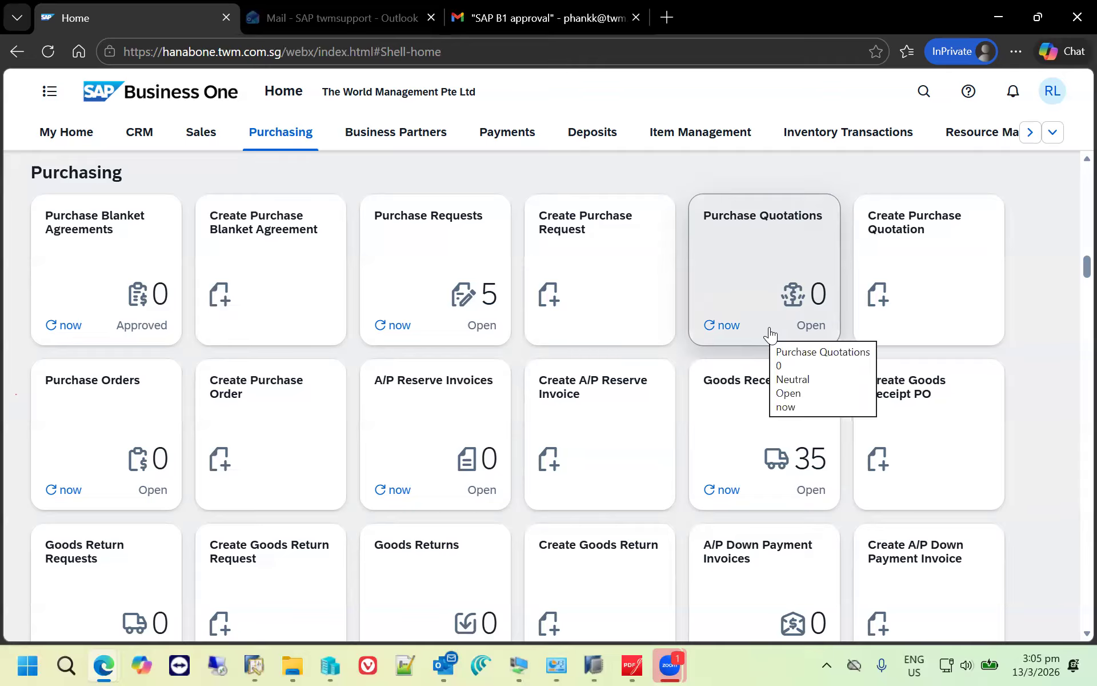
# - Create a new purchase request and set its required date to 20.03.26
pyautogui.click(575, 242)
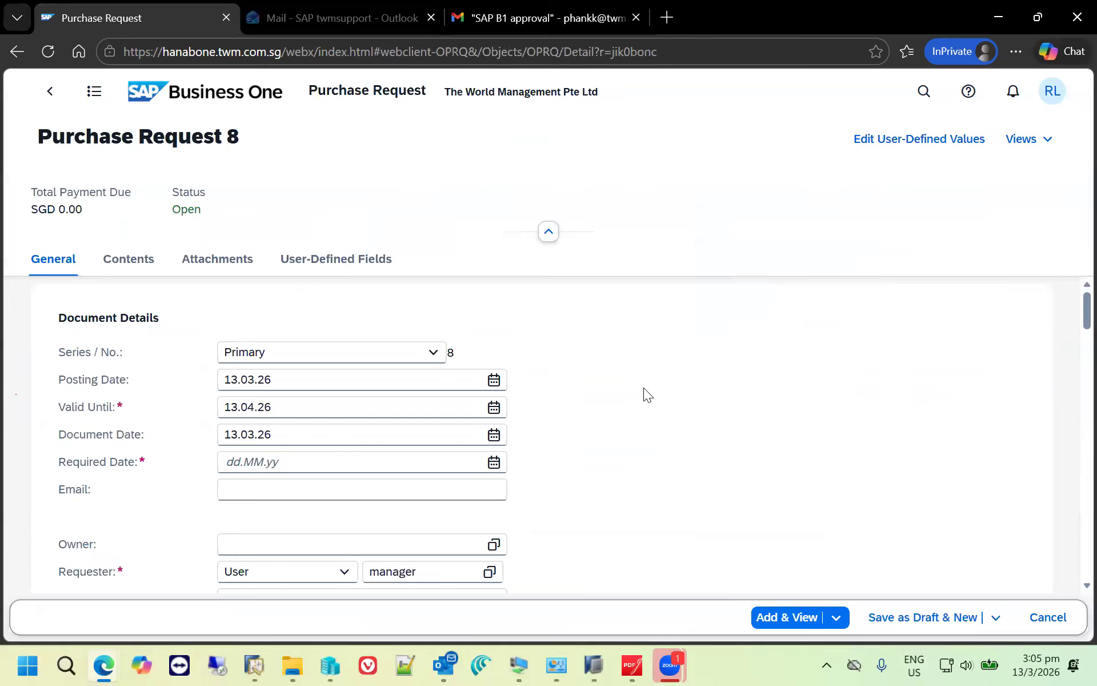
pyautogui.click(505, 464)
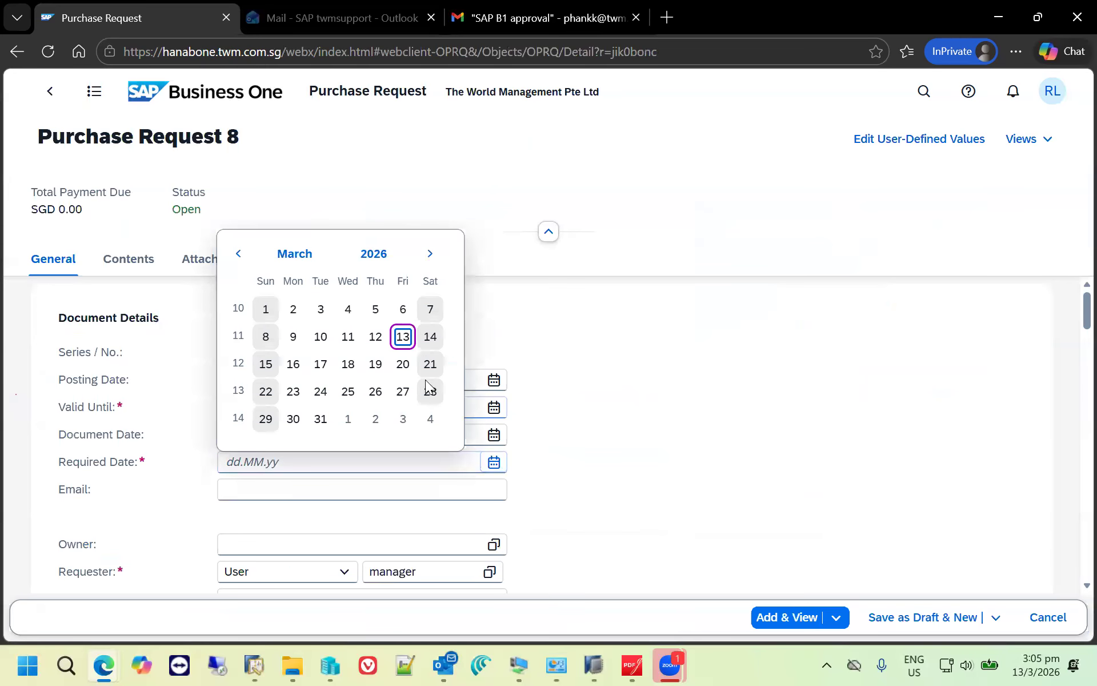
pyautogui.click(402, 363)
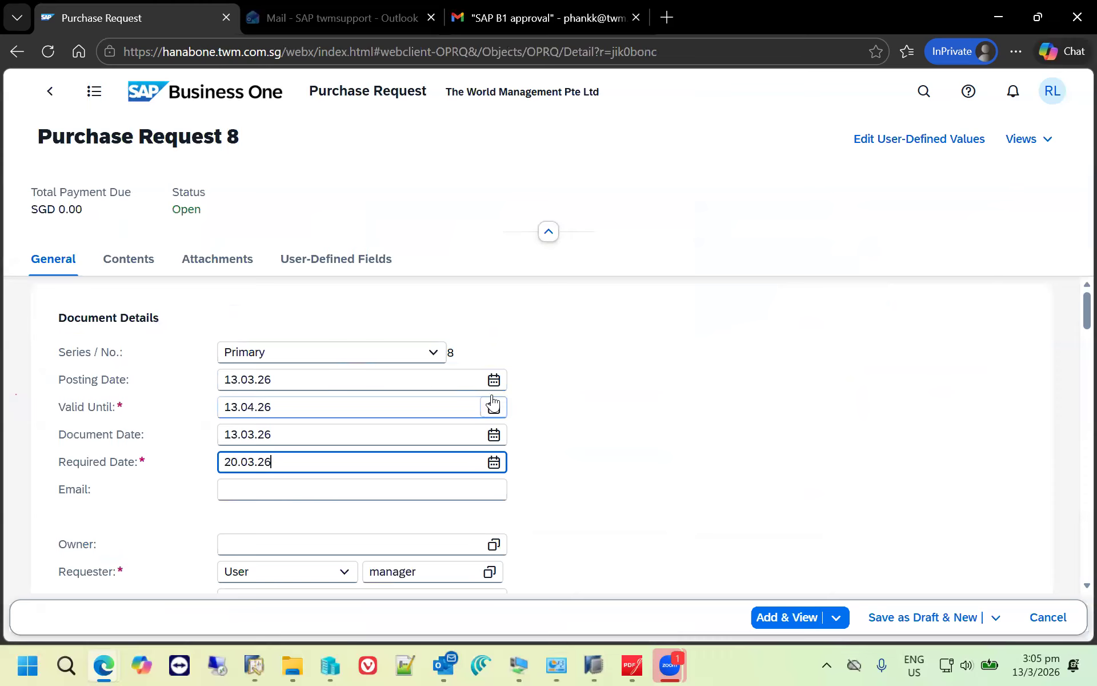
# - Open the item selection list for the first content line of the purchase request and search it for "print"
pyautogui.click(136, 267)
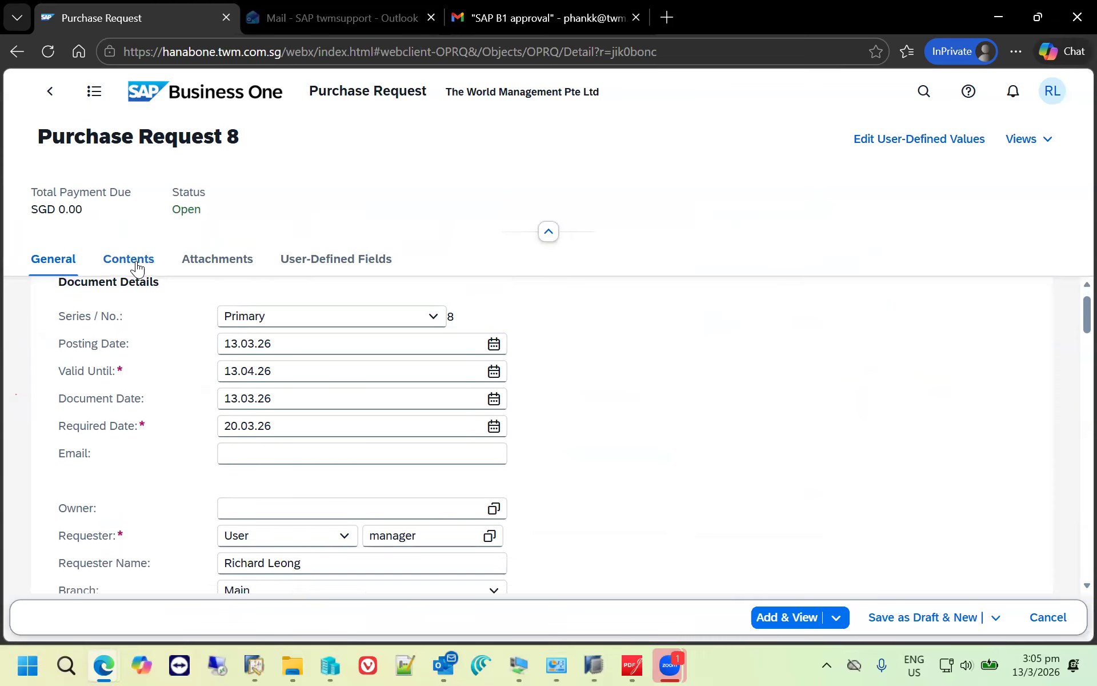
pyautogui.click(333, 582)
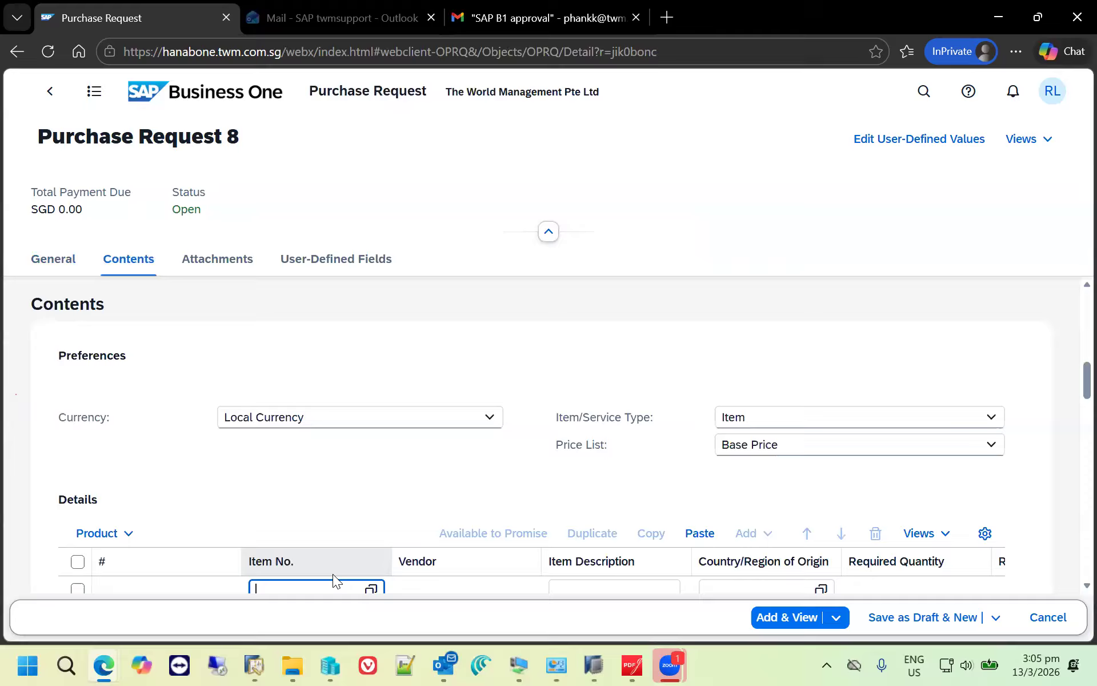
pyautogui.scroll(-1, 337, 572)
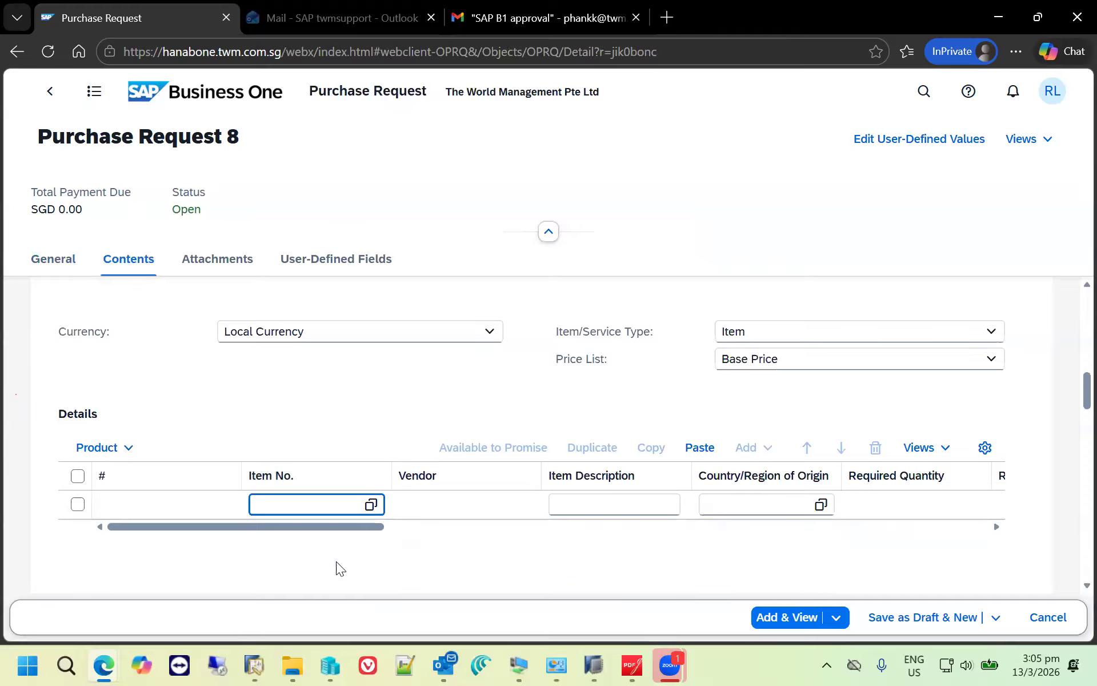
pyautogui.click(372, 506)
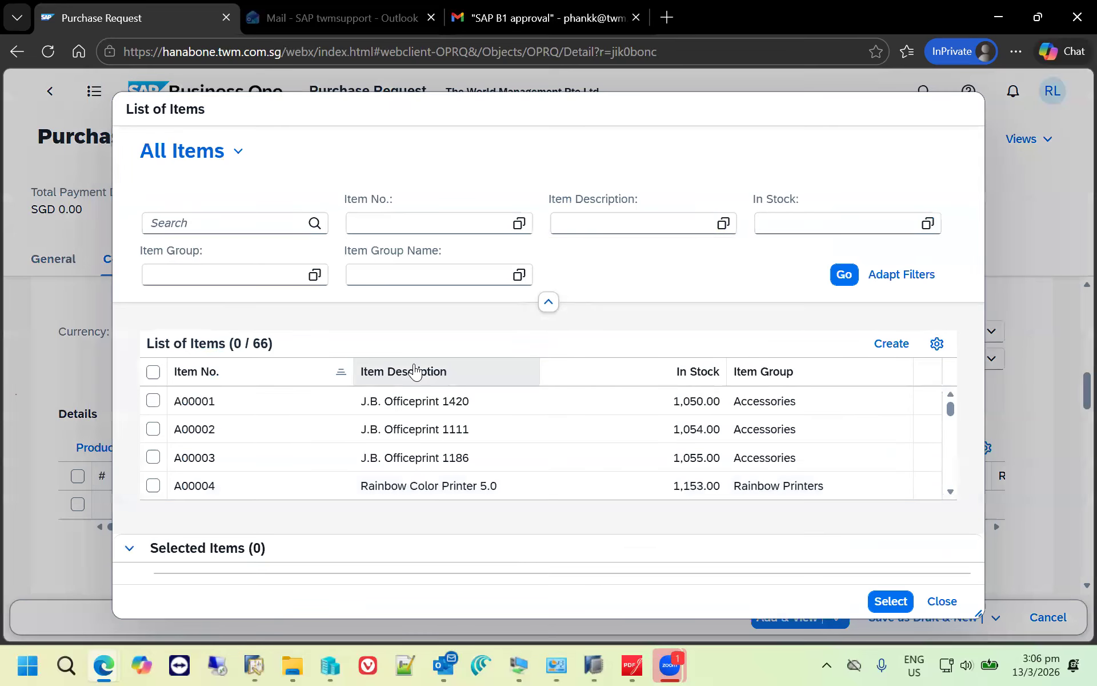
pyautogui.scroll(-1, 303, 406)
pyautogui.click(257, 222)
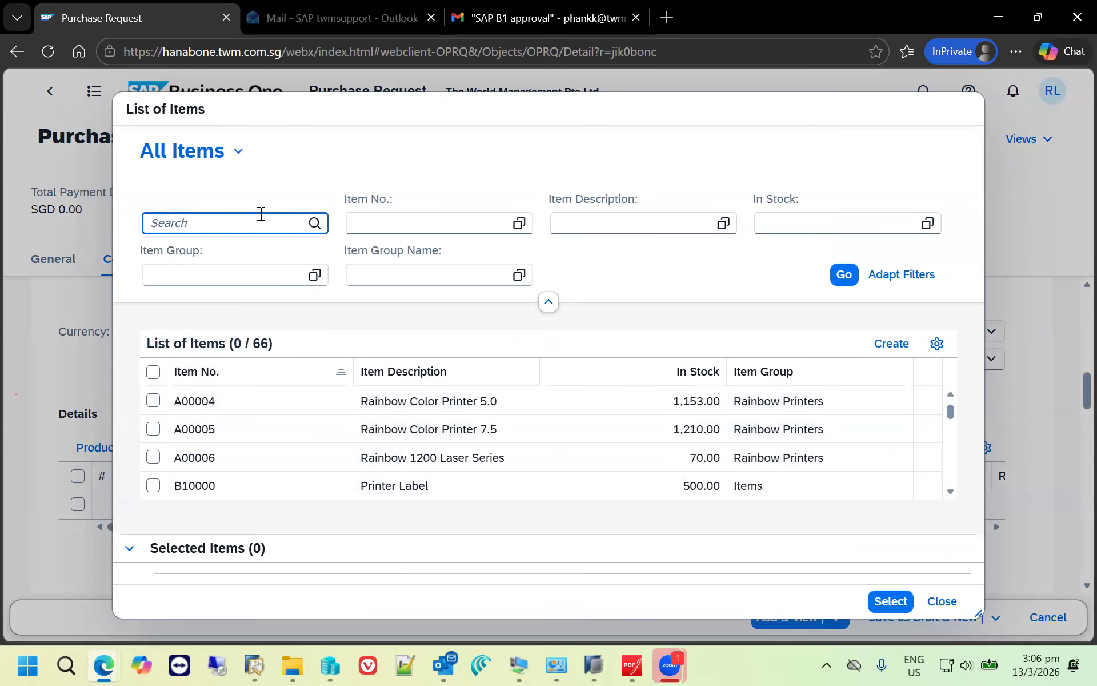
pyautogui.write('print')
pyautogui.press('Return')
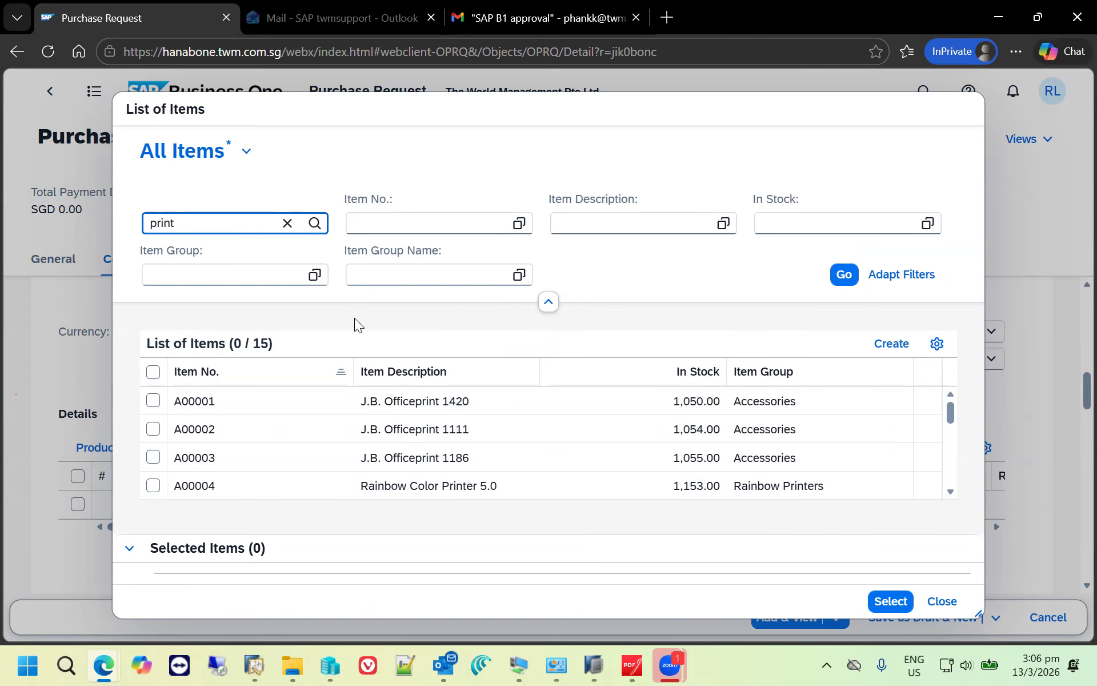
pyautogui.scroll(-5, 510, 459)
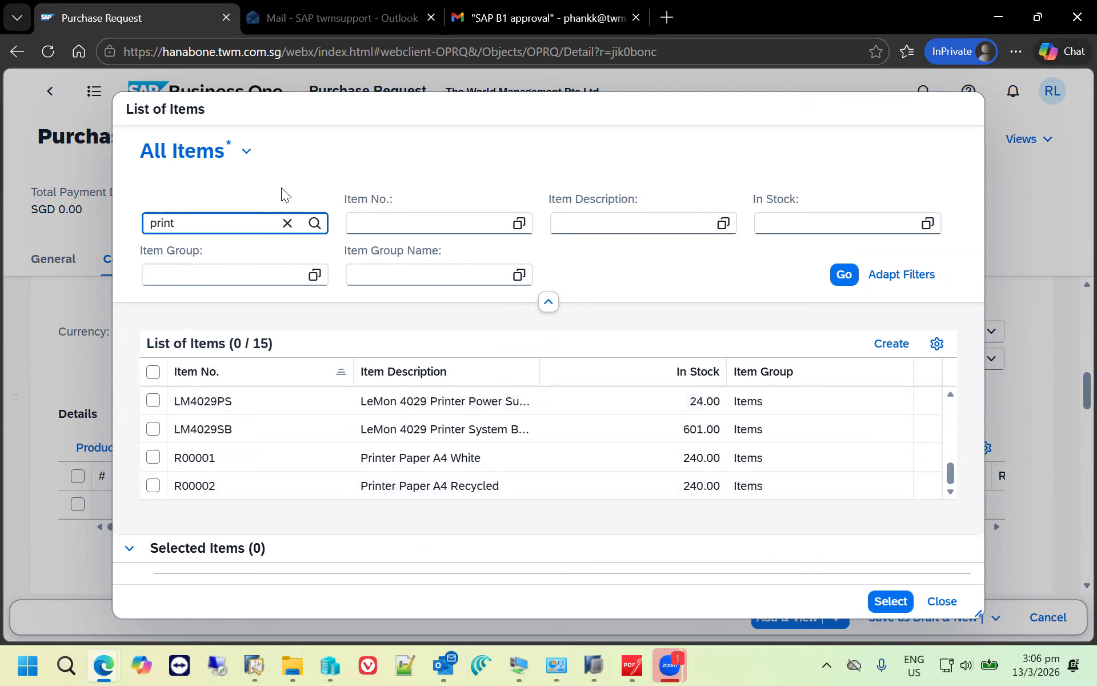
# - Save the filtered item list as a public view named "Print Items"
pyautogui.click(247, 158)
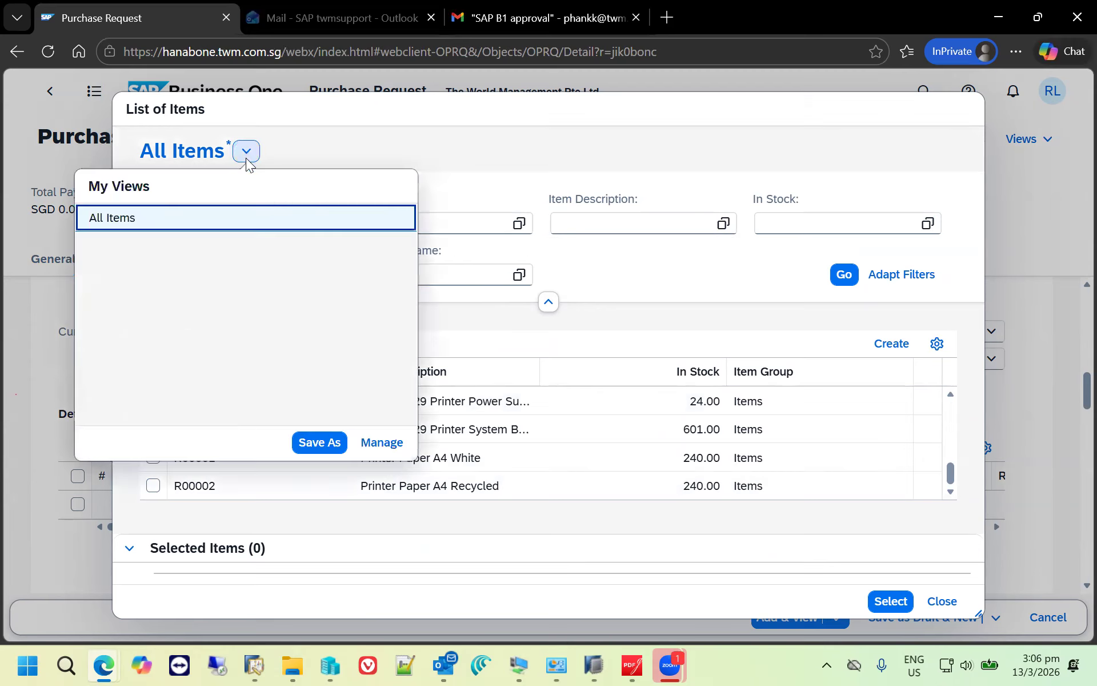
pyautogui.click(312, 442)
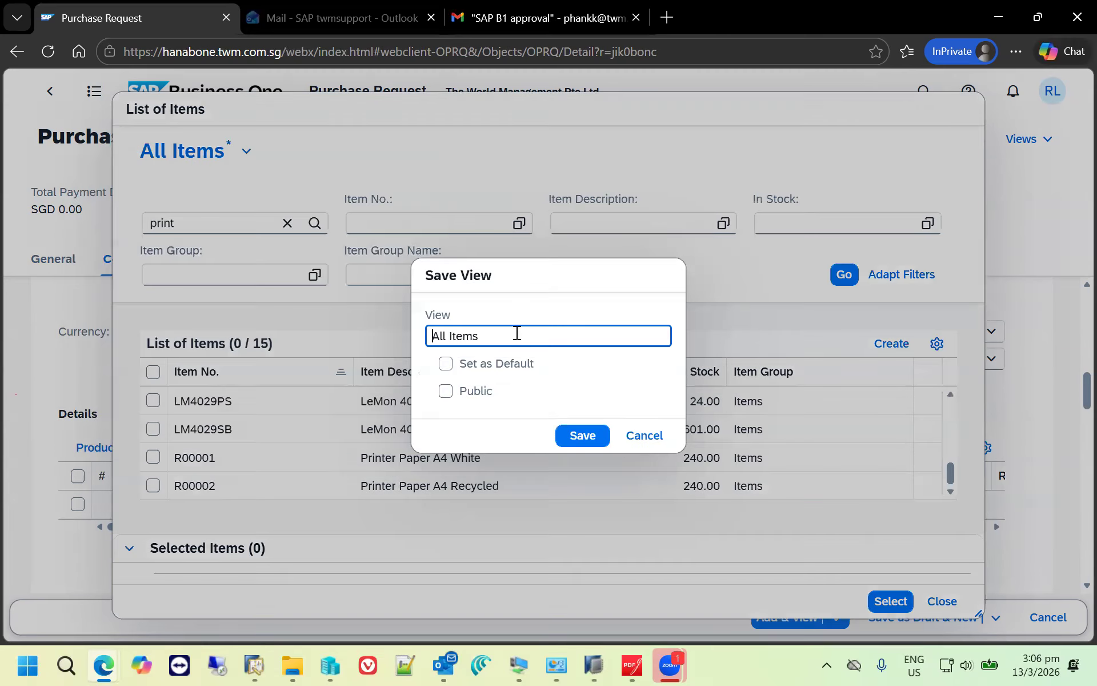
pyautogui.moveTo(482, 336); pyautogui.dragTo(408, 301)
pyautogui.write('Print Items')
pyautogui.click(471, 391)
pyautogui.click(592, 440)
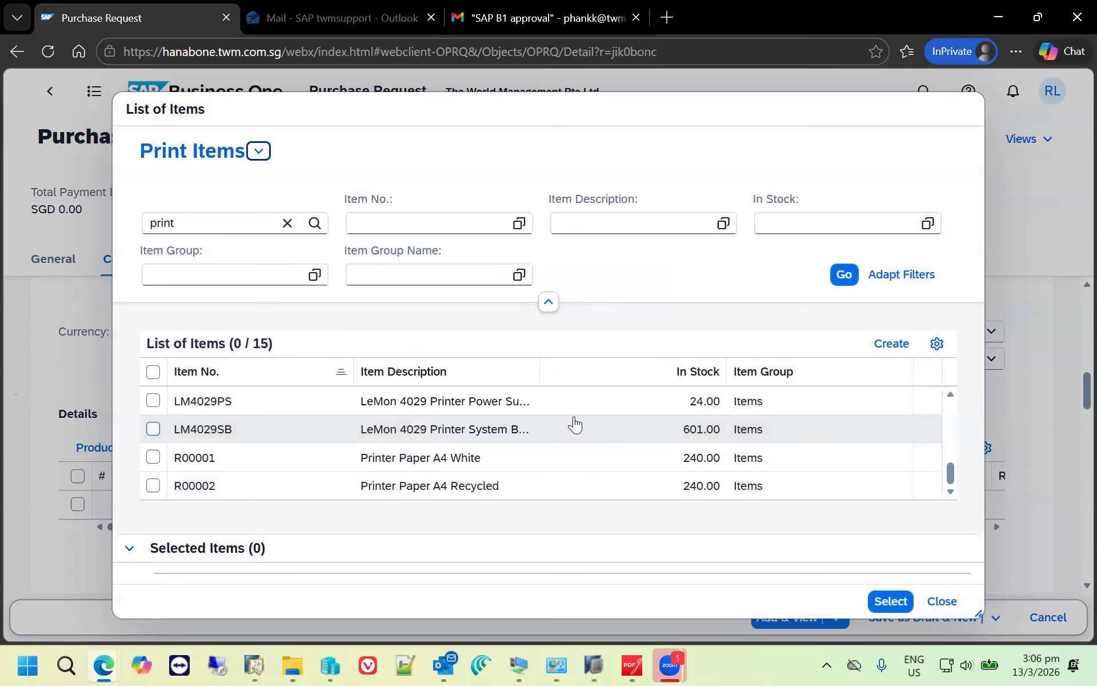
# - Switch the item list to the All Items view and back to the Print Items view
pyautogui.click(259, 150)
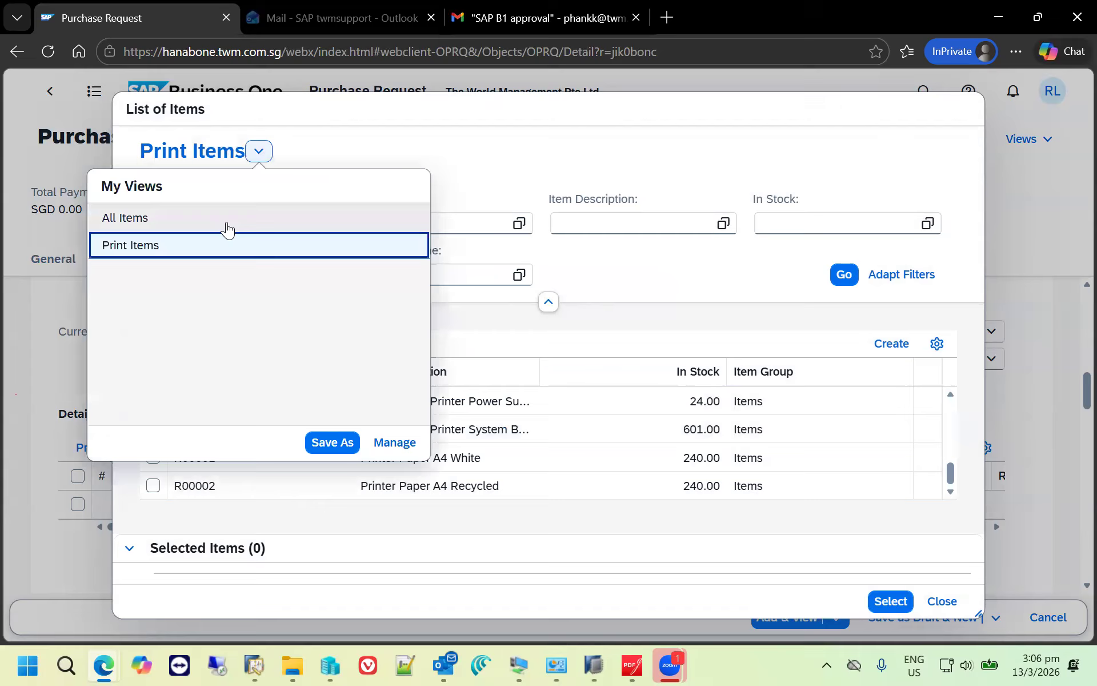
pyautogui.click(228, 229)
pyautogui.click(241, 151)
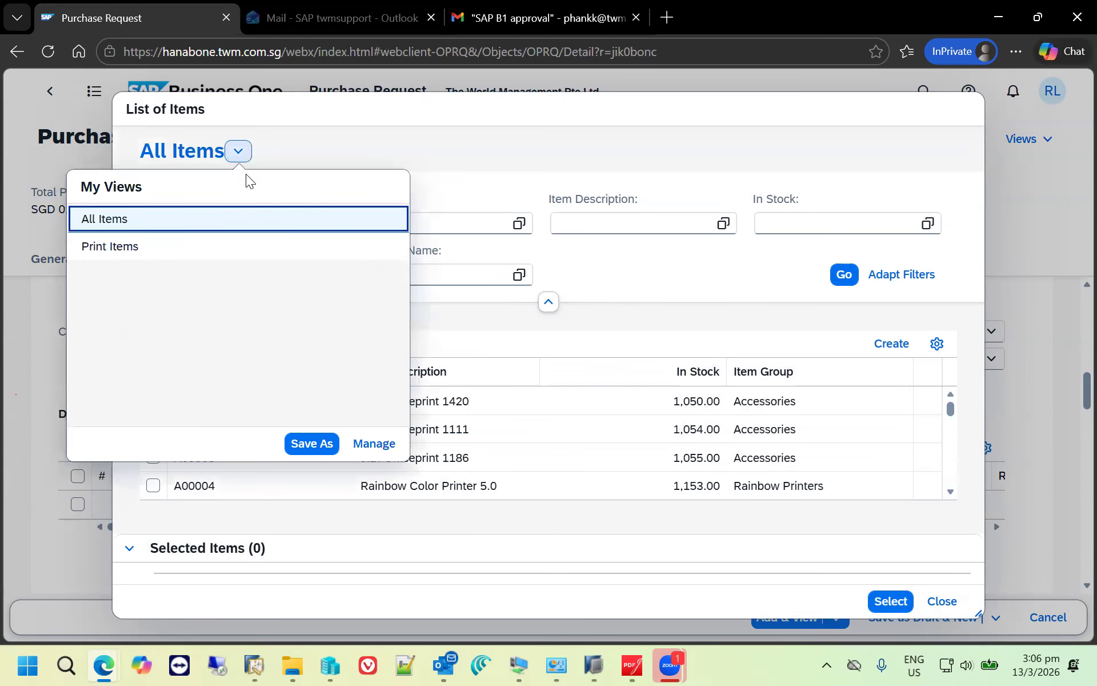
pyautogui.click(218, 247)
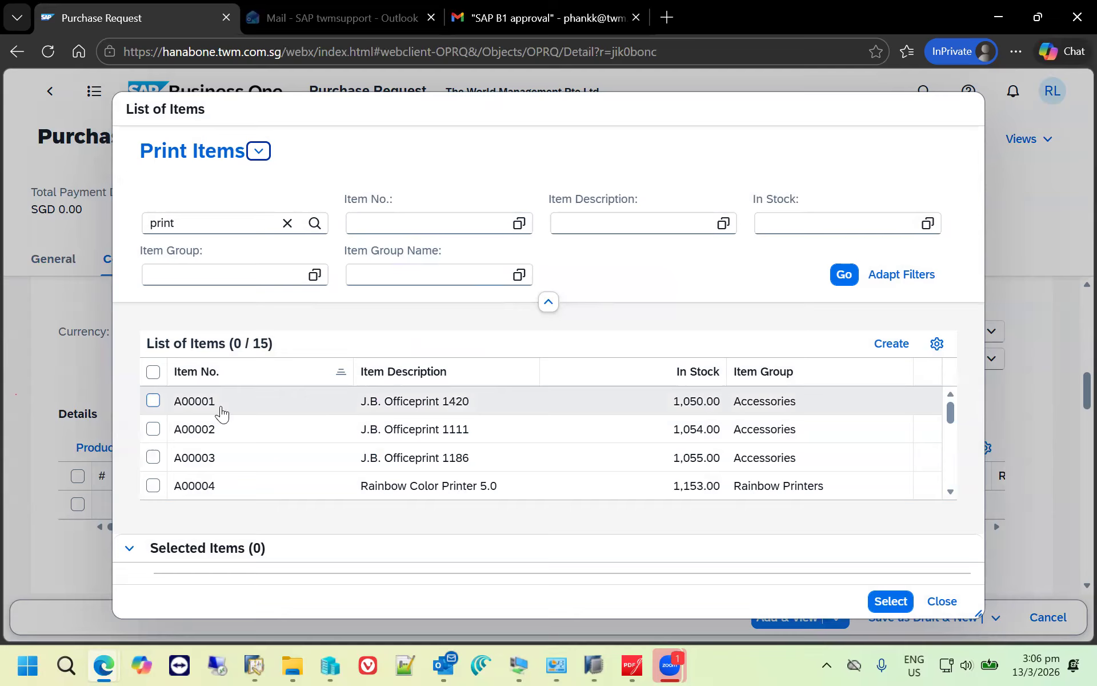
# - Add item A00001 (J.B. Officeprint 1420) to the purchase request with a required quantity of 10
pyautogui.click(153, 401)
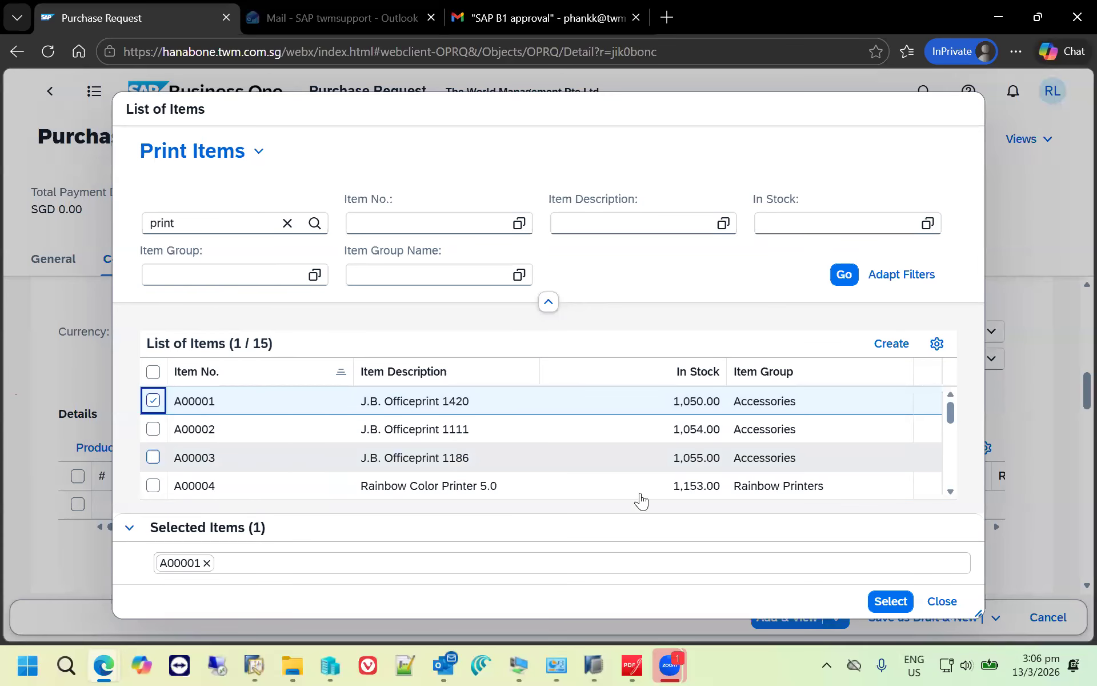
pyautogui.click(882, 603)
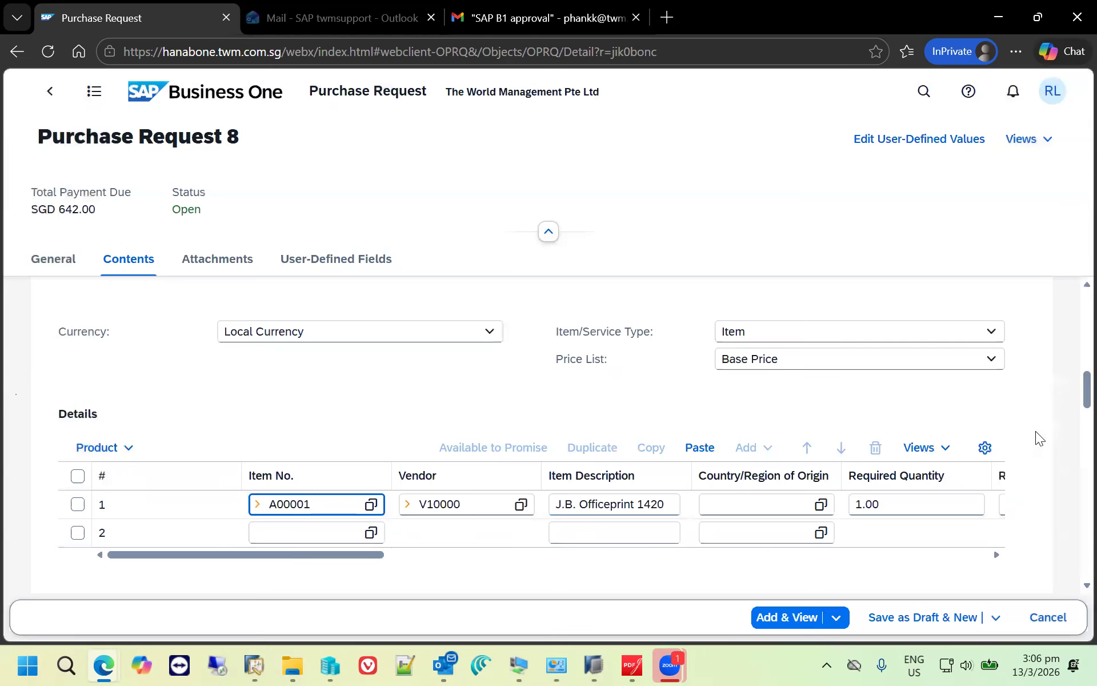
pyautogui.click(911, 504)
pyautogui.press('BackSpace')
pyautogui.press('BackSpace')
pyautogui.press('BackSpace')
pyautogui.press('BackSpace')
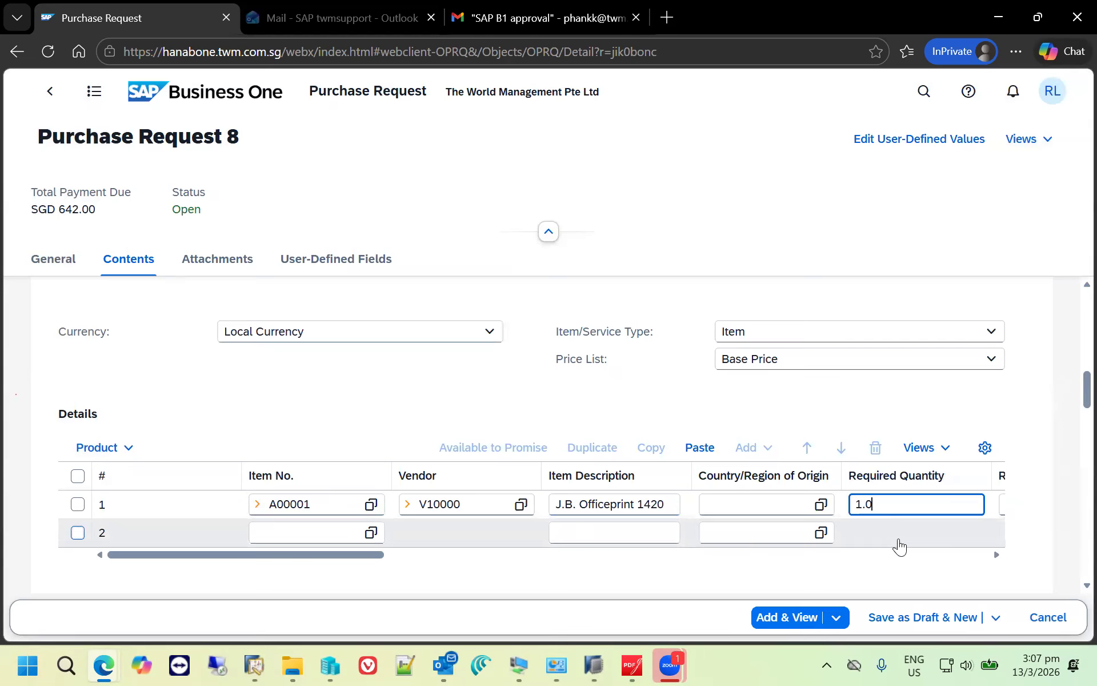
pyautogui.write('10')
pyautogui.press('Tab')
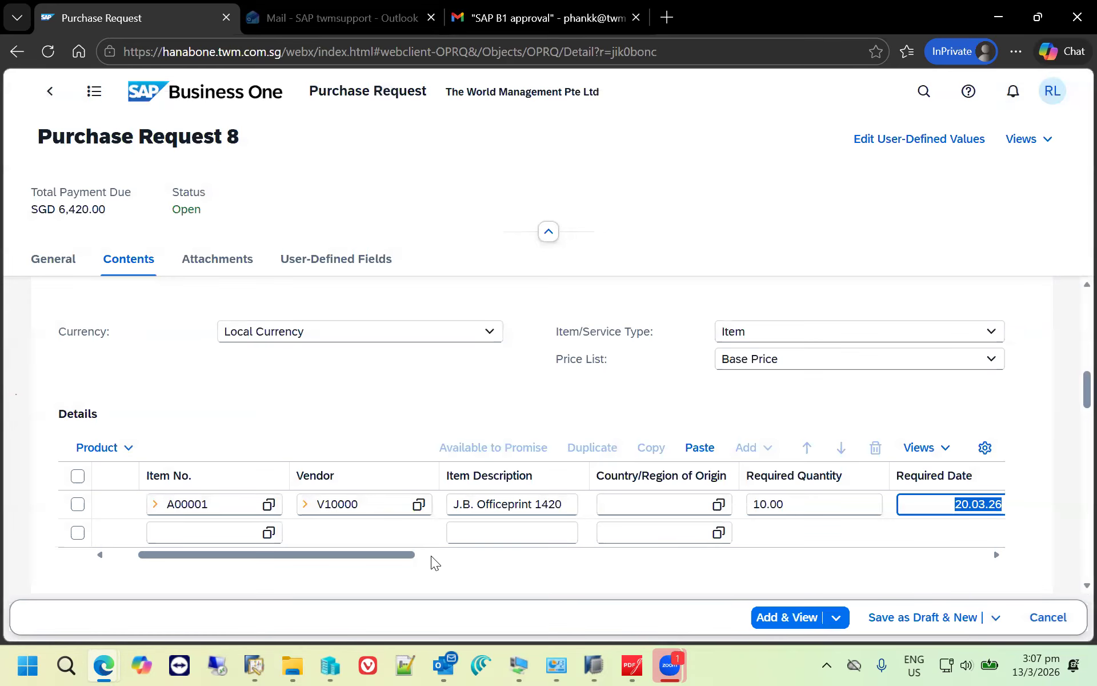
pyautogui.click(431, 555)
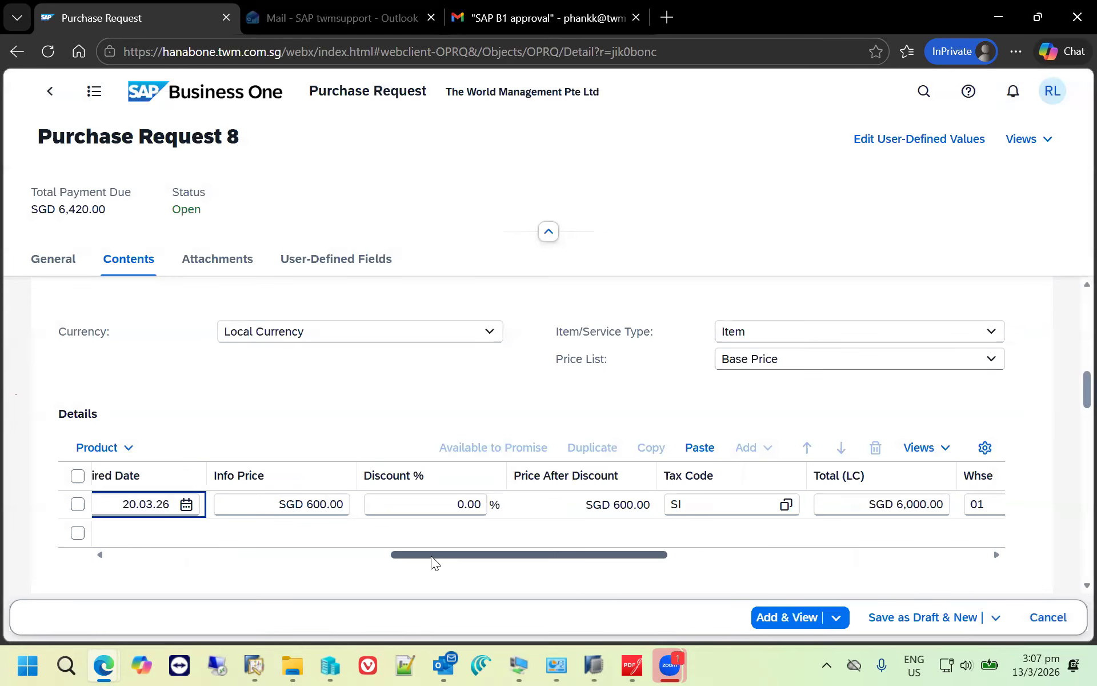
# - Add the purchase request and submit it for approval with the remark "Please approve this PR"
pyautogui.click(796, 619)
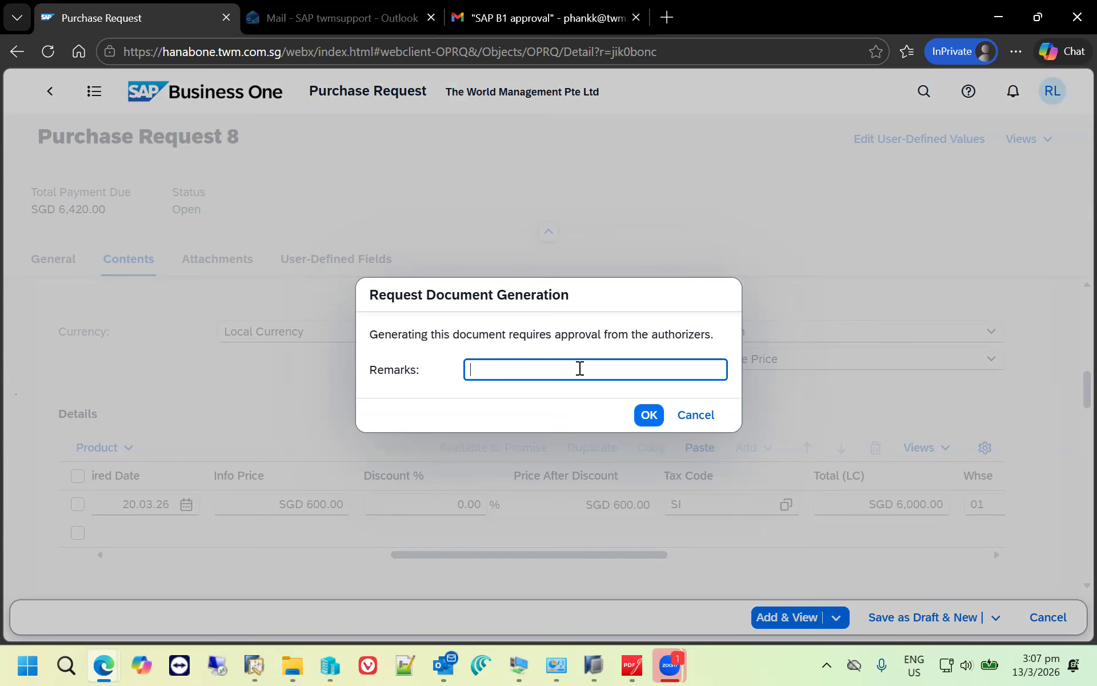
pyautogui.write('Please approve this PR')
pyautogui.click(650, 415)
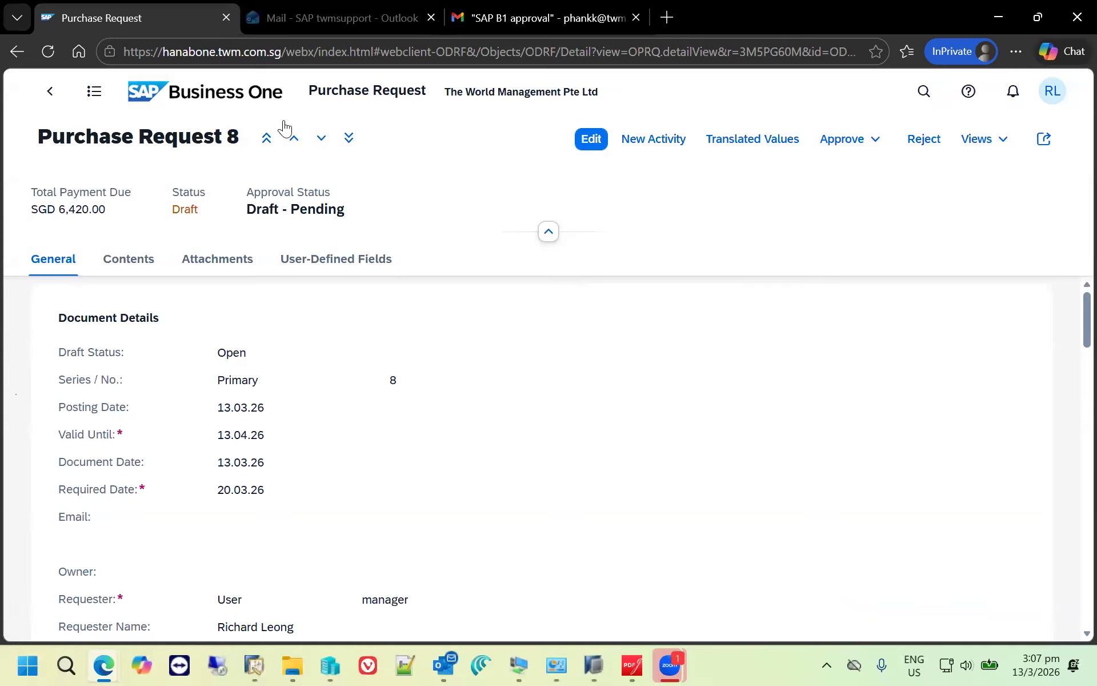
# - Switch to Gmail and refresh the SAP B1 approval mail list to check for the new approval request
pyautogui.hotkey('ctrl', 'Tab')
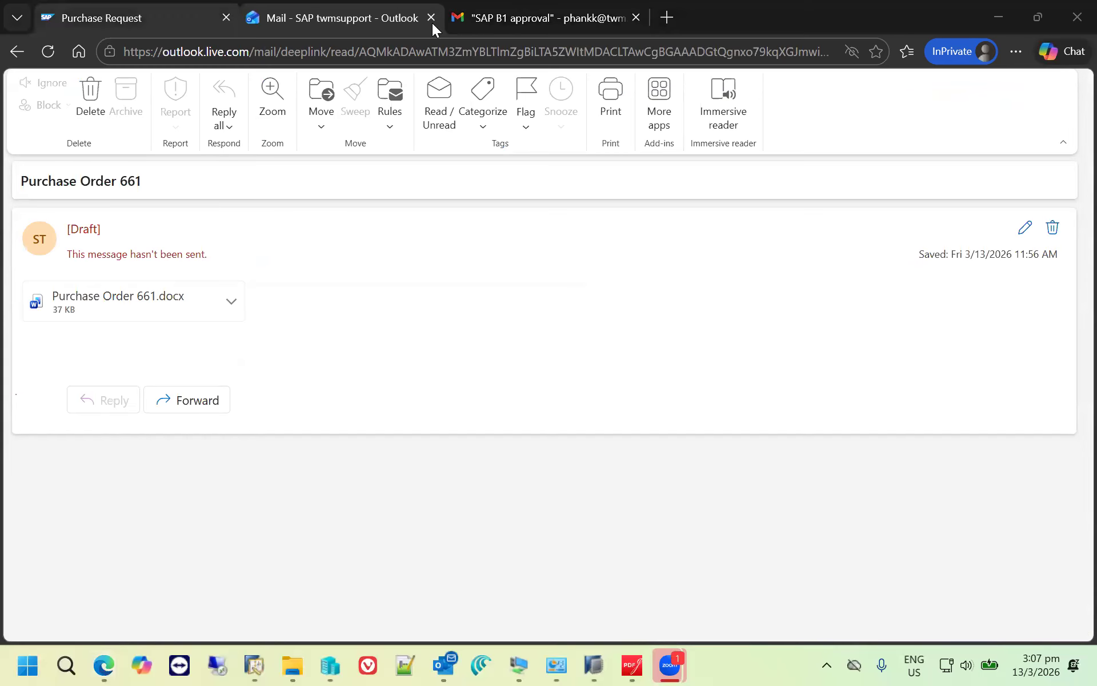
pyautogui.click(505, 21)
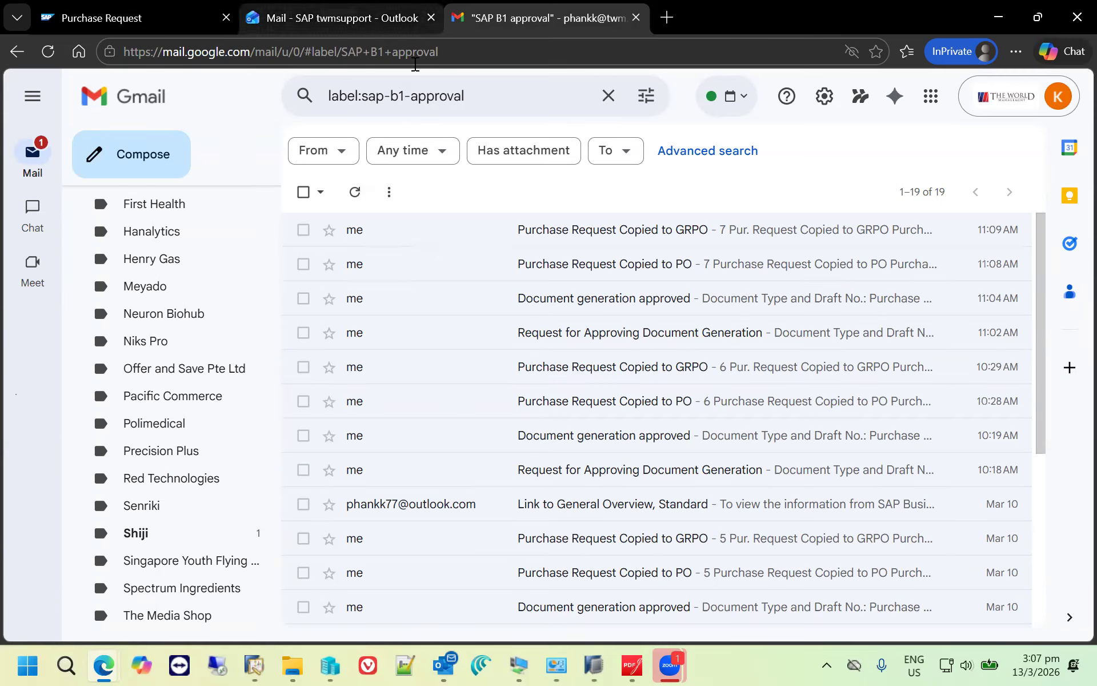
pyautogui.click(357, 194)
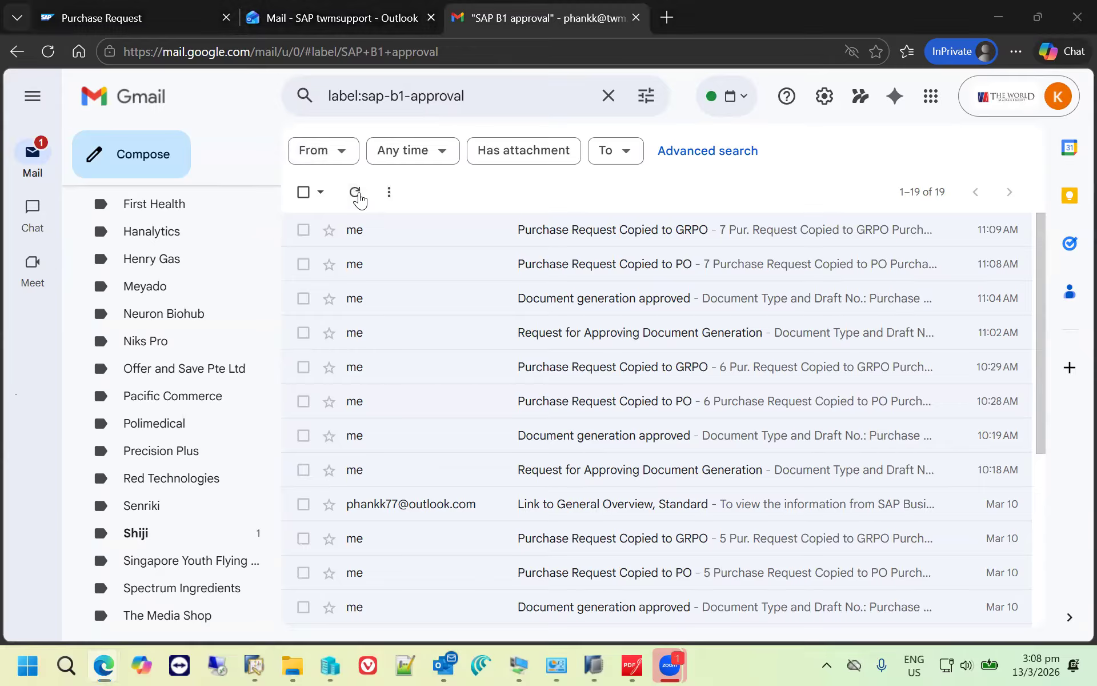
pyautogui.click(358, 197)
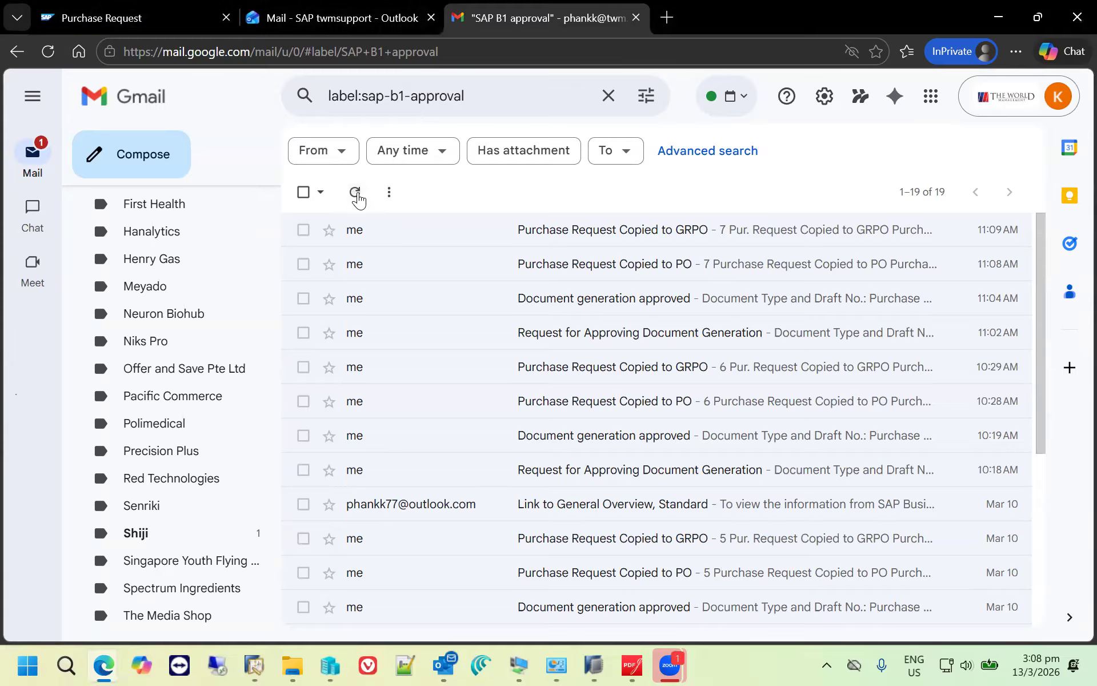
pyautogui.click(359, 197)
pyautogui.click(358, 196)
pyautogui.click(358, 197)
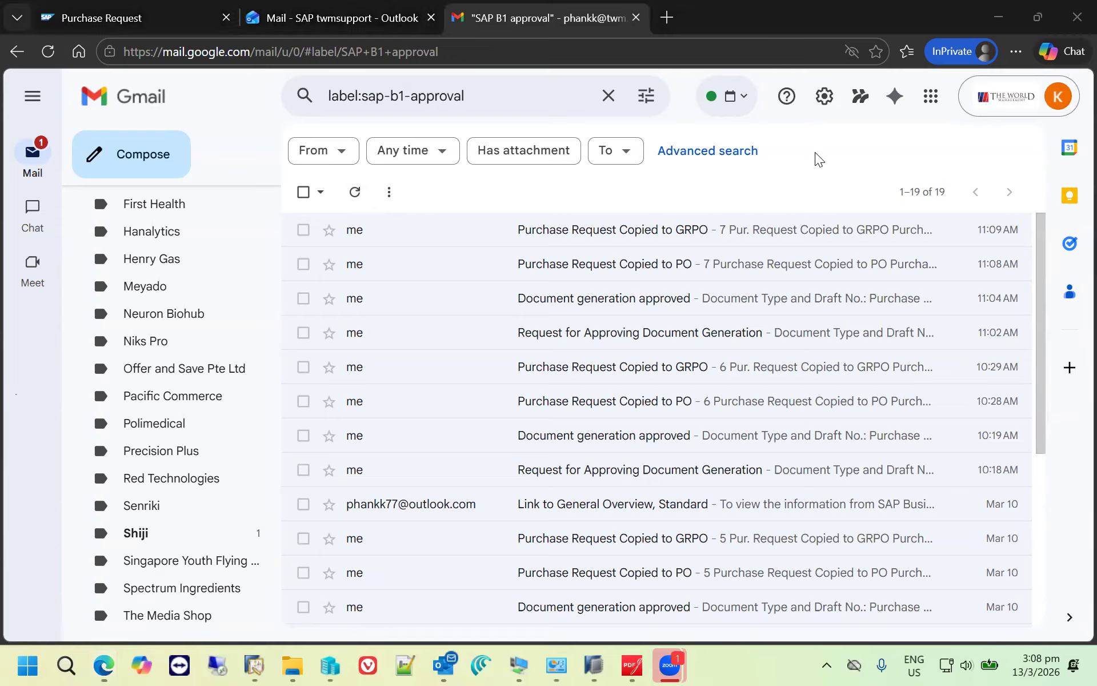
pyautogui.click(355, 193)
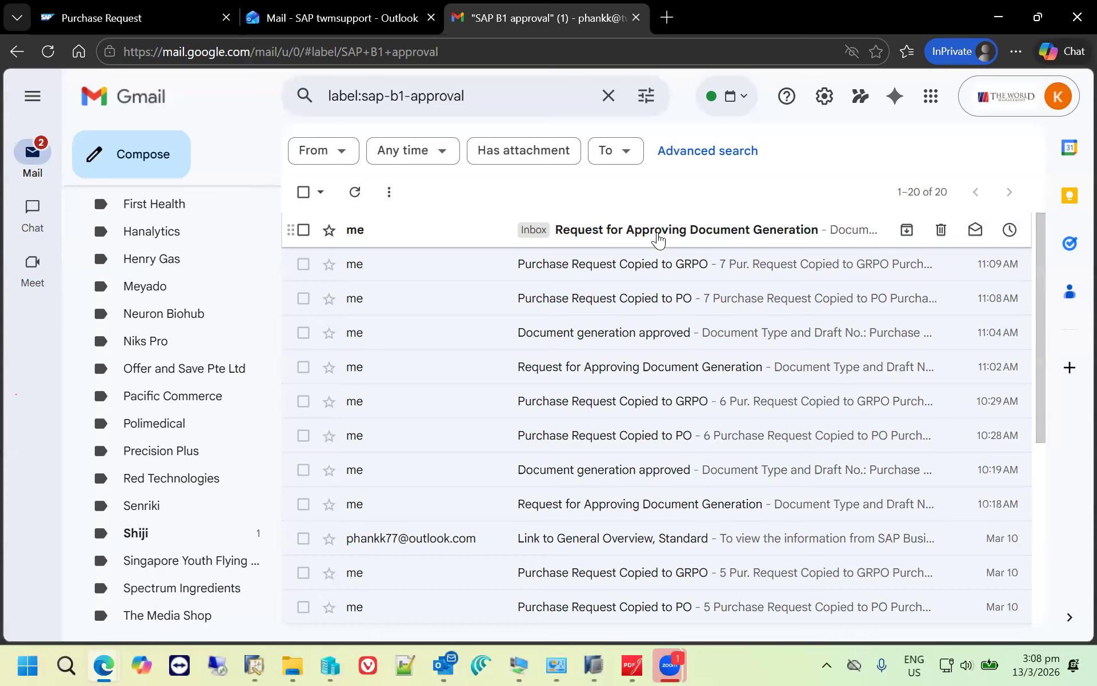
# - Open the new "Request for Approving Document Generation" e-mail and follow its link to the draft purchase request
pyautogui.click(658, 239)
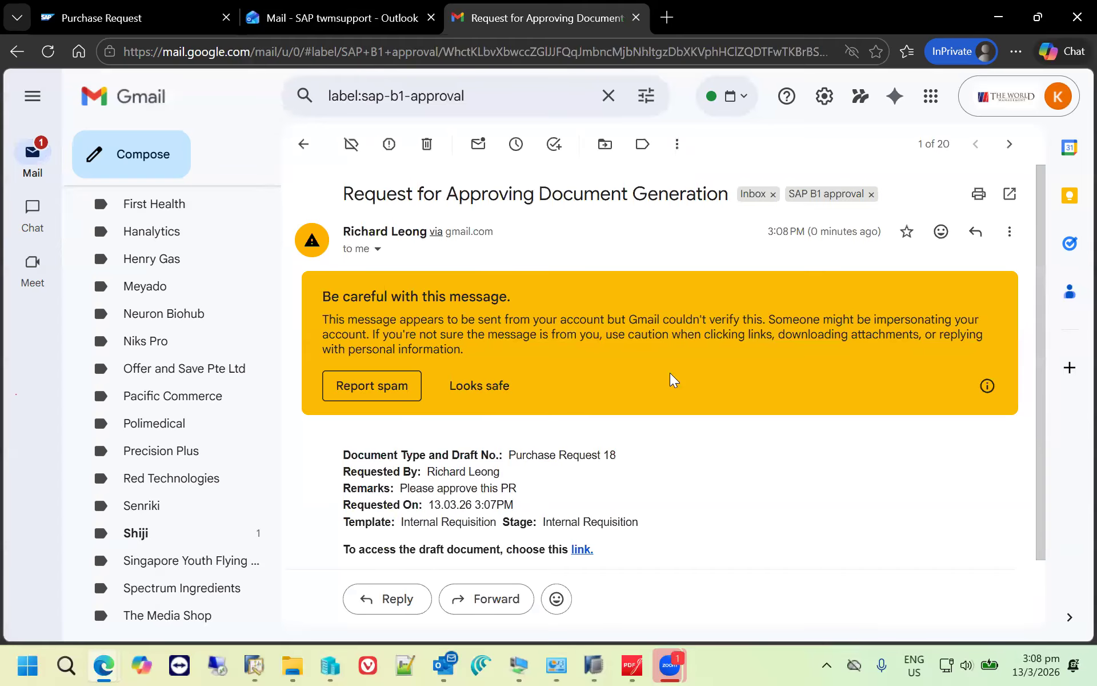
pyautogui.scroll(-2, 677, 459)
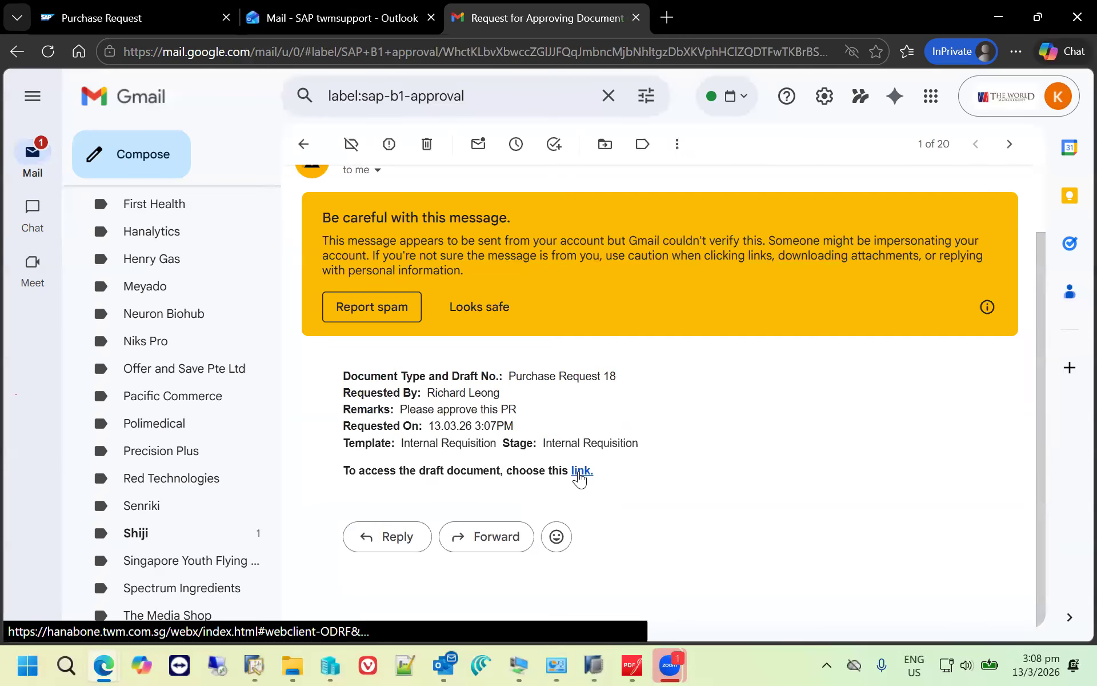
pyautogui.click(579, 472)
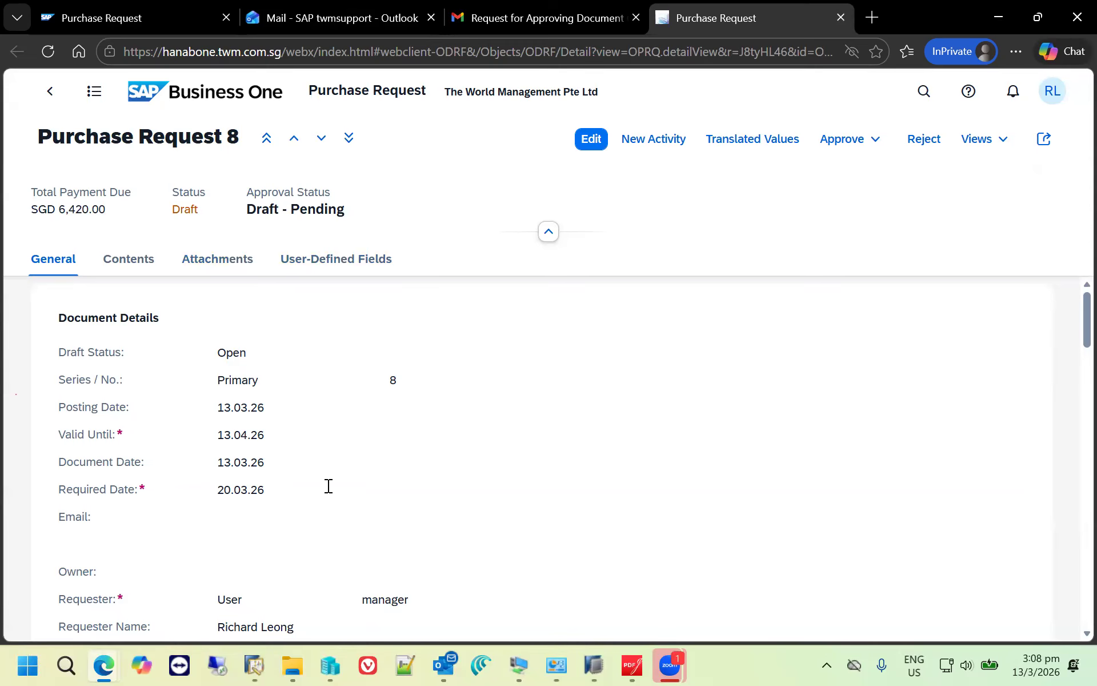
# - Review the item line and row details of the draft purchase request, and approve it without adding it
pyautogui.scroll(-2, 309, 549)
pyautogui.scroll(-4, 318, 568)
pyautogui.scroll(-5, 366, 560)
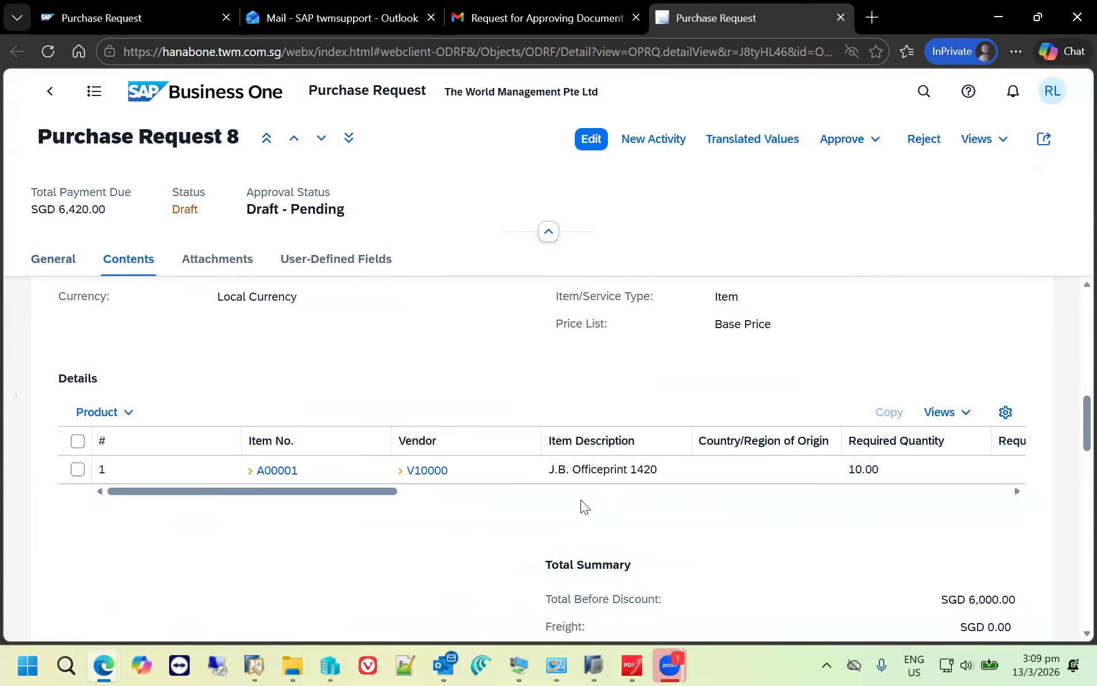
pyautogui.hscroll(10, 580, 500)
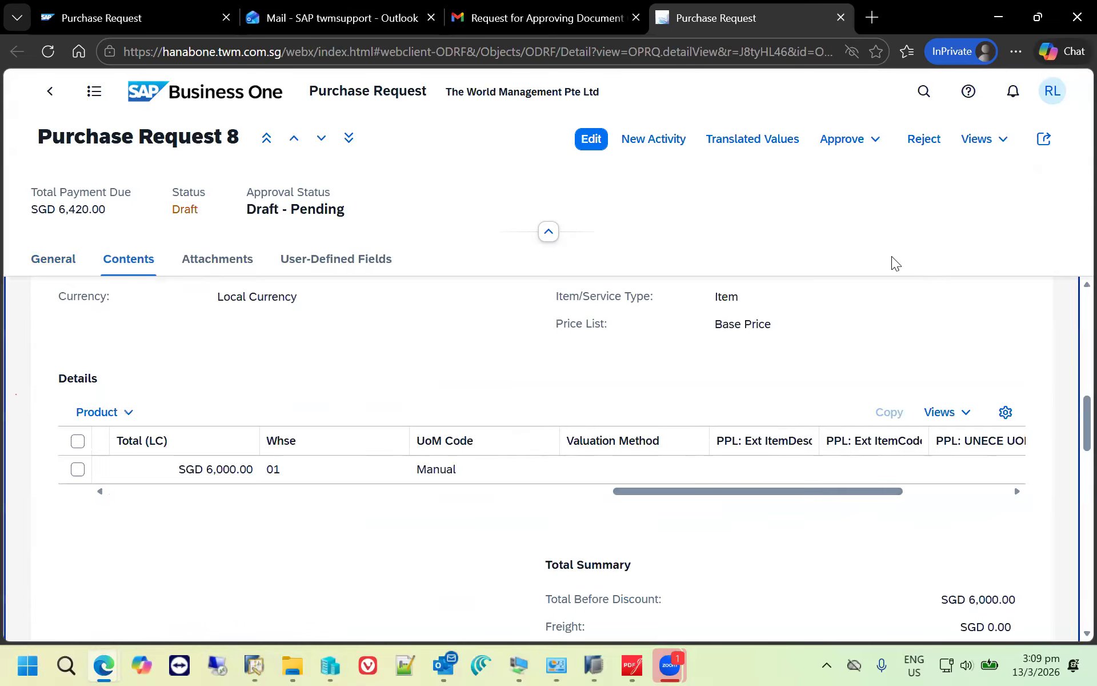
pyautogui.click(855, 141)
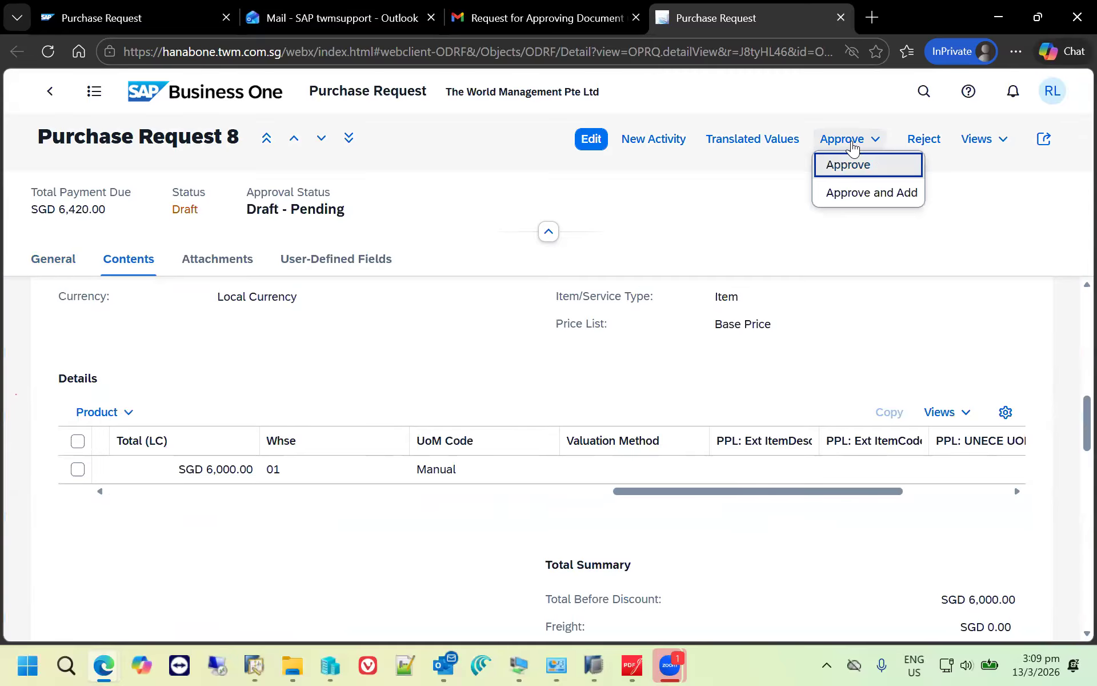
pyautogui.click(847, 164)
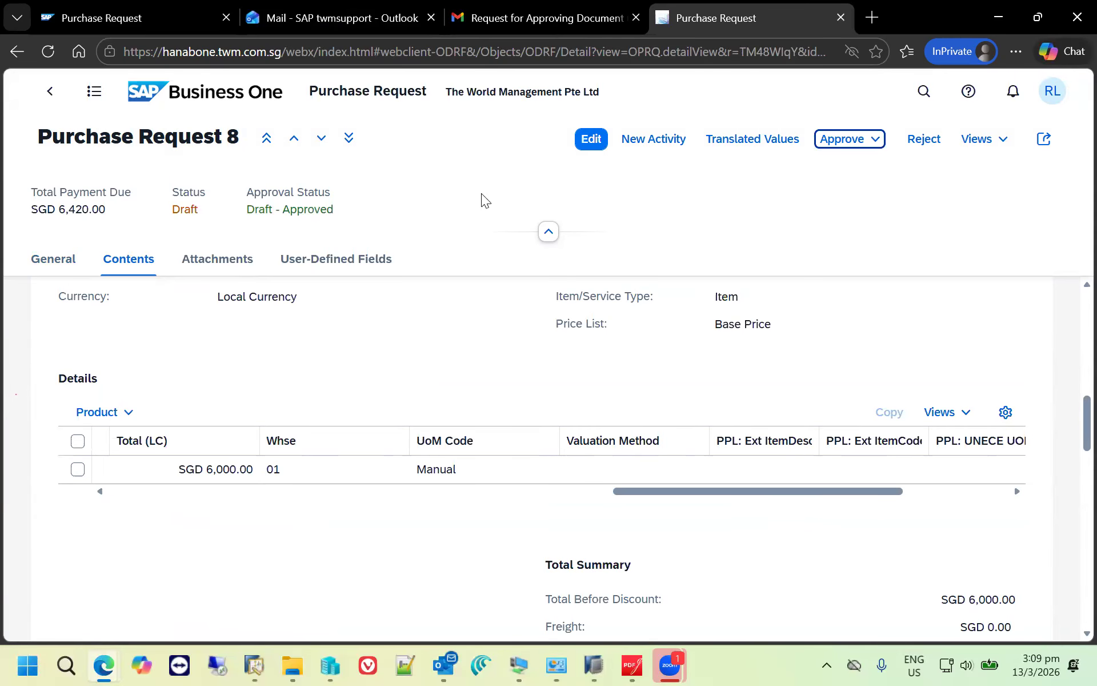
# - Switch to Gmail, refresh the SAP B1 approval mail list and open the "Document generation approved" e-mail
pyautogui.click(544, 21)
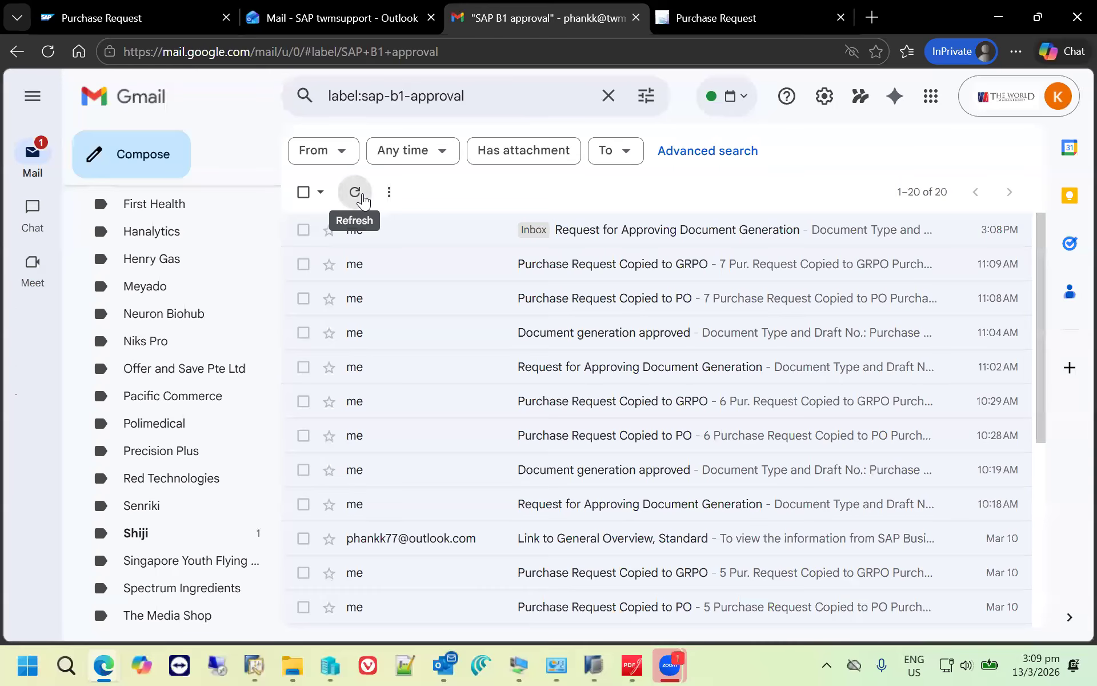
pyautogui.click(361, 200)
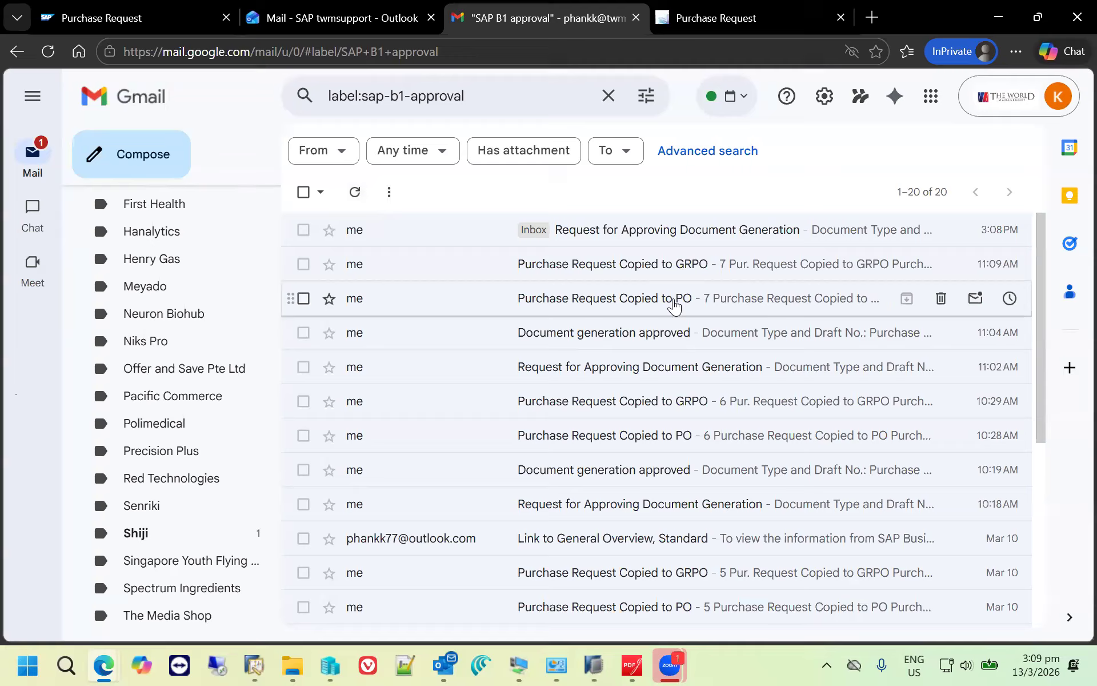
pyautogui.click(357, 195)
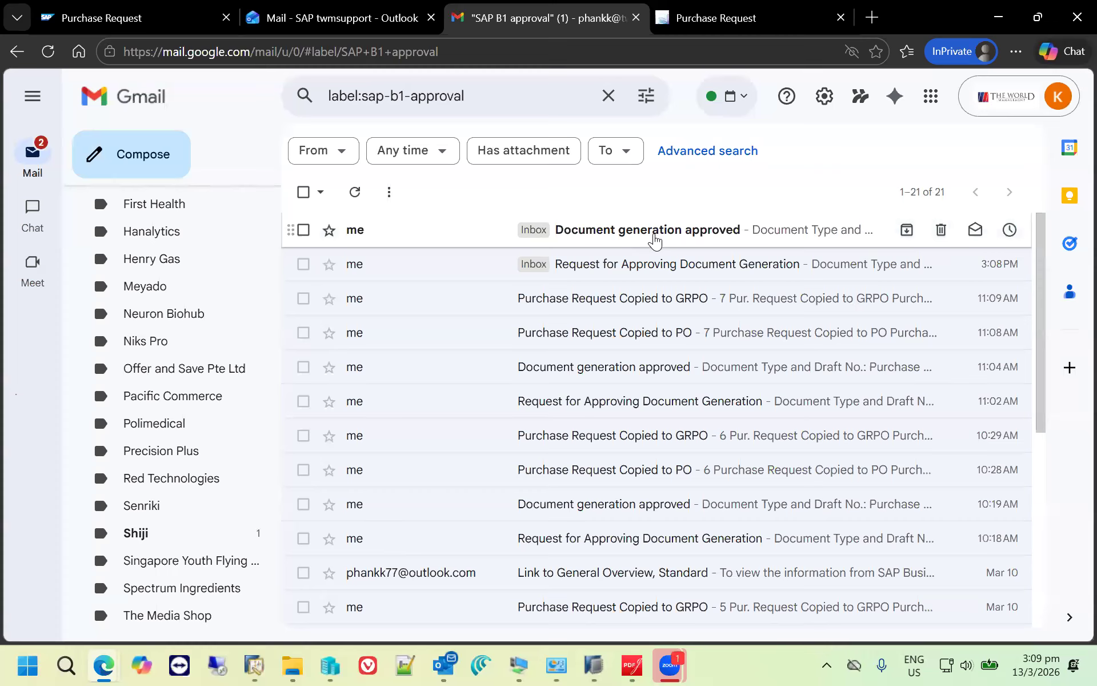
pyautogui.click(655, 241)
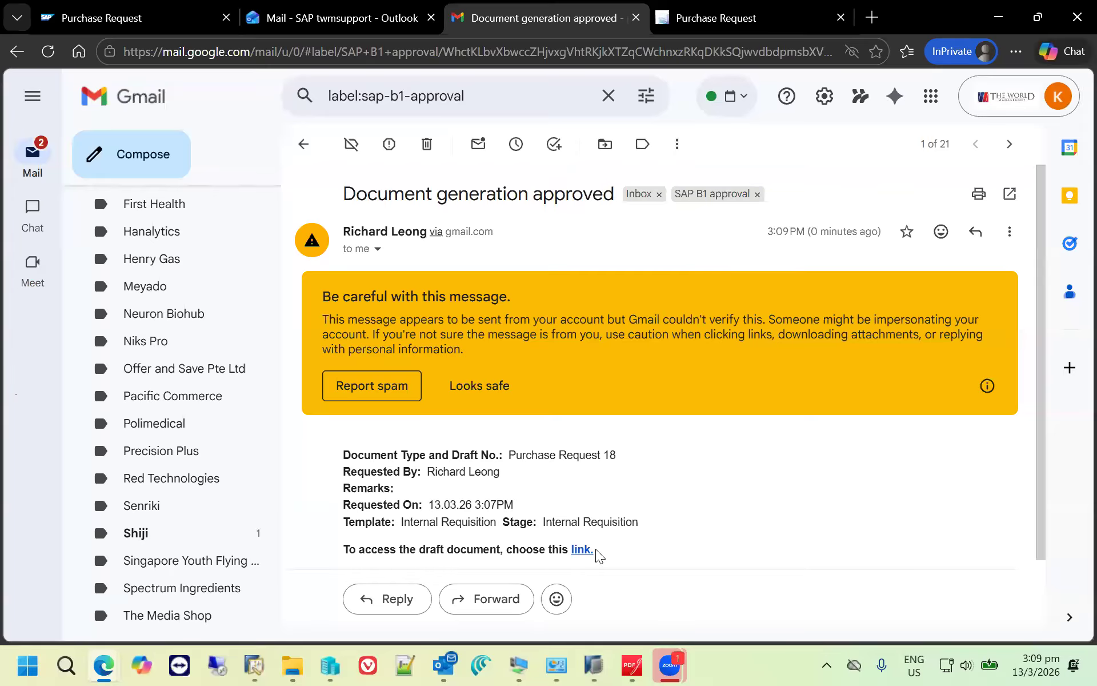
# - Follow the e-mail's link to the approved draft and add it as an actual purchase request
pyautogui.click(581, 550)
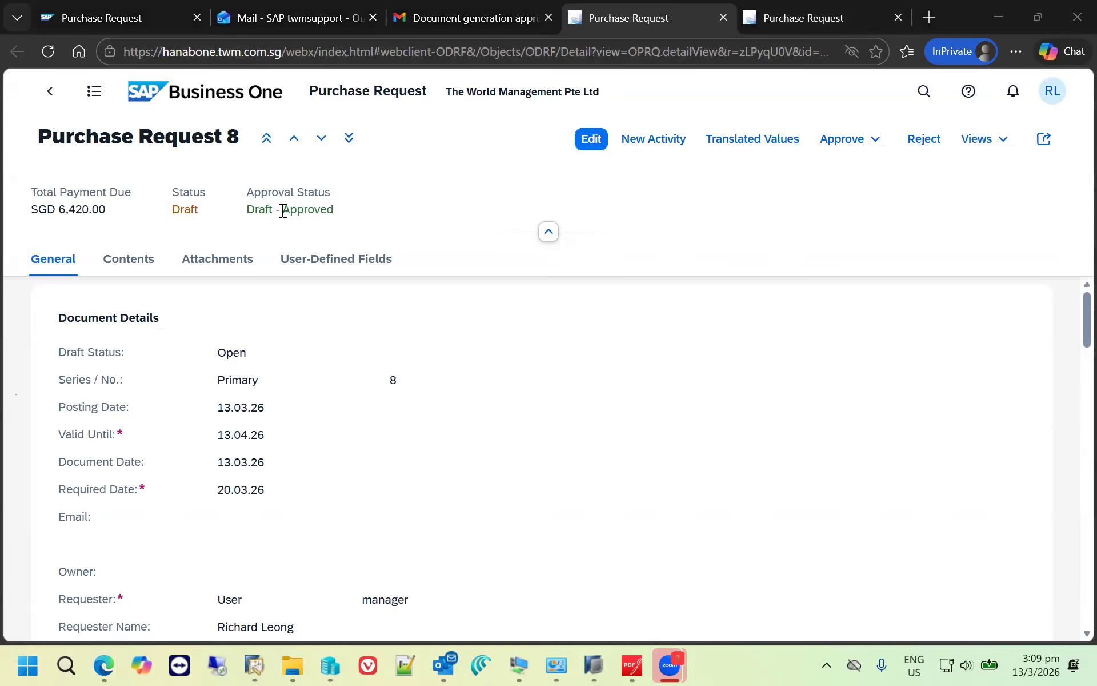
pyautogui.click(593, 138)
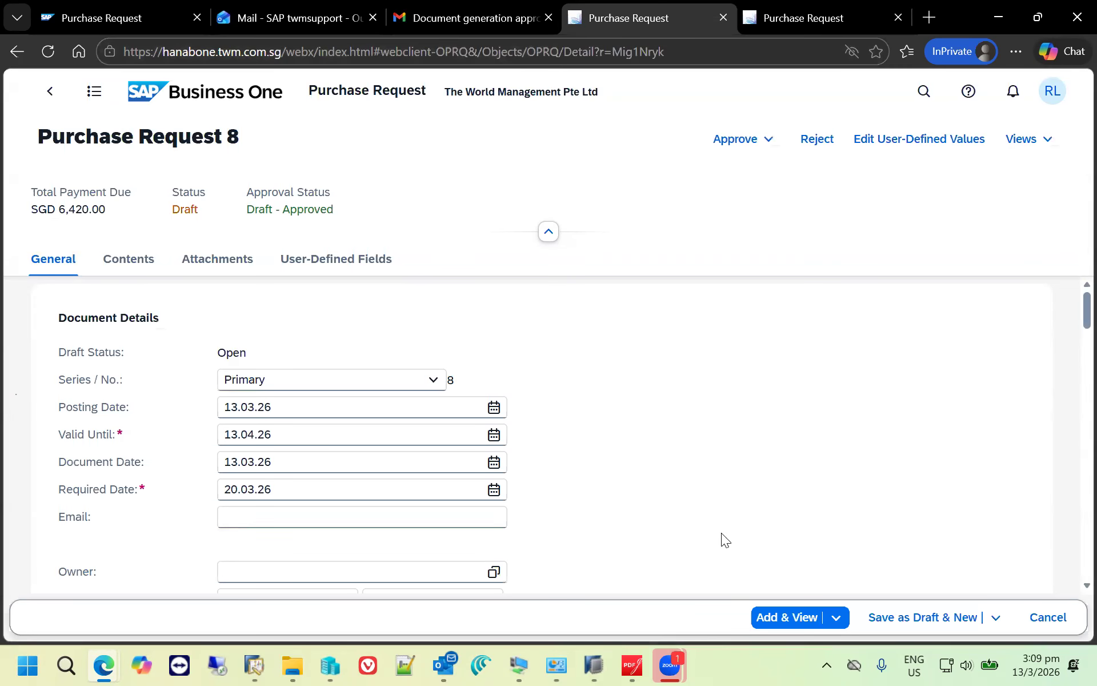
pyautogui.click(780, 618)
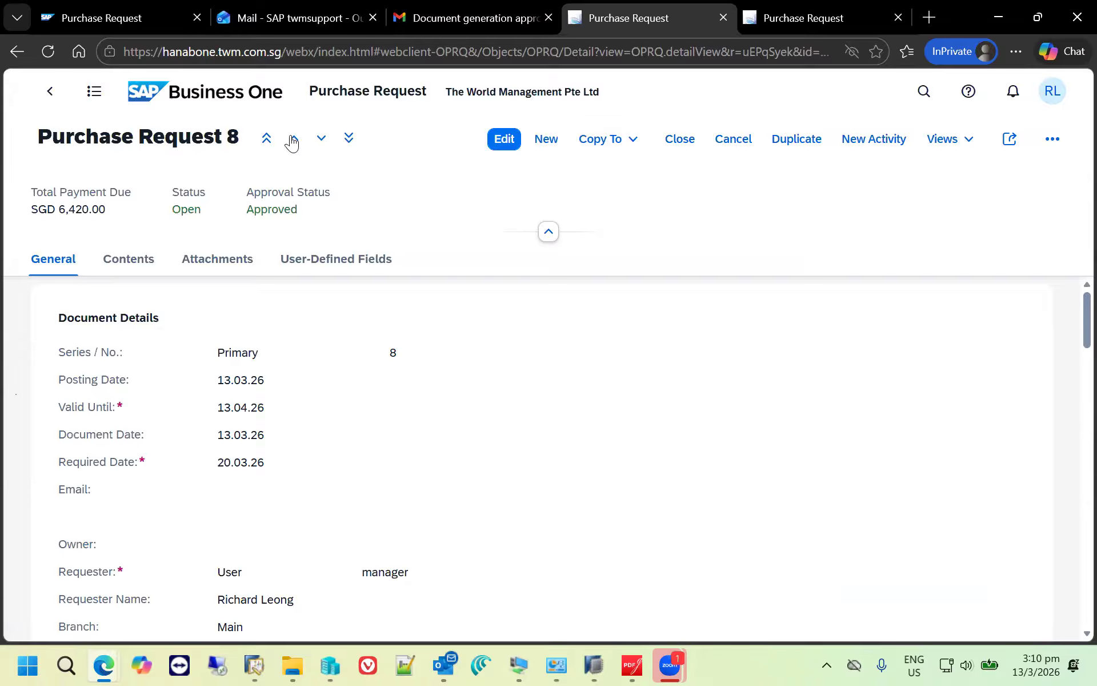
# - Create a purchase quotation from the Purchasing area of the home page for vendor Acme Associates (V10000)
pyautogui.click(215, 112)
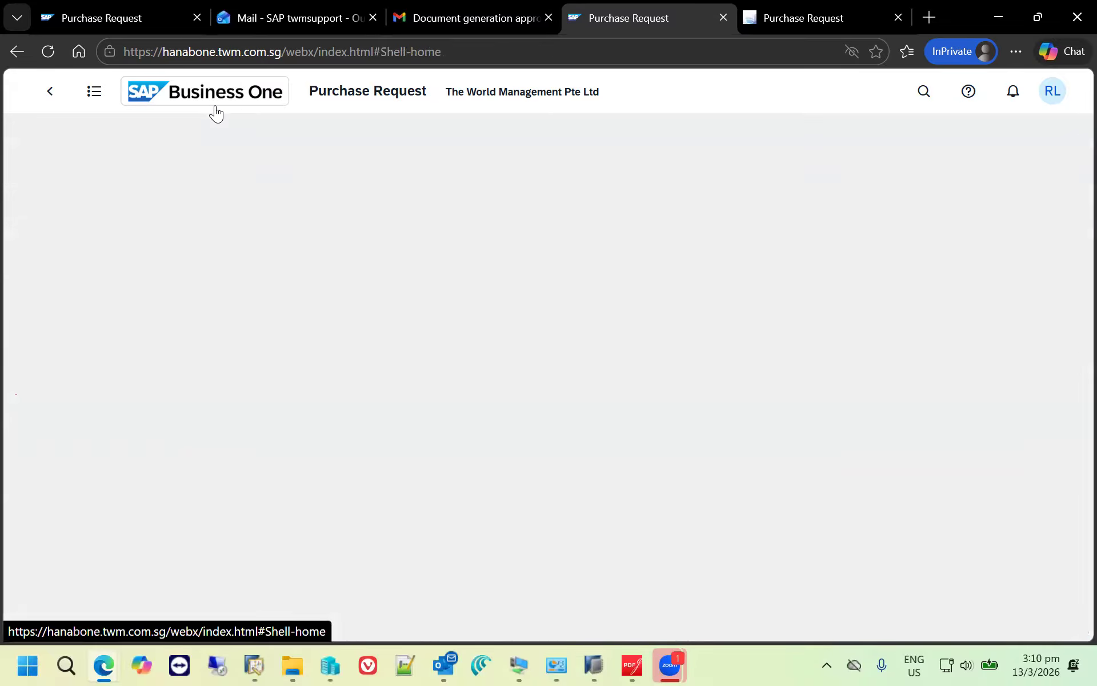
pyautogui.click(265, 137)
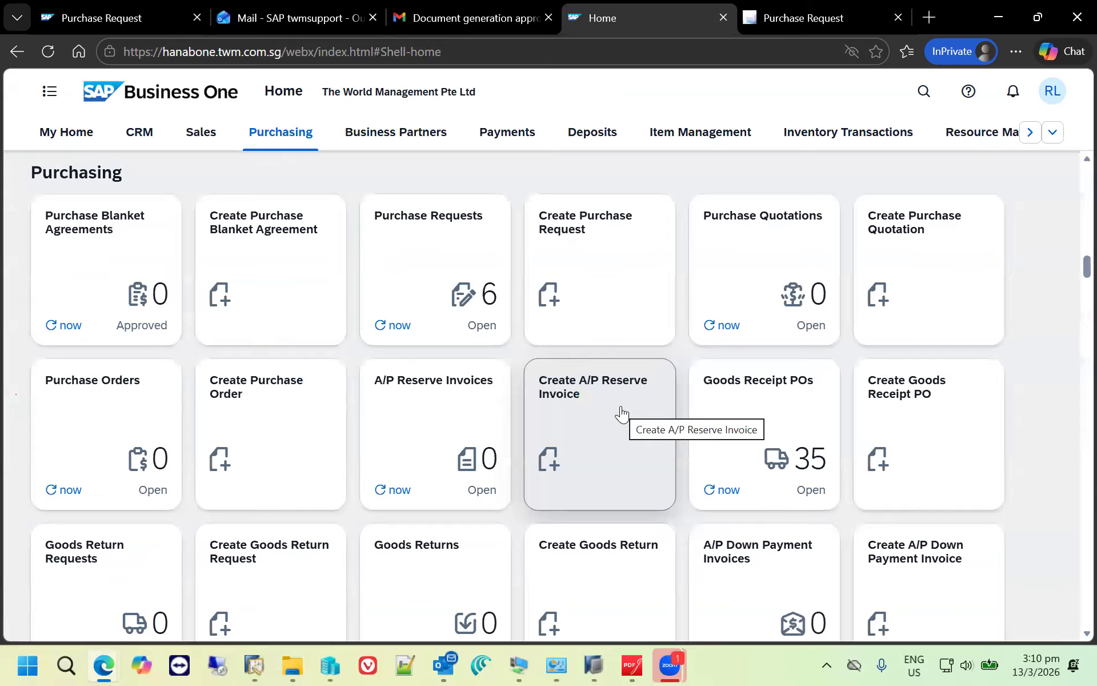
pyautogui.click(926, 255)
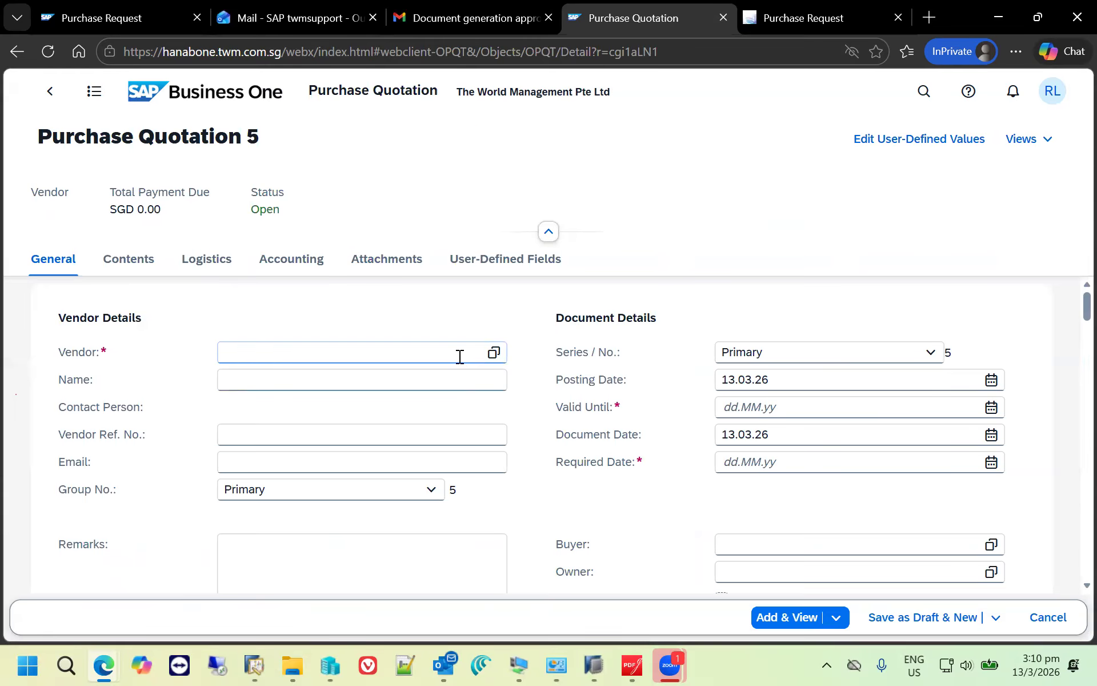
pyautogui.click(466, 354)
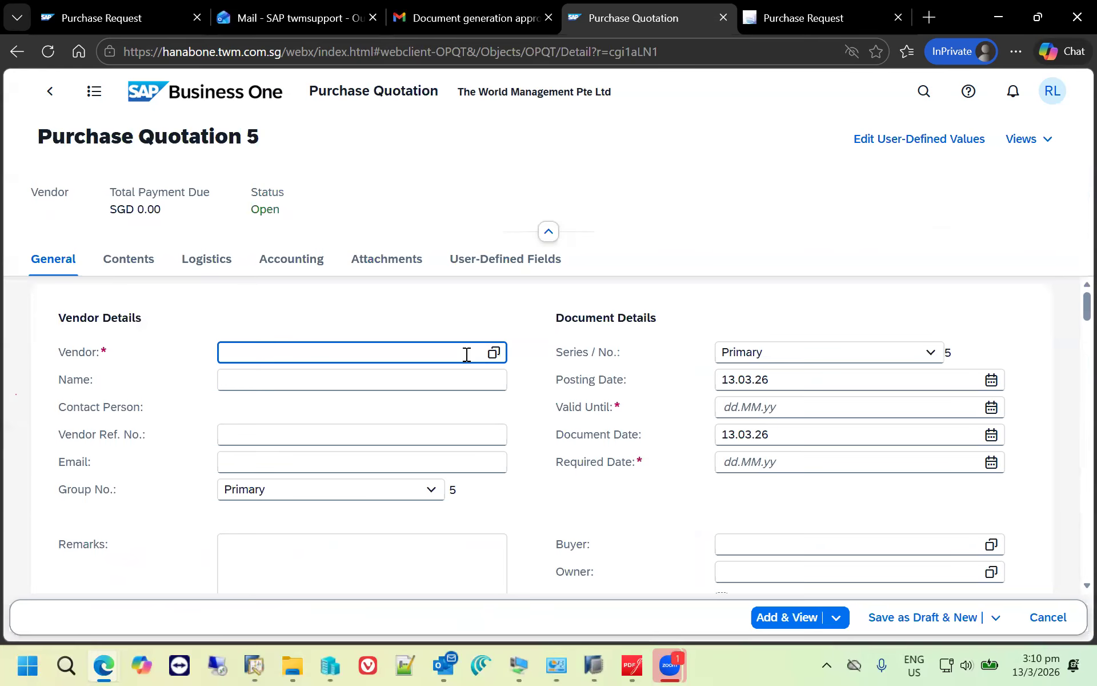
pyautogui.write('acme')
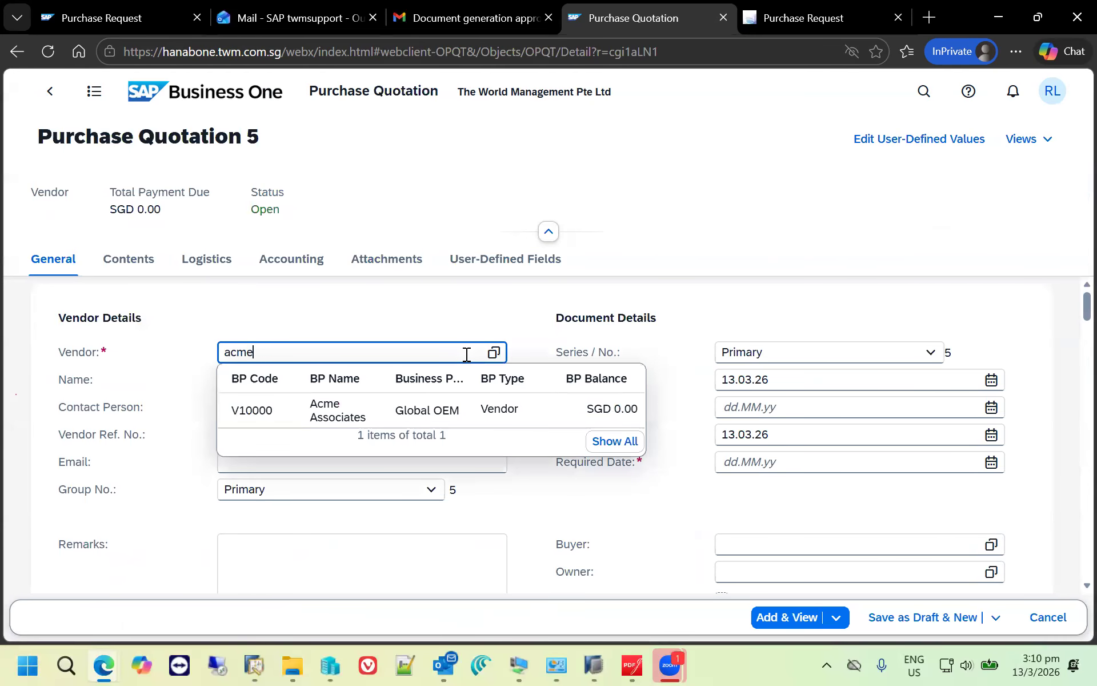
pyautogui.click(375, 411)
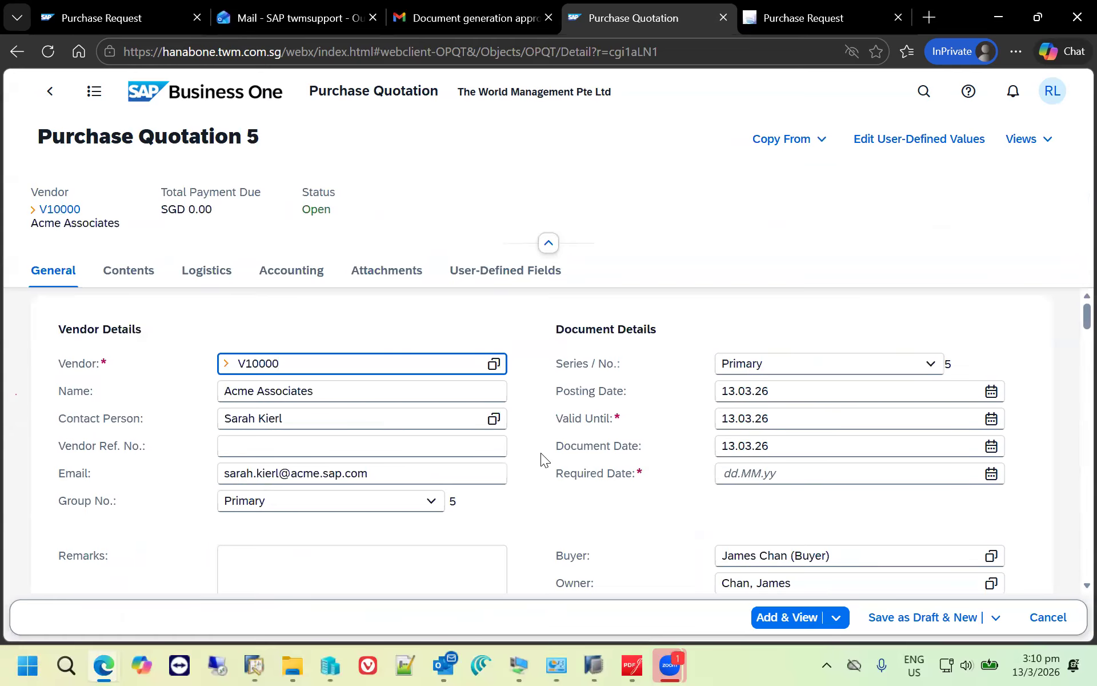
# - Set the purchase quotation's required date to 20.03.26
pyautogui.scroll(-2, 541, 453)
pyautogui.click(999, 399)
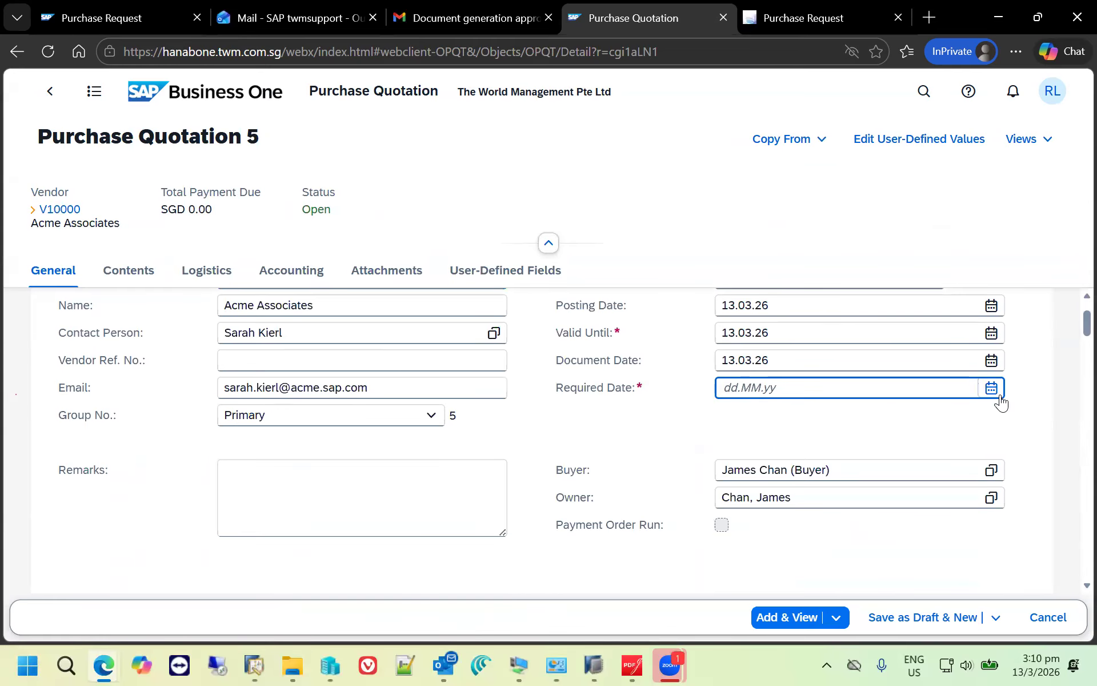
pyautogui.click(900, 533)
# - Copy purchase request 8 into the Acme Associates quotation and add the quotation
pyautogui.scroll(-6, 853, 457)
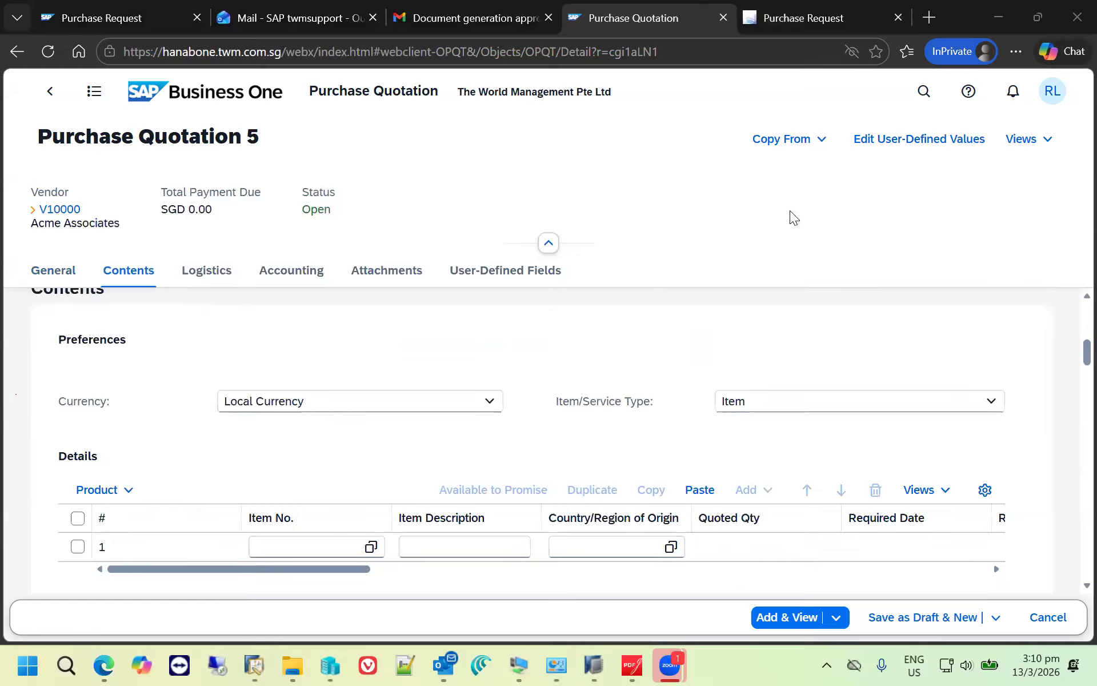
pyautogui.click(822, 141)
pyautogui.click(812, 166)
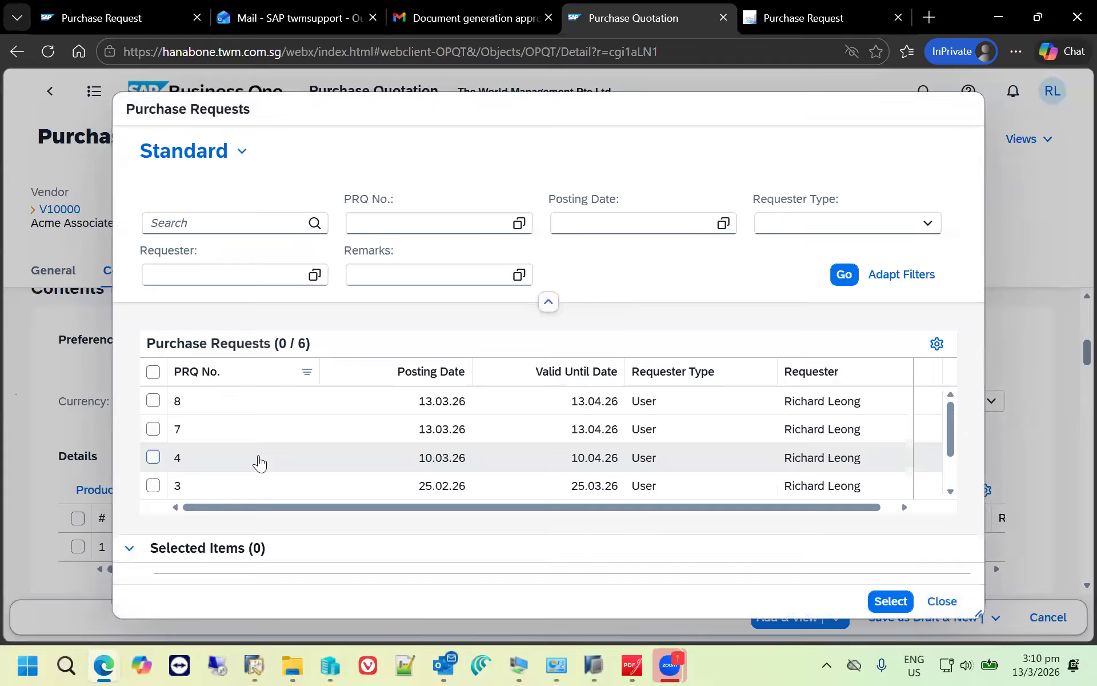
pyautogui.click(151, 402)
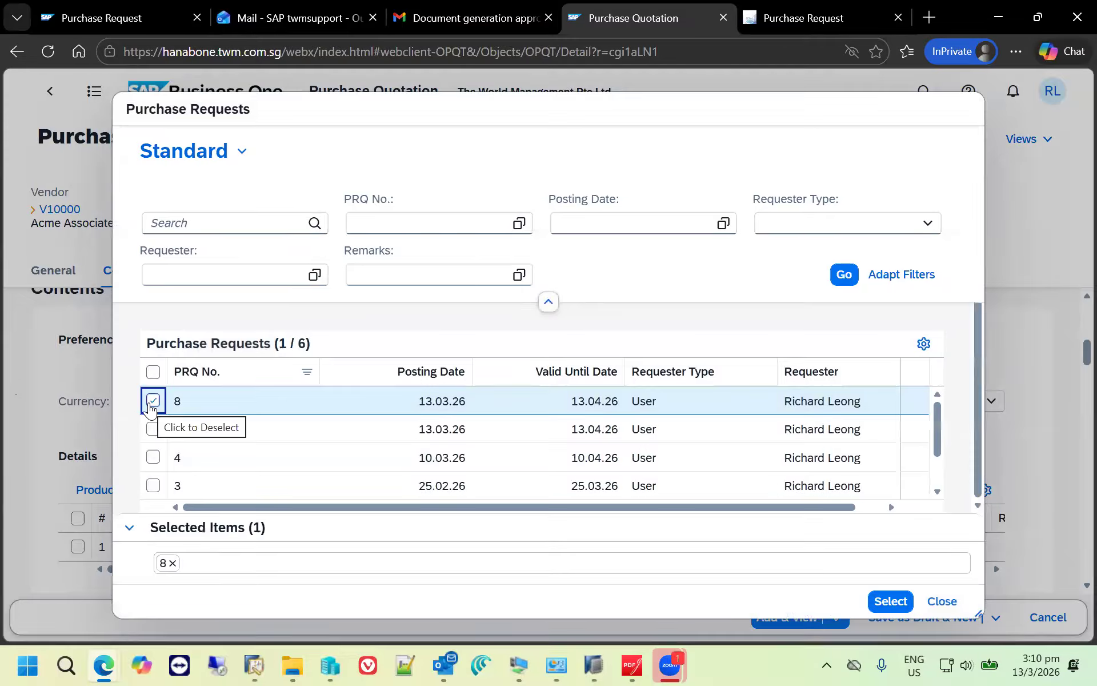
pyautogui.click(883, 596)
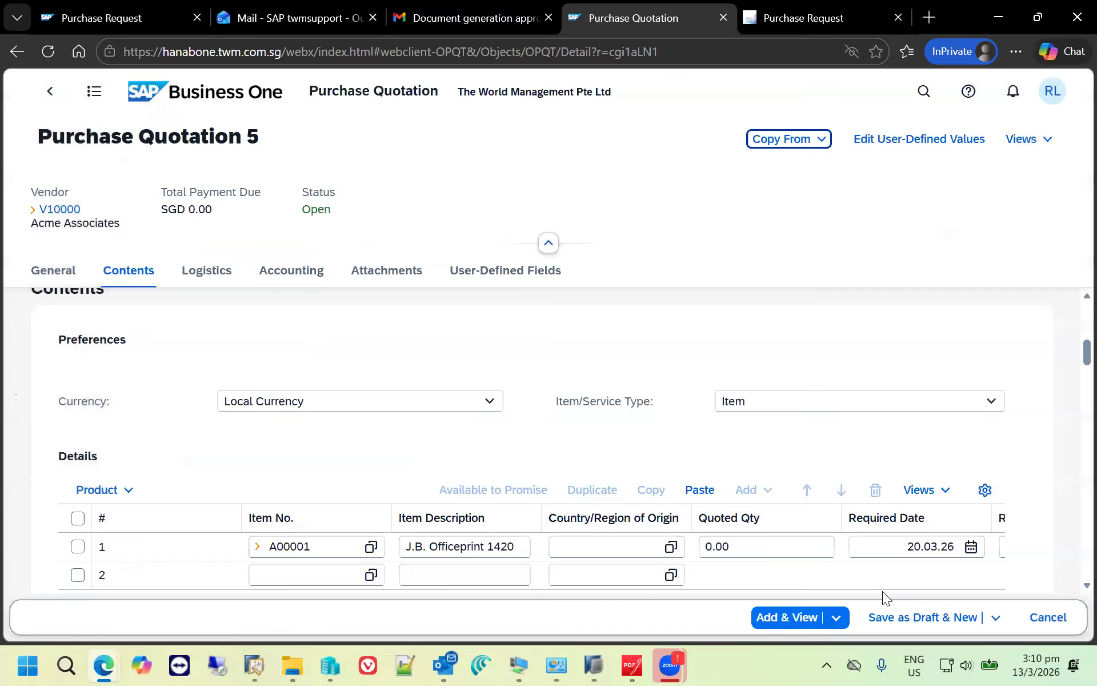
pyautogui.click(794, 617)
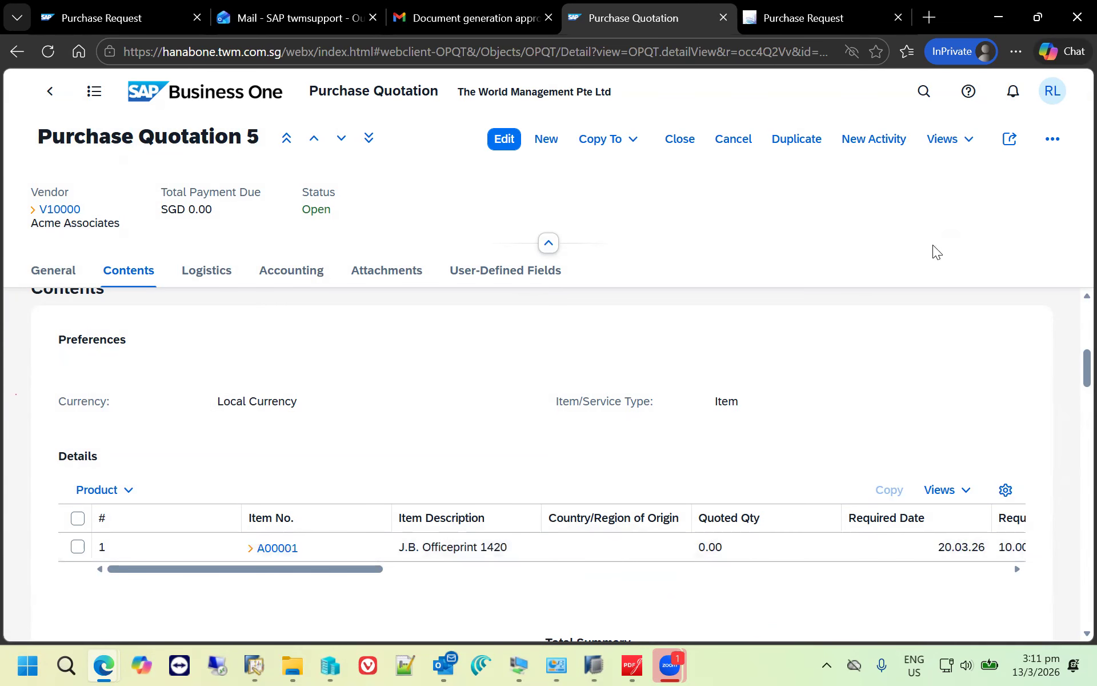
# - Send the purchase quotation by e-mail and open the resulting Outlook draft for editing
pyautogui.click(1018, 143)
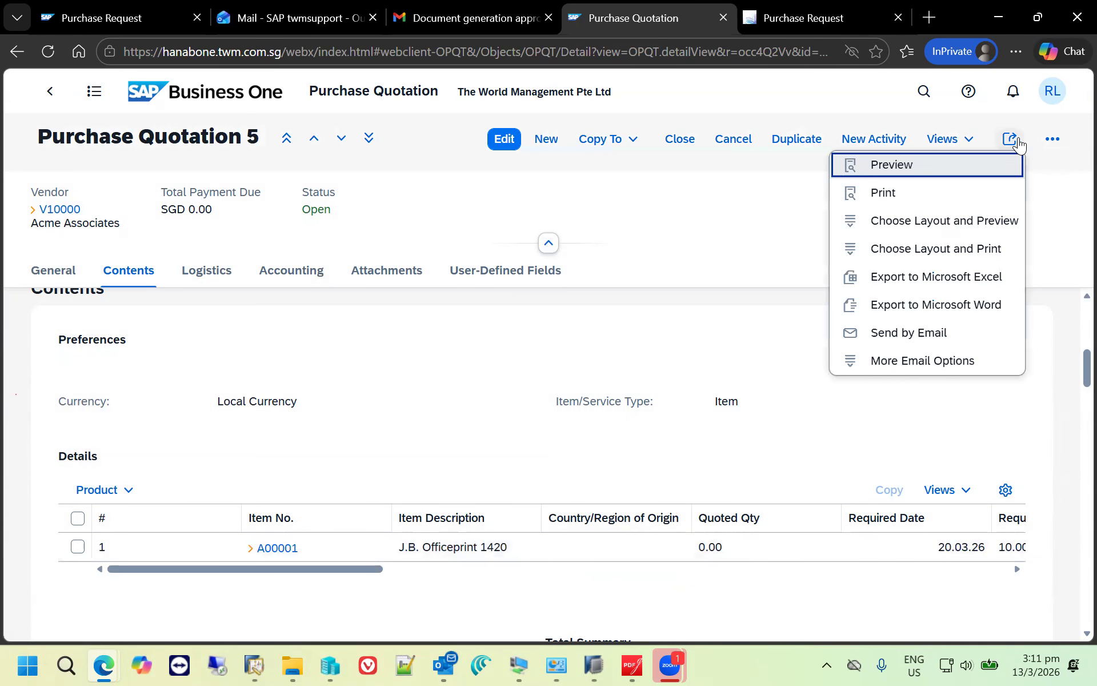
pyautogui.click(942, 336)
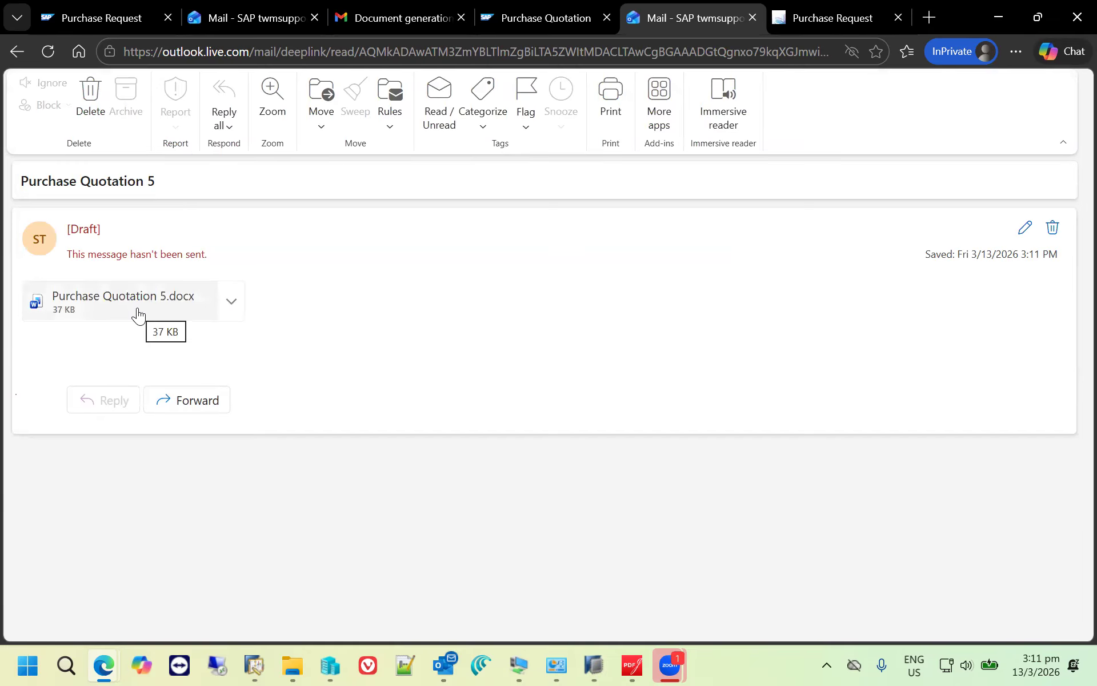
pyautogui.click(1025, 228)
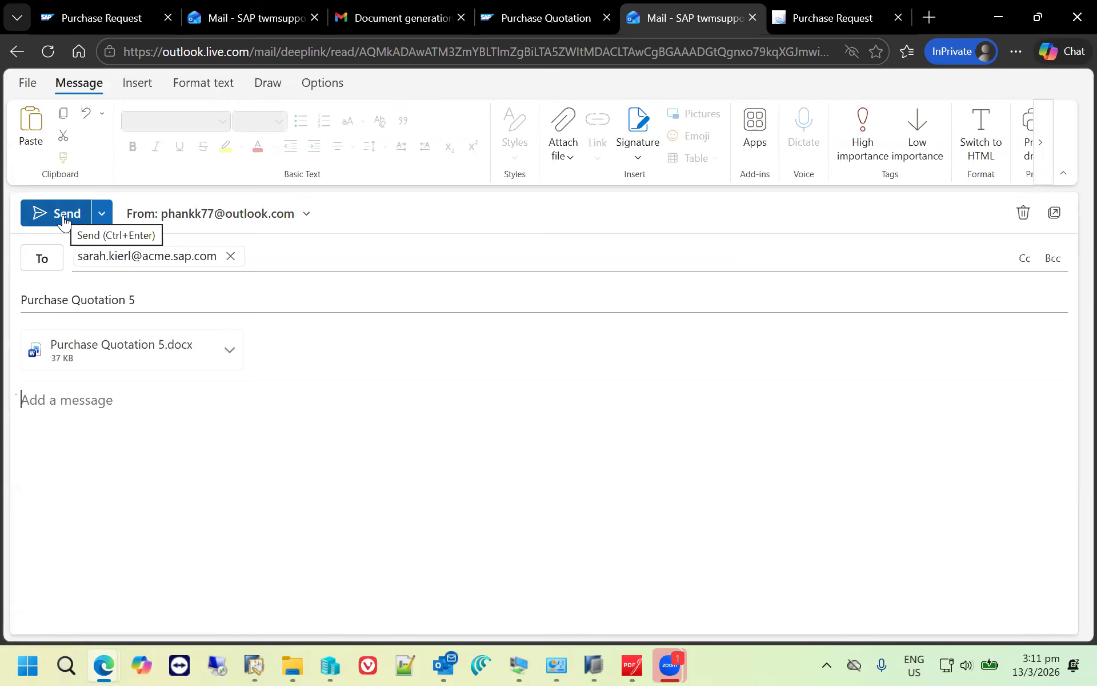
# - Switch back to SAP Business One and start a new purchase quotation for vendor Lasercom (V20000) with required date 20.03.26
pyautogui.click(542, 19)
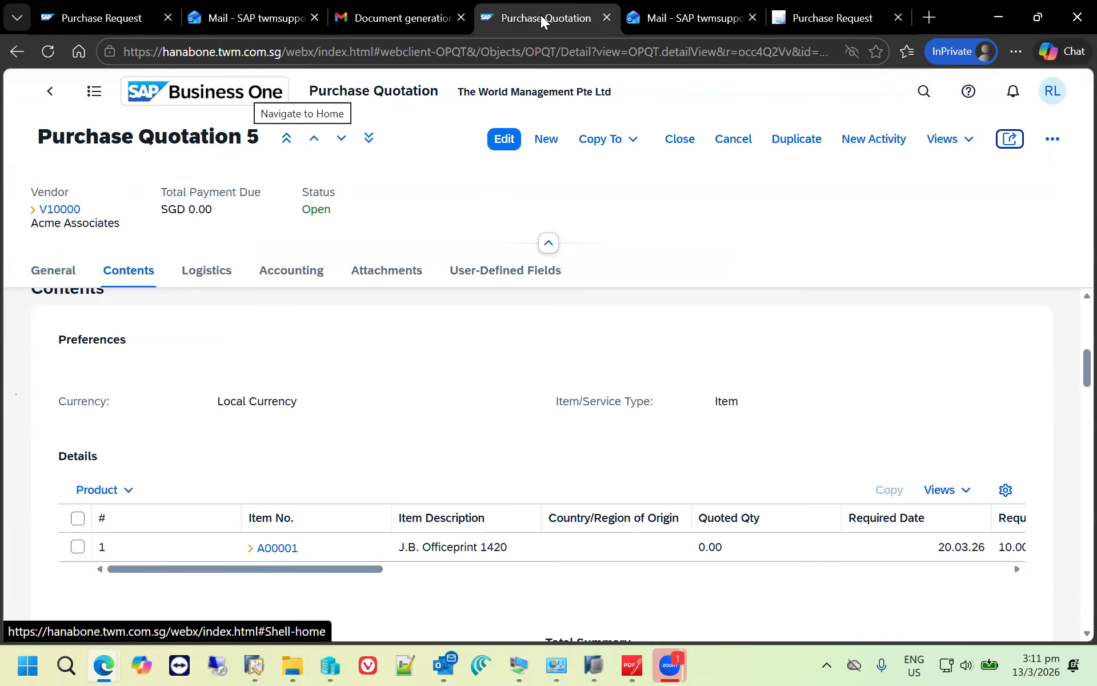
pyautogui.click(544, 140)
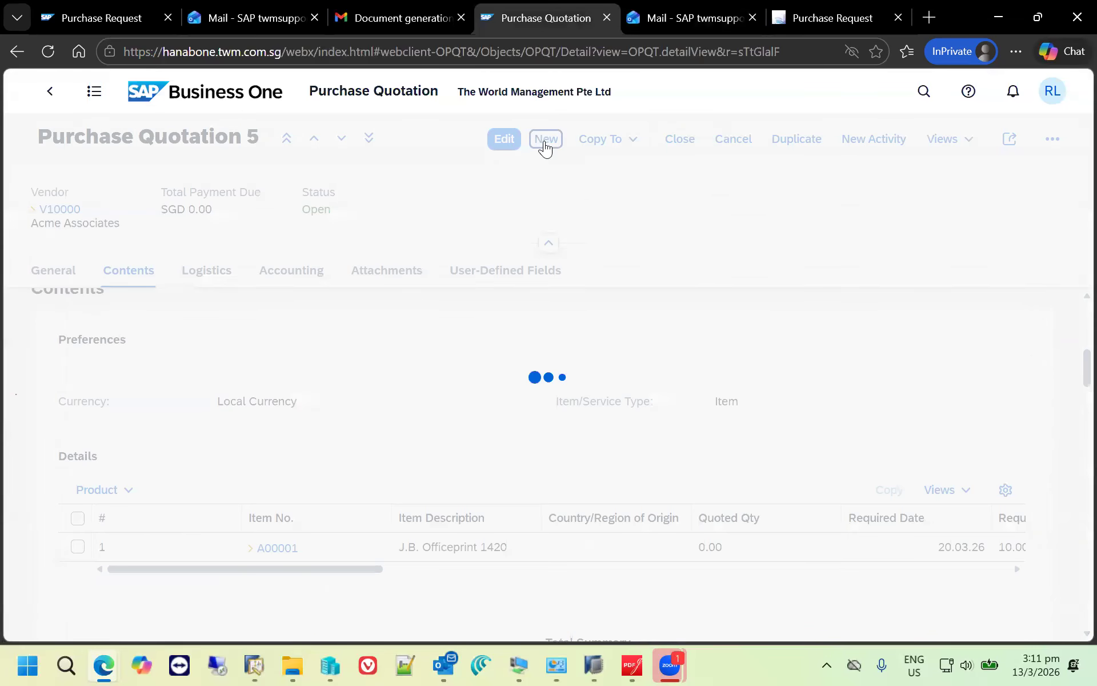
pyautogui.click(446, 348)
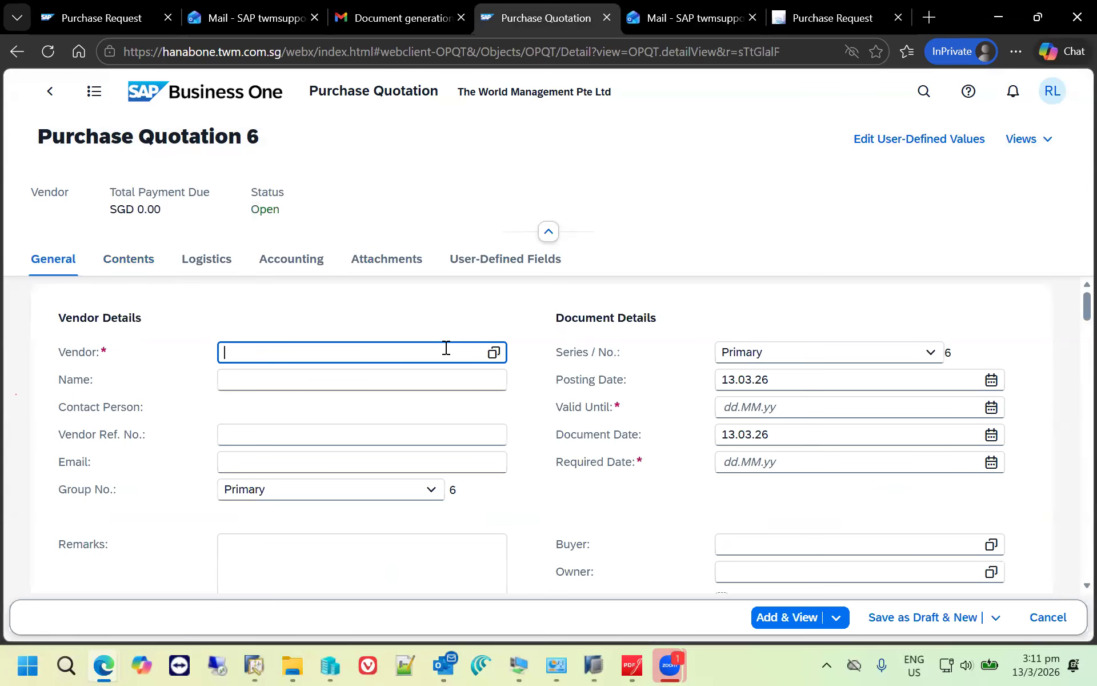
pyautogui.write('laser')
pyautogui.click(456, 406)
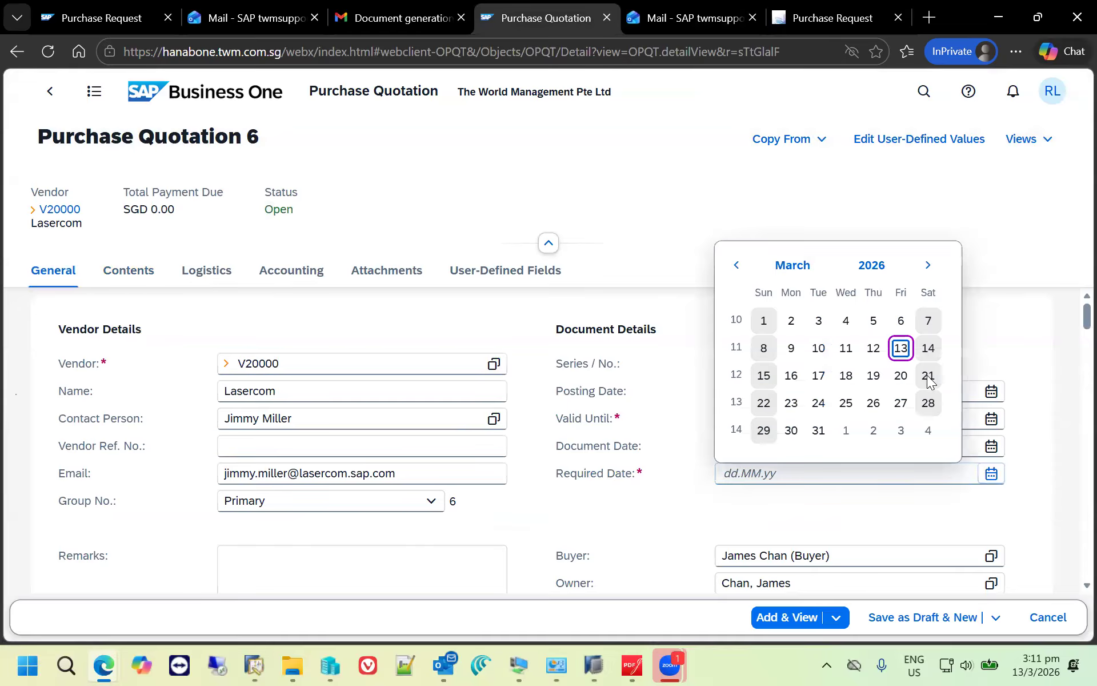
pyautogui.click(900, 375)
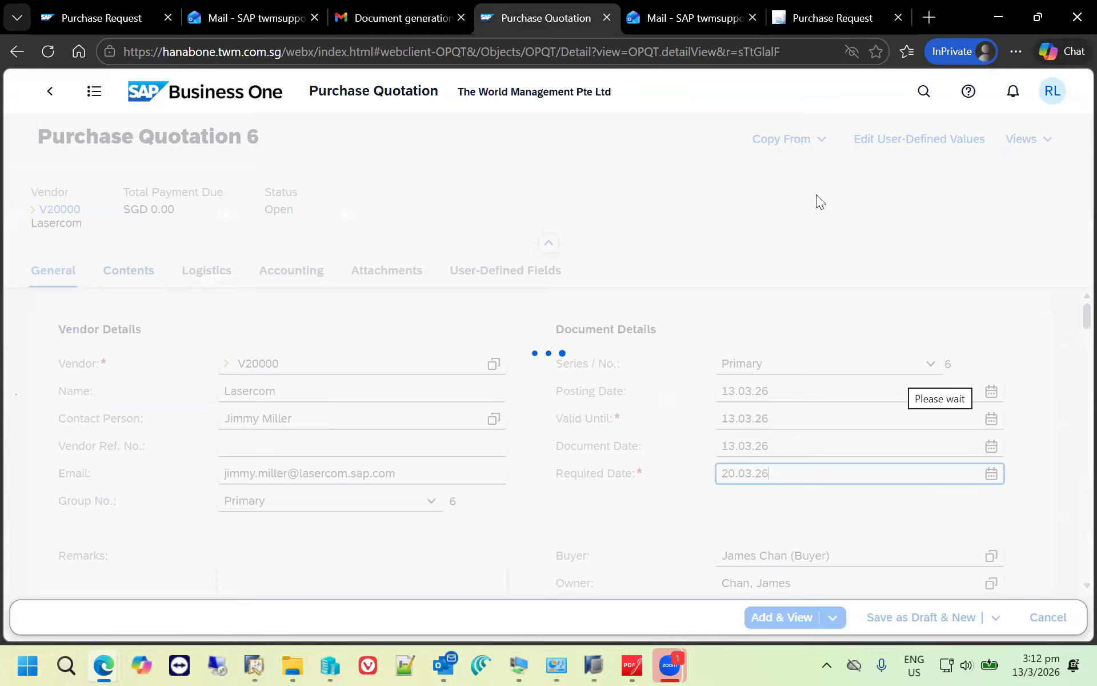
# - Copy purchase request 8 into the Lasercom quotation
pyautogui.click(821, 139)
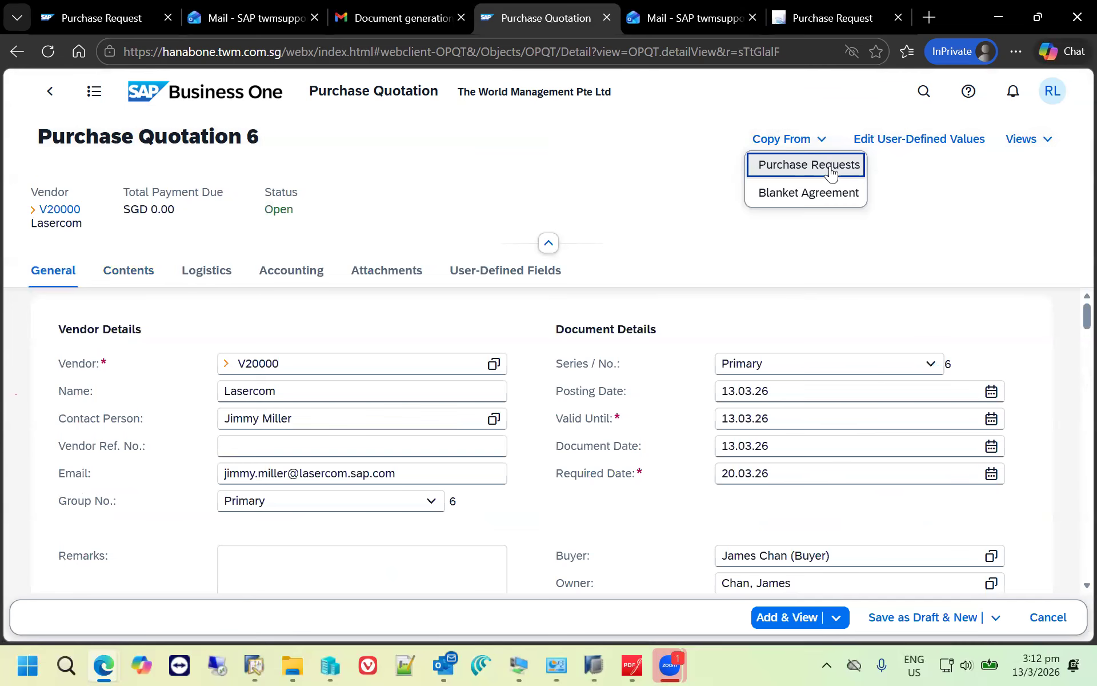
pyautogui.click(830, 166)
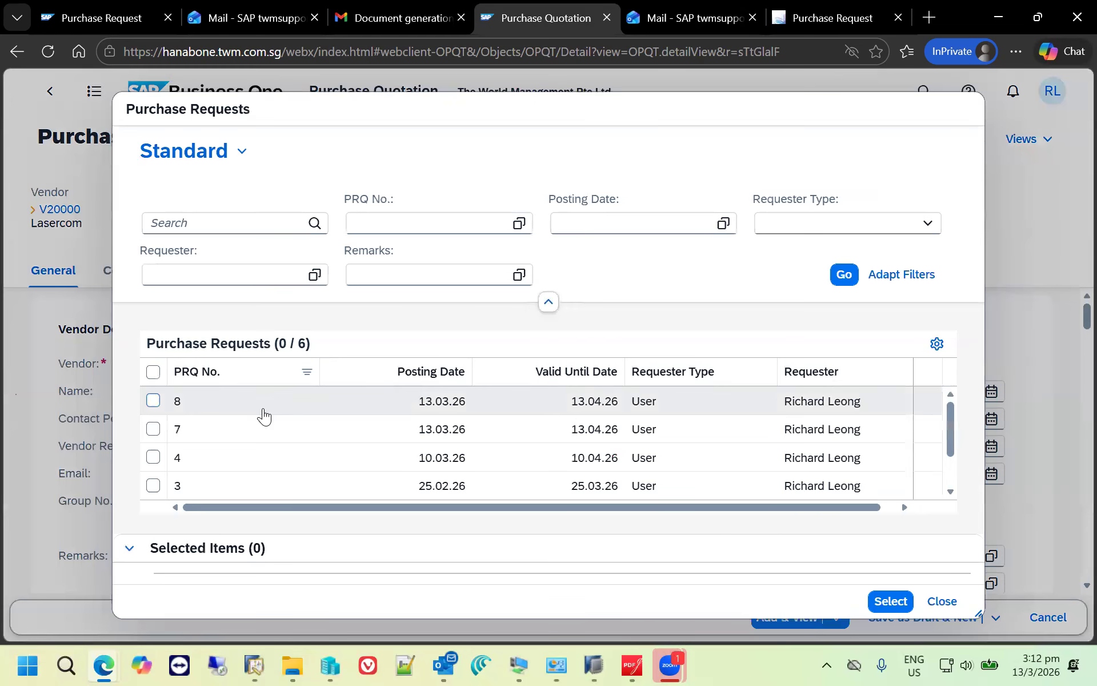
pyautogui.click(152, 400)
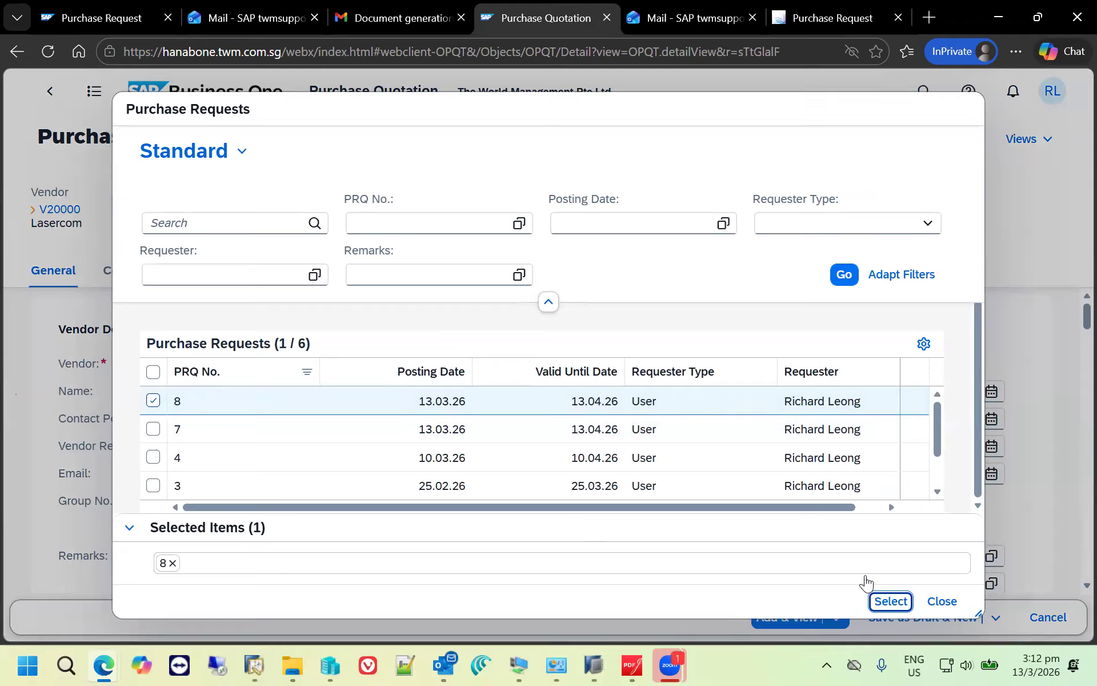
pyautogui.click(890, 601)
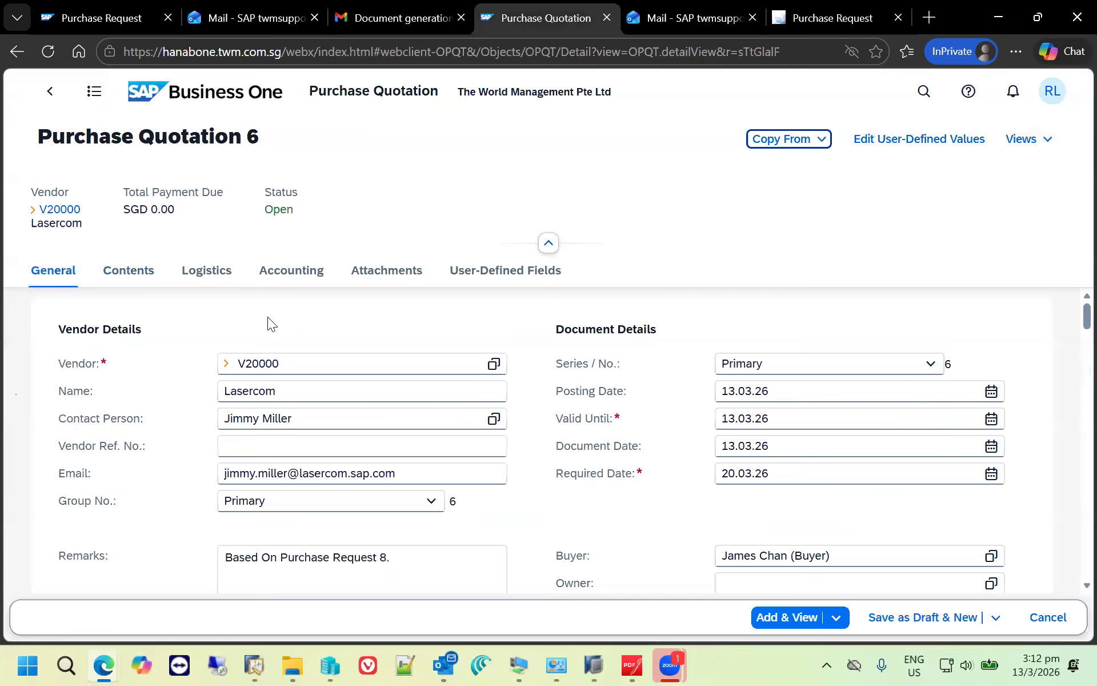
# - Check the contents of the Lasercom purchase quotation and add it
pyautogui.click(129, 271)
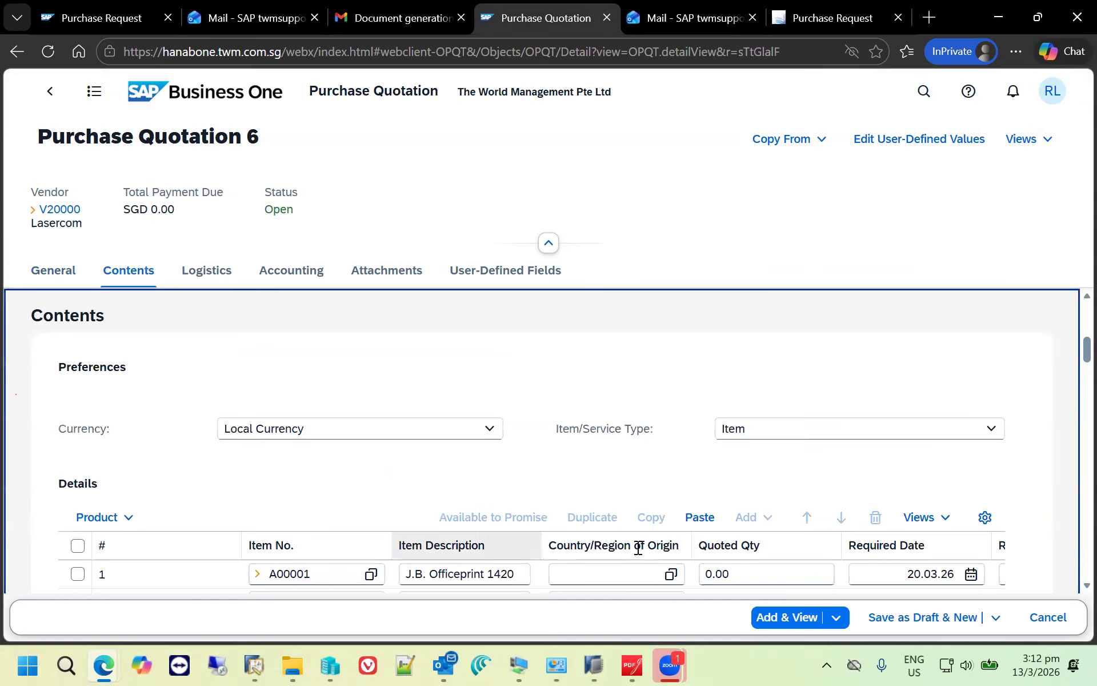
pyautogui.click(784, 608)
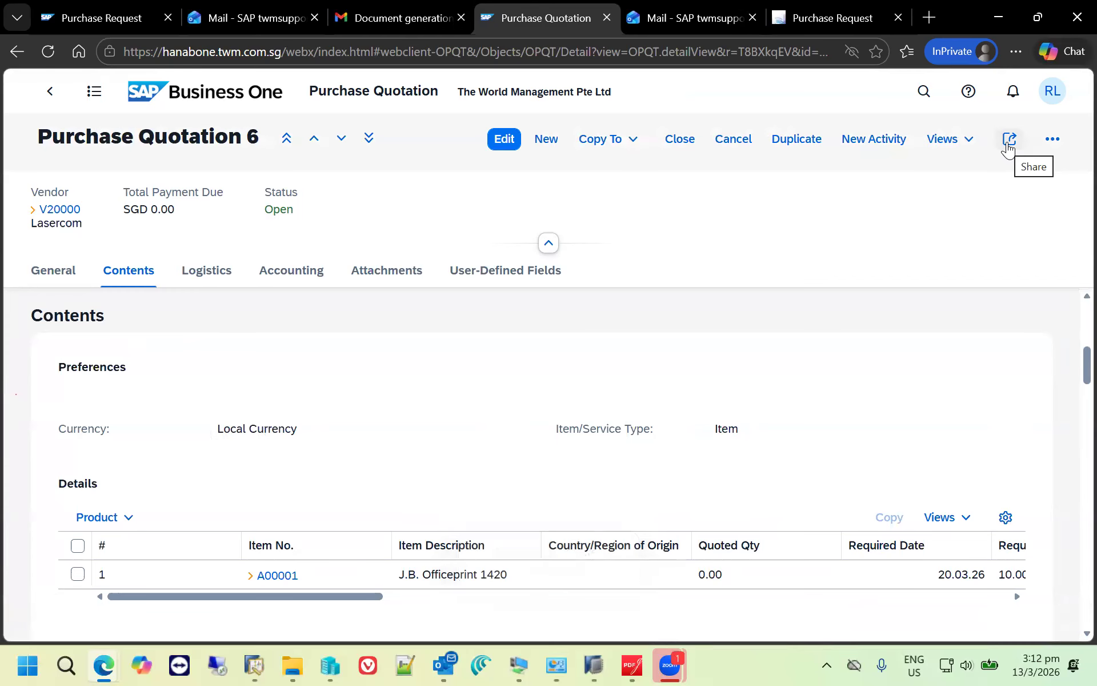
# - Edit the Acme Associates purchase quotation and set the quoted quantity of item A00001 to 8
pyautogui.click(314, 144)
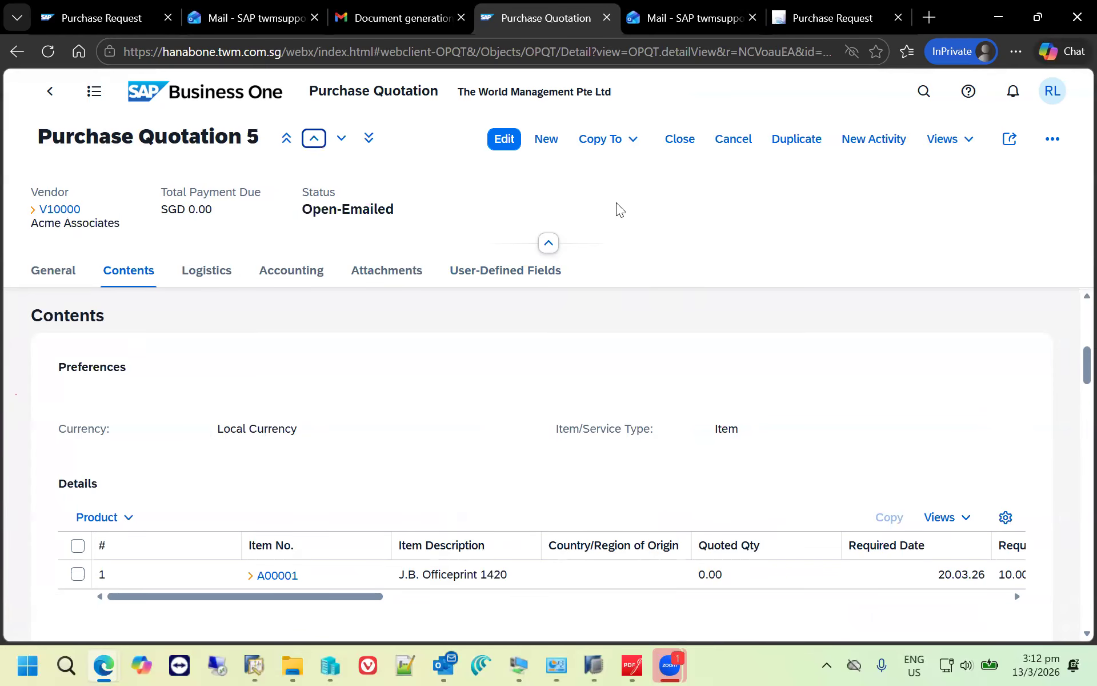
pyautogui.click(504, 139)
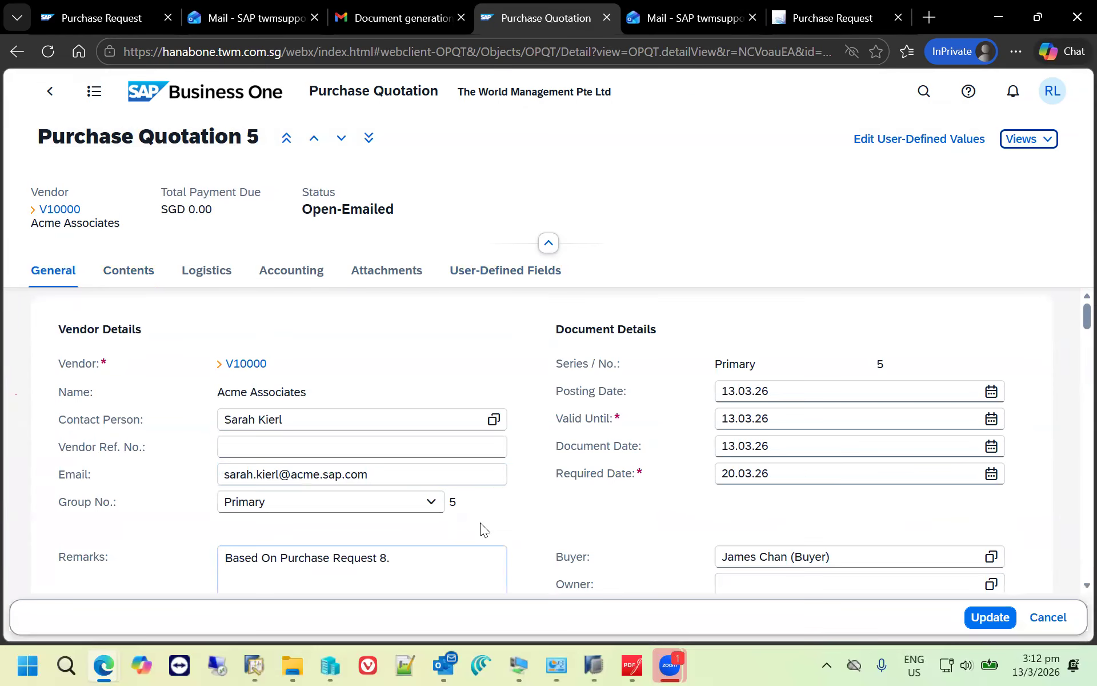
pyautogui.scroll(-3, 426, 427)
pyautogui.click(146, 278)
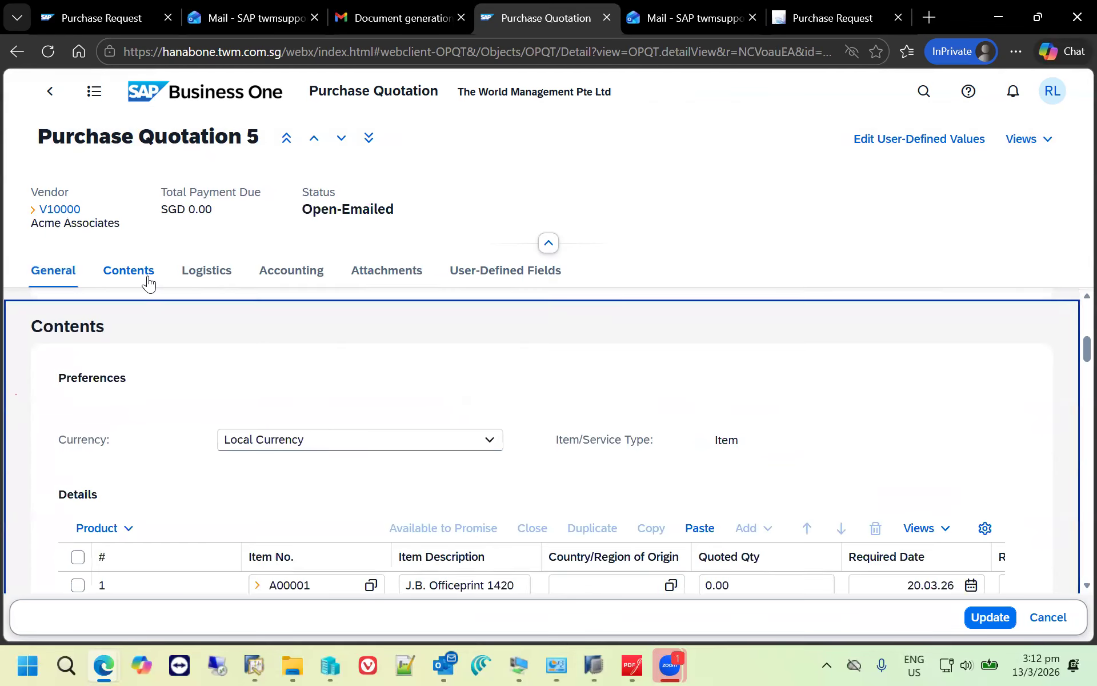
pyautogui.click(754, 580)
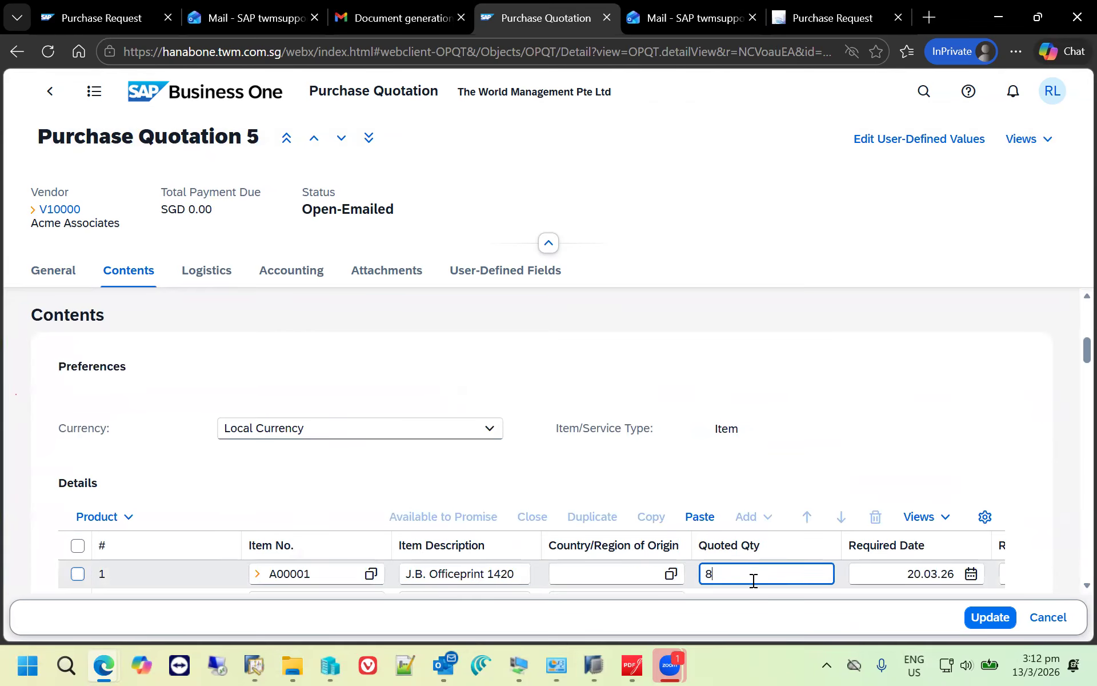
pyautogui.write('8')
pyautogui.press('Tab')
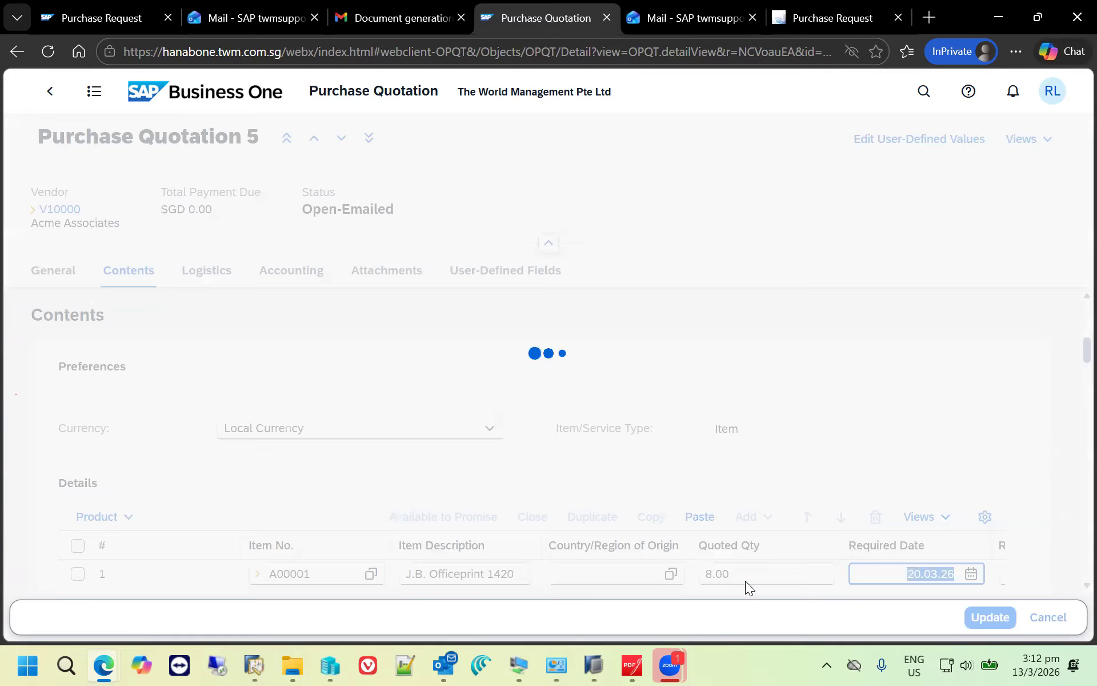
# - Set the unit price of item A00001 to SGD 55 and update the Acme Associates quotation
pyautogui.moveTo(346, 539); pyautogui.dragTo(479, 549)
pyautogui.click(748, 497)
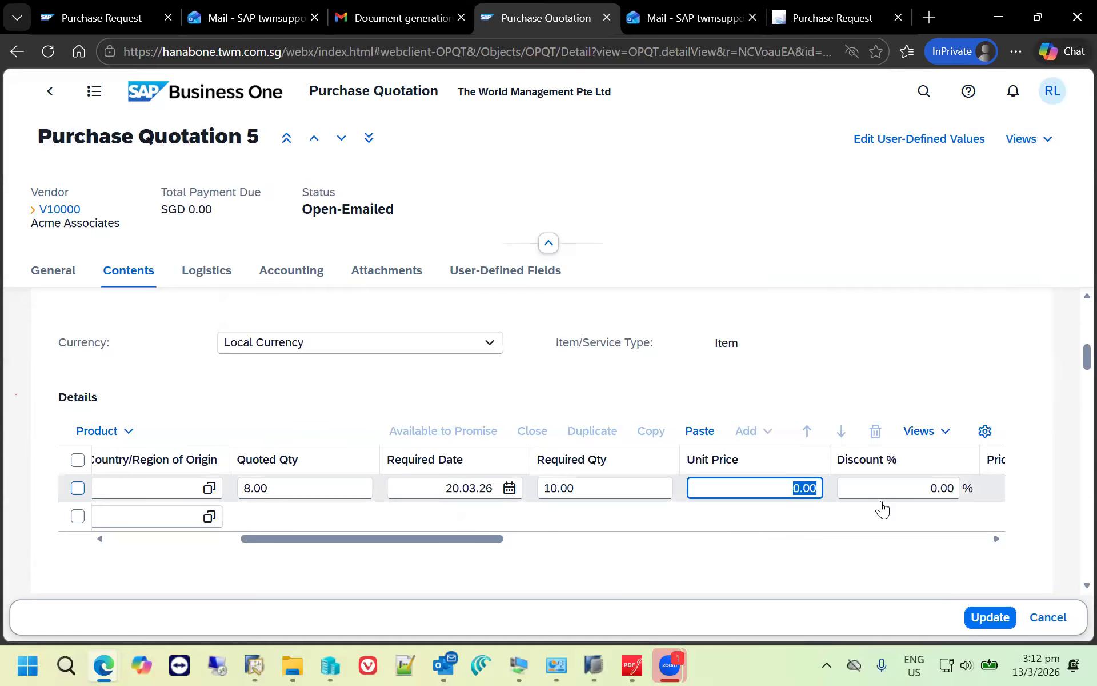
pyautogui.write('55')
pyautogui.press('Tab')
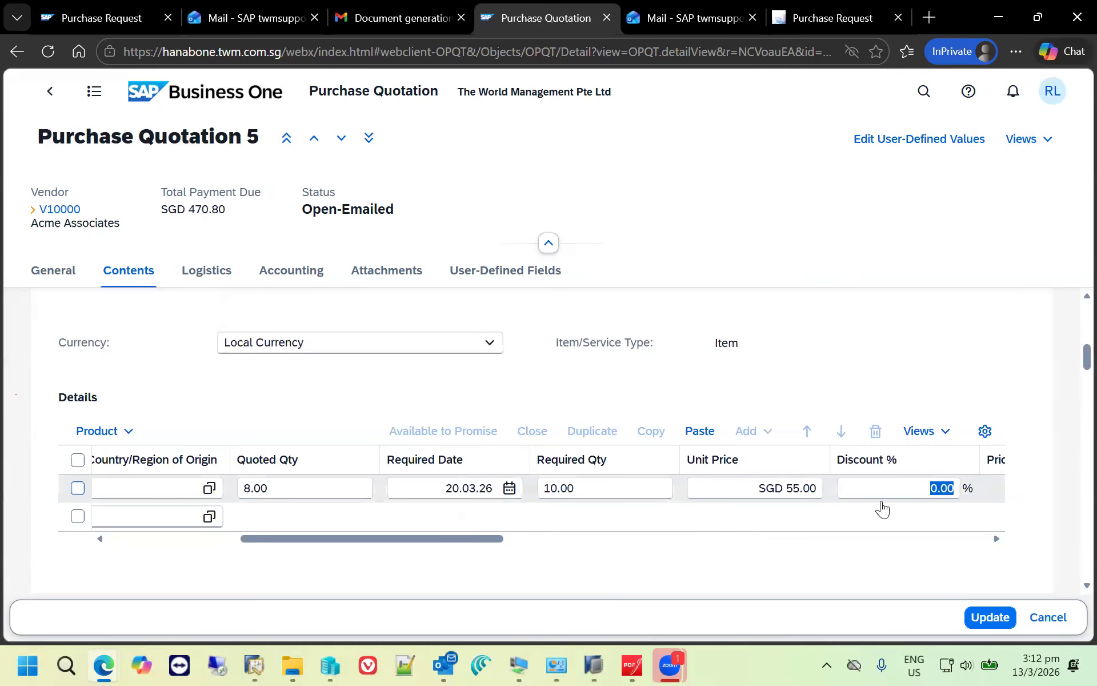
pyautogui.click(1000, 615)
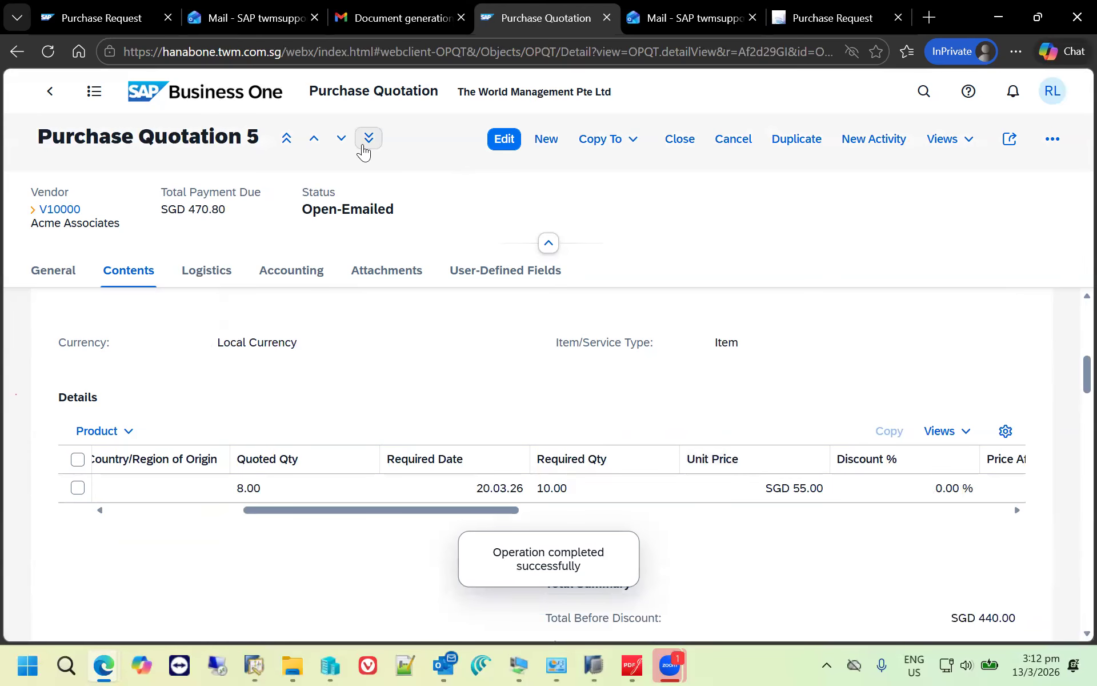
# - Edit the Lasercom purchase quotation and set item A00001 to a quoted quantity of 10 and a unit price of SGD 59
pyautogui.click(342, 139)
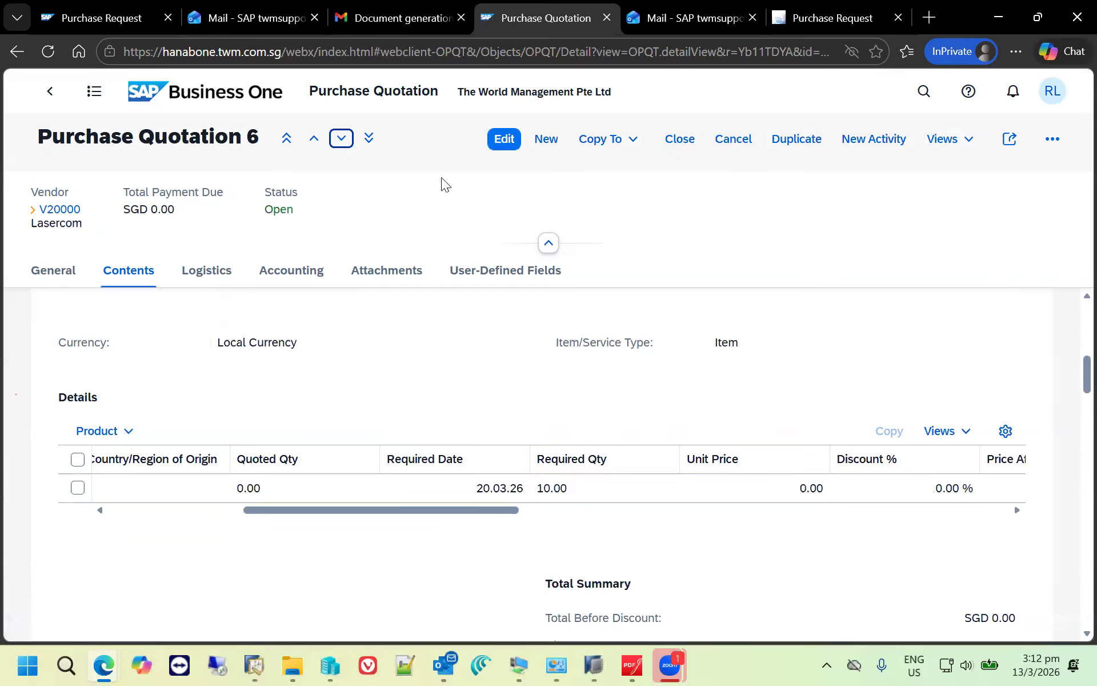
pyautogui.click(502, 141)
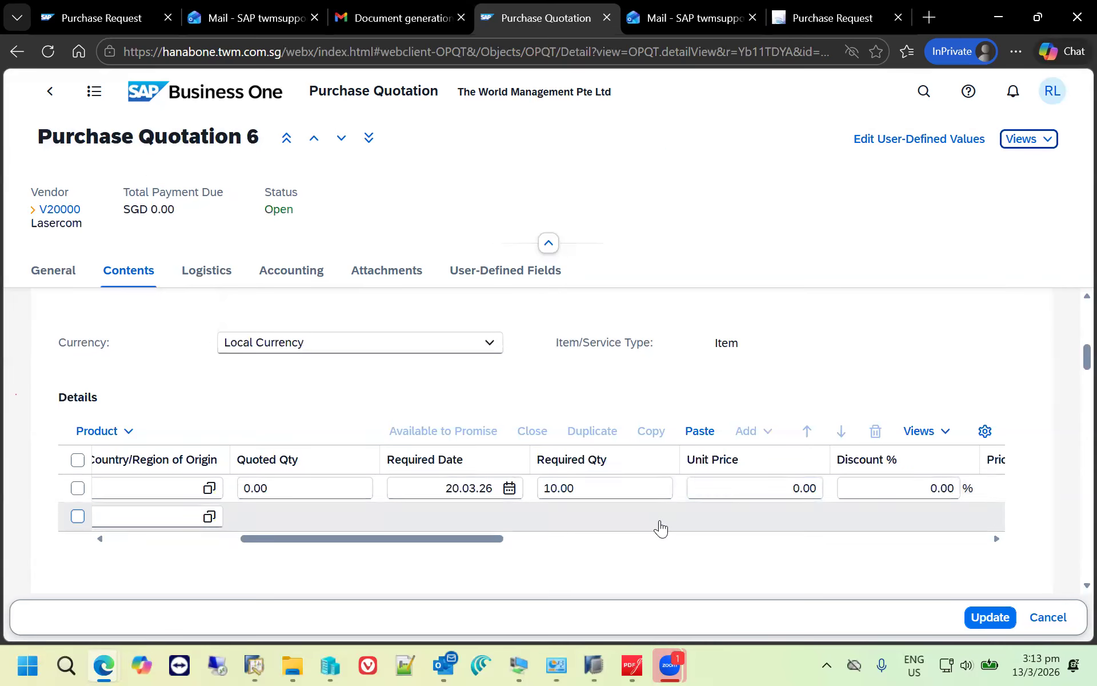
pyautogui.click(282, 488)
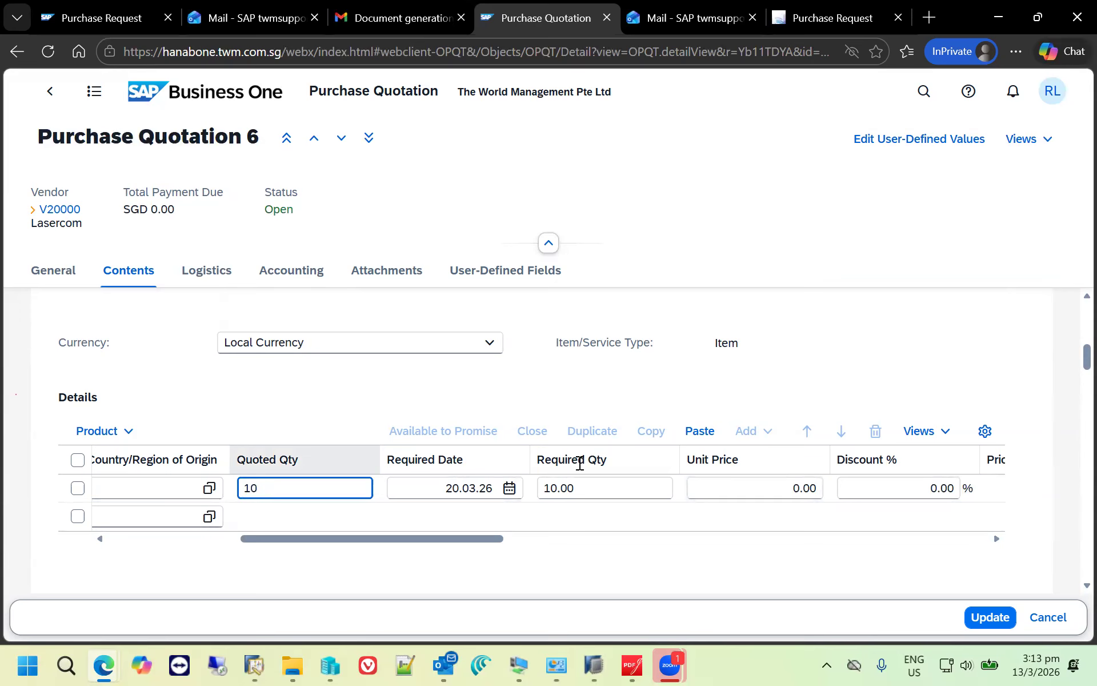
pyautogui.click(760, 490)
pyautogui.write('59')
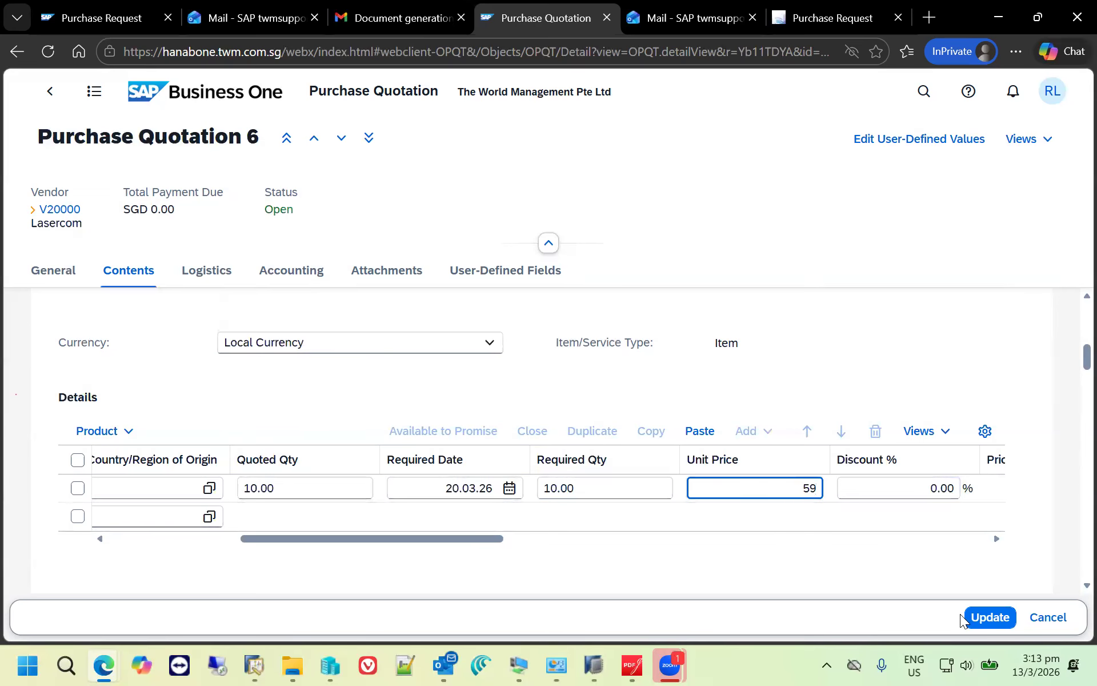
pyautogui.click(995, 619)
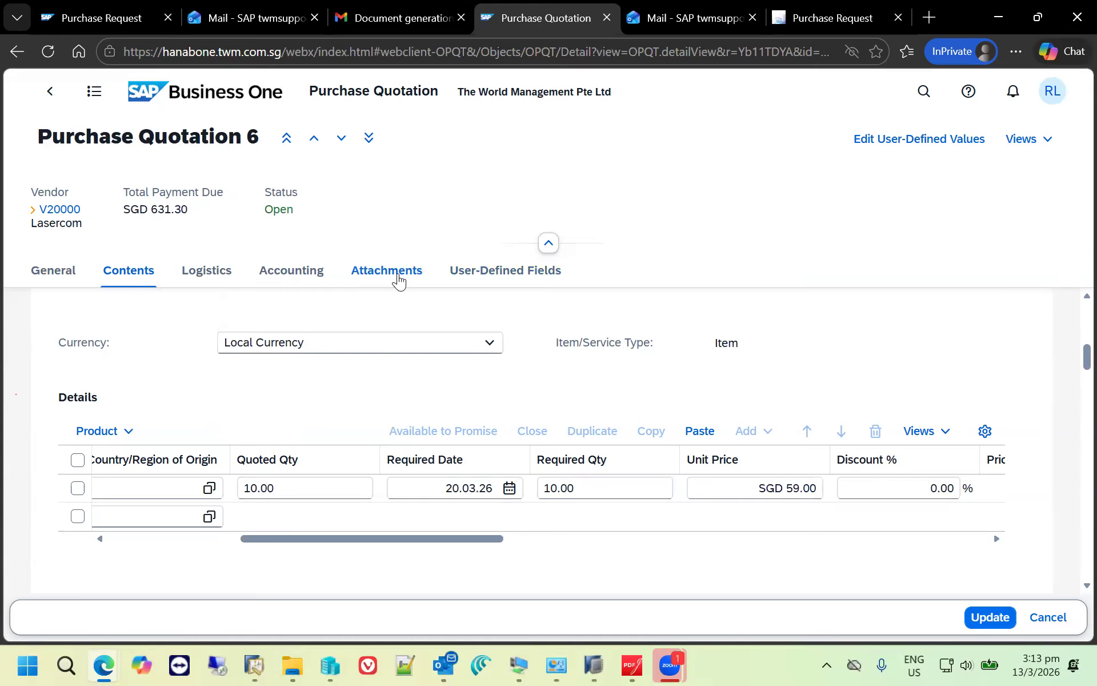
# - Attach the TinyTake PNG file to the Lasercom quotation and update the document
pyautogui.click(399, 279)
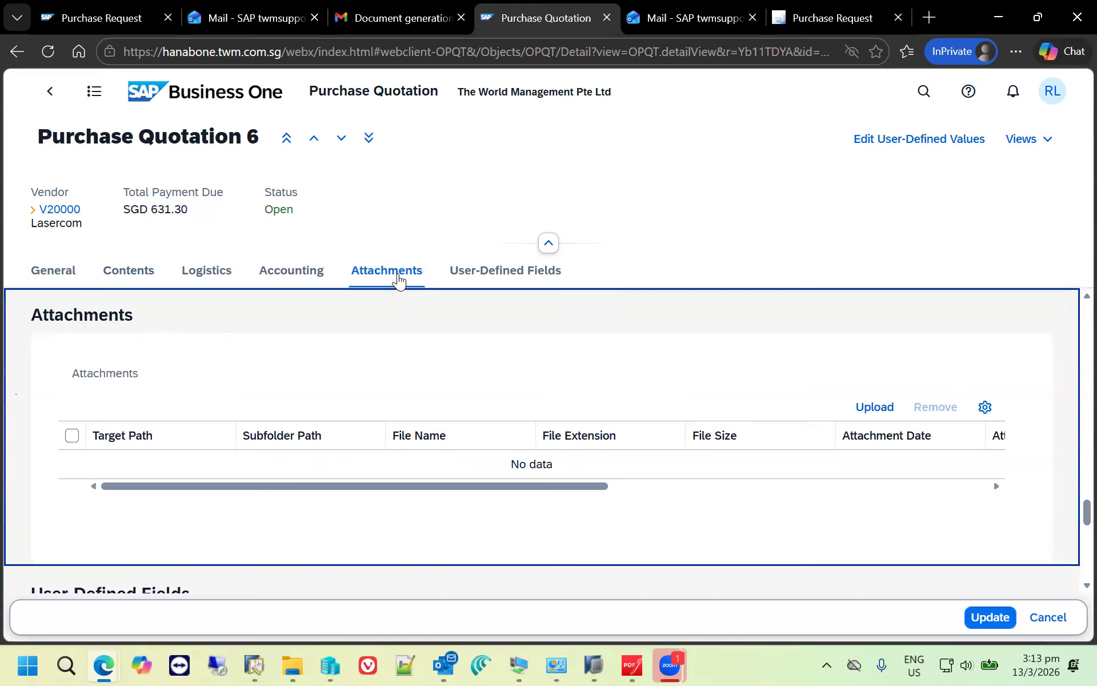
pyautogui.click(866, 407)
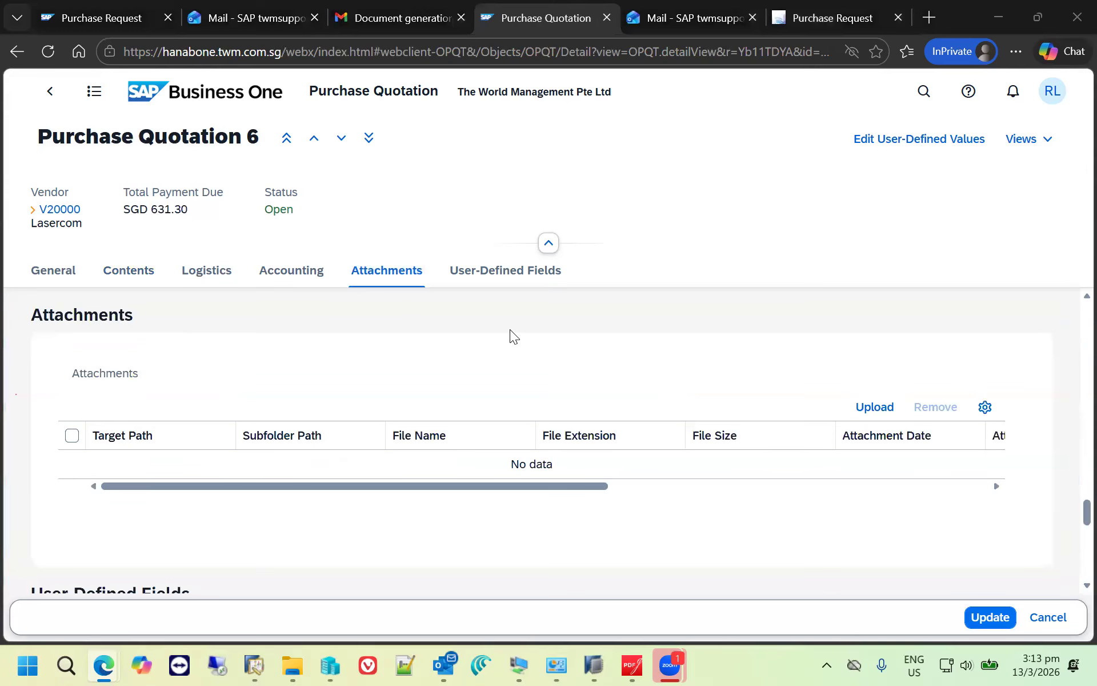
pyautogui.doubleClick(240, 333)
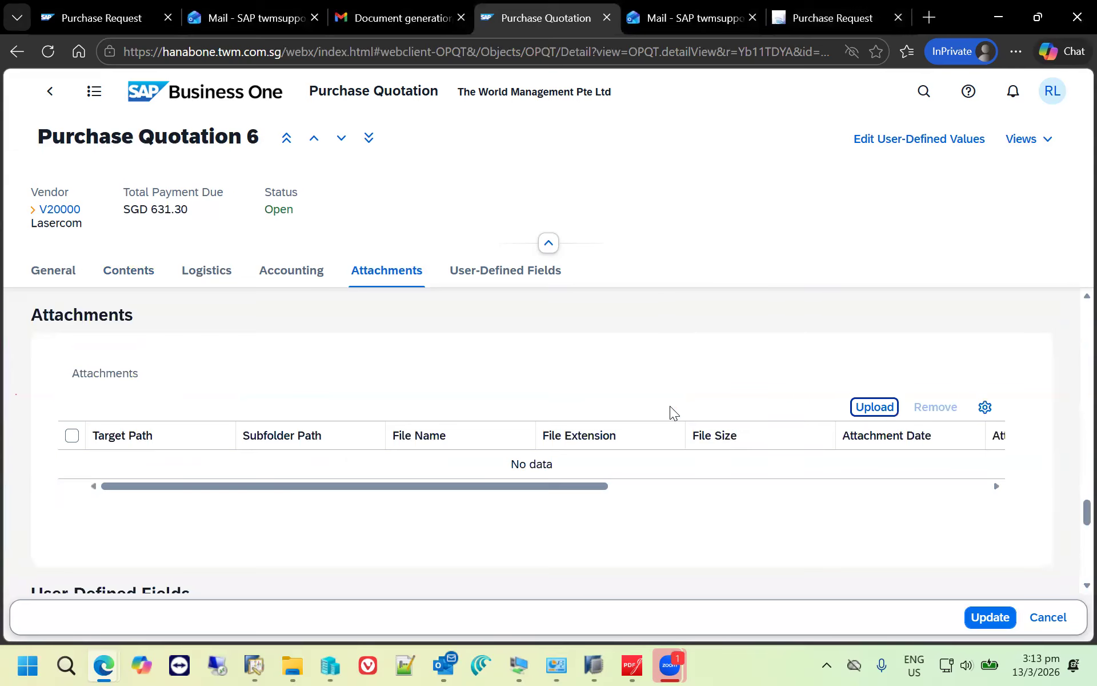
pyautogui.click(980, 617)
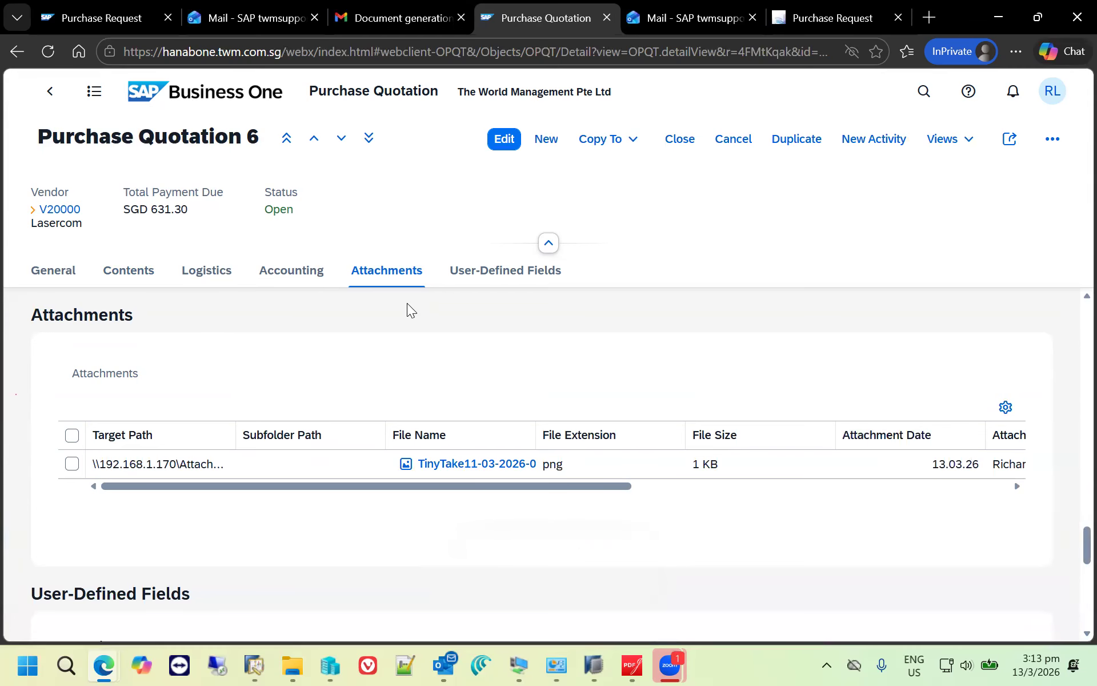
# - Open the purchase quotations list in the Purchase Quotations Comparison view and compare the vendors' quantities and prices for item A00001
pyautogui.click(198, 114)
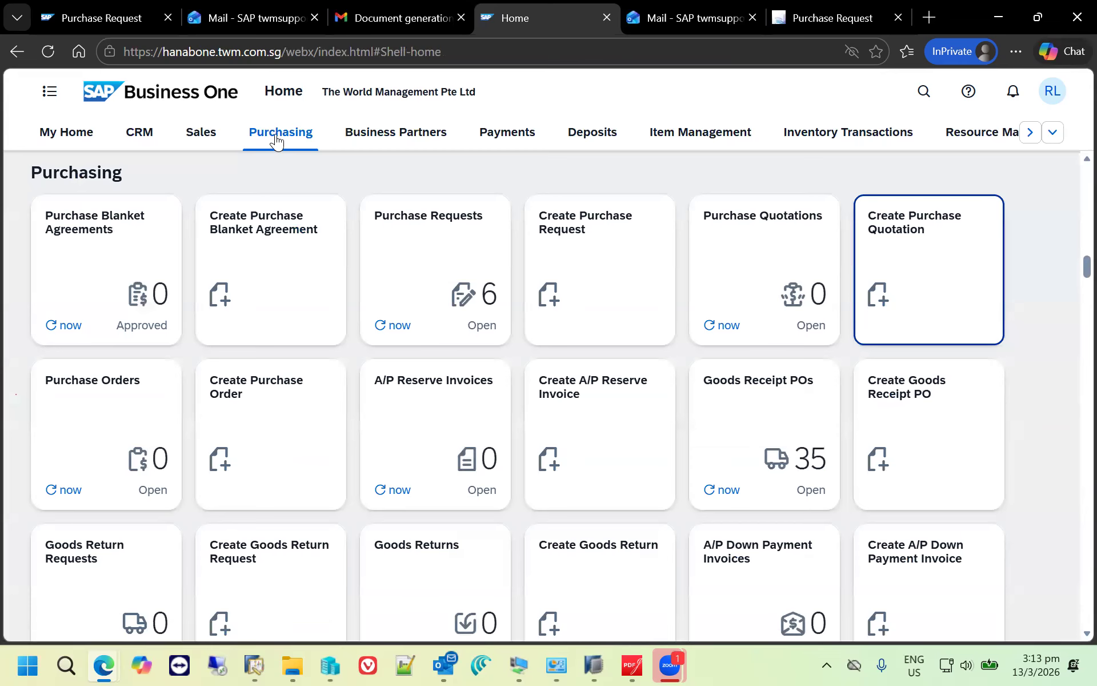
pyautogui.click(776, 251)
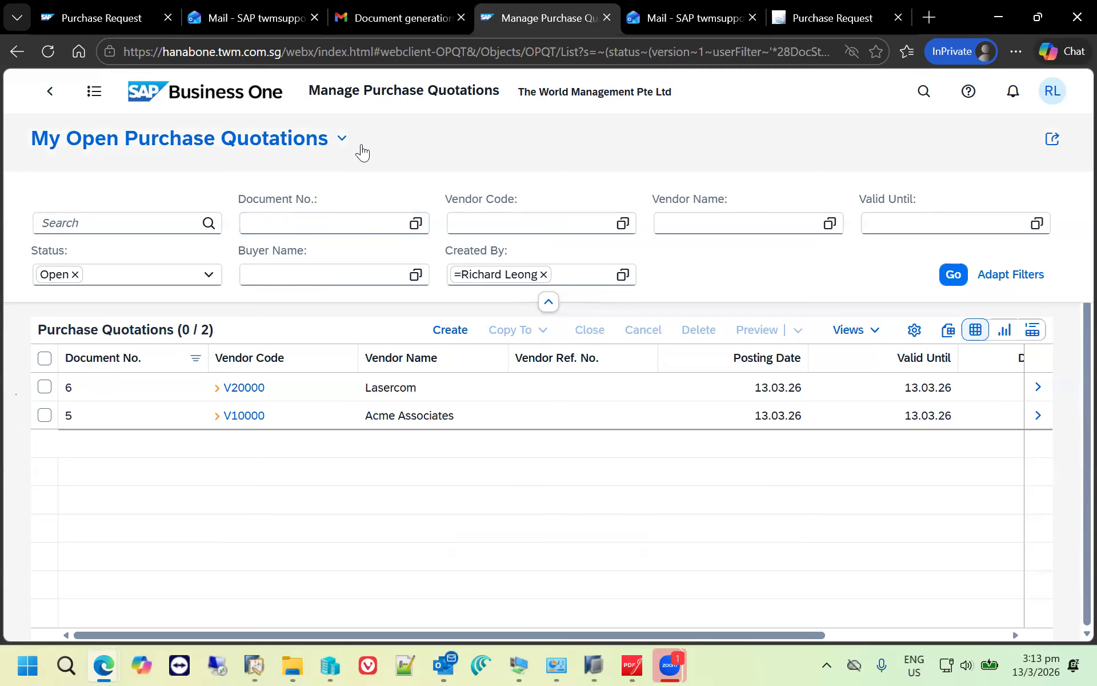
pyautogui.click(343, 138)
pyautogui.click(339, 314)
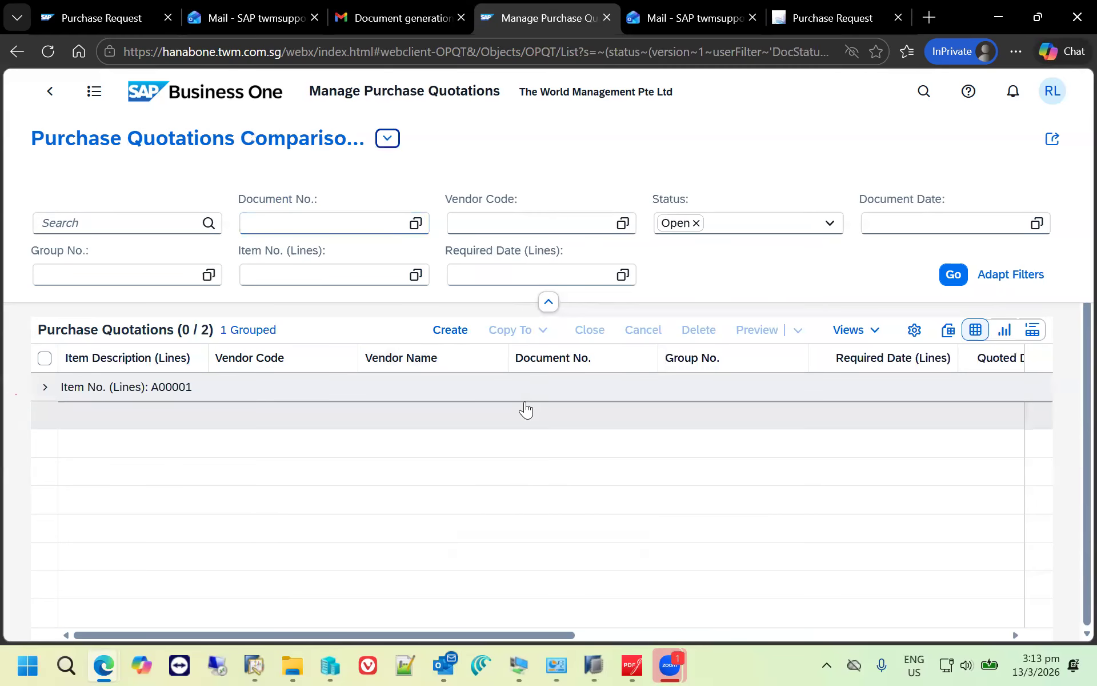
pyautogui.click(63, 391)
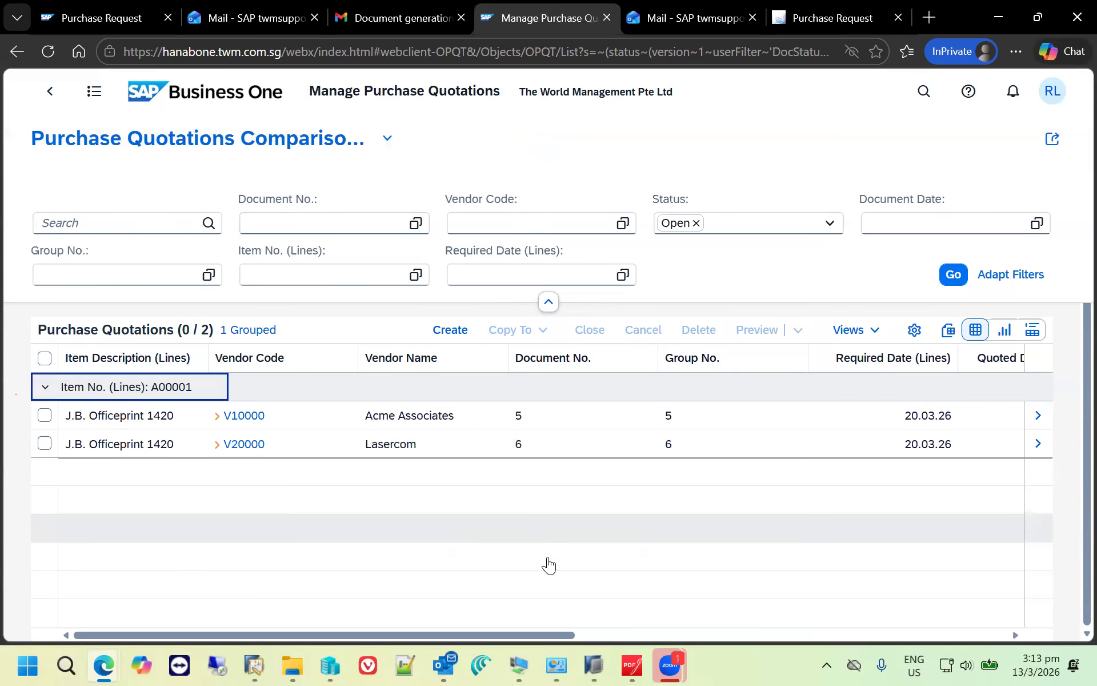
pyautogui.moveTo(549, 634); pyautogui.dragTo(988, 632)
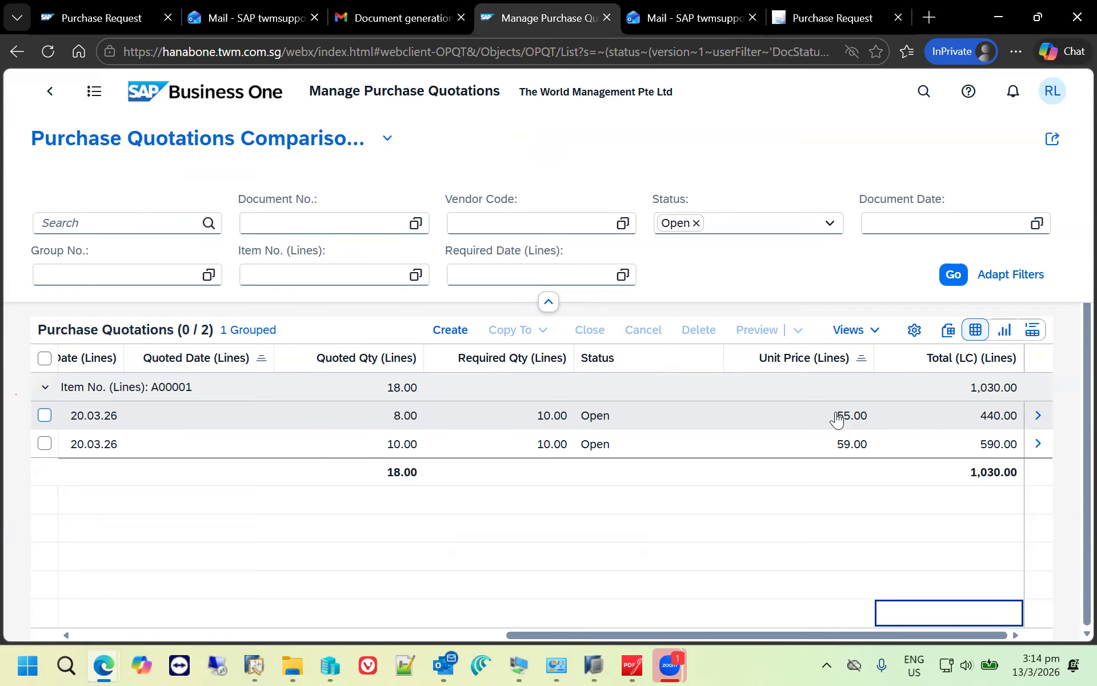
# - Copy the Acme Associates quotation line for item A00001 to a purchase order, check its contents and add the order
pyautogui.click(45, 416)
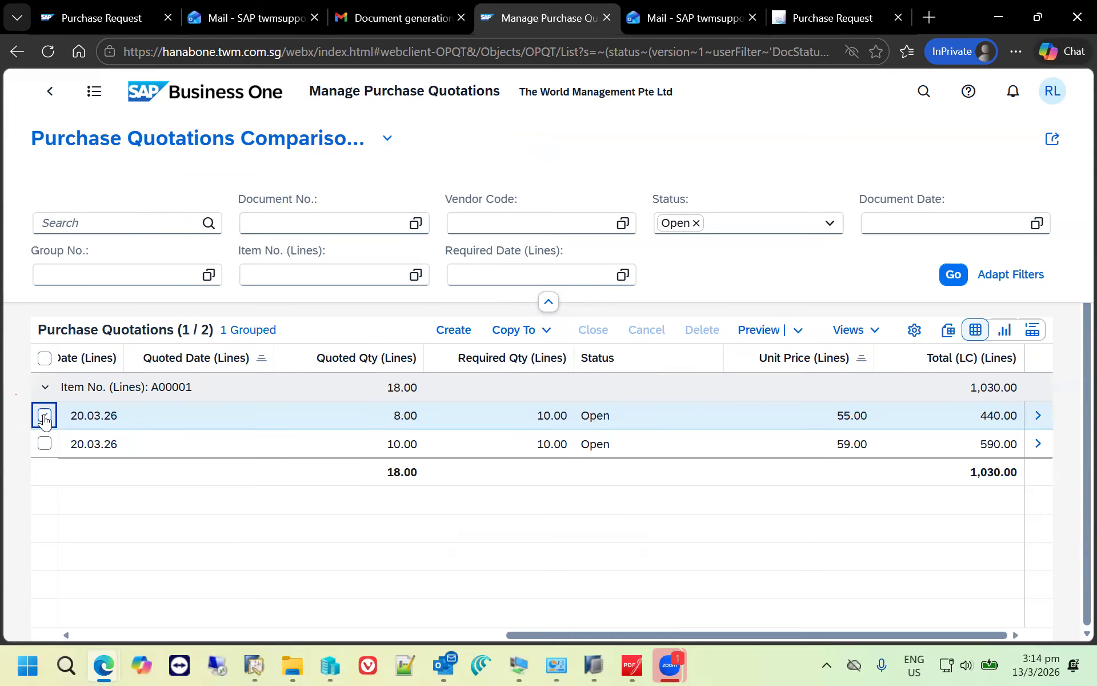
pyautogui.click(546, 336)
pyautogui.click(542, 355)
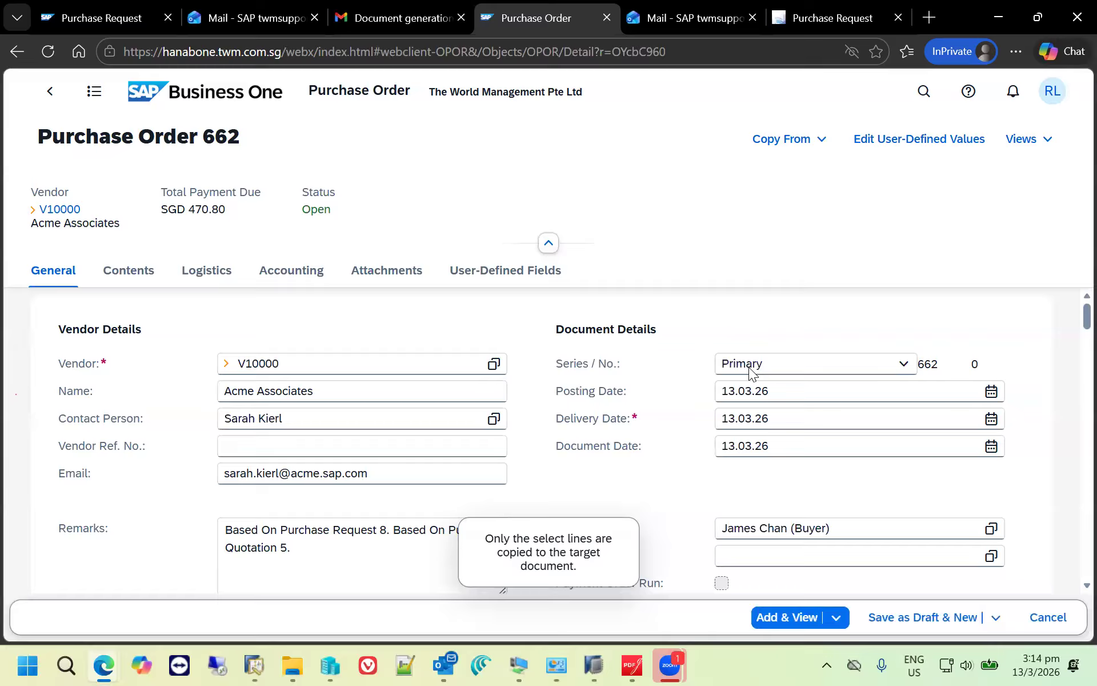
pyautogui.click(129, 276)
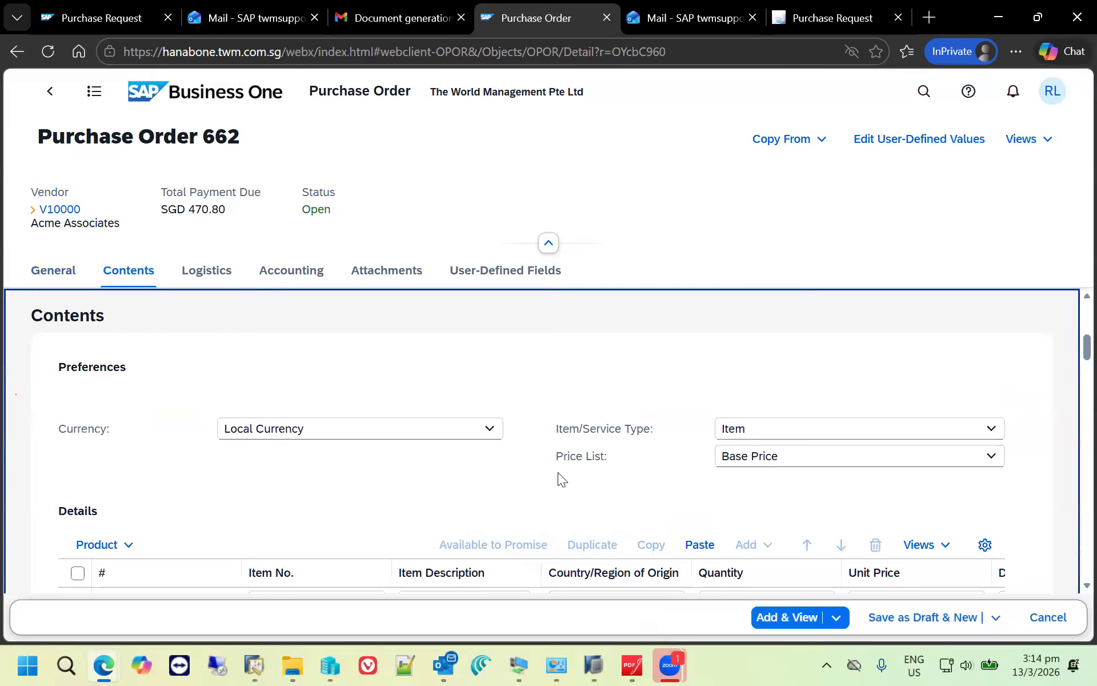
pyautogui.scroll(-1, 643, 519)
pyautogui.moveTo(387, 567); pyautogui.dragTo(625, 570)
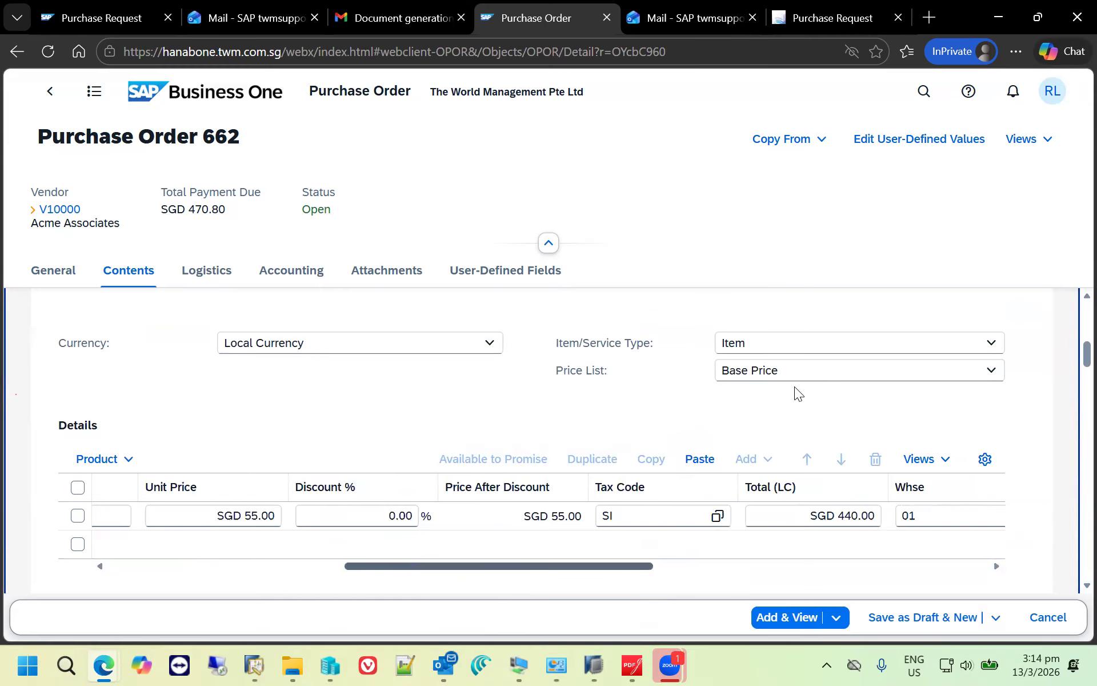
pyautogui.click(789, 618)
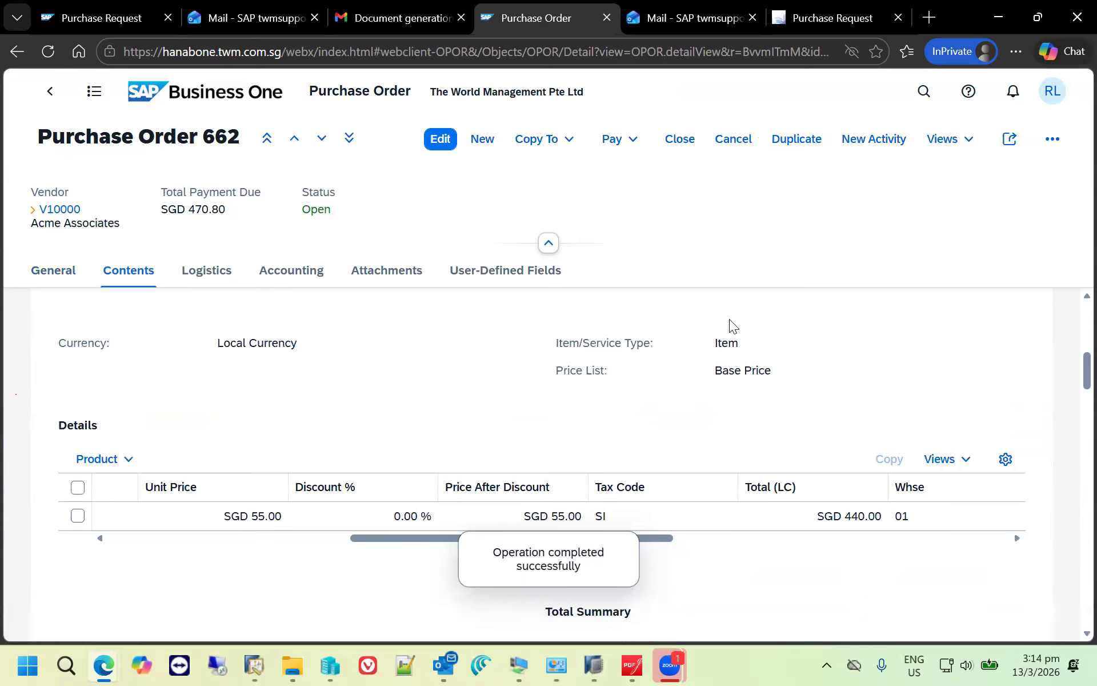
pyautogui.click(1016, 149)
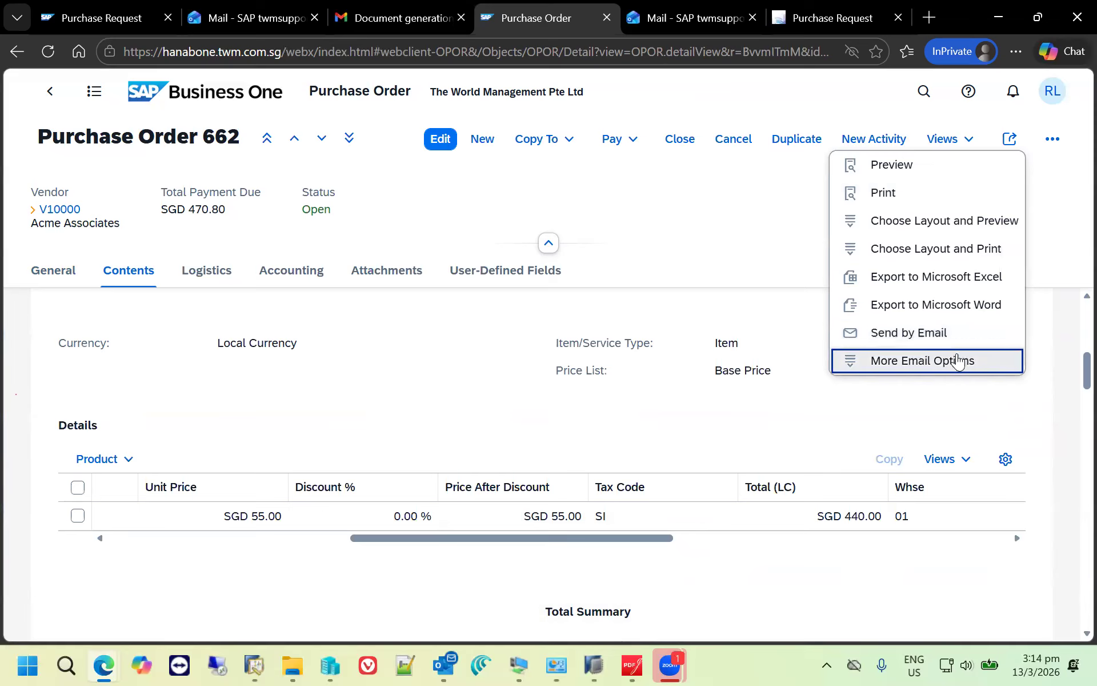
pyautogui.click(733, 207)
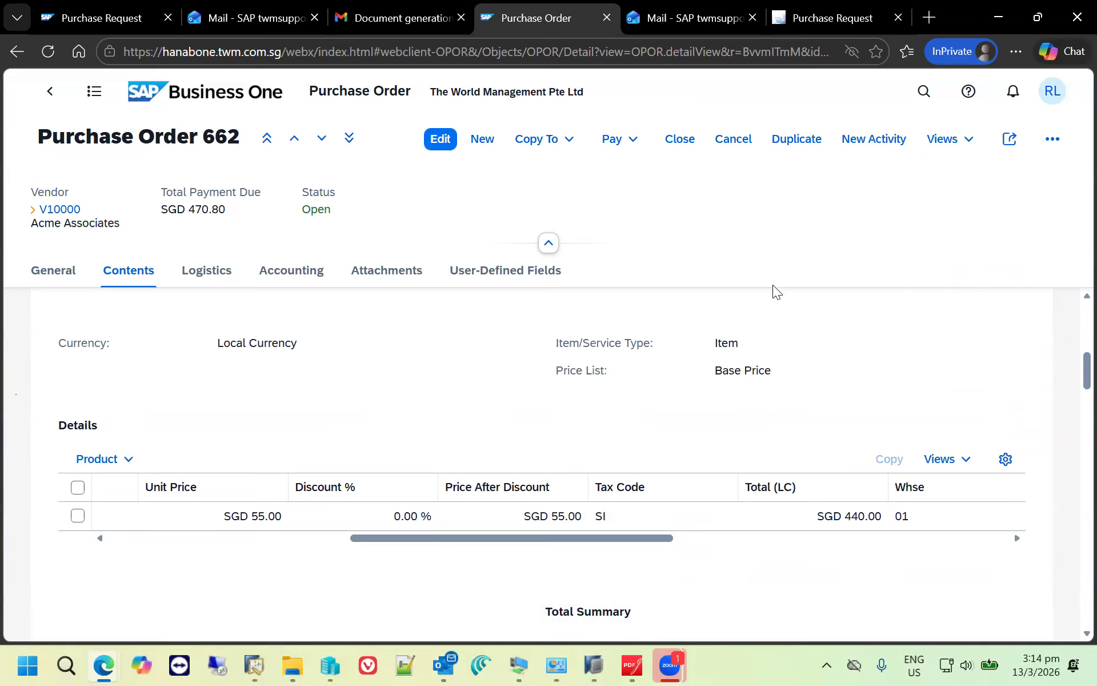
# - Copy the Acme Associates purchase order to a goods receipt PO and enter "DO number" as the vendor reference
pyautogui.click(574, 150)
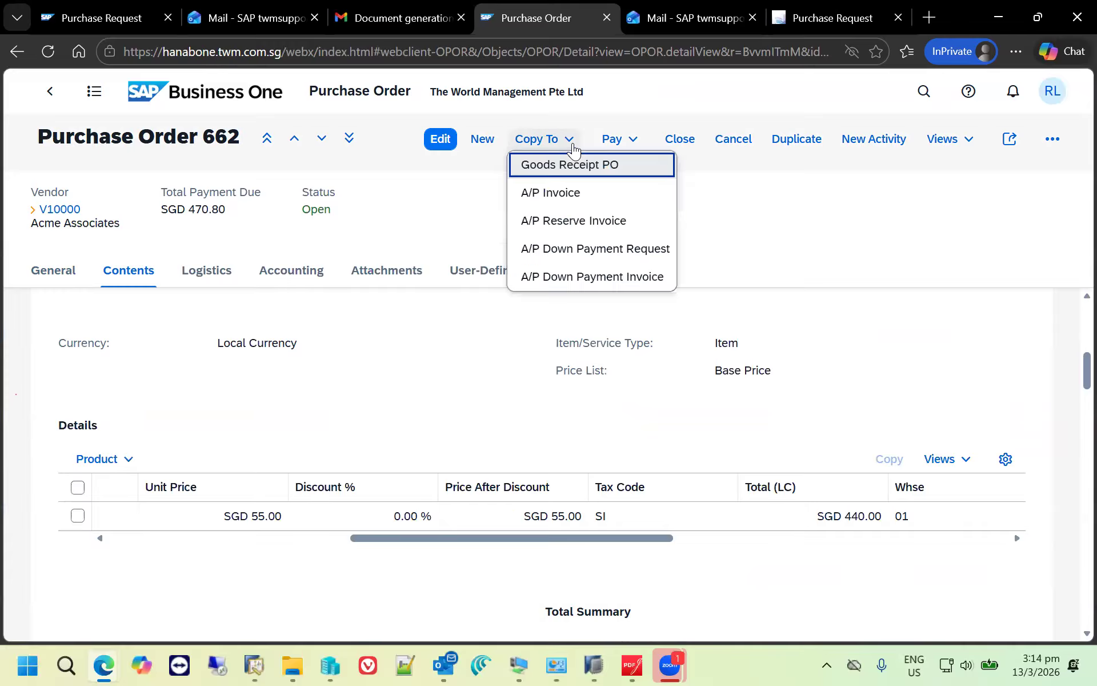
pyautogui.click(571, 165)
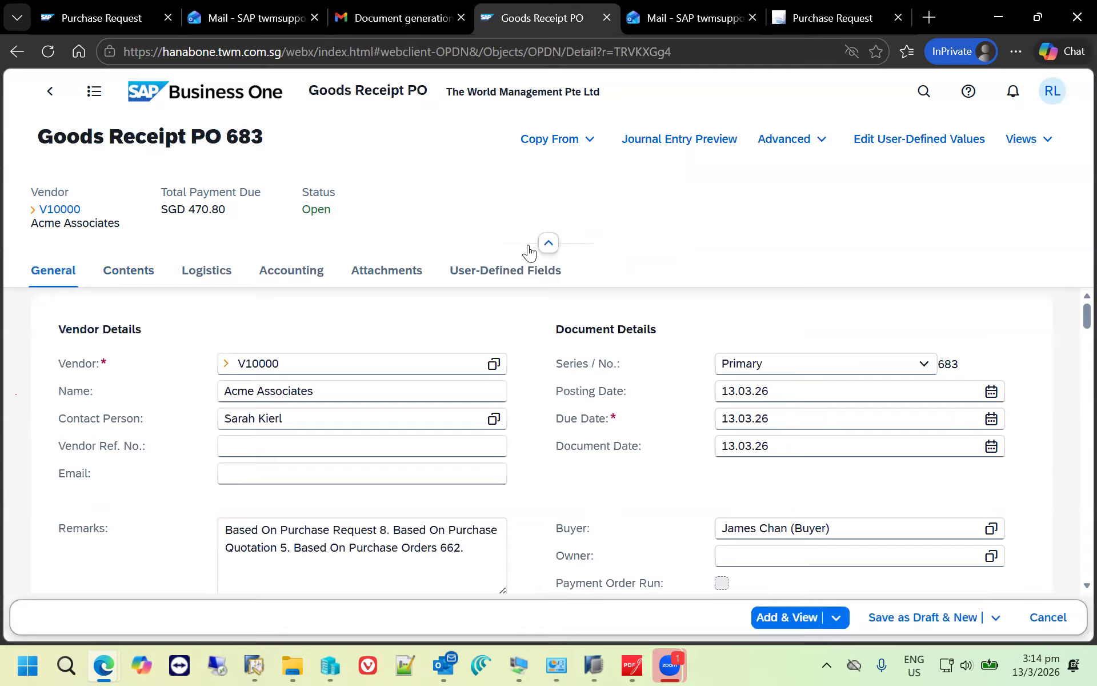
pyautogui.click(272, 453)
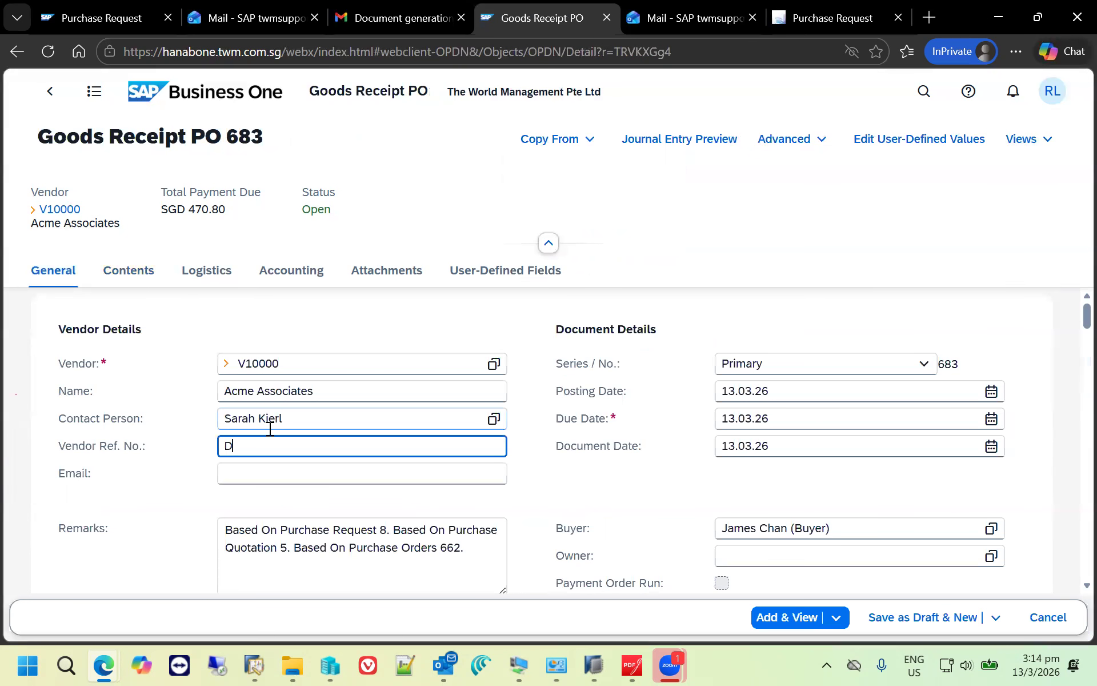
pyautogui.write('DO number')
# - Check the received quantity of item A00001 in the goods receipt PO's contents and add the document
pyautogui.click(133, 280)
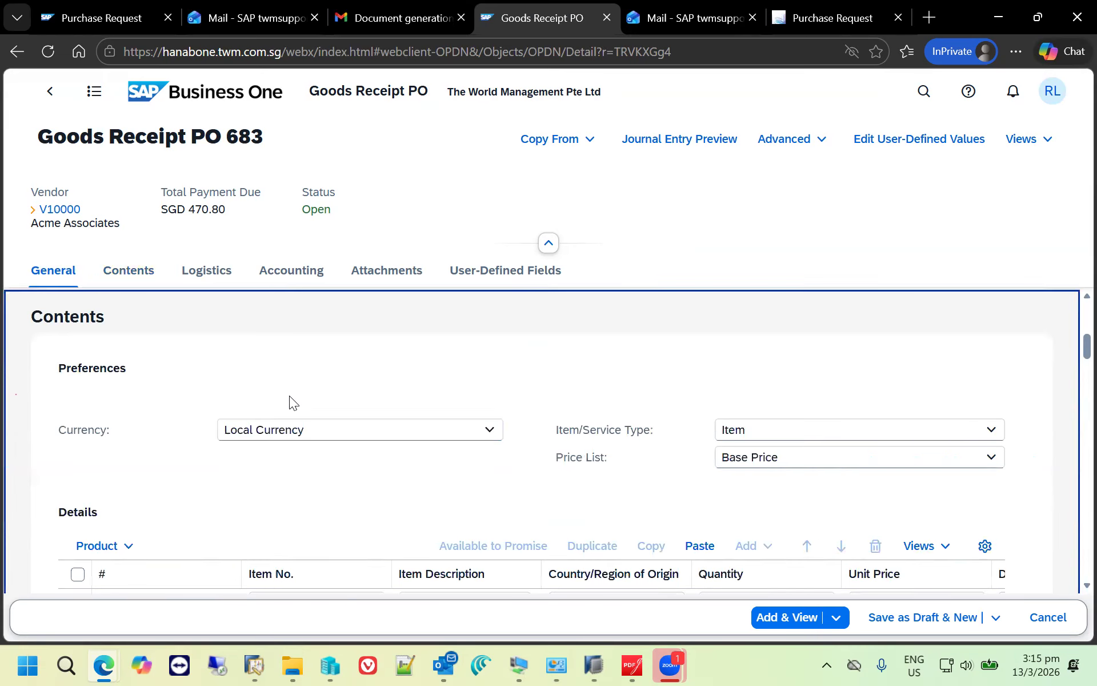
pyautogui.scroll(-3, 299, 505)
pyautogui.click(729, 432)
pyautogui.doubleClick(746, 429)
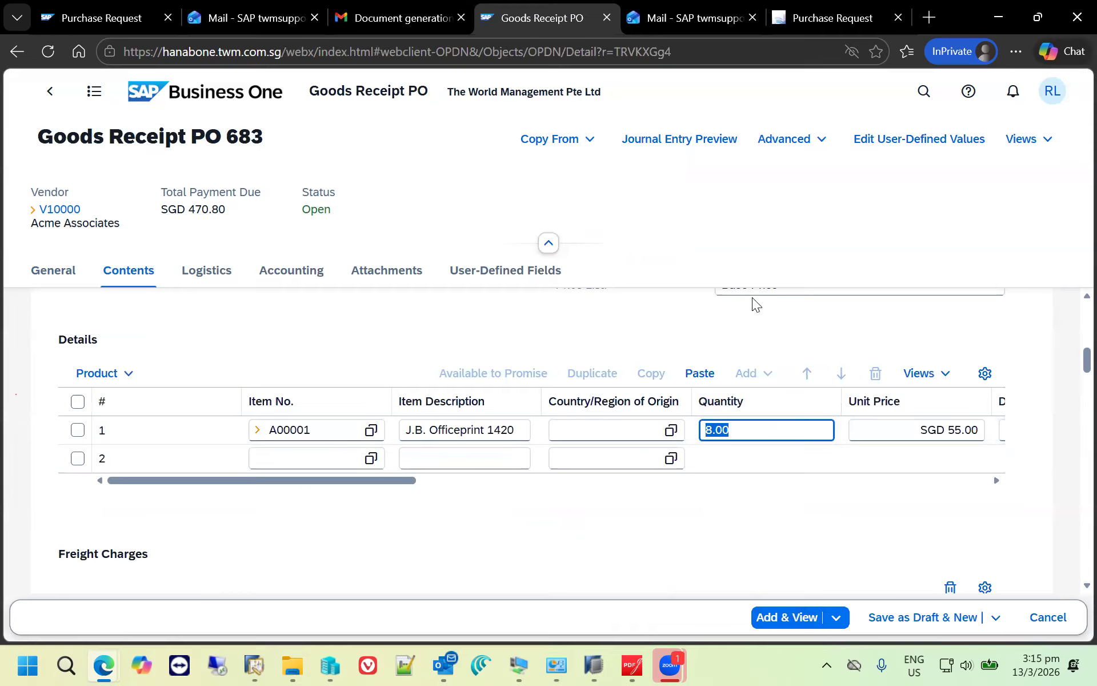
pyautogui.click(796, 623)
pyautogui.click(666, 394)
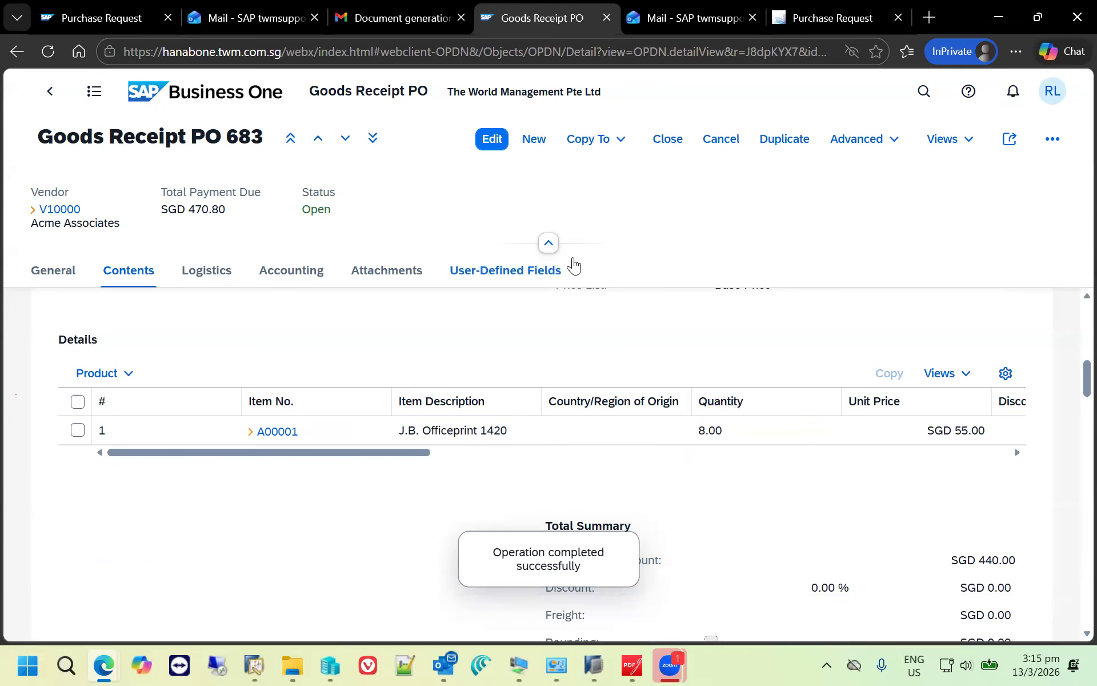
# - Copy the goods receipt PO to an A/P invoice, set its vendor reference to Inv12345 and add it
pyautogui.click(621, 141)
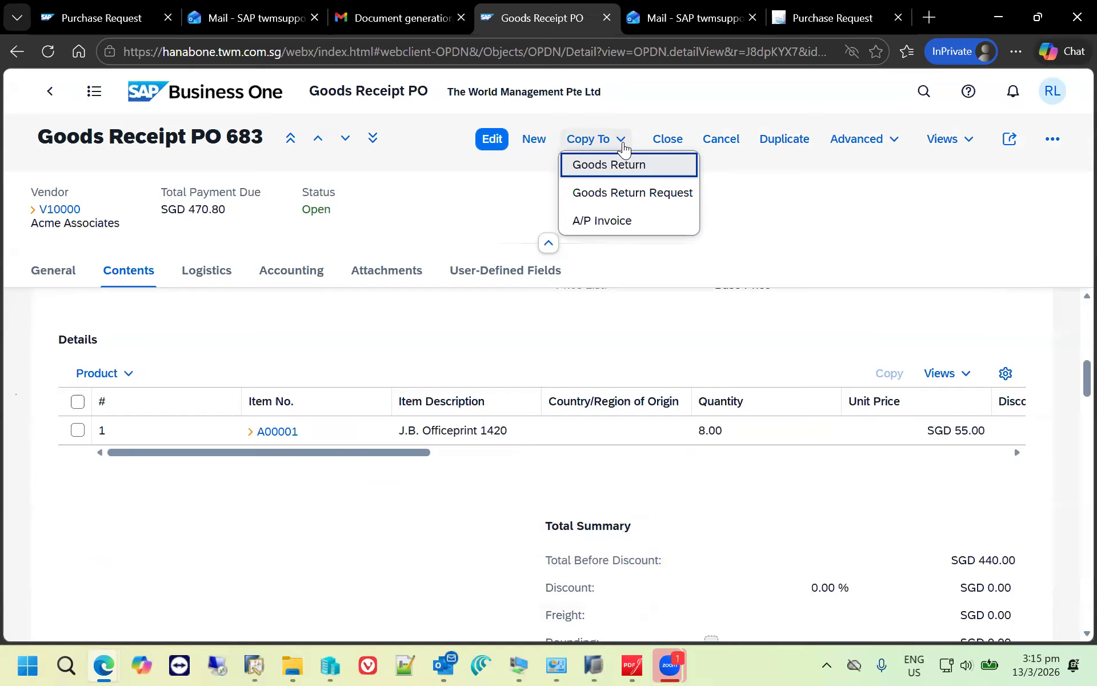
pyautogui.click(631, 222)
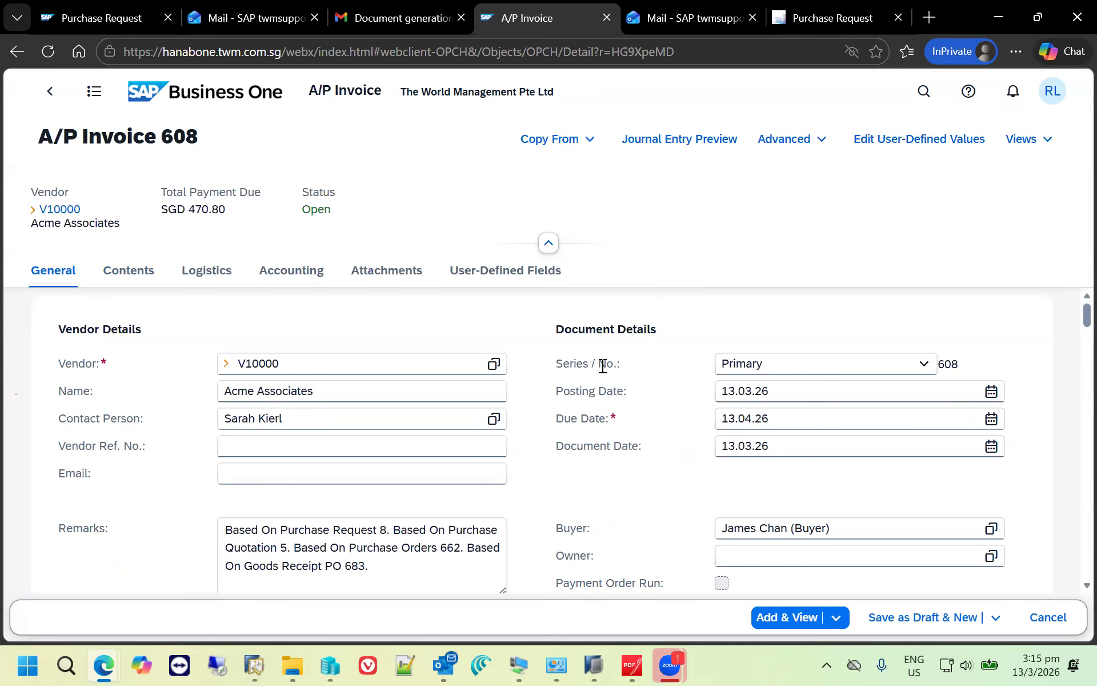
pyautogui.click(279, 445)
pyautogui.write('Inv12345')
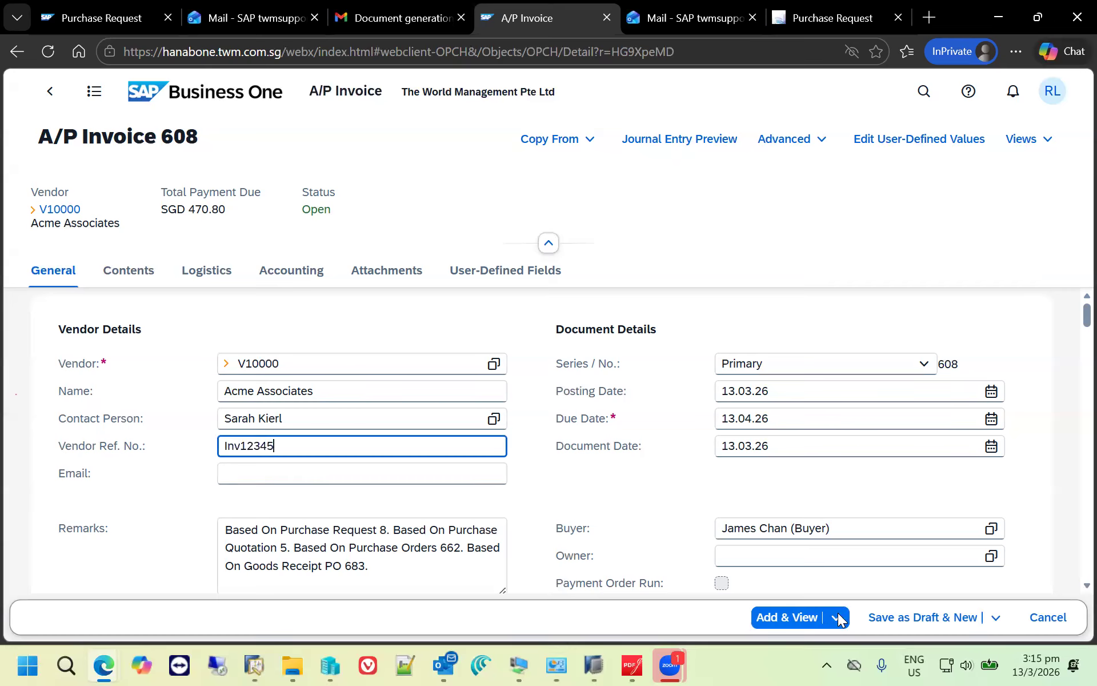
pyautogui.click(795, 617)
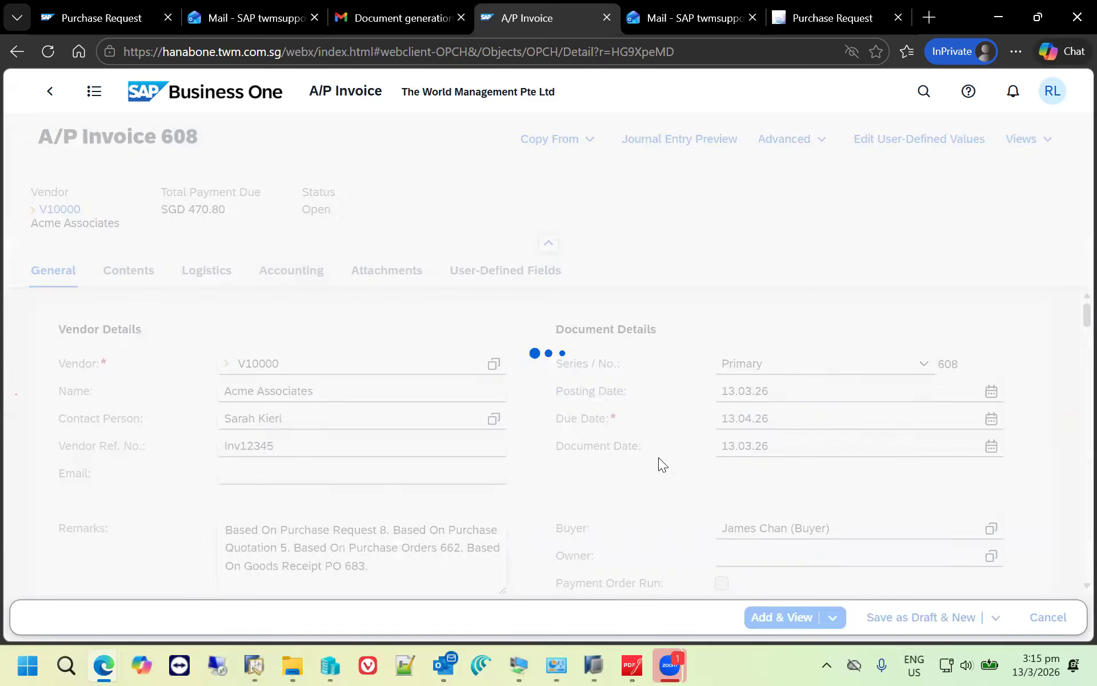
pyautogui.click(671, 393)
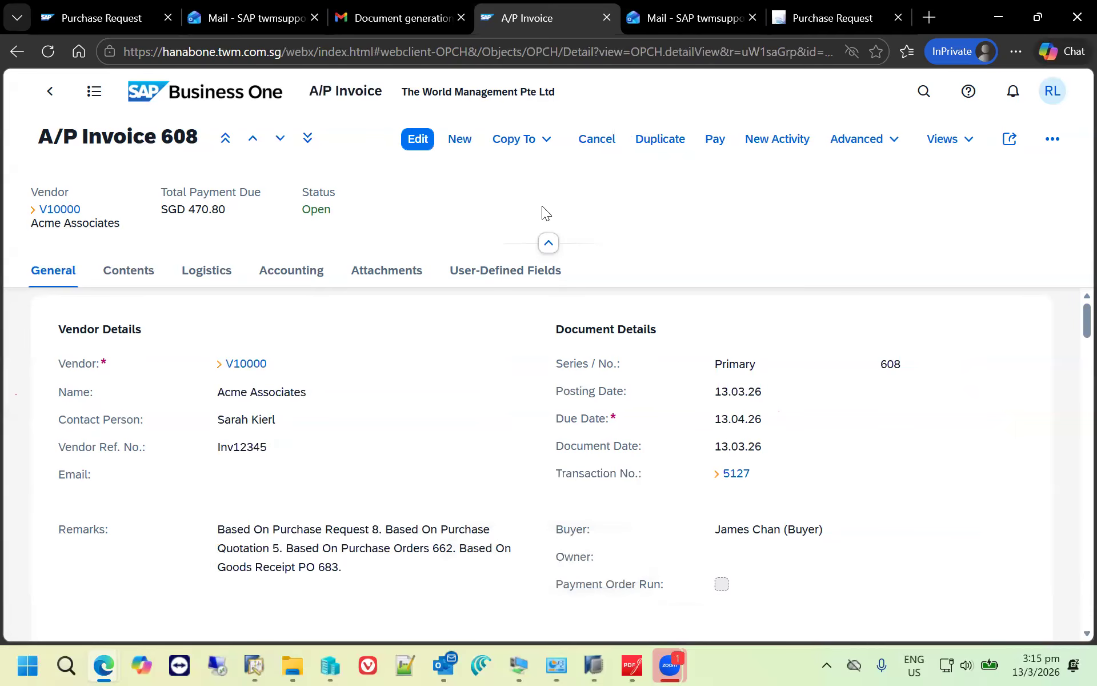
# - Start an outgoing payment for the A/P invoice and choose Petty Cash from the Cash Accounts view as its cash G/L account
pyautogui.click(714, 144)
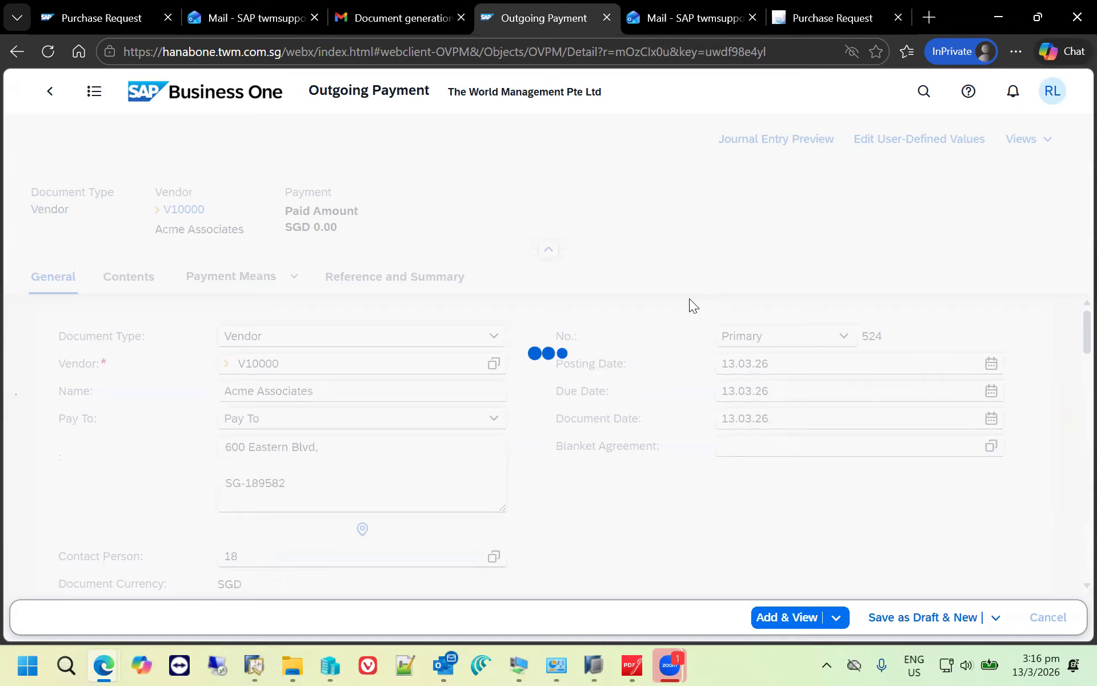
pyautogui.click(292, 279)
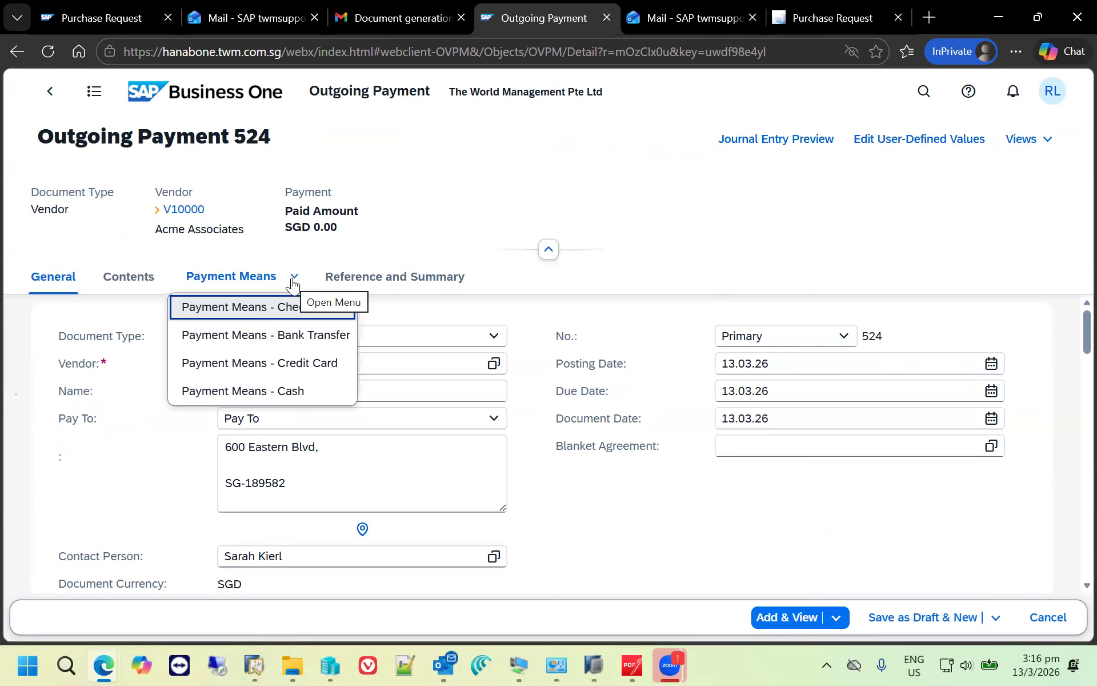
pyautogui.click(303, 390)
pyautogui.click(299, 355)
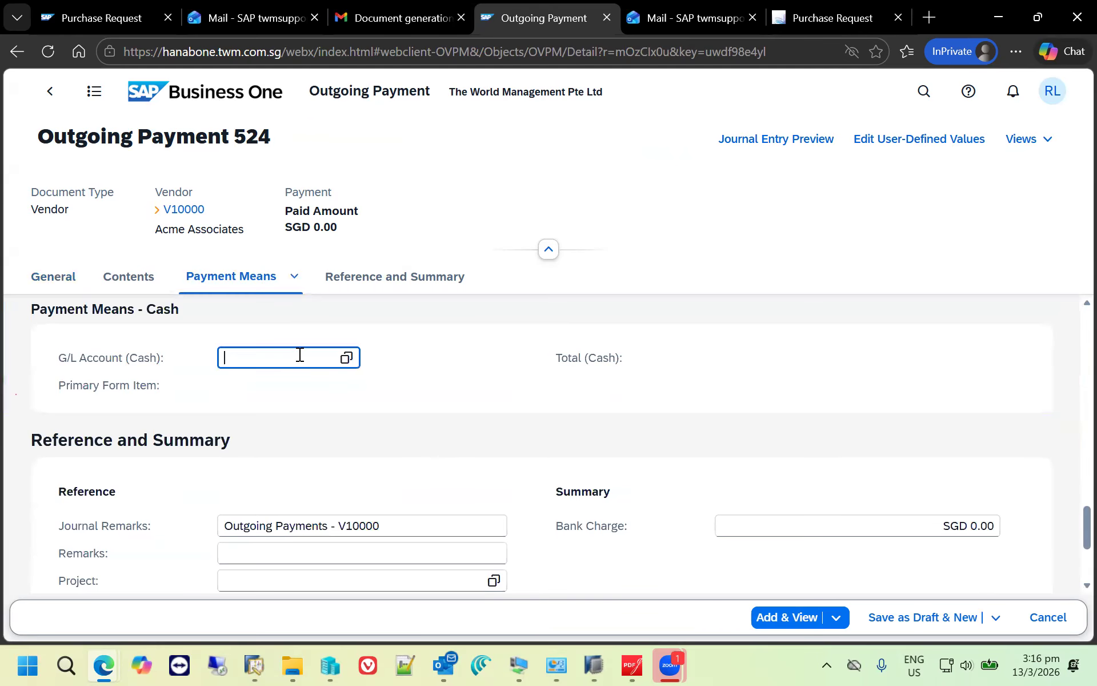
pyautogui.click(346, 358)
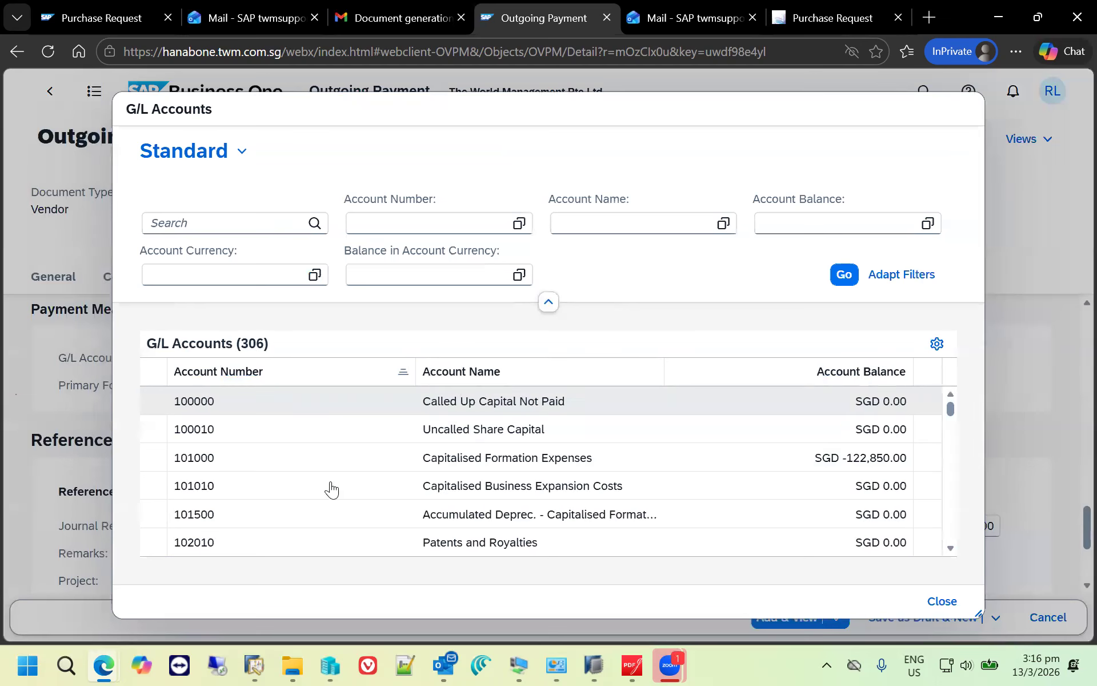
pyautogui.click(242, 151)
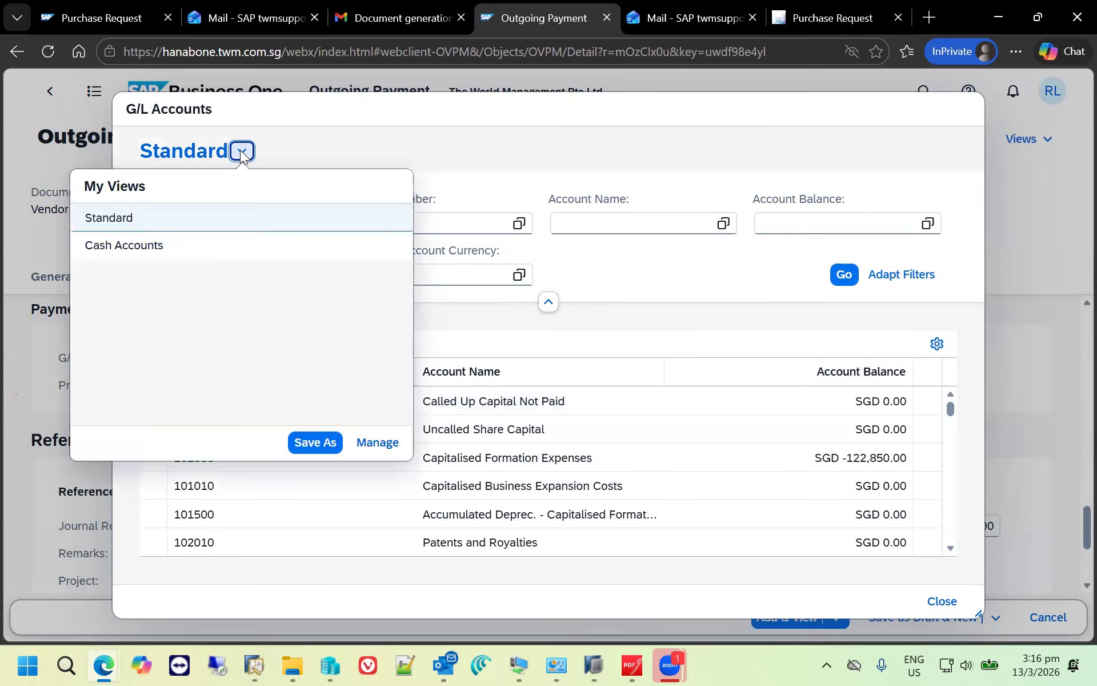
pyautogui.click(216, 244)
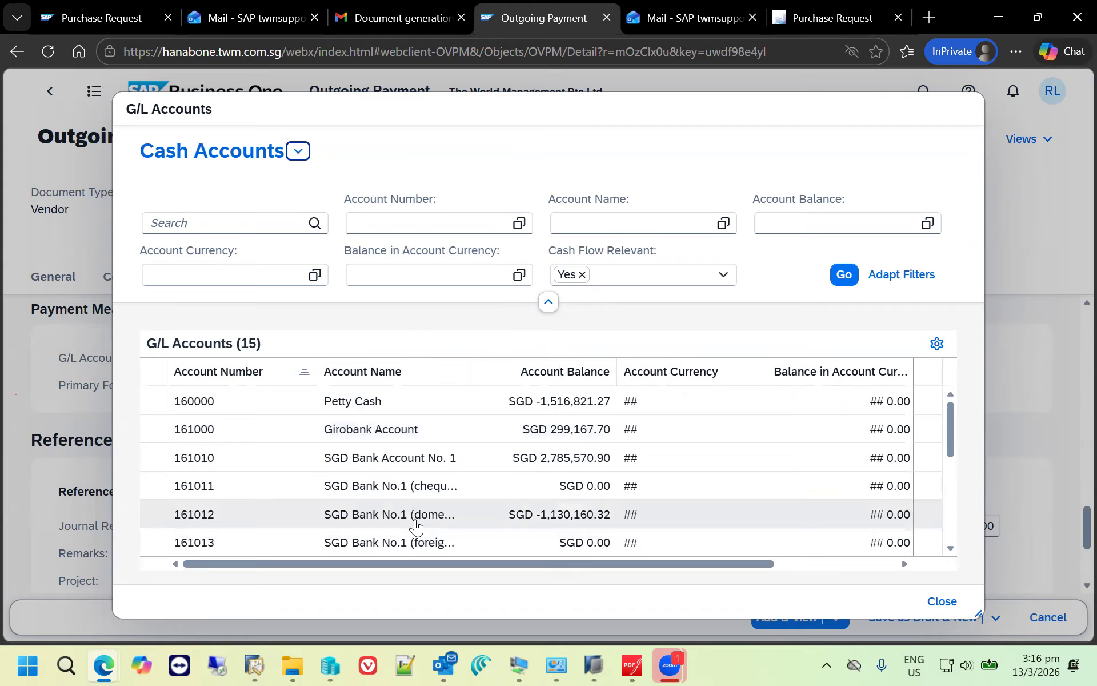
pyautogui.click(385, 407)
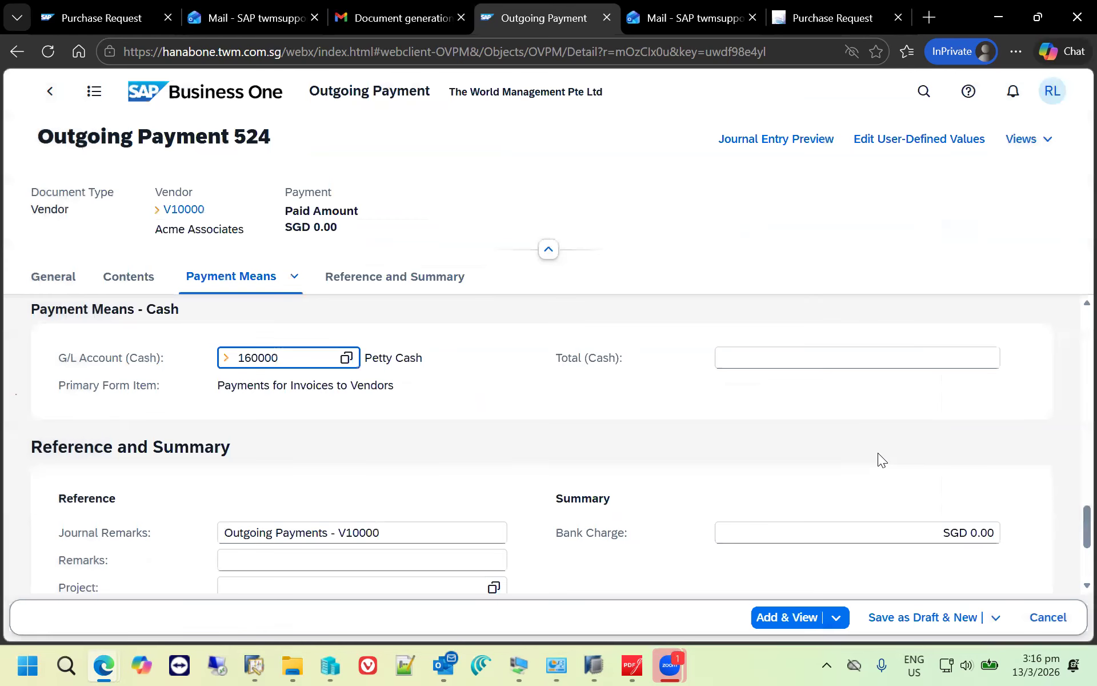
# - Set the payment's cash total to the full invoice balance of SGD 470.80 and add the outgoing payment
pyautogui.click(798, 351)
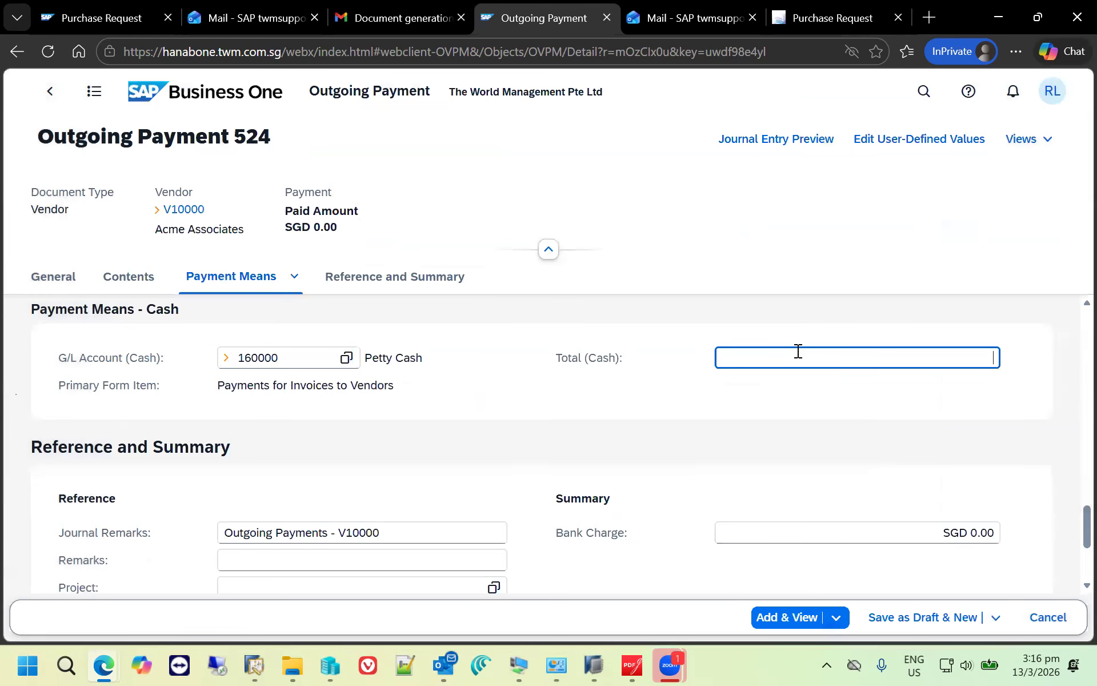
pyautogui.hotkey('ctrl', 'b')
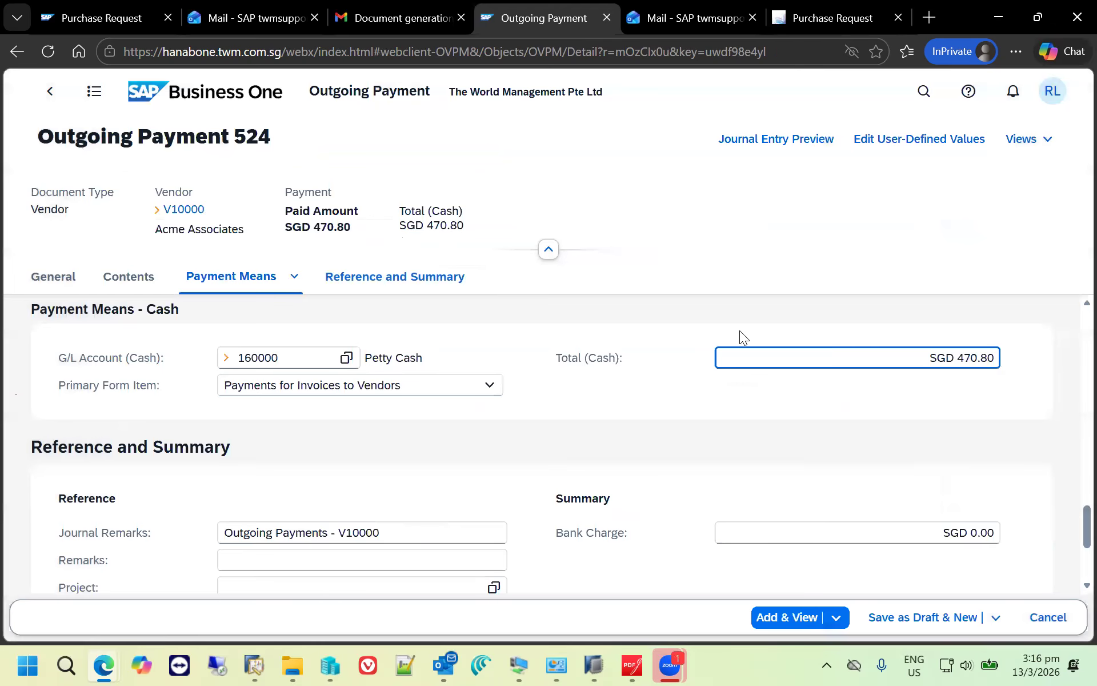
pyautogui.click(796, 621)
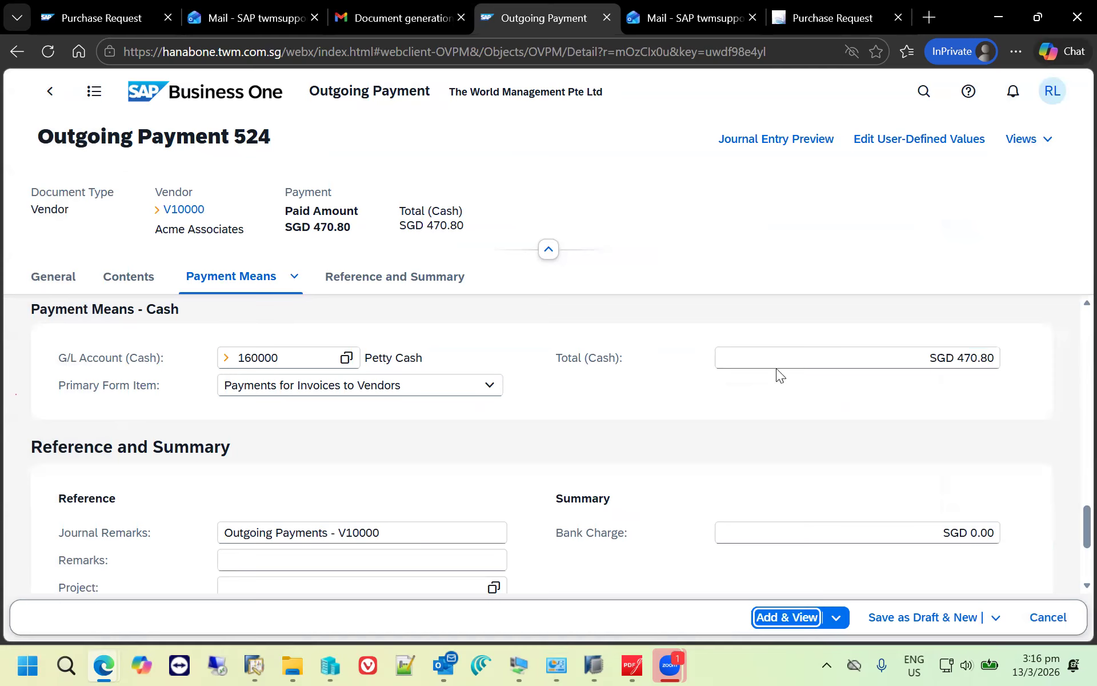
pyautogui.click(640, 393)
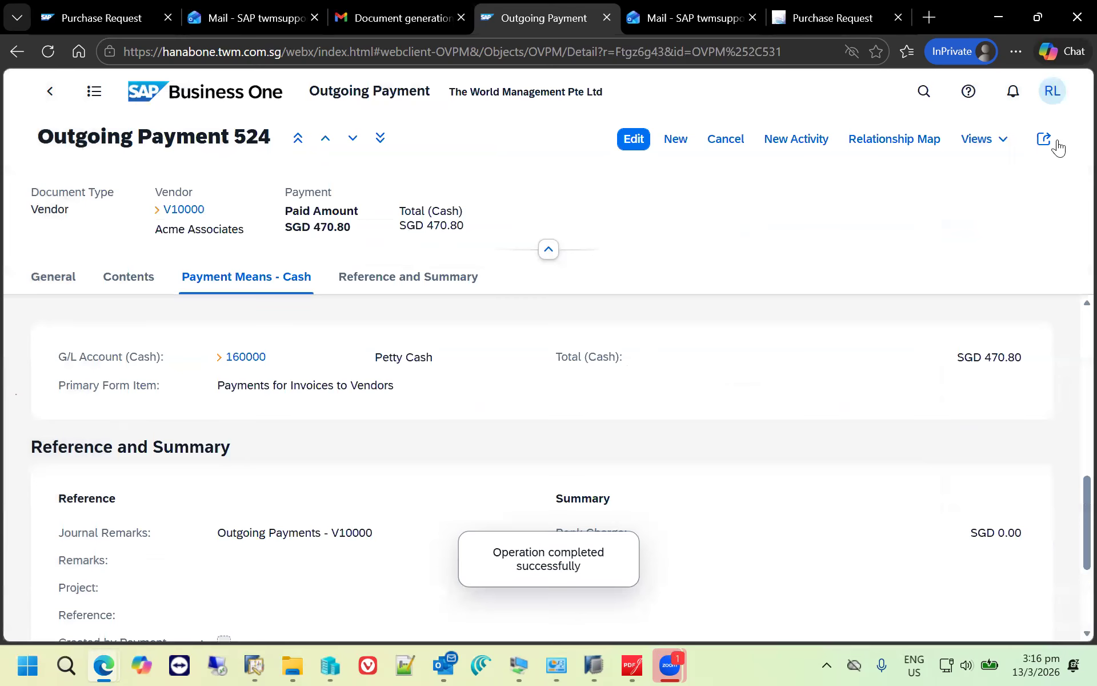
# - Reopen the A/P invoice from the recent activities and examine its relationship map from purchase request to outgoing payment
pyautogui.click(1052, 91)
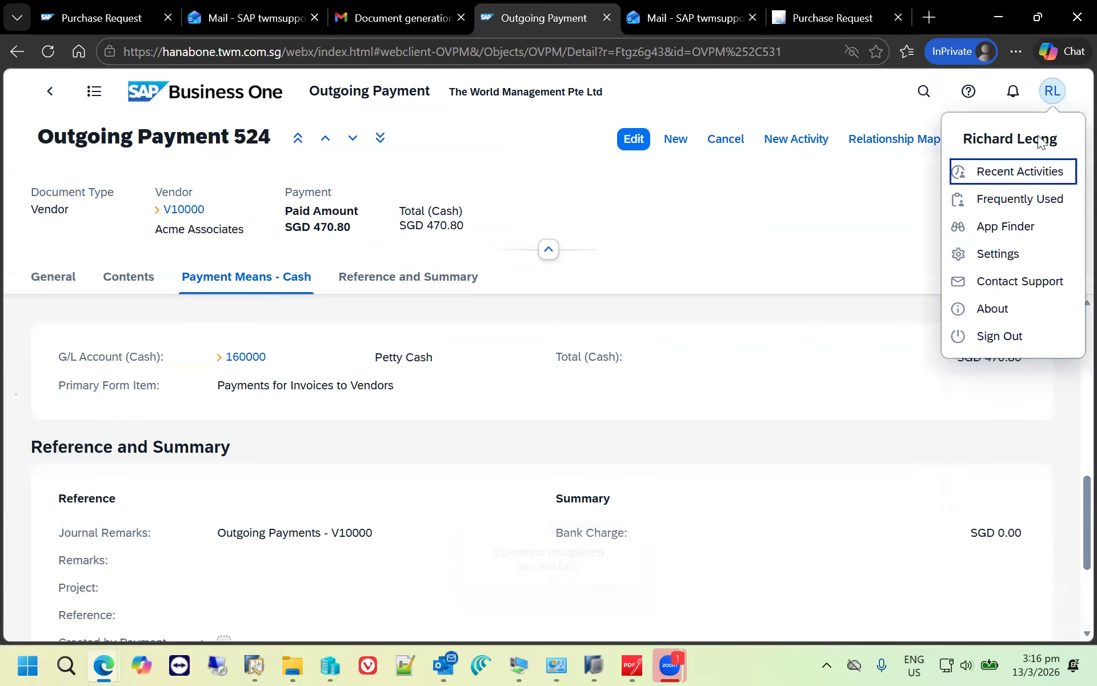
pyautogui.click(1023, 173)
pyautogui.click(503, 197)
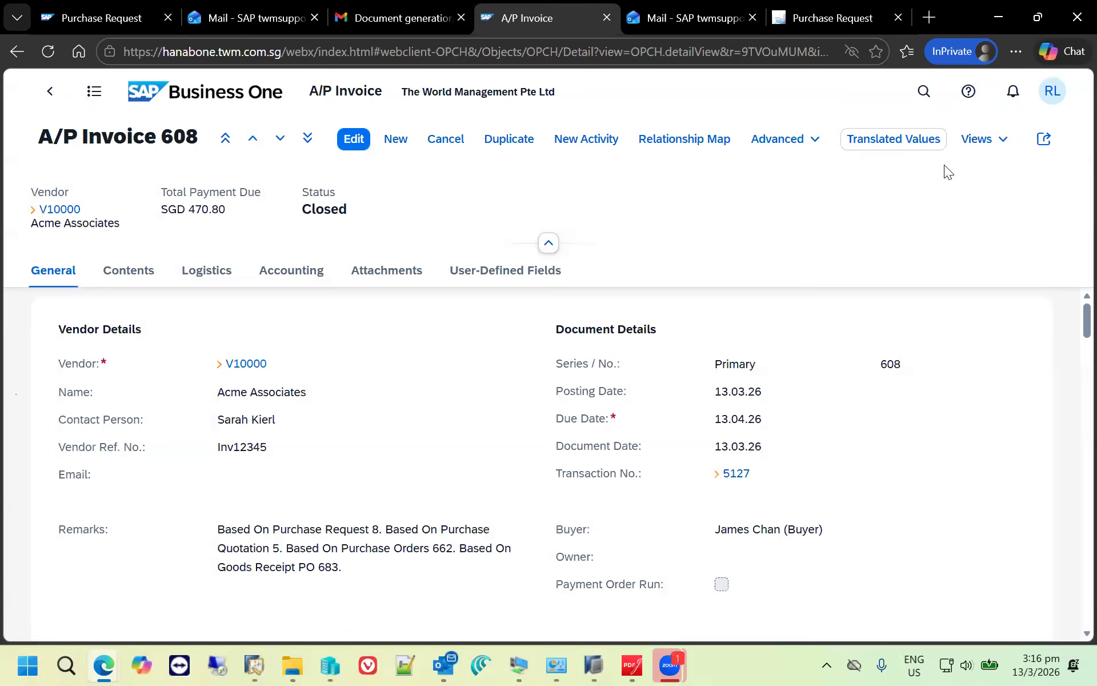
pyautogui.click(702, 140)
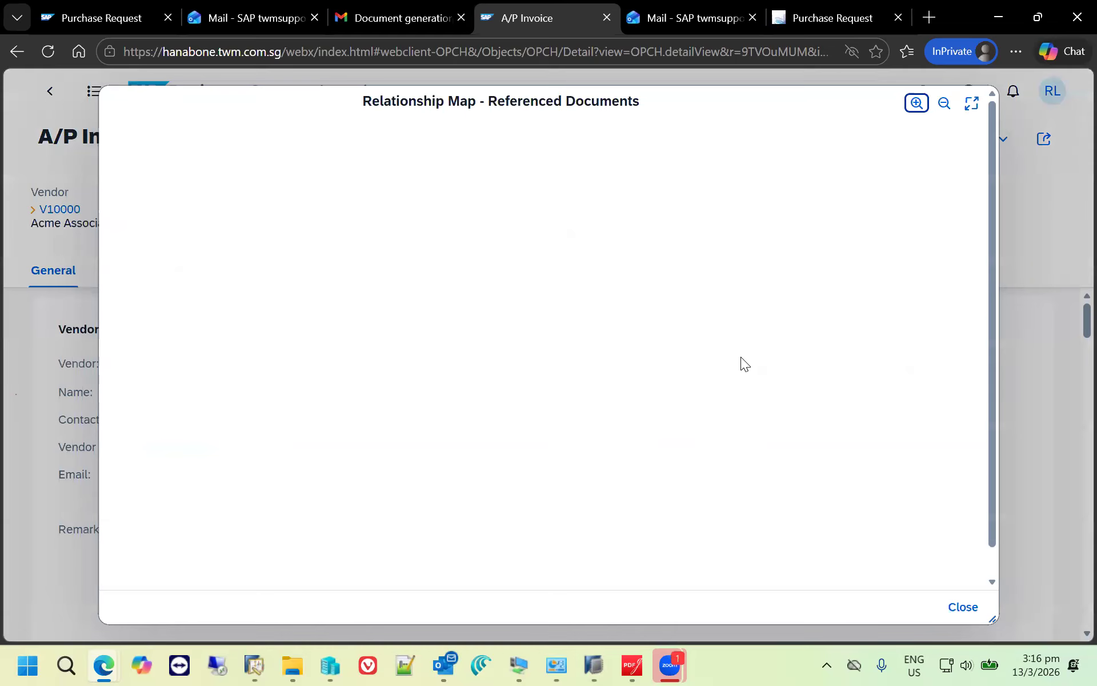
pyautogui.click(972, 105)
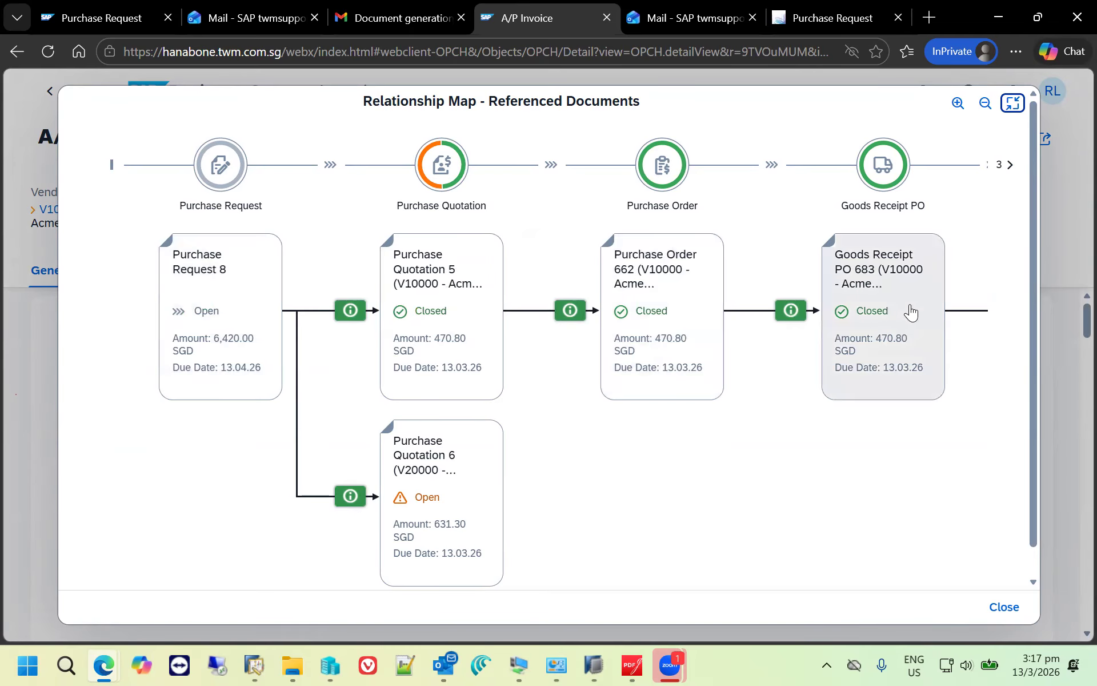
pyautogui.click(1009, 165)
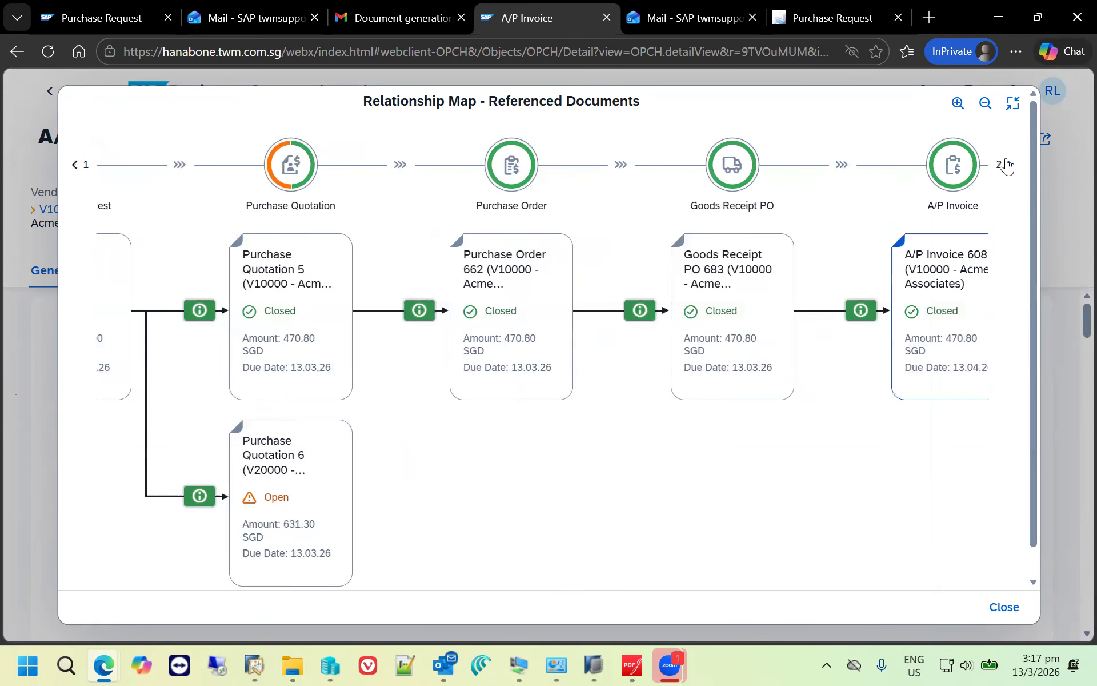
pyautogui.click(1007, 164)
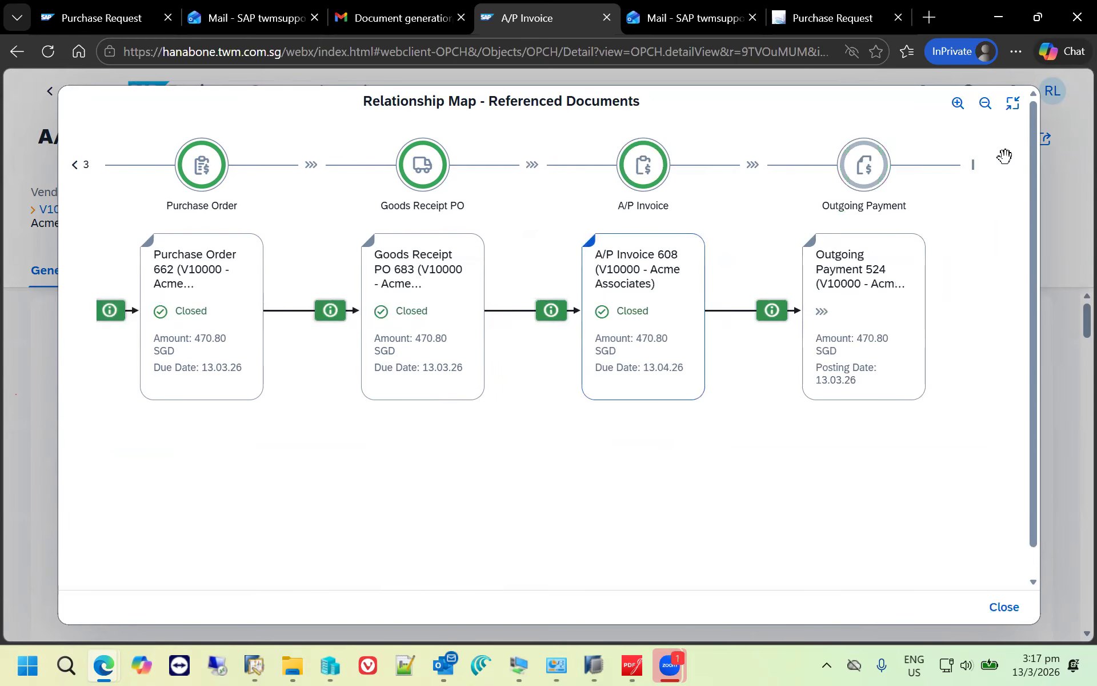
pyautogui.click(992, 114)
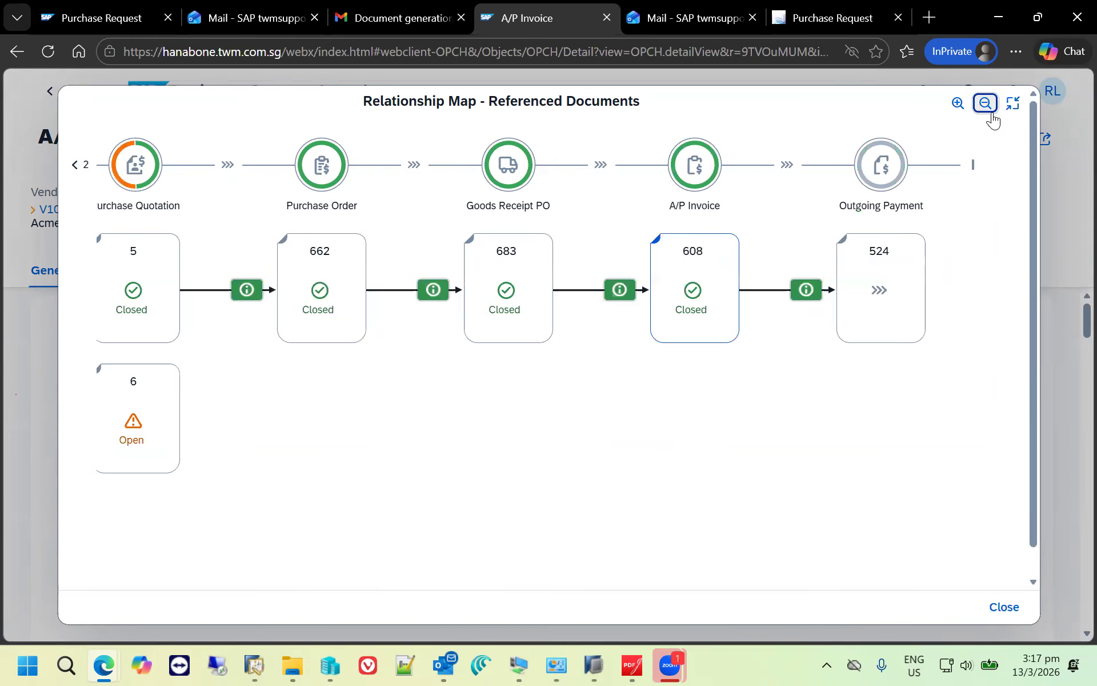
pyautogui.click(992, 114)
pyautogui.click(964, 113)
pyautogui.click(964, 113)
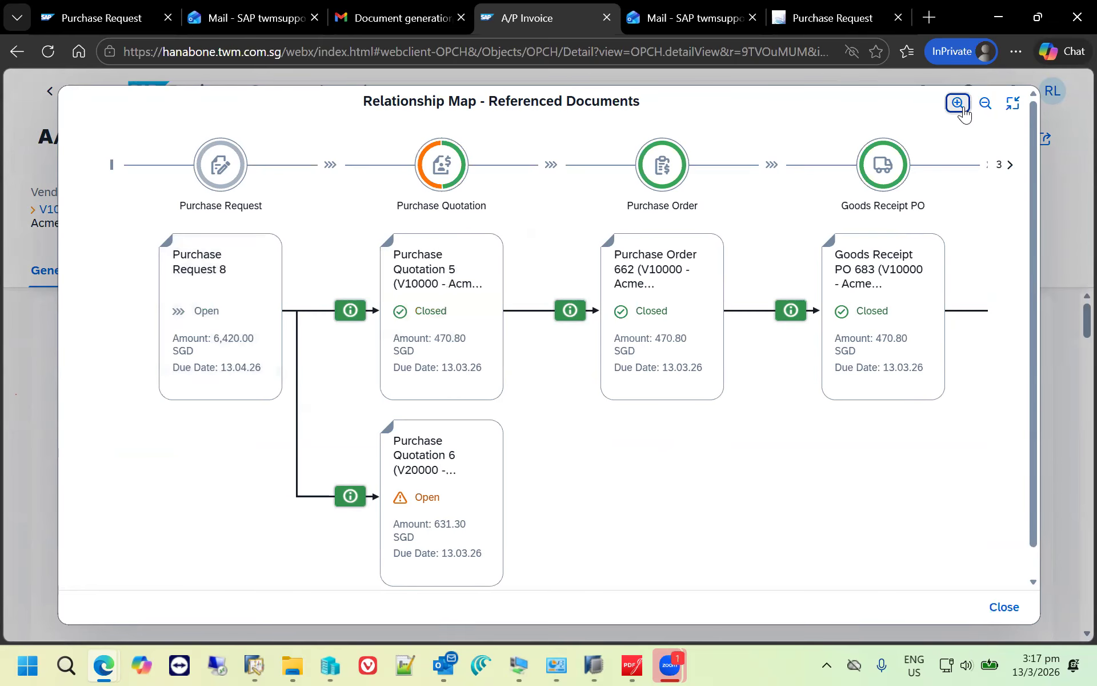
# - Open the unselected Lasercom purchase quotation from the relationship map, close the document and review its relationship map
pyautogui.click(454, 496)
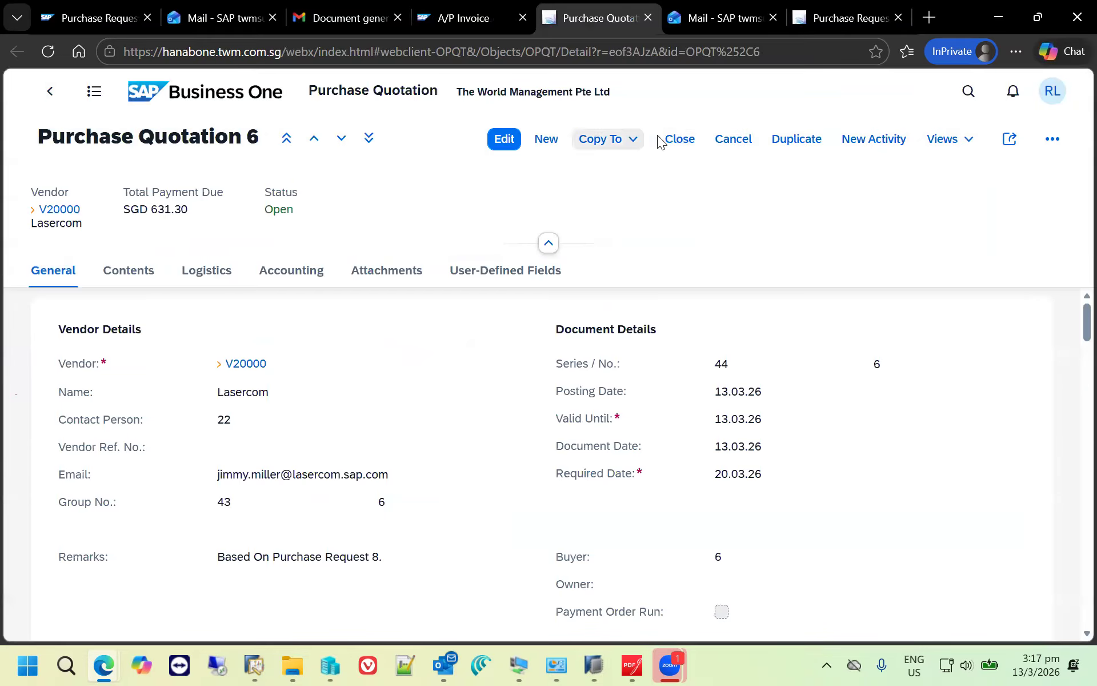
pyautogui.click(676, 139)
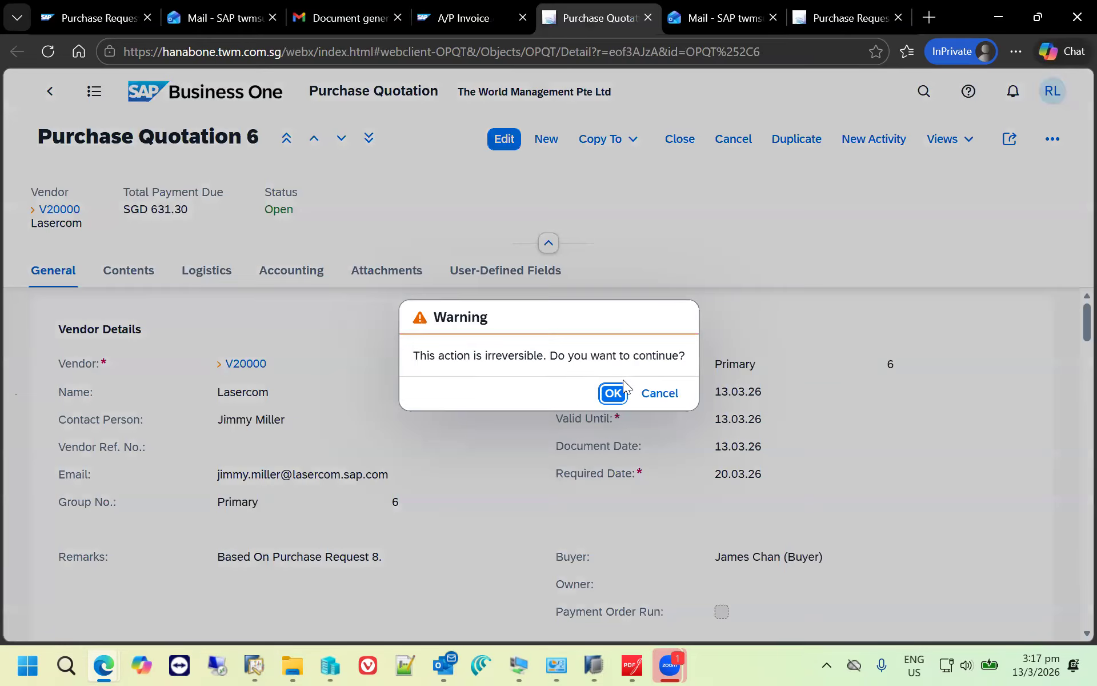
pyautogui.click(620, 394)
pyautogui.click(752, 395)
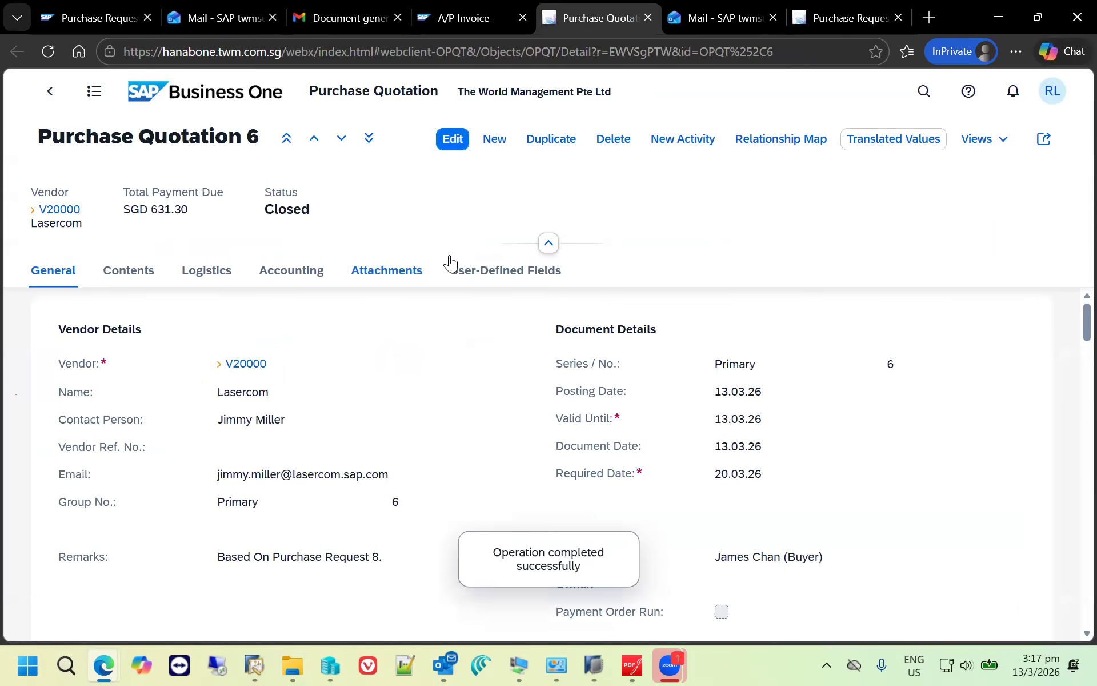
pyautogui.click(778, 139)
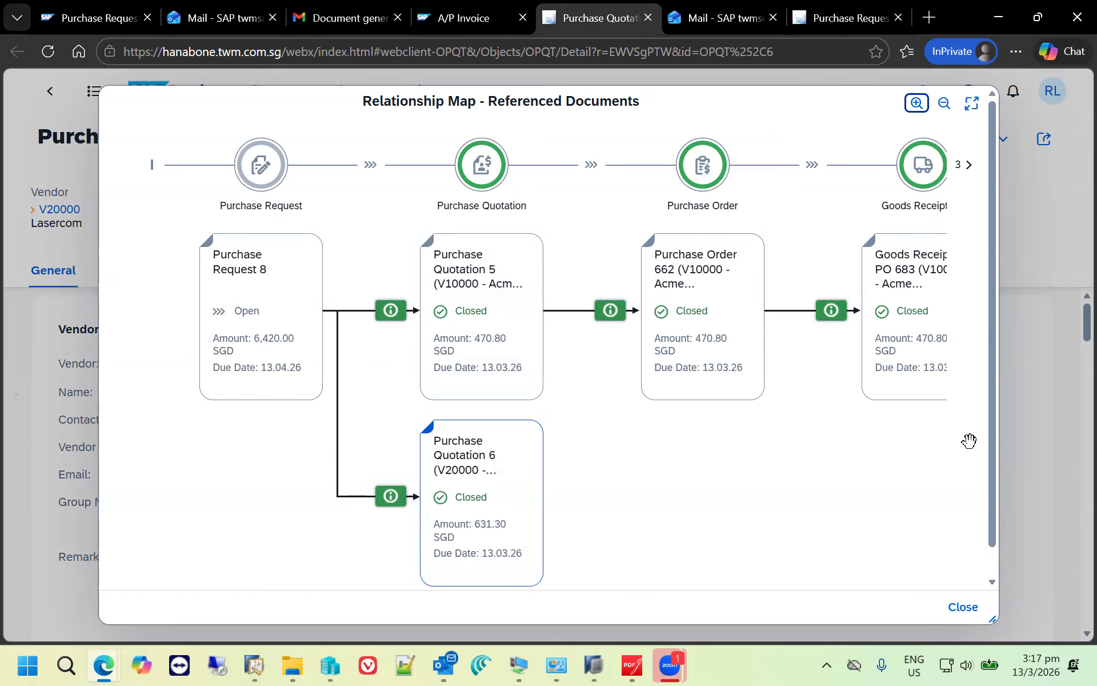
pyautogui.click(963, 607)
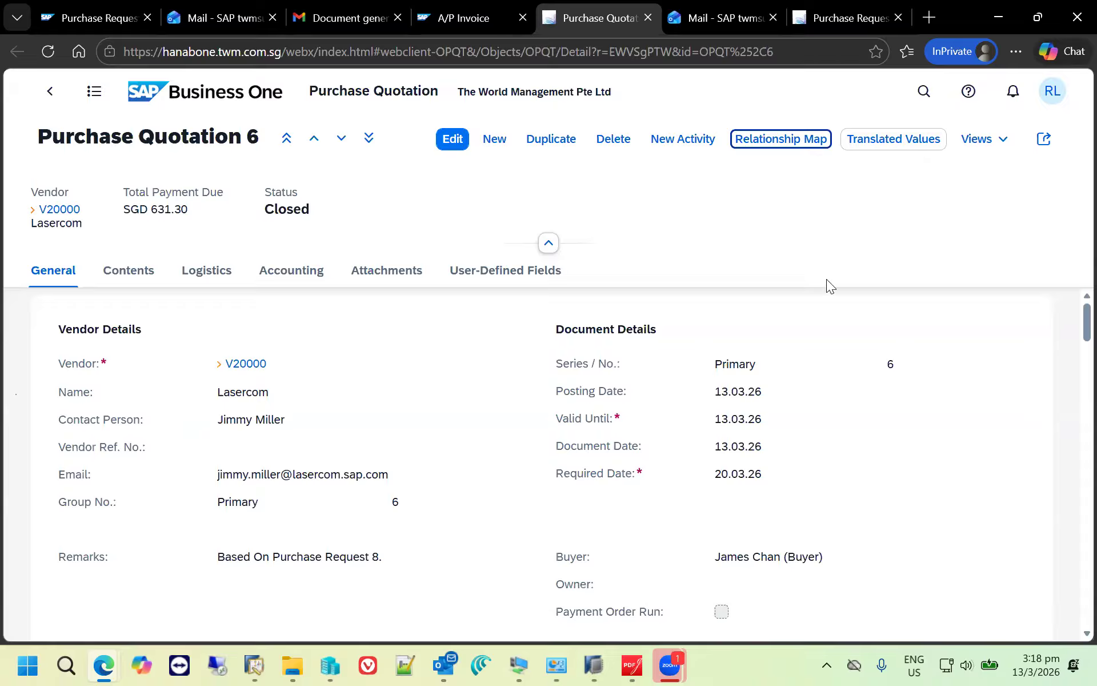
# - Search the purchase quotations for "acme"
pyautogui.click(933, 111)
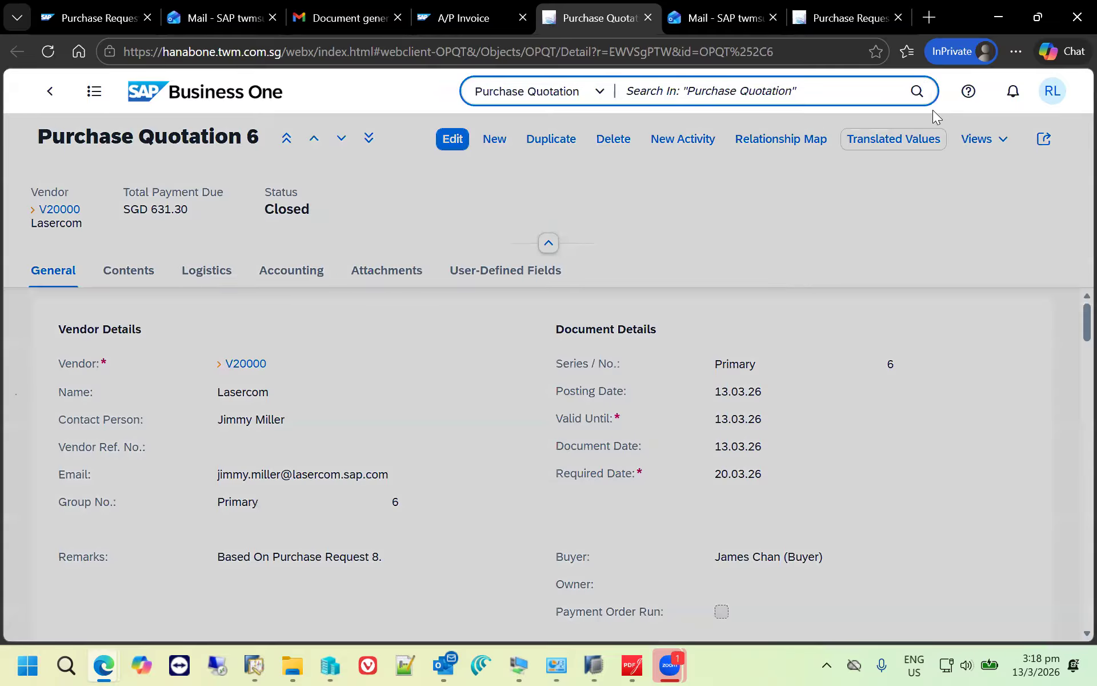
pyautogui.write('aceme')
pyautogui.click(702, 135)
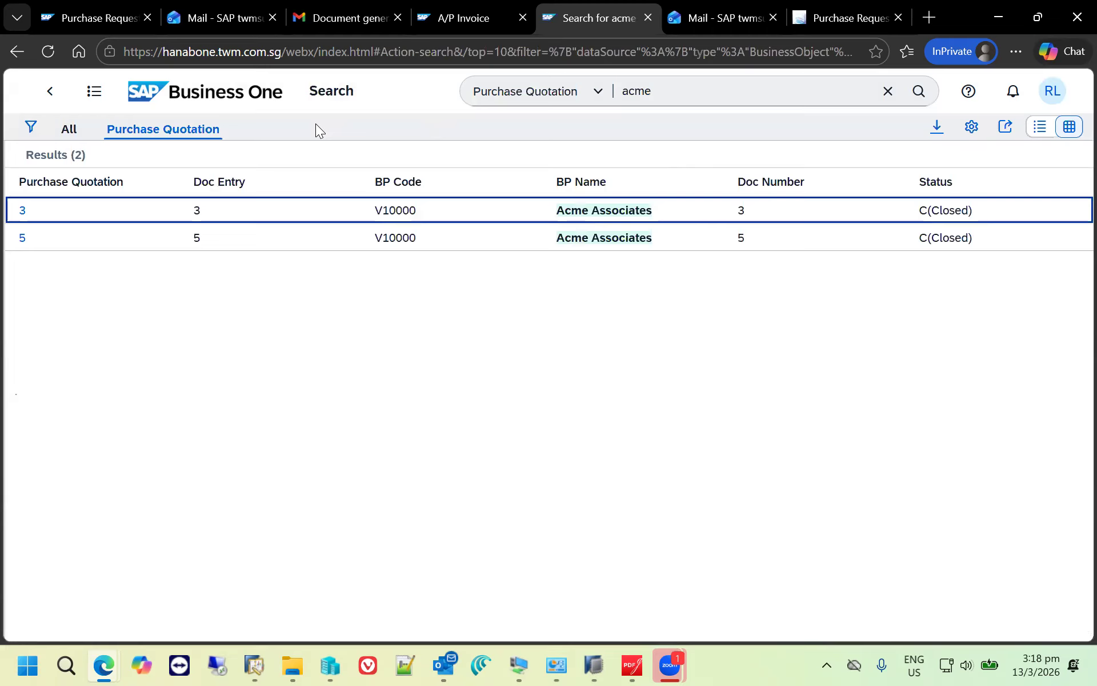
# - Widen the search scope from purchase quotations to All and run the "acme" search again
pyautogui.click(607, 92)
pyautogui.click(607, 94)
pyautogui.click(607, 91)
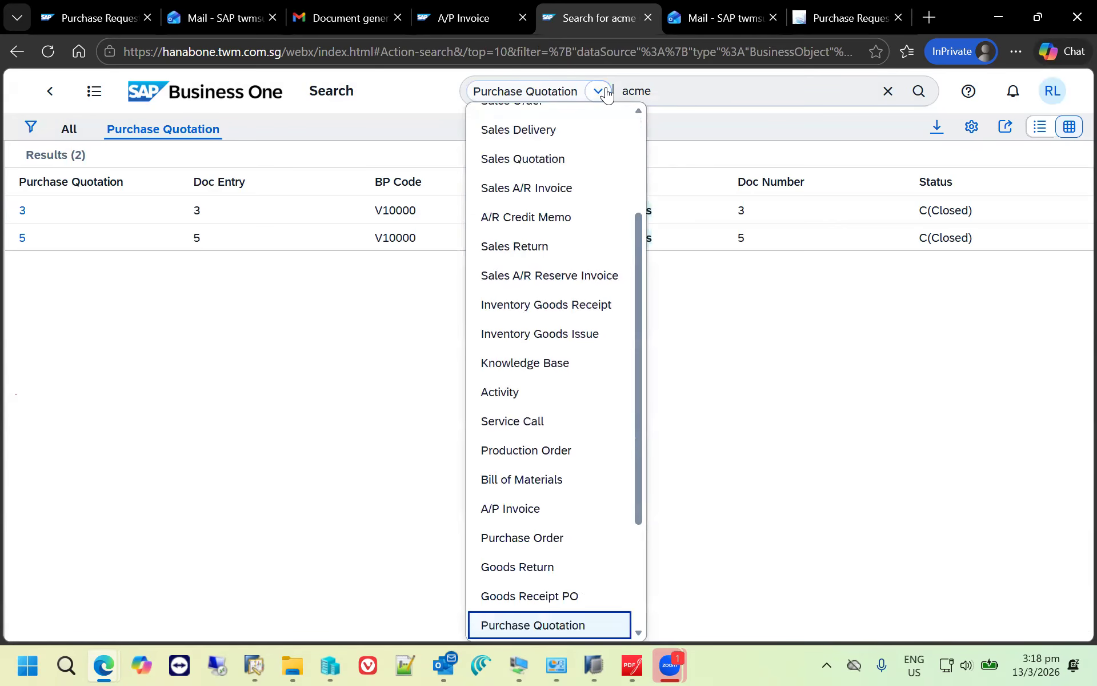
pyautogui.moveTo(639, 227); pyautogui.dragTo(556, 110)
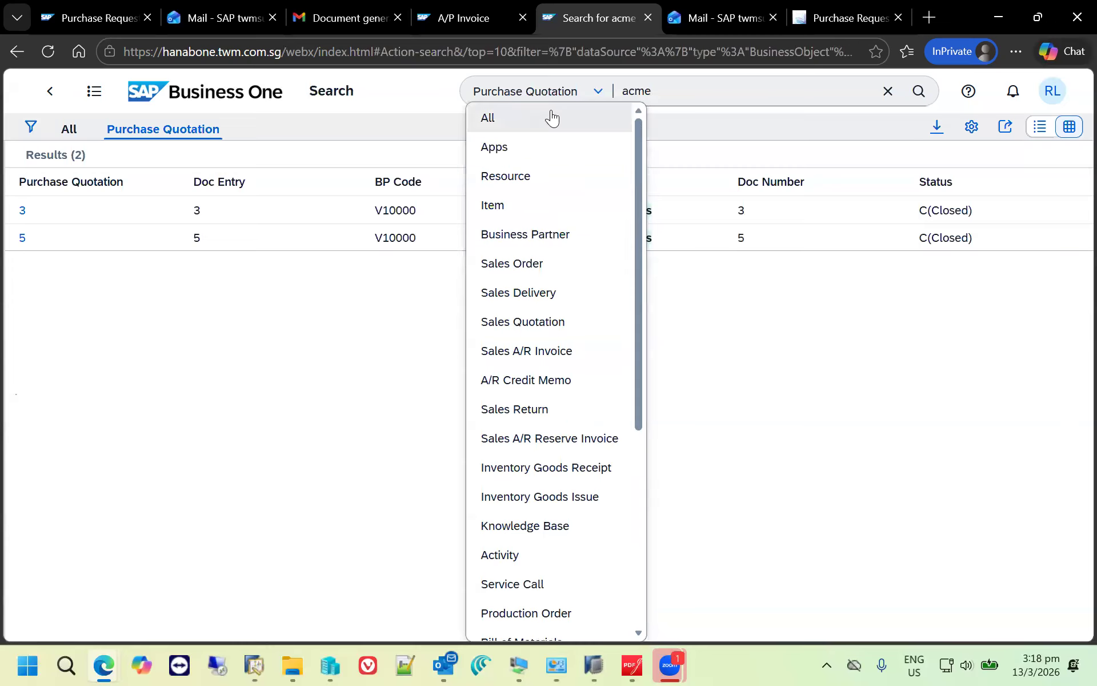
pyautogui.click(551, 115)
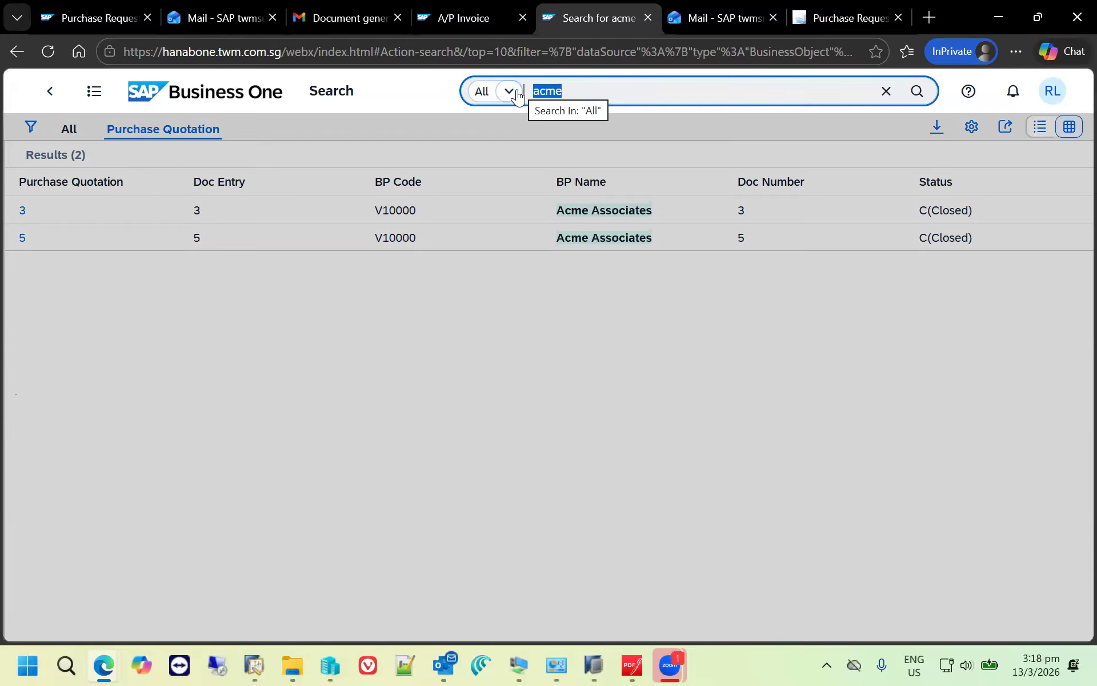
pyautogui.click(919, 92)
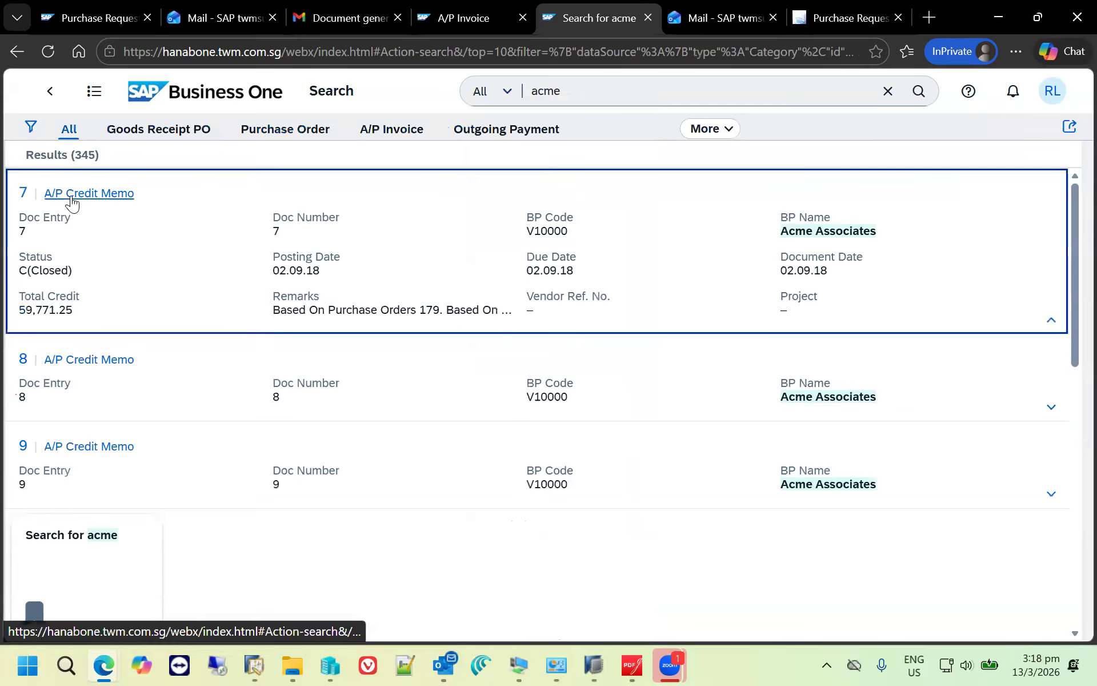
# - Narrow the search results to A/P Invoice and refine the search term to "acme print"
pyautogui.click(399, 131)
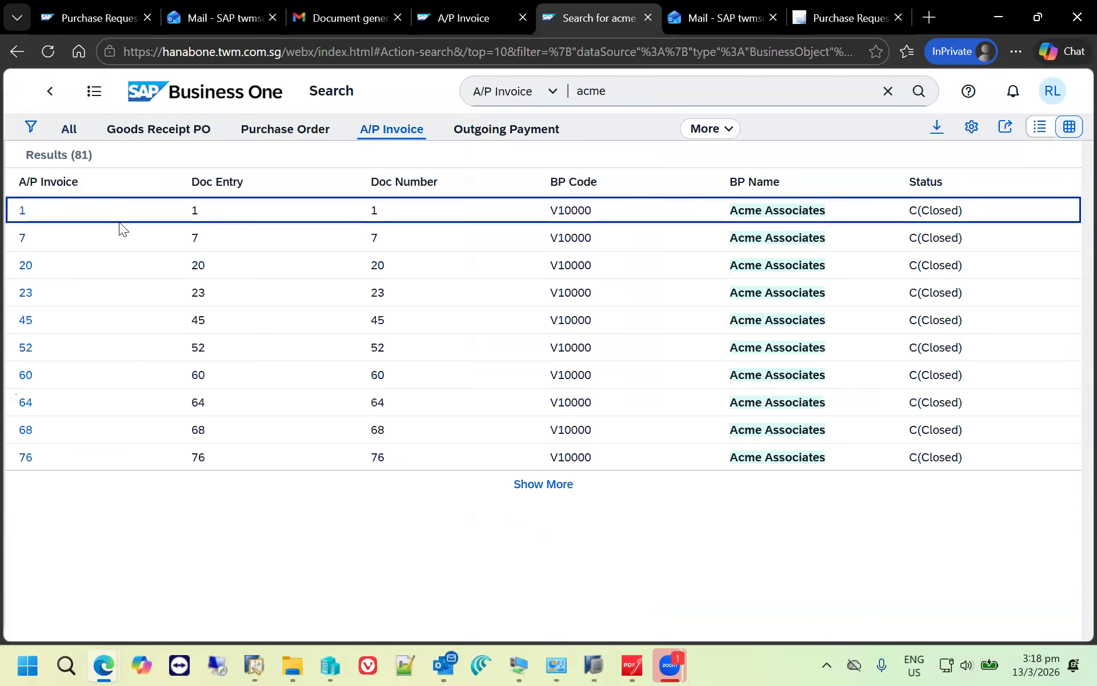
pyautogui.click(690, 91)
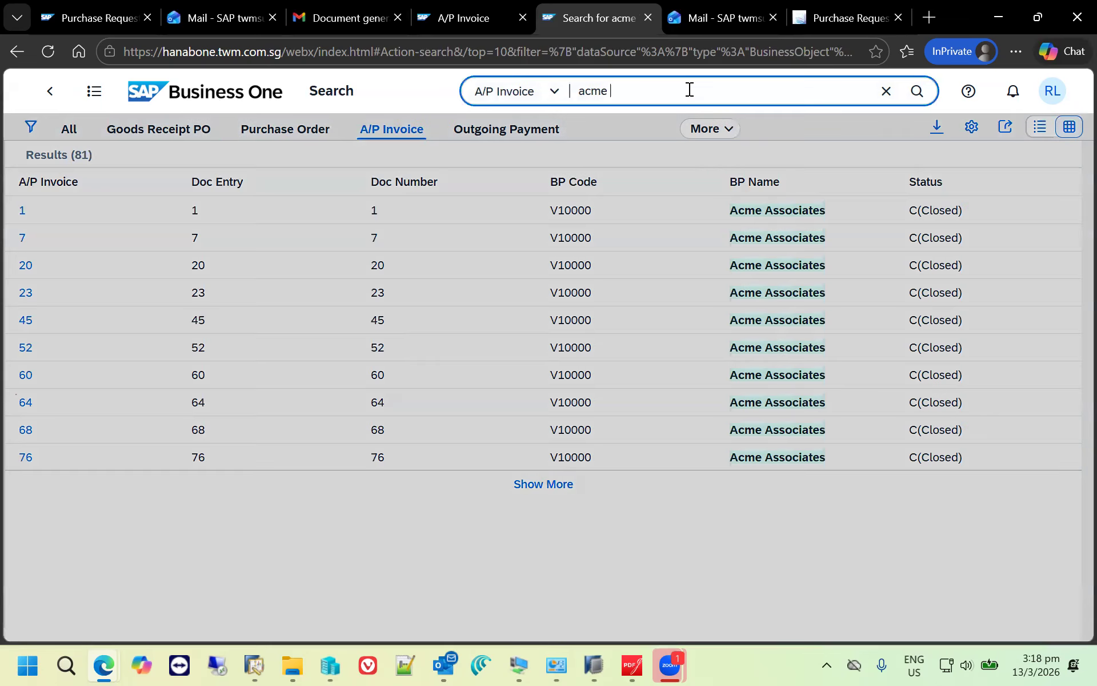
pyautogui.write('print')
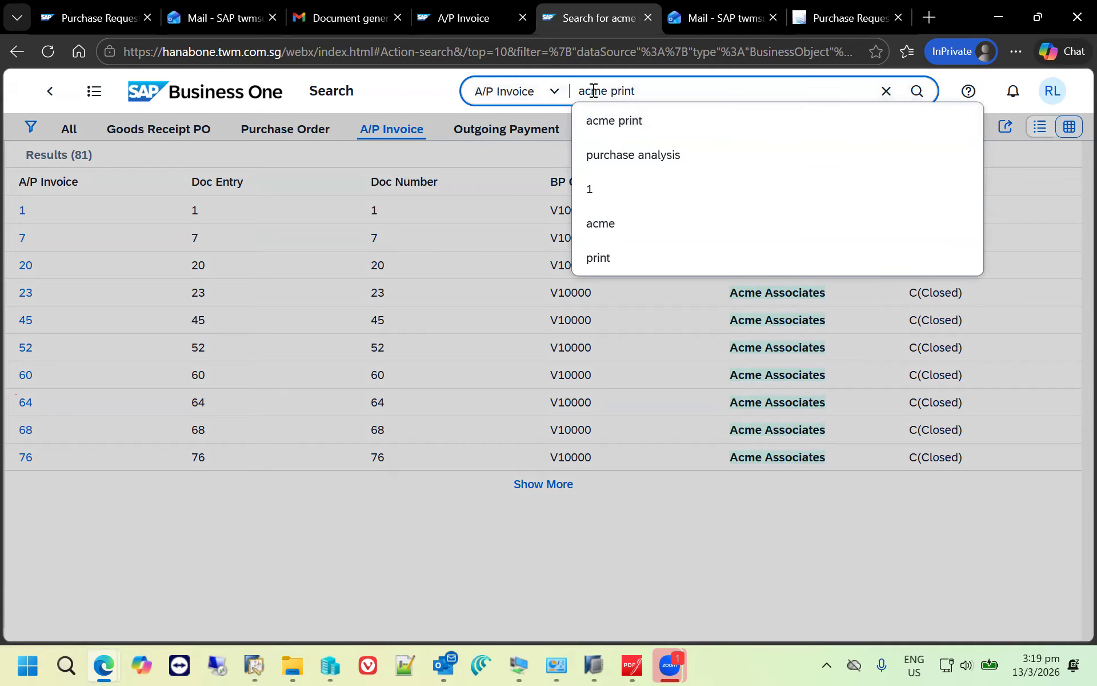
pyautogui.click(639, 127)
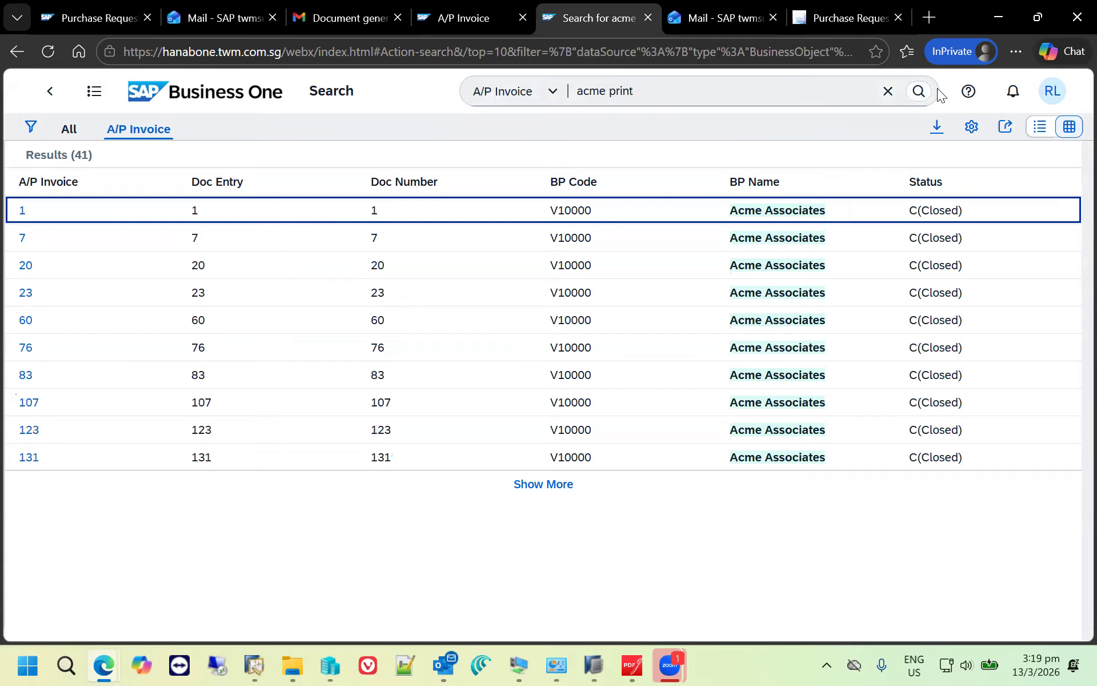
pyautogui.click(915, 89)
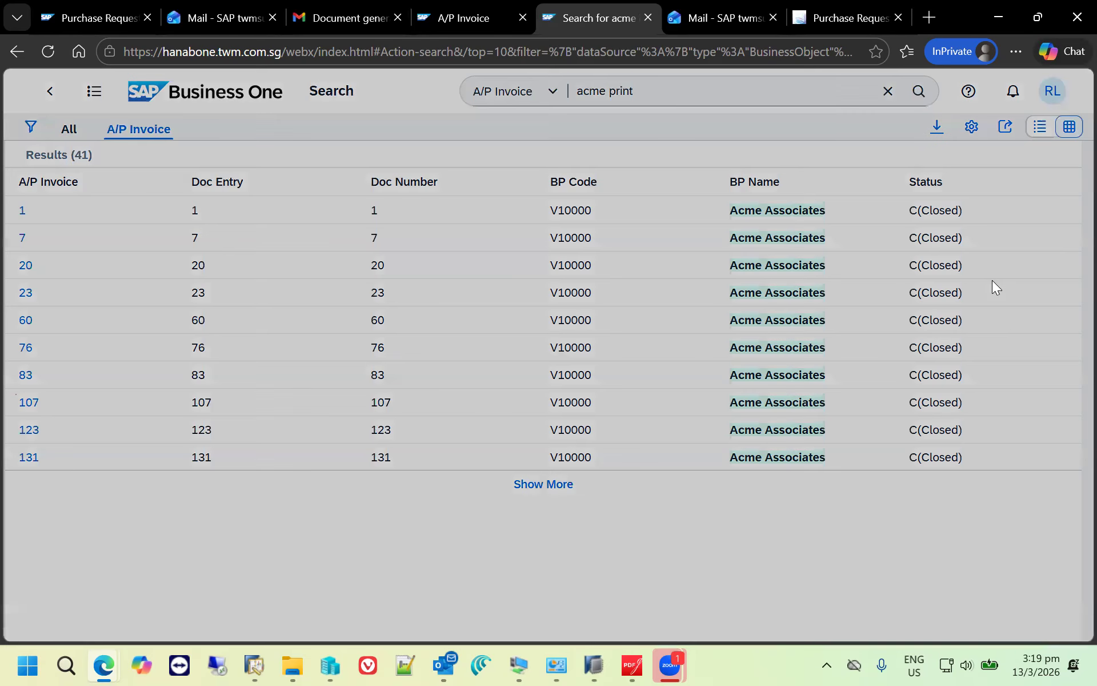
# - Show the "acme print" results for all documents, narrow them to Goods Receipt PO, compare list and table views, and load more rows
pyautogui.click(69, 129)
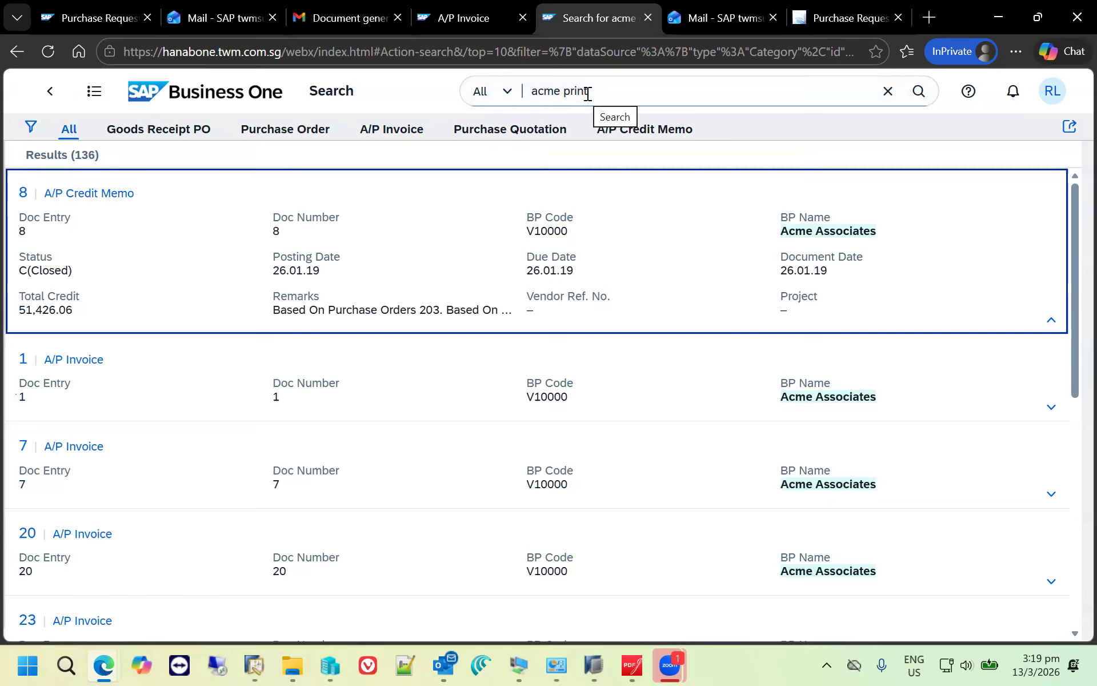
pyautogui.click(158, 130)
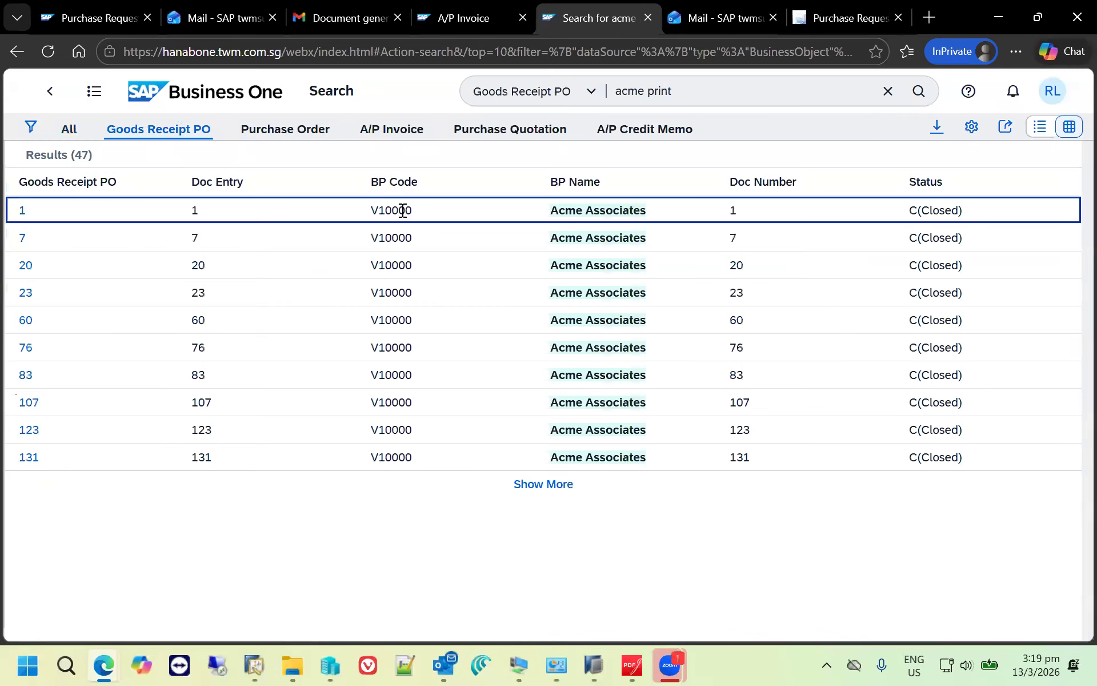
pyautogui.click(1041, 127)
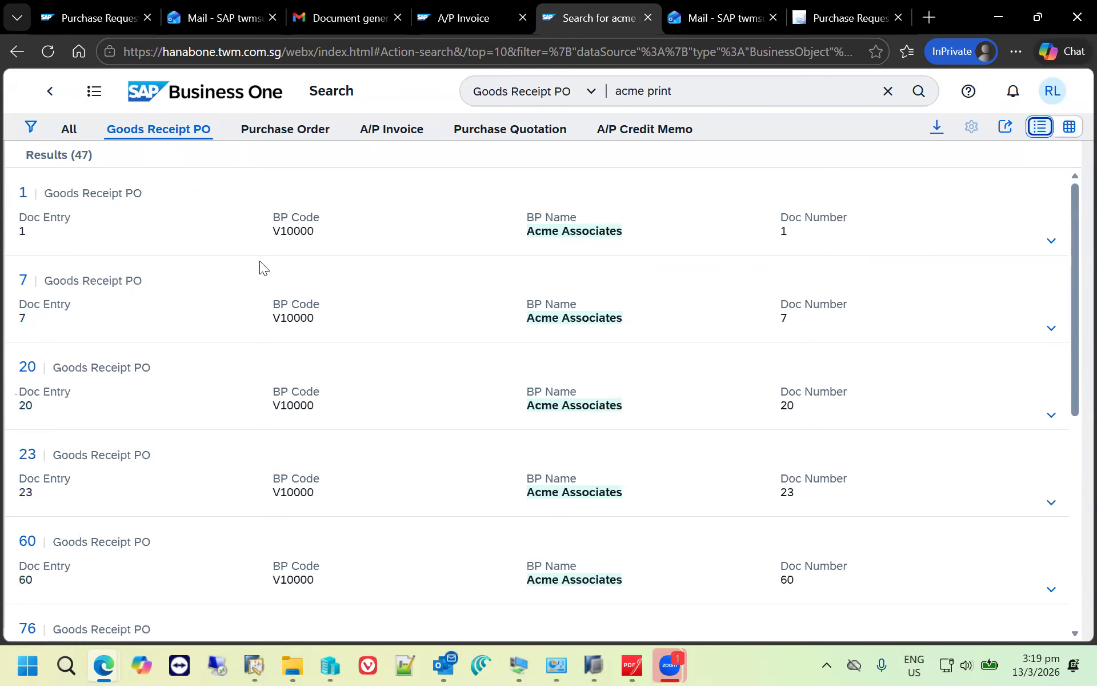
pyautogui.click(1069, 126)
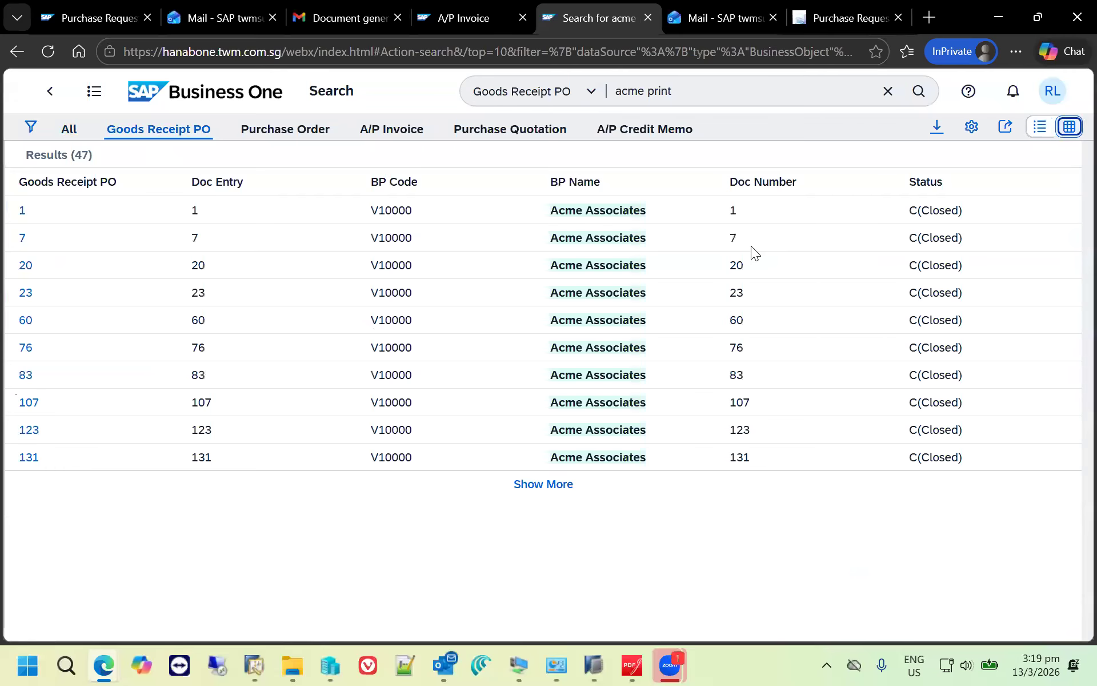
pyautogui.click(560, 485)
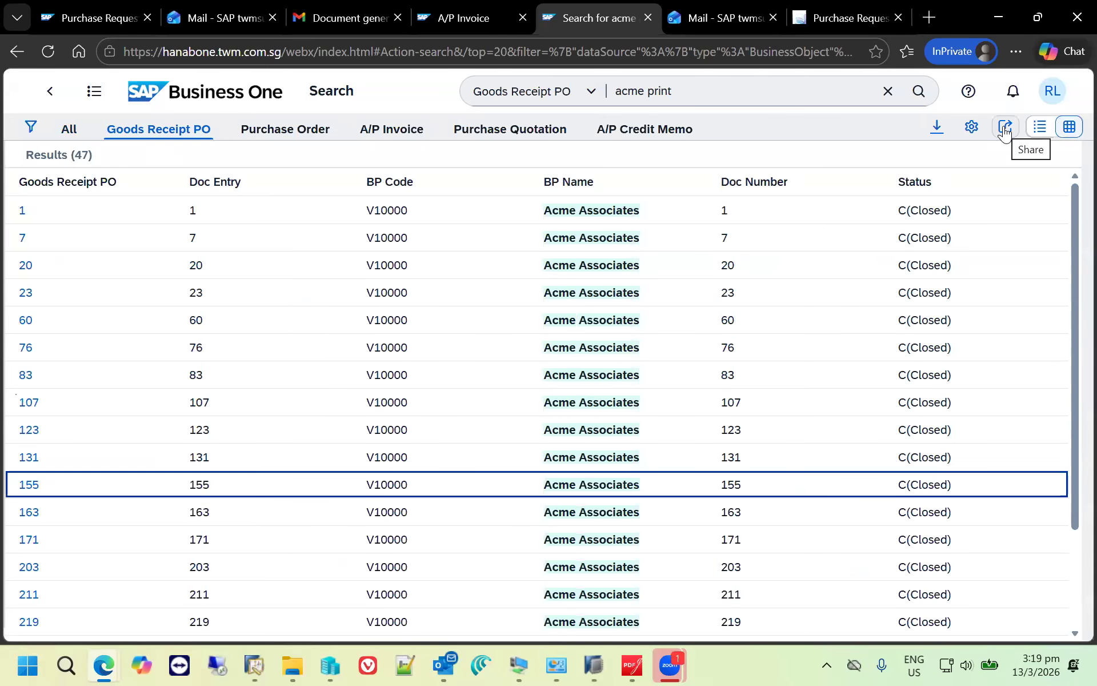
# - Create an e-mail draft sharing the Goods Receipt PO search link, and close the message without sending it
pyautogui.click(1006, 128)
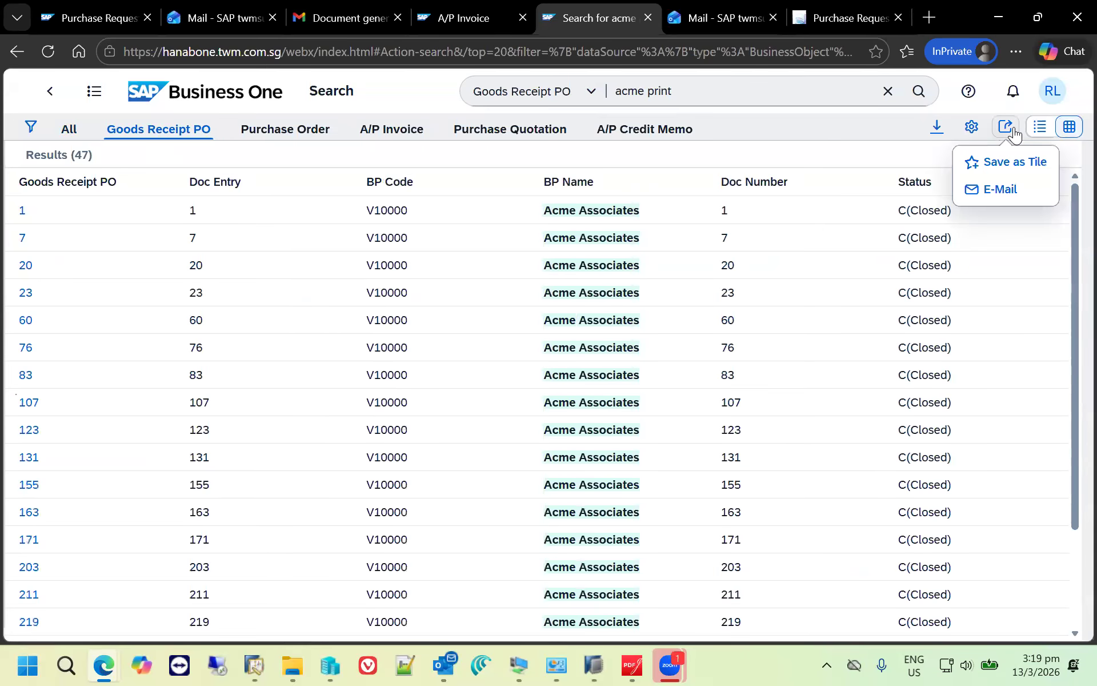
pyautogui.click(1006, 193)
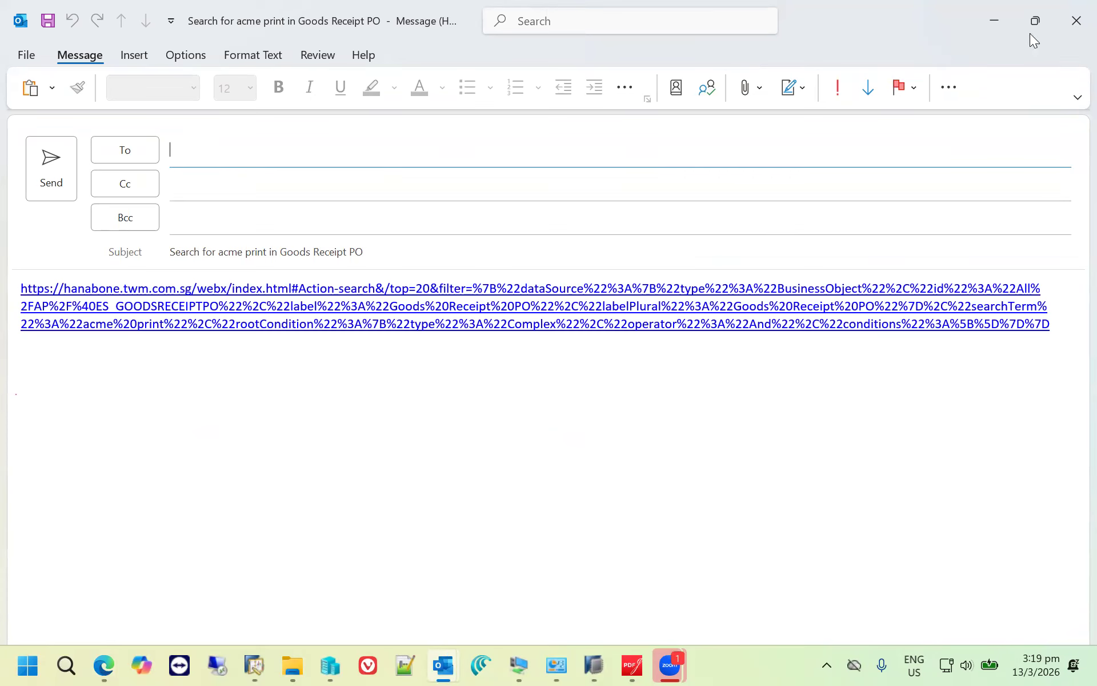
pyautogui.click(1077, 20)
pyautogui.click(588, 364)
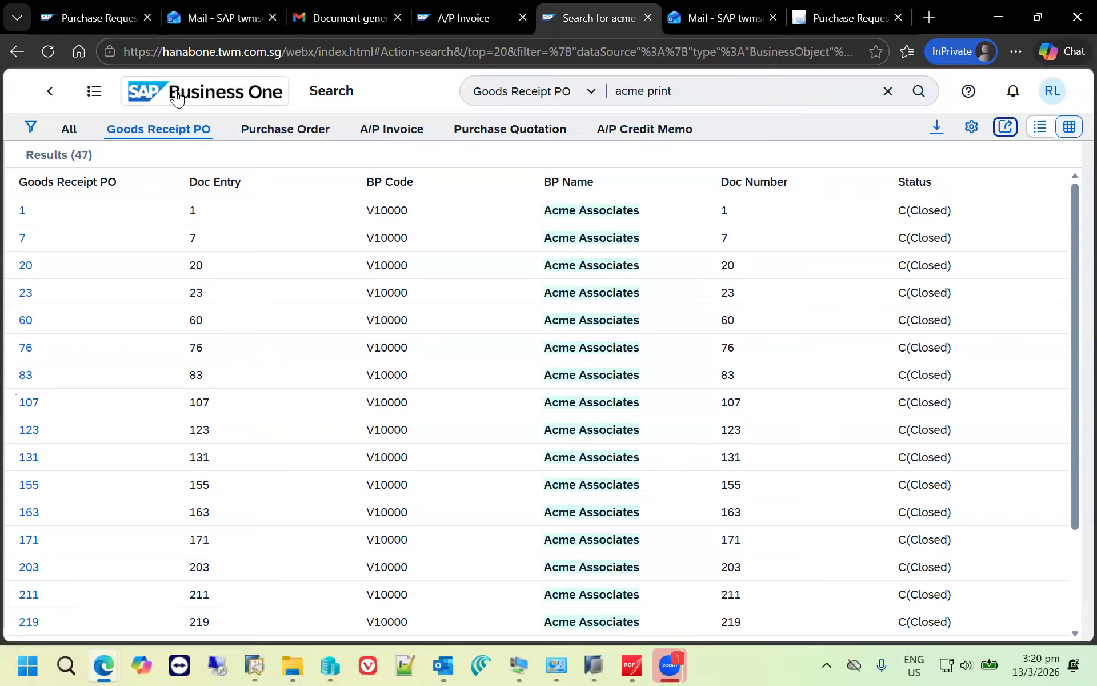
# - Check the sharing options for the search results, return to the home page and open the saved "Search for acme" tile
pyautogui.click(1005, 126)
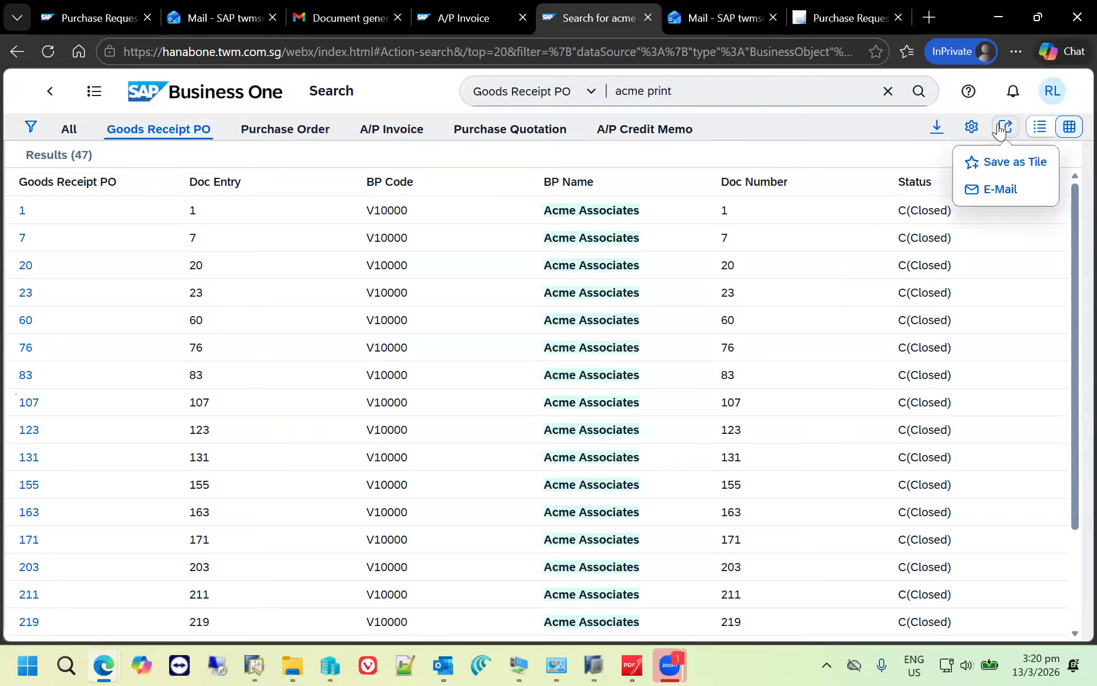
pyautogui.click(203, 91)
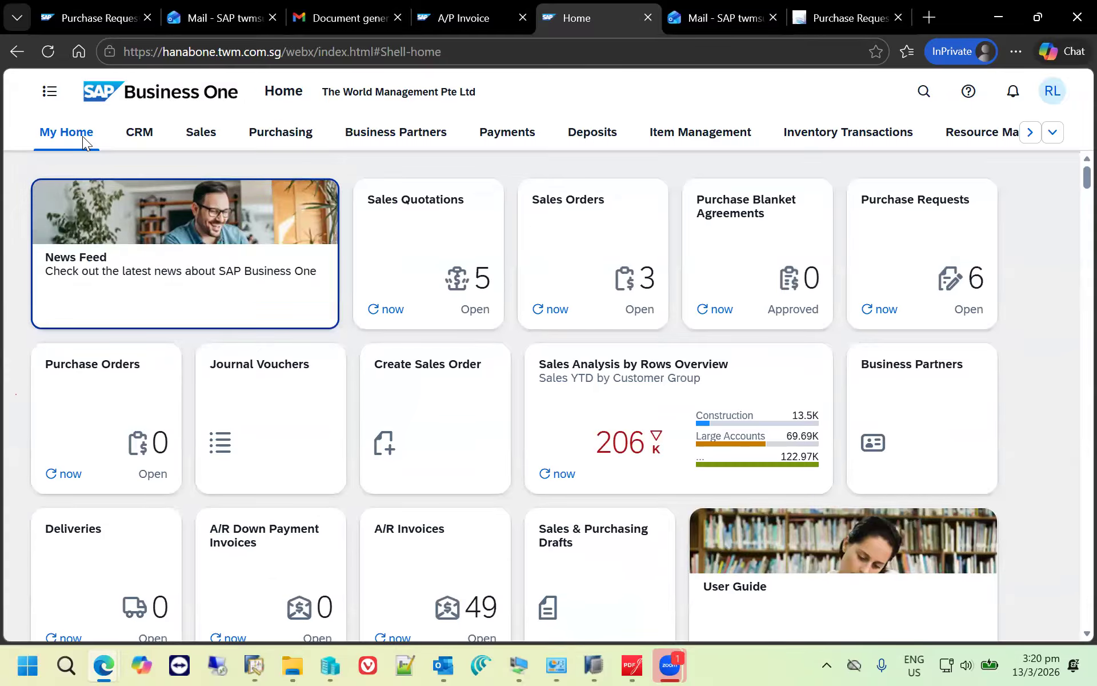
pyautogui.scroll(-3, 255, 569)
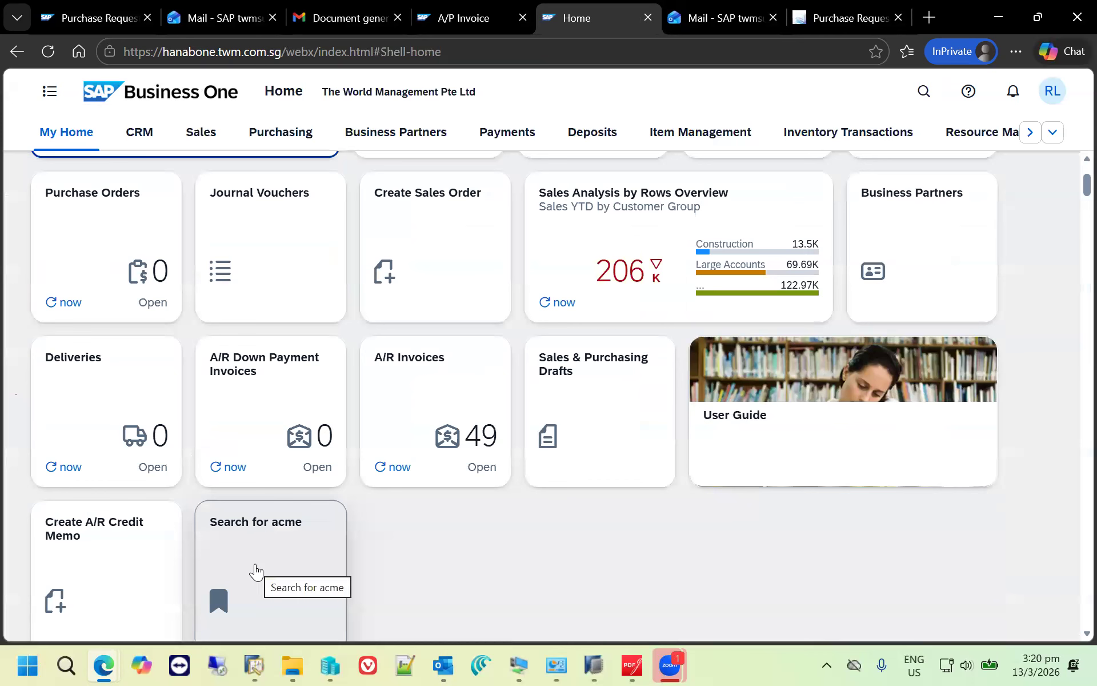
pyautogui.click(255, 569)
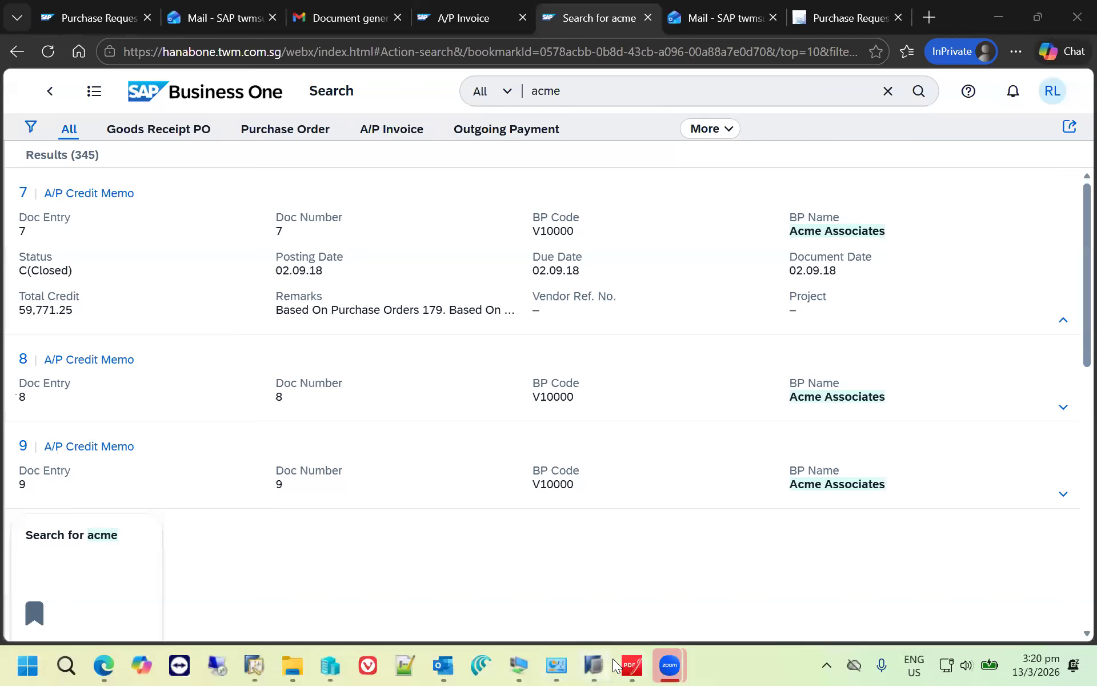
# - Switch to the Web Client presentation in PDFgear and advance from Procurement Optimized to the Trends in Strategic Spending slide
pyautogui.click(632, 665)
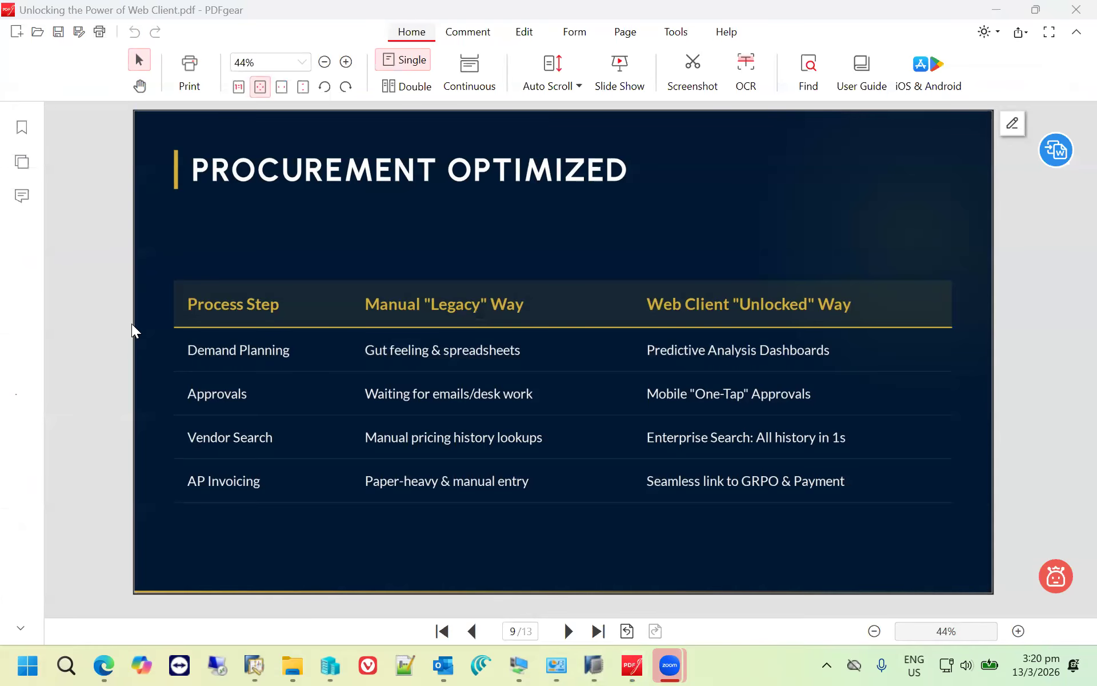
pyautogui.click(121, 377)
pyautogui.press('Right')
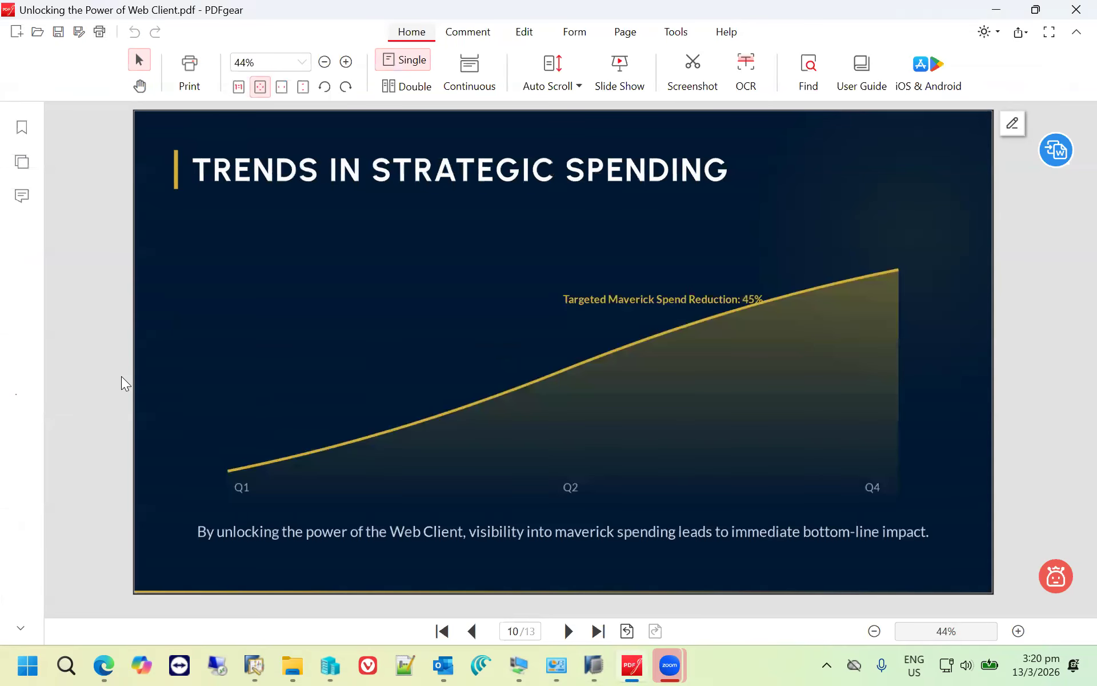